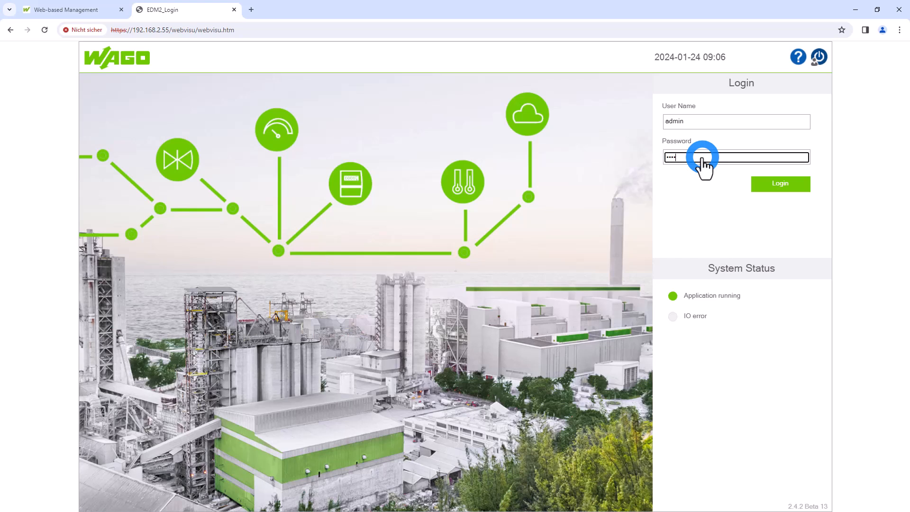
# Log in with the entered credentials and open the input configuration
pyautogui.press('Return')
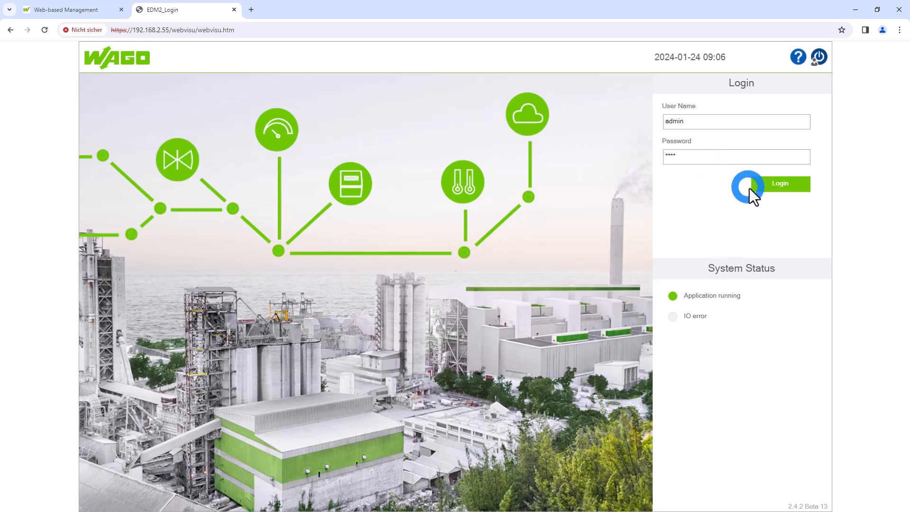
pyautogui.click(771, 187)
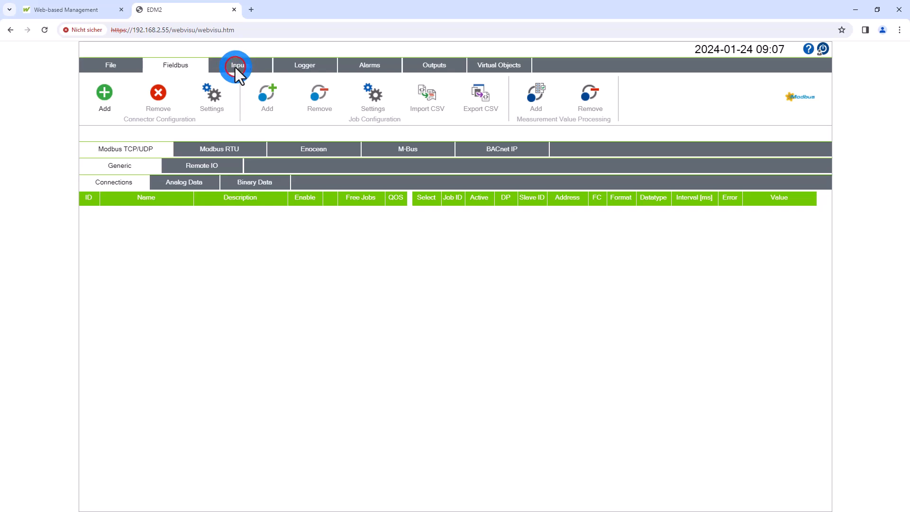
pyautogui.click(235, 68)
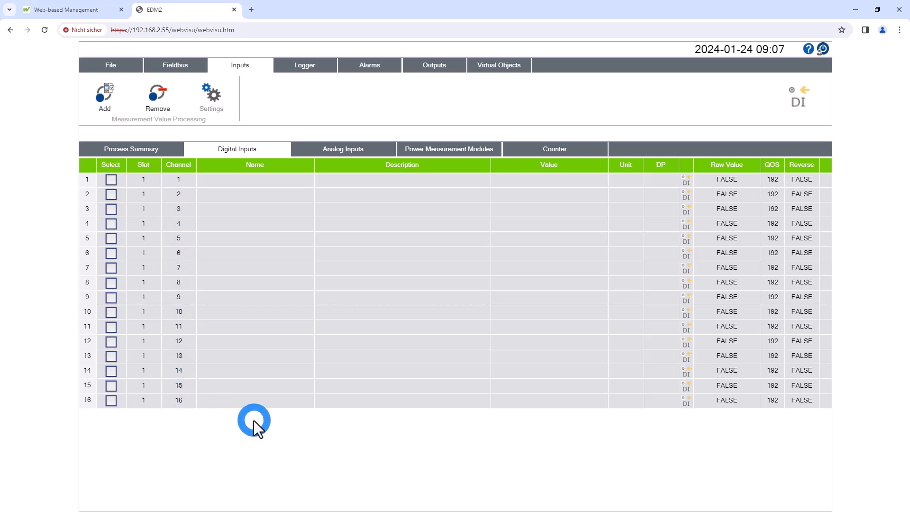
# Open the settings of the digital input on slot 1, channel 1 and set its mode to X Minutes Impulse
pyautogui.click(384, 178)
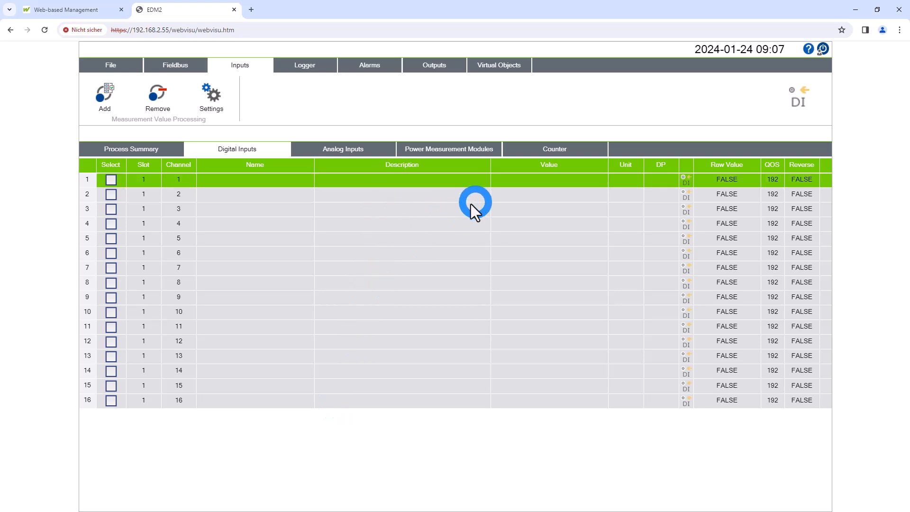
pyautogui.click(436, 198)
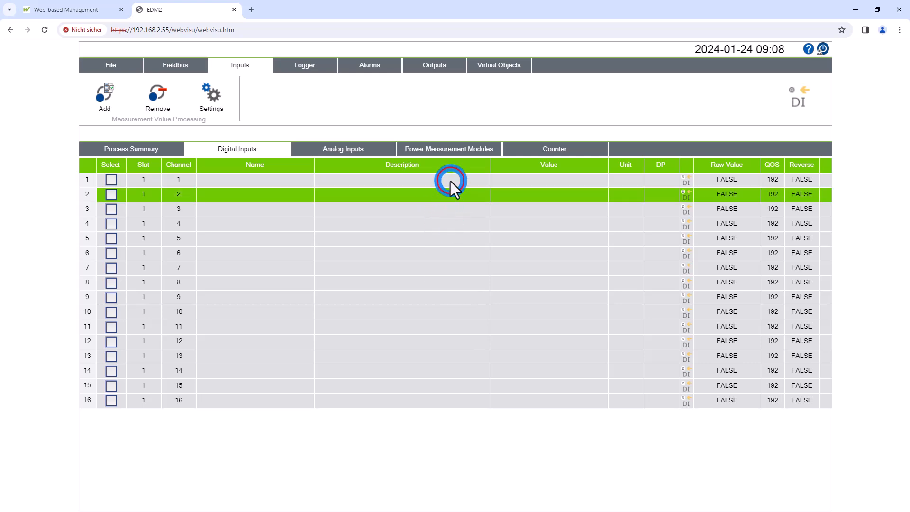
pyautogui.click(451, 180)
pyautogui.click(217, 104)
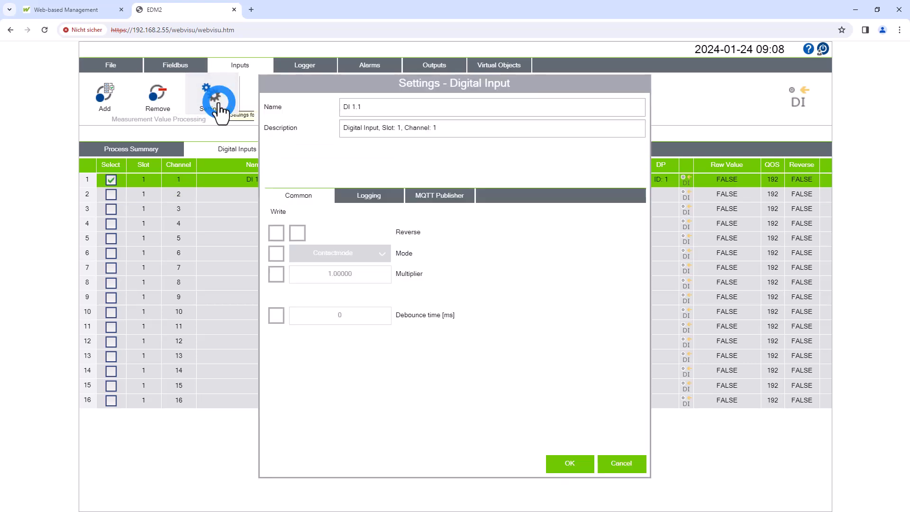
pyautogui.click(282, 254)
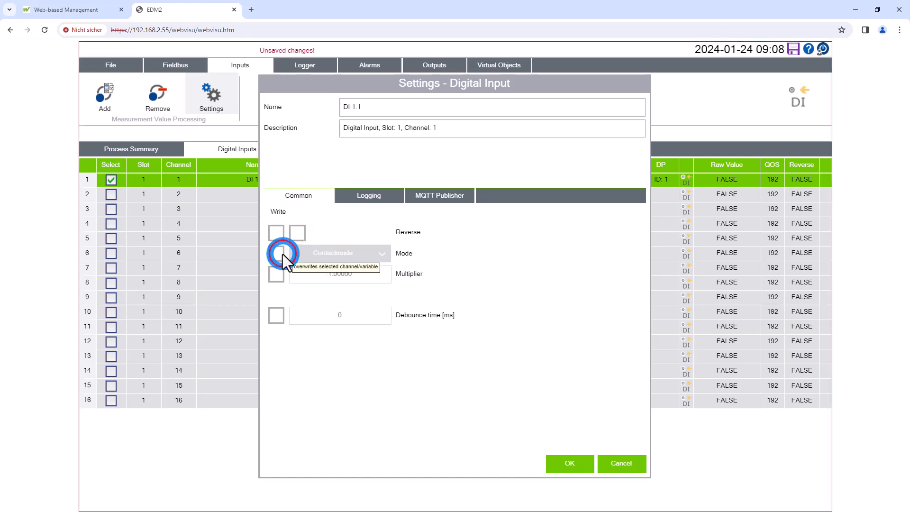
pyautogui.click(382, 253)
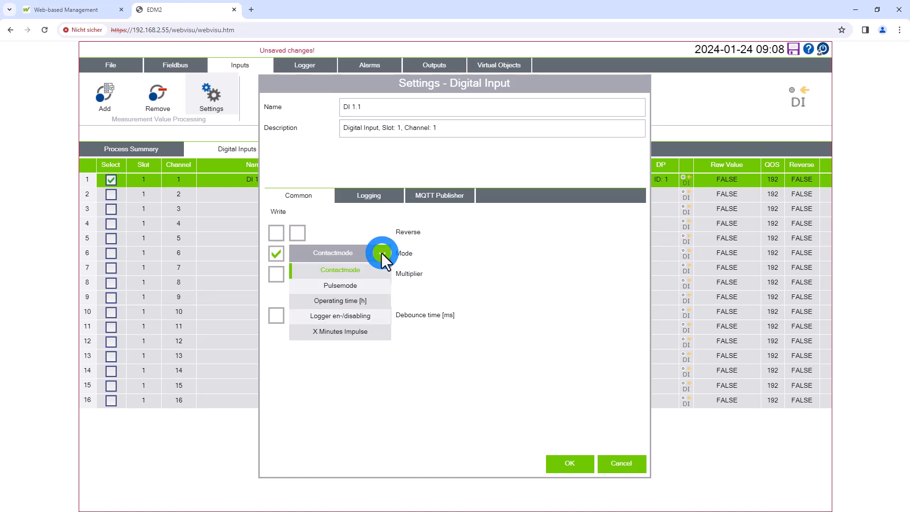
pyautogui.click(369, 331)
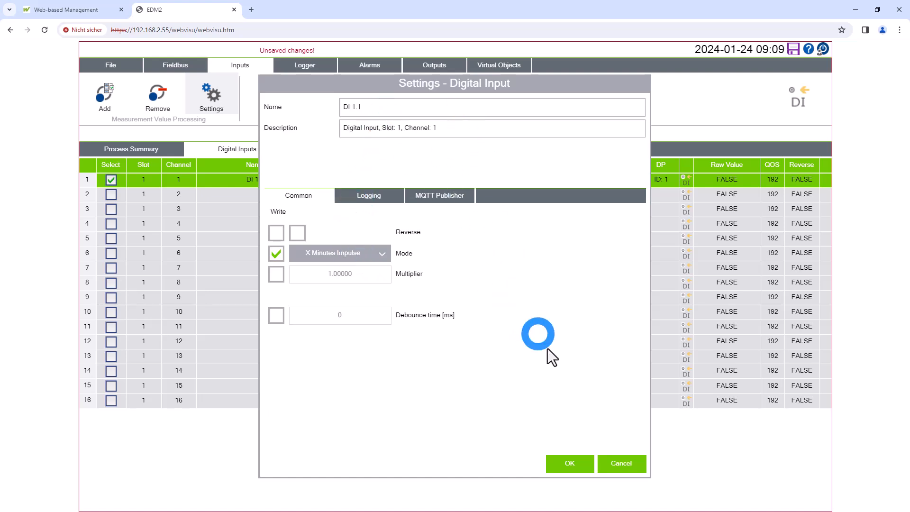
# Name the digital input "15 minute Puls" and confirm its settings
pyautogui.click(392, 108)
pyautogui.write('15')
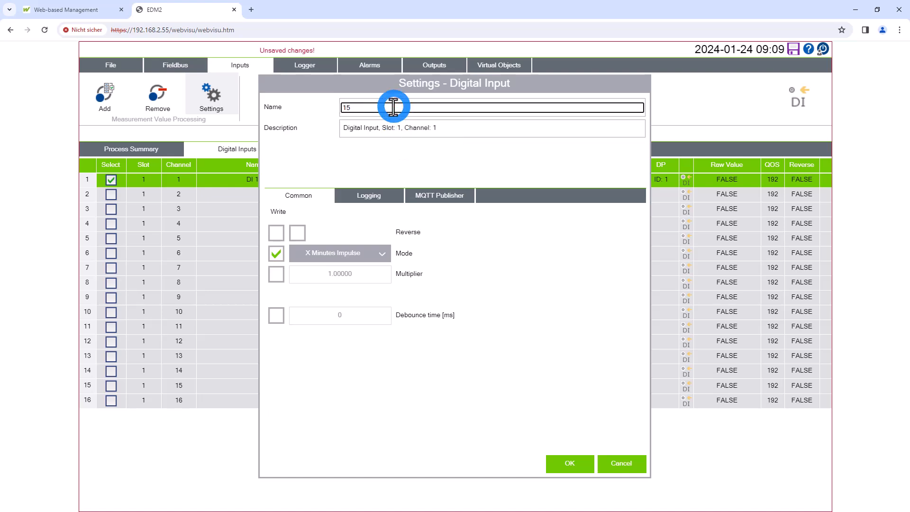
pyautogui.write(' Minu')
pyautogui.press('BackSpace')
pyautogui.press('BackSpace')
pyautogui.press('BackSpace')
pyautogui.press('BackSpace')
pyautogui.write('minute Puls')
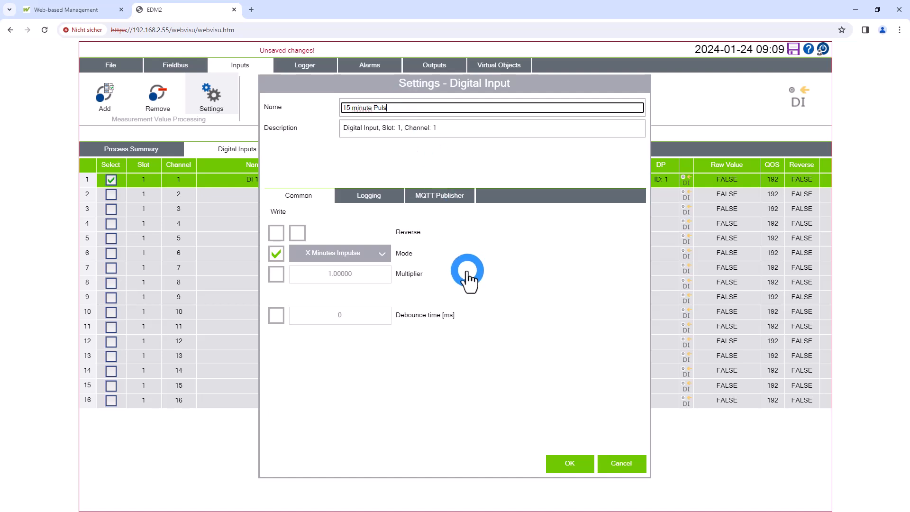
pyautogui.click(574, 463)
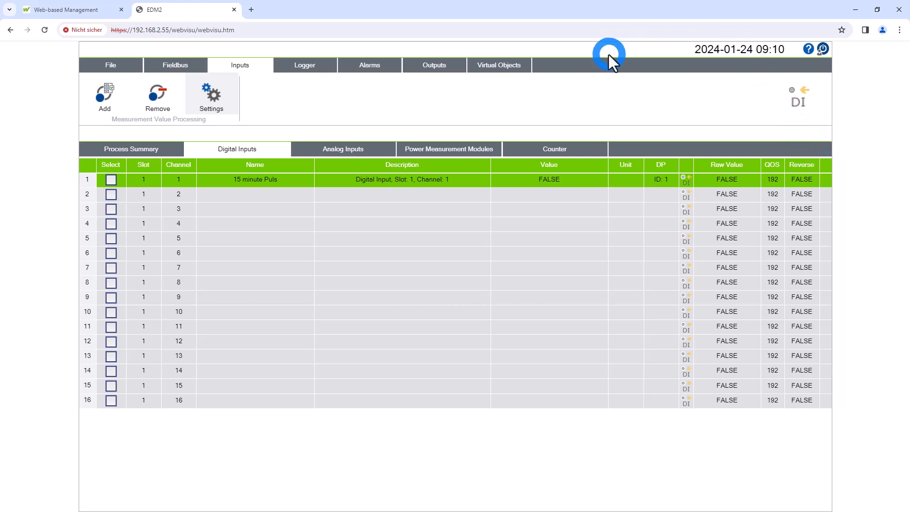
pyautogui.click(110, 63)
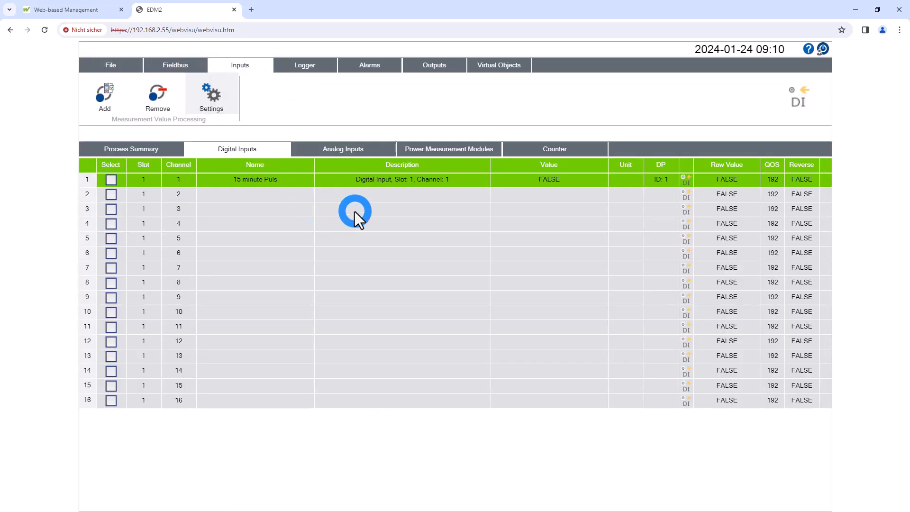
# Open the settings of the analog input on slot 6, channel 1 and set its sensor type to PT1000
pyautogui.click(340, 150)
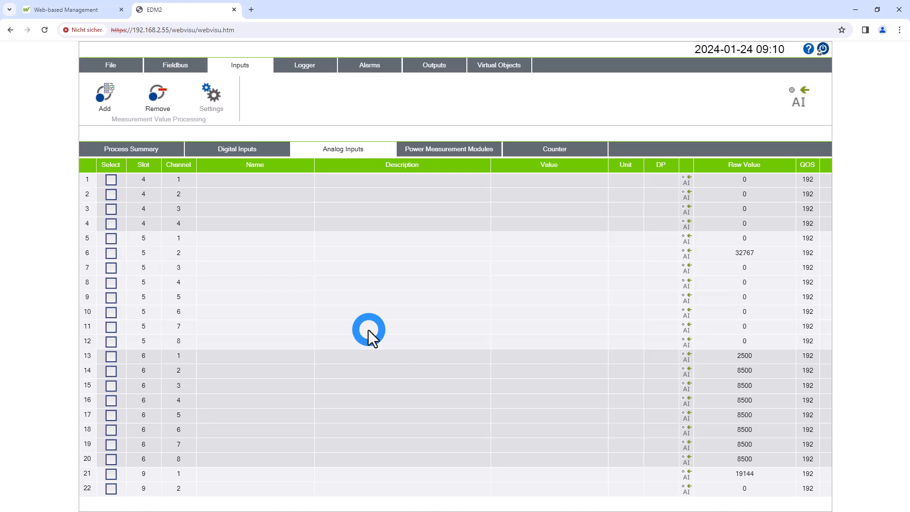
pyautogui.click(355, 359)
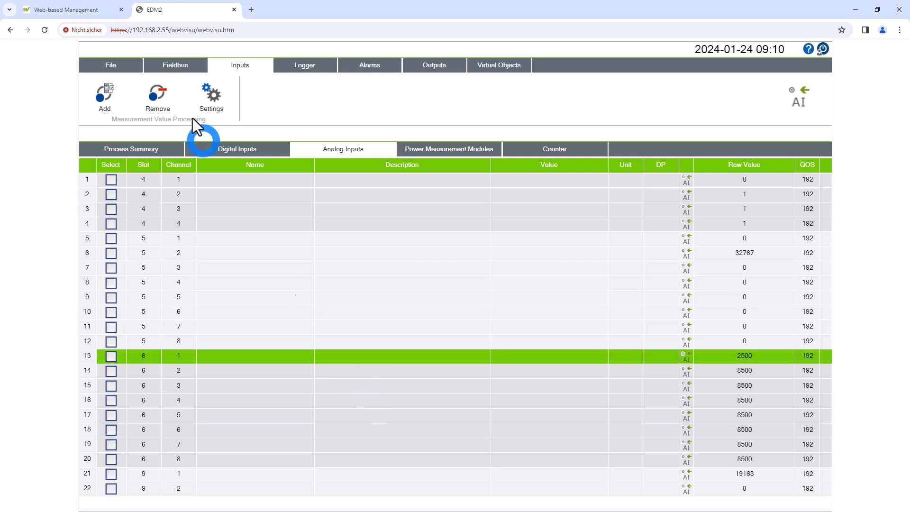
pyautogui.click(224, 109)
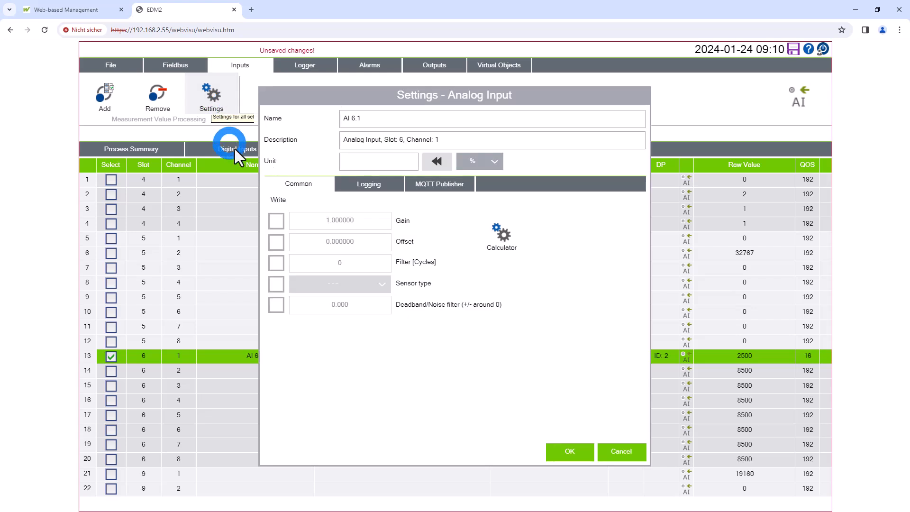
pyautogui.click(276, 285)
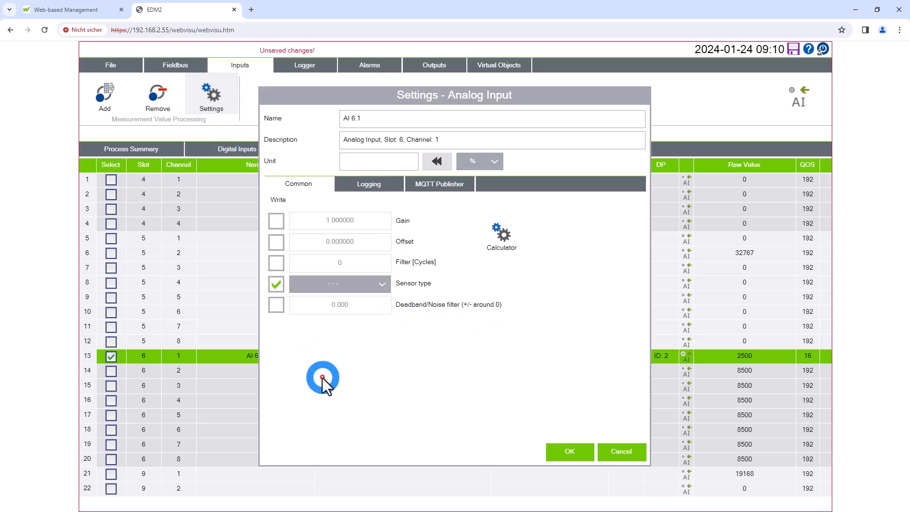
pyautogui.click(380, 287)
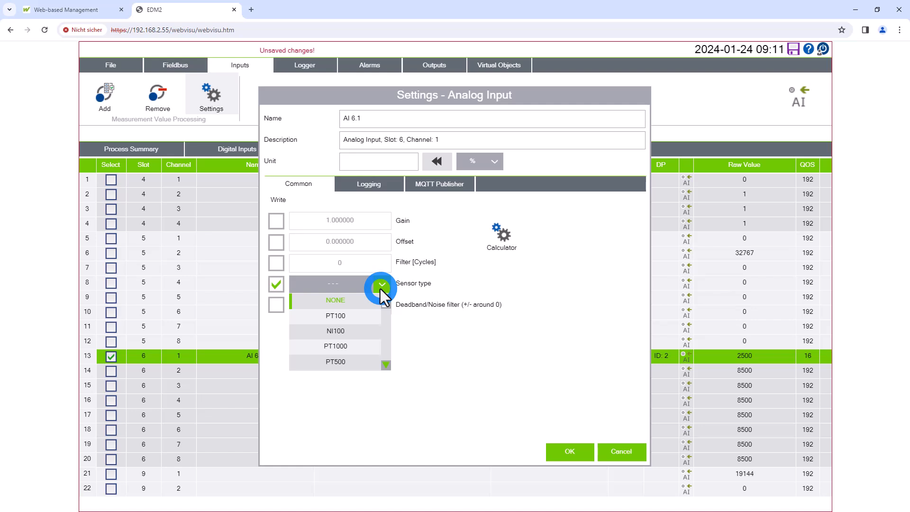
pyautogui.click(339, 350)
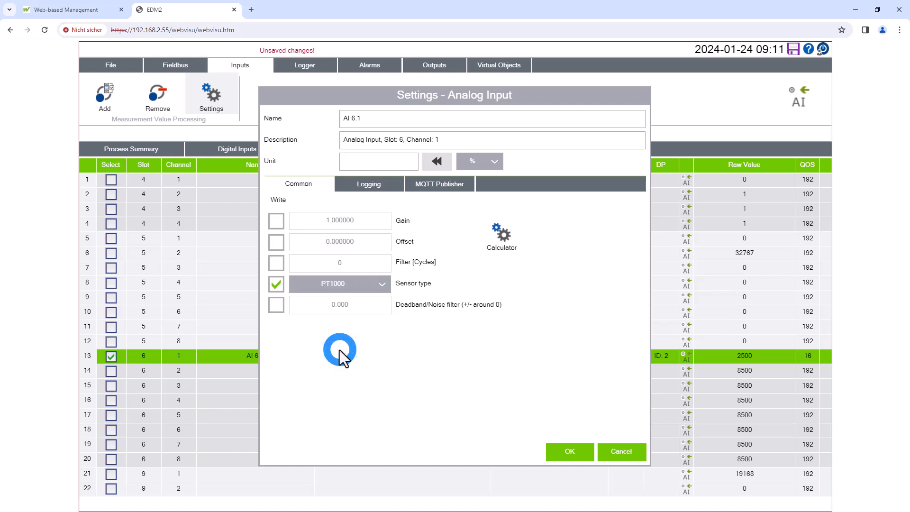
# Name the analog input "PT 1", assign the unit °C and confirm its settings
pyautogui.click(402, 118)
pyautogui.write('PT 1')
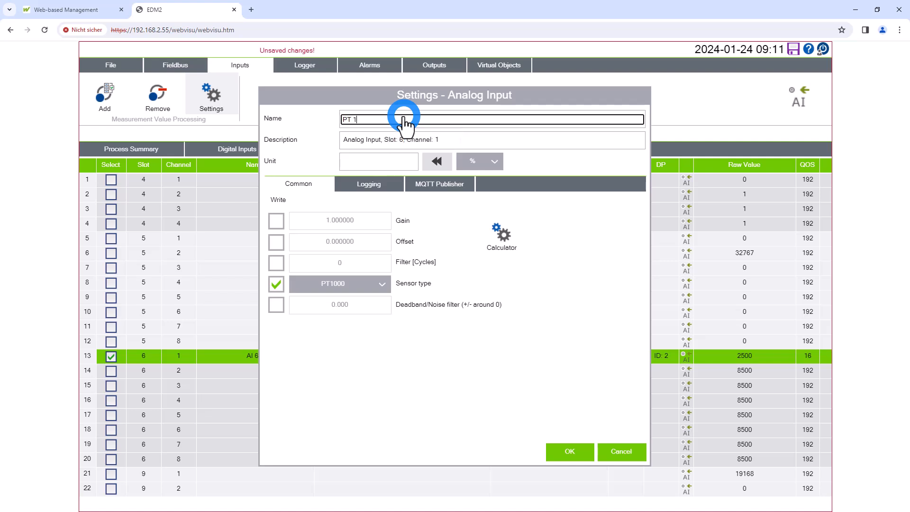
pyautogui.click(490, 162)
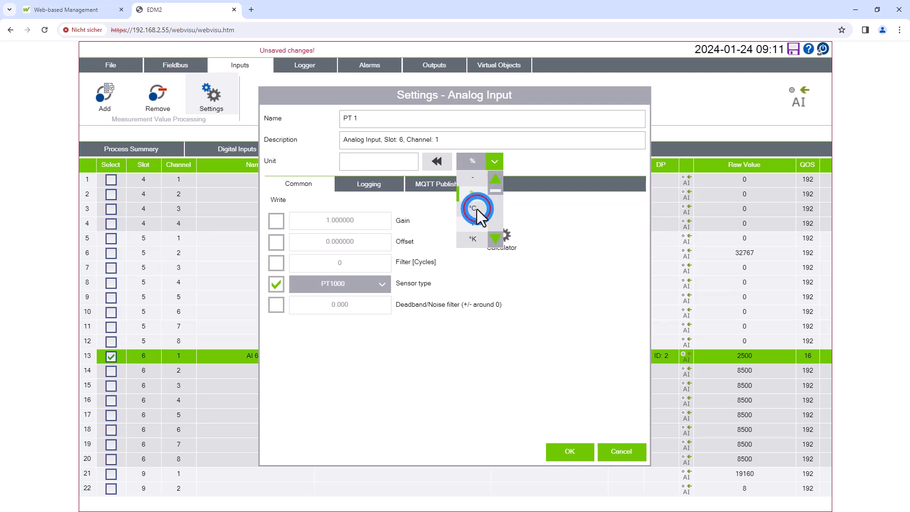
pyautogui.click(477, 210)
pyautogui.click(437, 162)
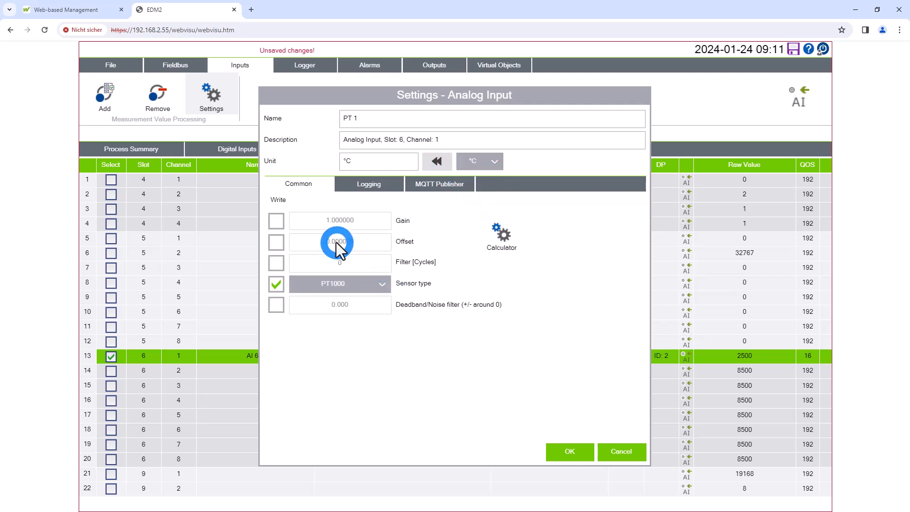
pyautogui.click(571, 454)
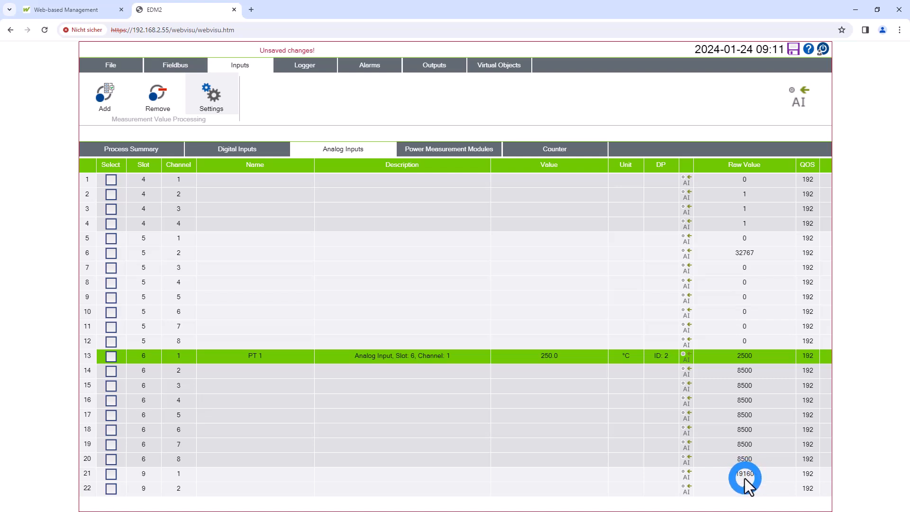
# Open the settings of the analog input on slot 9, channel 1 and disable writing of its sensor type
pyautogui.click(556, 476)
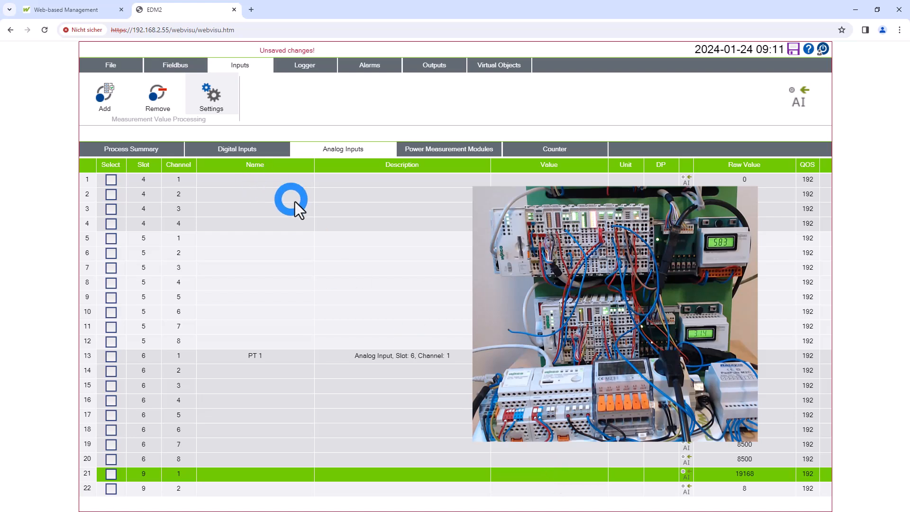
pyautogui.click(218, 91)
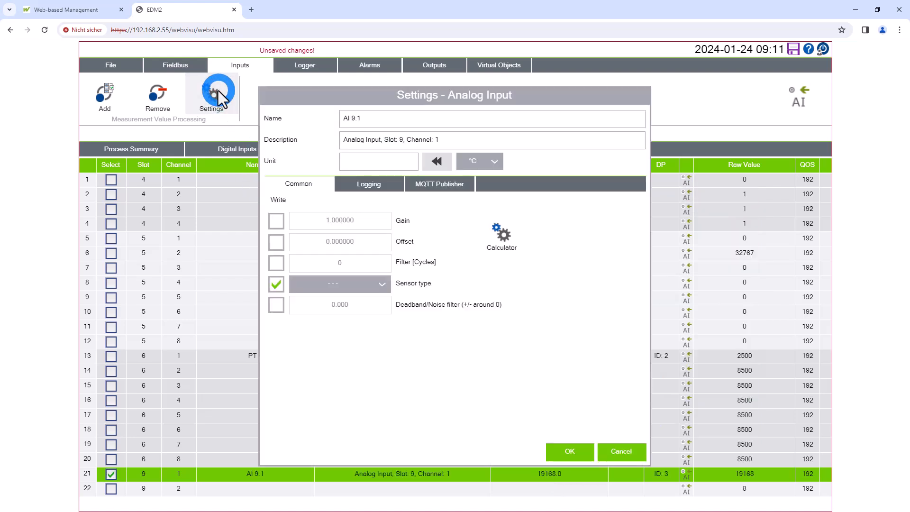
pyautogui.click(274, 286)
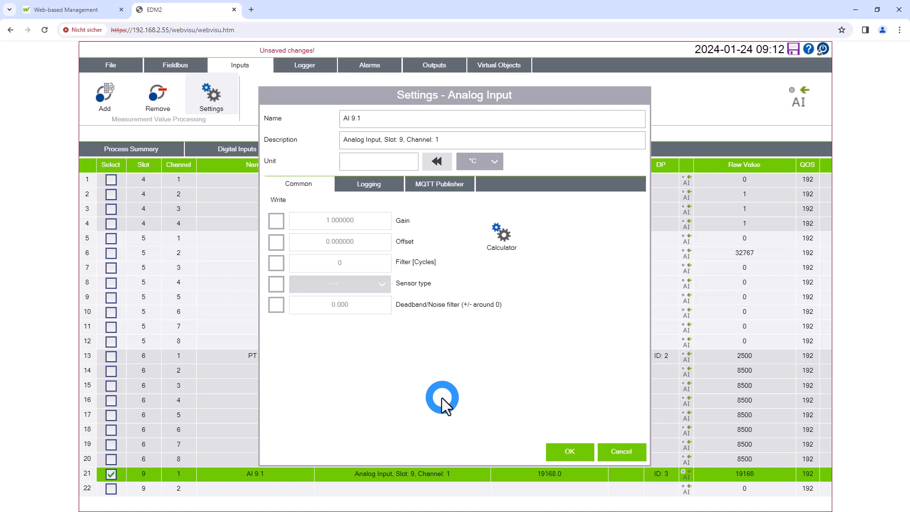
# Calculate the analog input's gain and offset with a maximum raw value of 32760, and apply the result
pyautogui.click(505, 233)
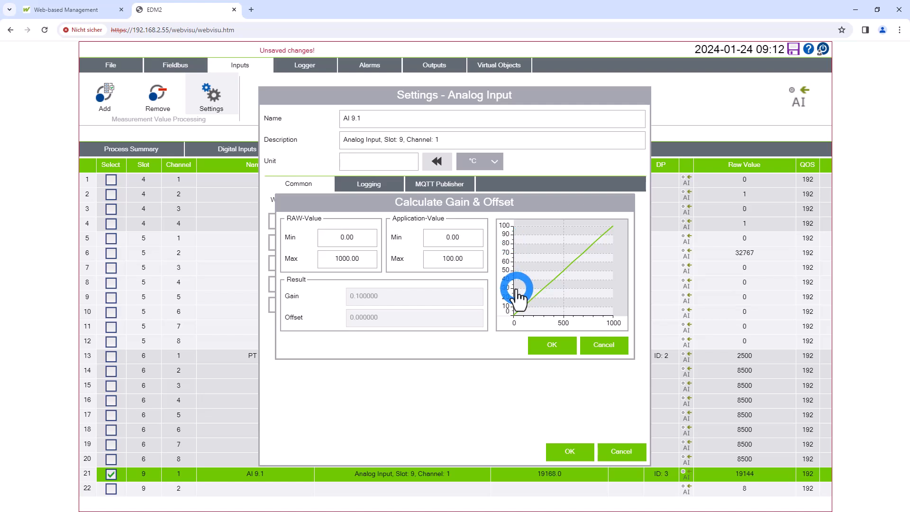
pyautogui.click(346, 238)
pyautogui.click(346, 259)
pyautogui.write('32760')
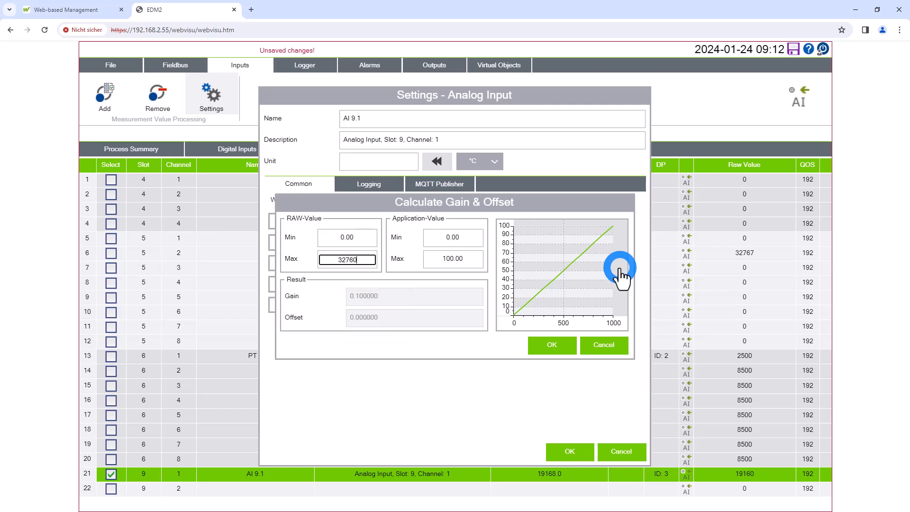
pyautogui.click(621, 278)
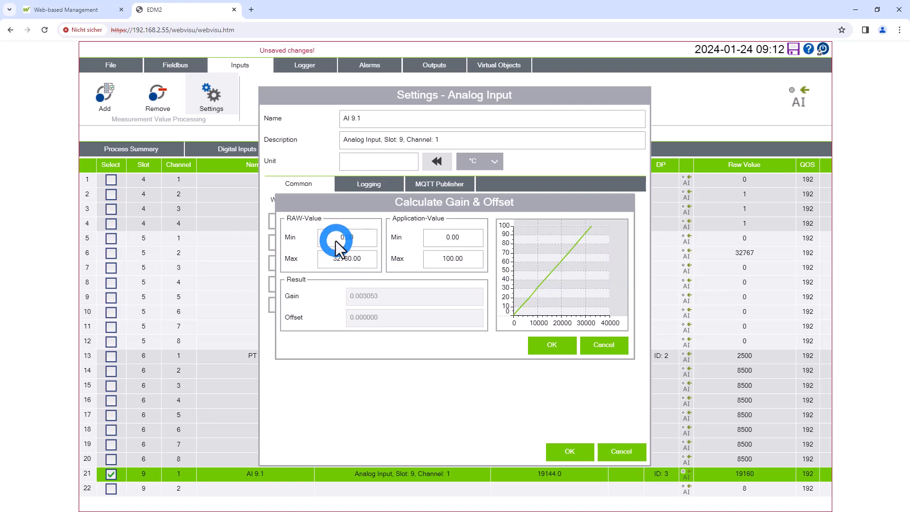
pyautogui.doubleClick(348, 259)
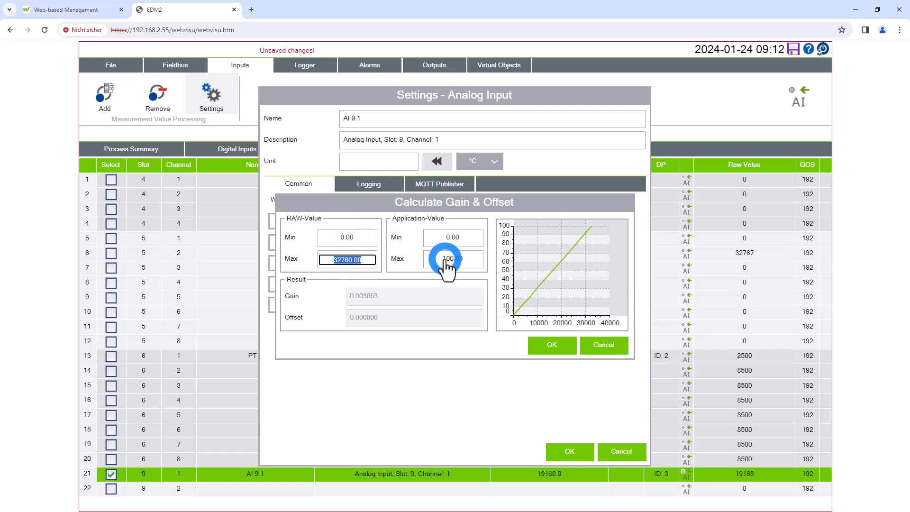
pyautogui.click(458, 345)
pyautogui.doubleClick(428, 240)
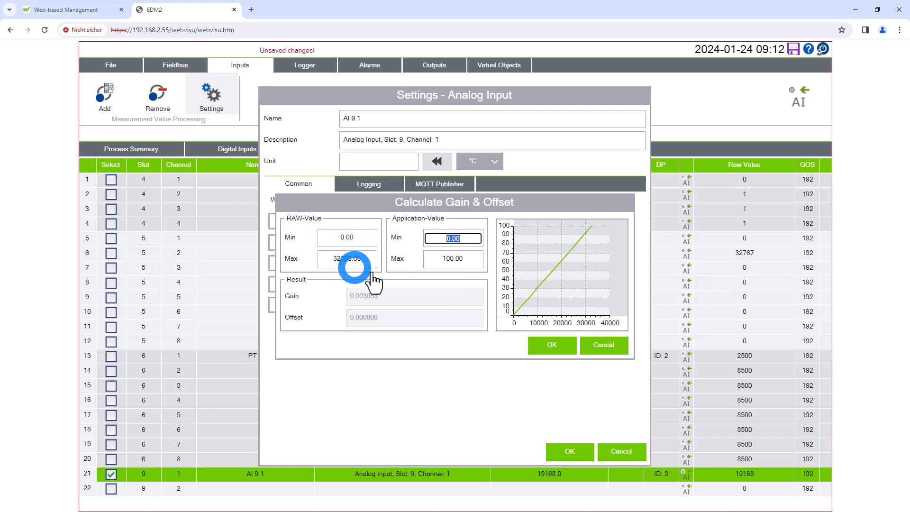
pyautogui.click(558, 347)
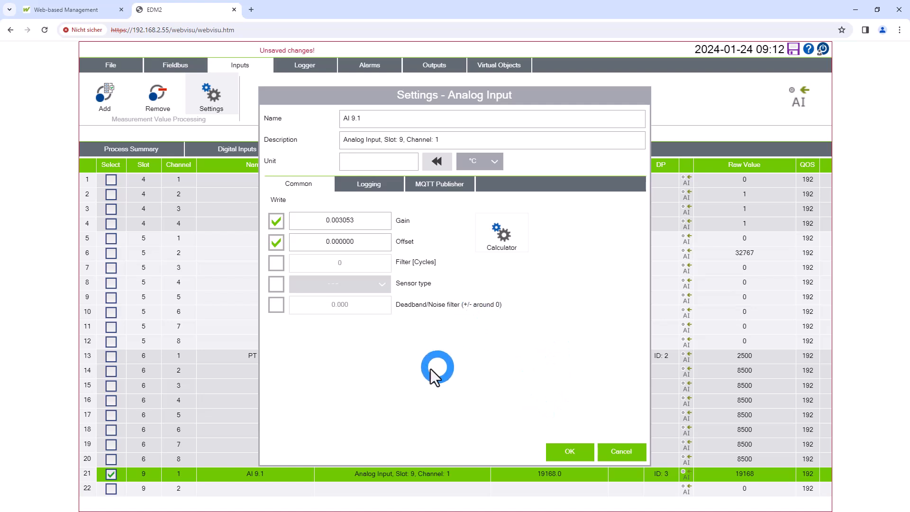
# Set the unit of the analog input on slot 9, channel 1 to bar
pyautogui.click(469, 162)
pyautogui.click(500, 190)
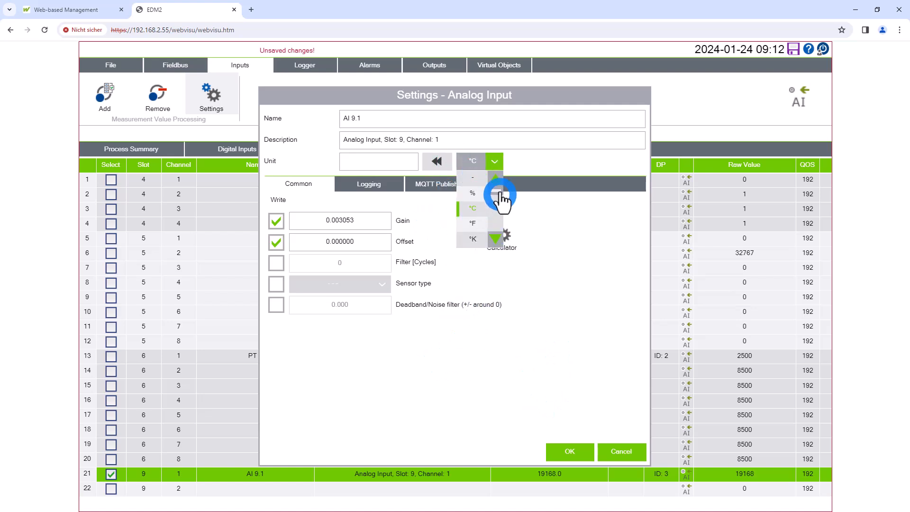
pyautogui.click(501, 240)
pyautogui.click(501, 239)
pyautogui.click(502, 239)
pyautogui.click(501, 239)
pyautogui.click(501, 239)
pyautogui.click(501, 239)
pyautogui.click(474, 208)
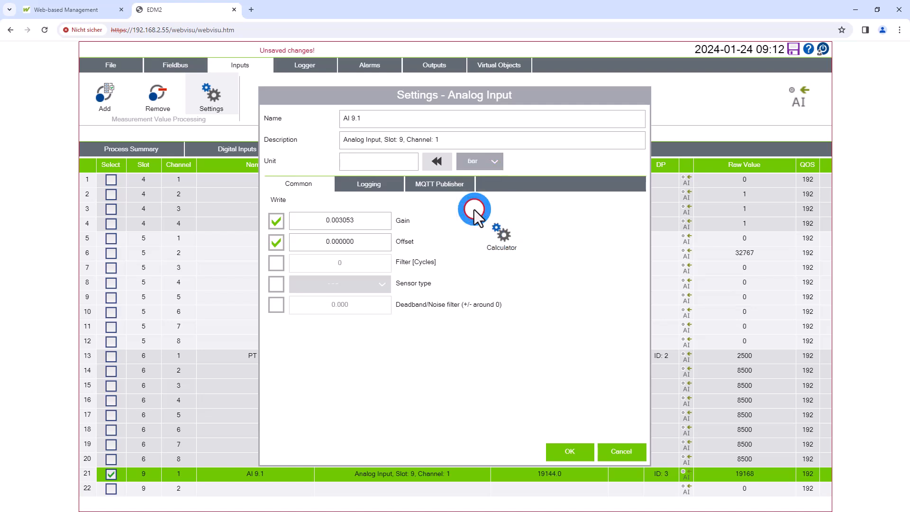
# Name the analog input on slot 9, channel 1 "Pressure" and confirm its settings
pyautogui.click(401, 117)
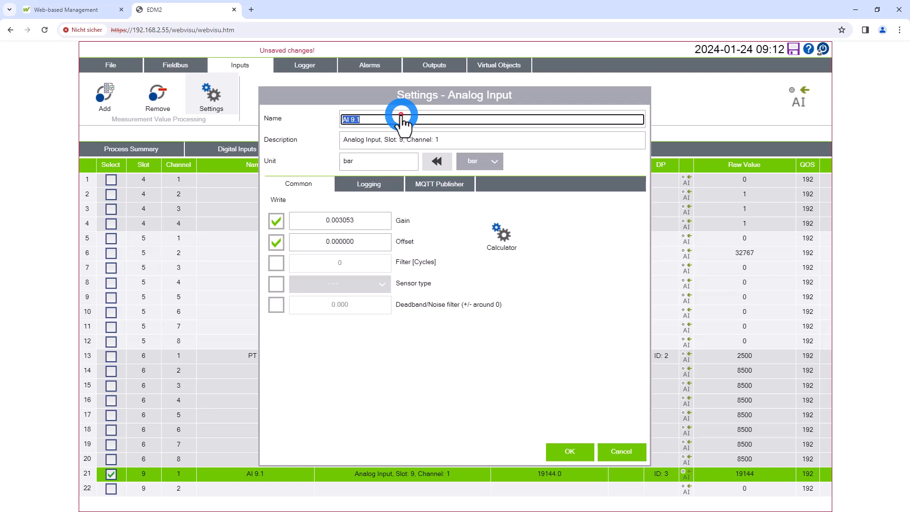
pyautogui.write('Pressuer')
pyautogui.press('Return')
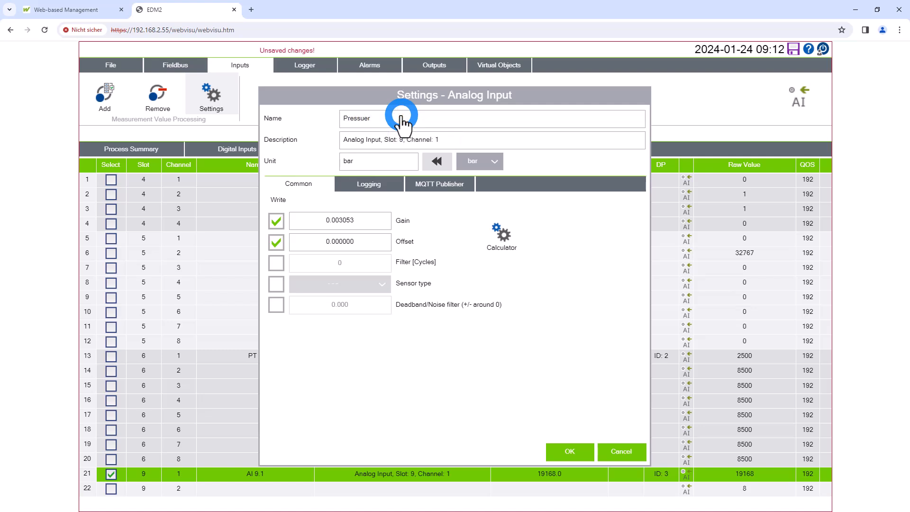
pyautogui.click(400, 119)
pyautogui.click(395, 120)
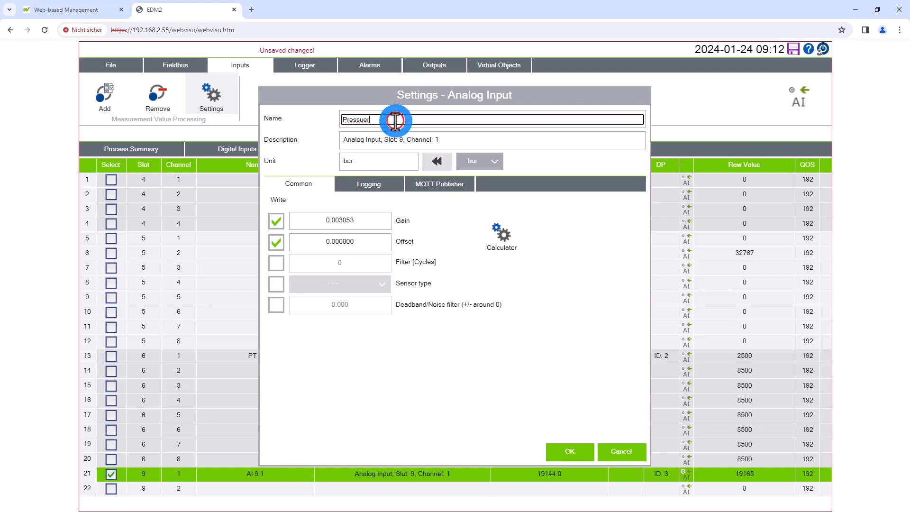
pyautogui.press('BackSpace')
pyautogui.press('BackSpace')
pyautogui.write('re')
pyautogui.press('Return')
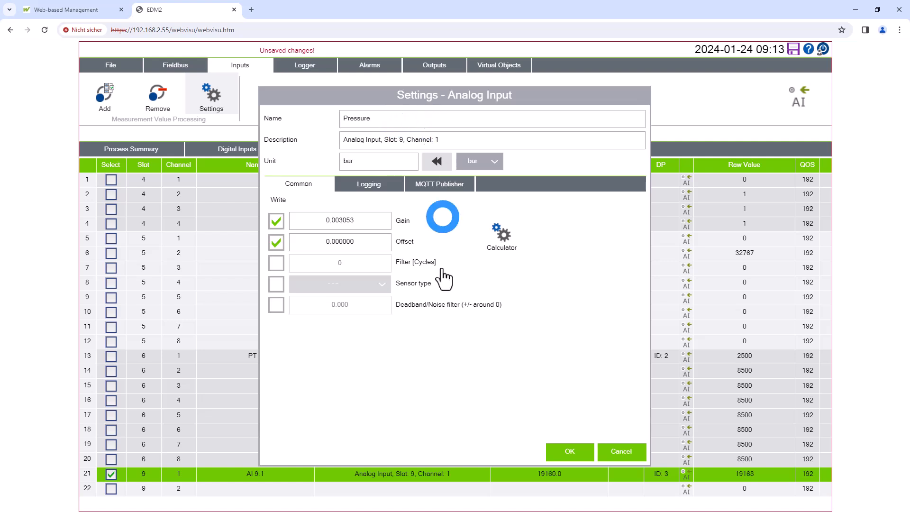
pyautogui.click(568, 453)
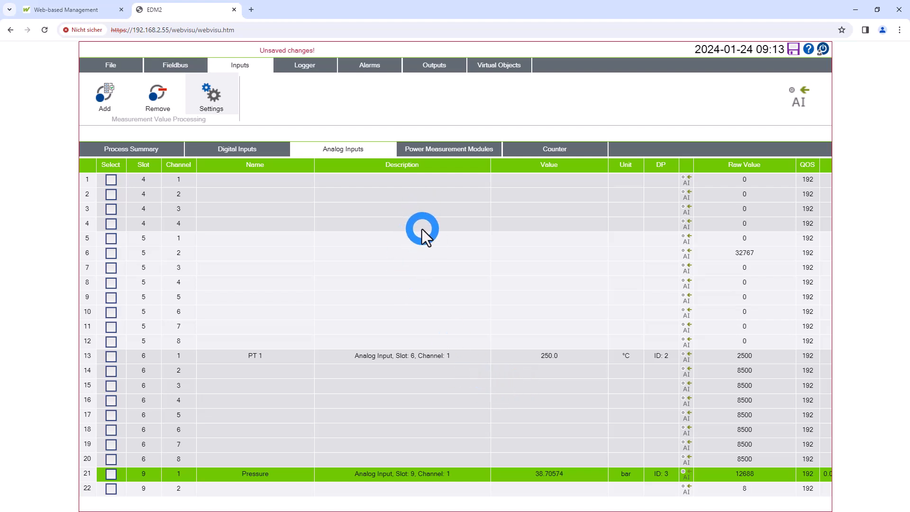
# Add the Total Active Power measurement of the 750-495 power measurement module to measurement value processing
pyautogui.click(451, 149)
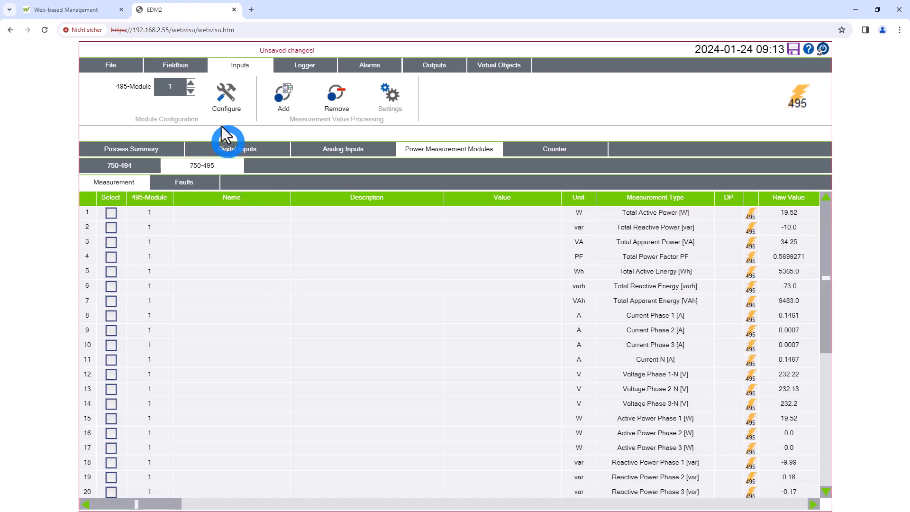
pyautogui.click(212, 97)
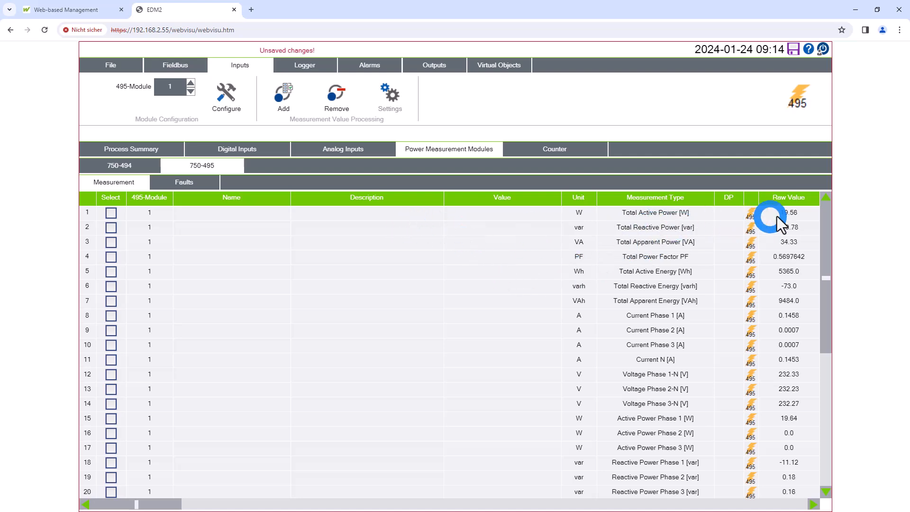
pyautogui.click(519, 216)
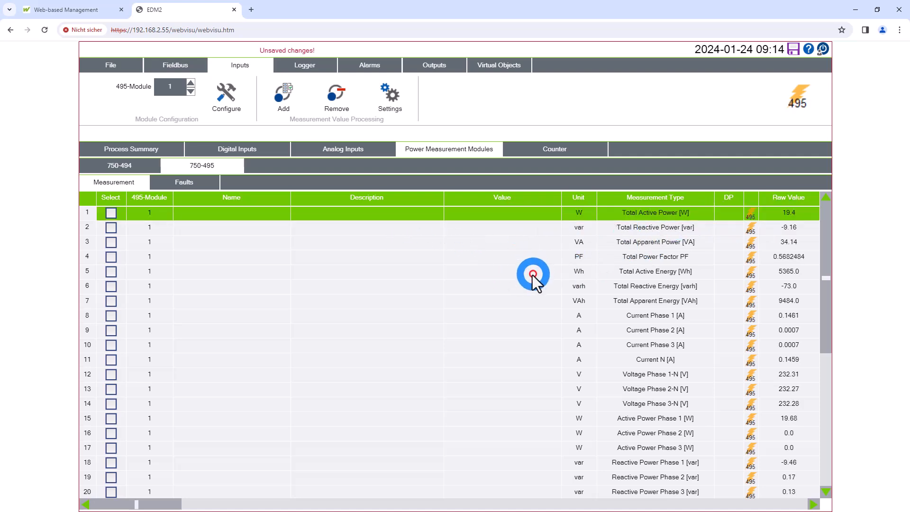
pyautogui.click(299, 96)
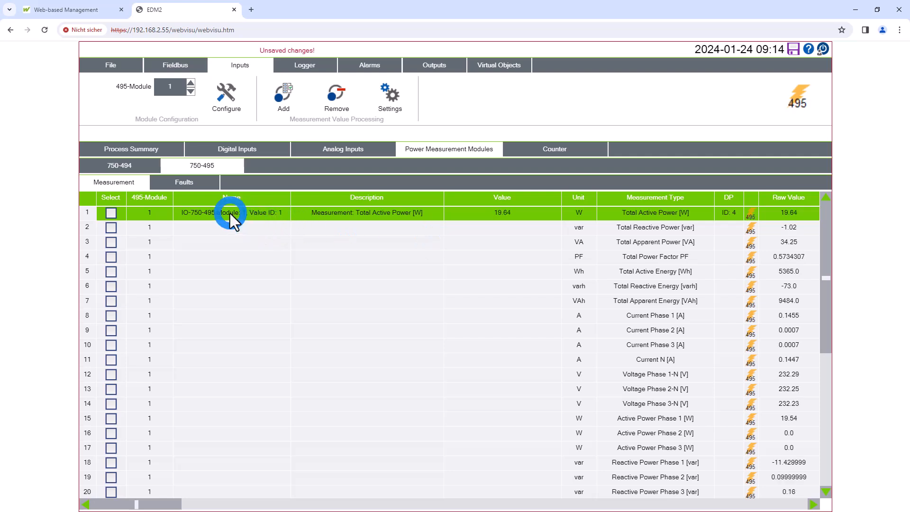
# Name the Total Active Power measurement "495 Power", confirm its settings and deselect it
pyautogui.click(384, 101)
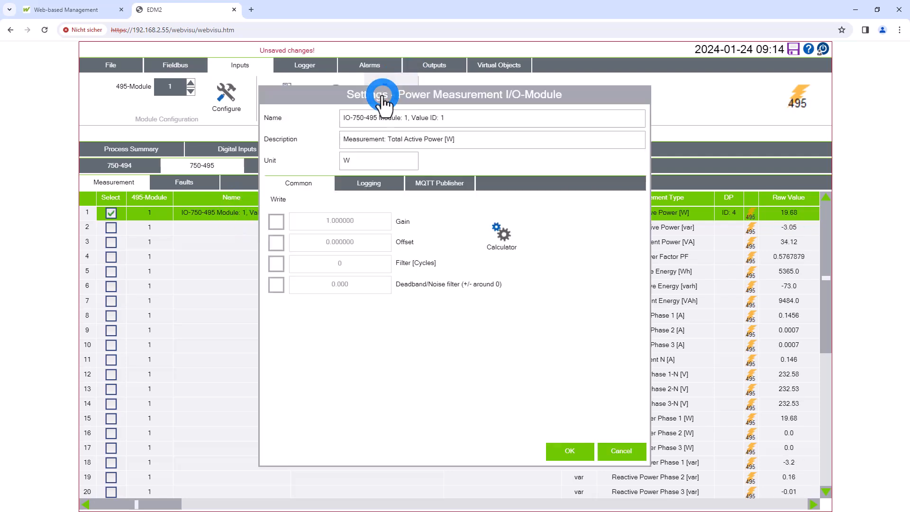
pyautogui.click(463, 124)
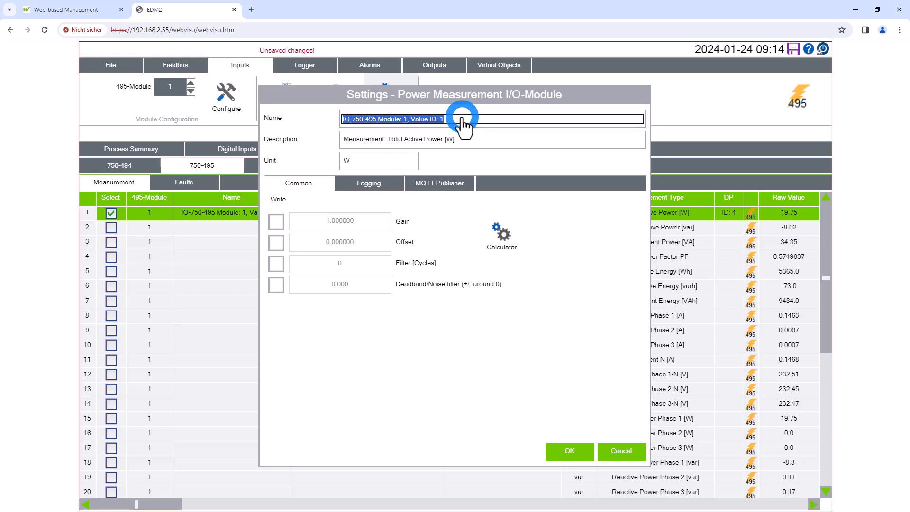
pyautogui.write('495 Power')
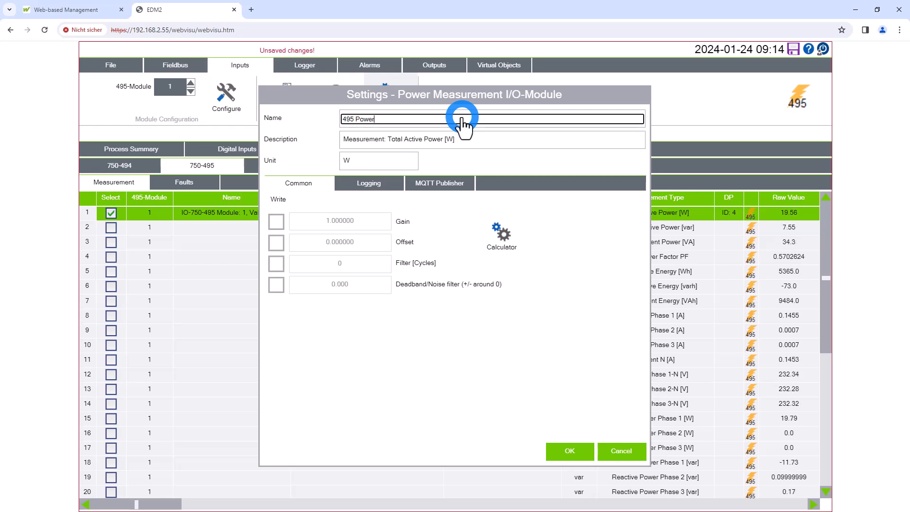
pyautogui.click(573, 451)
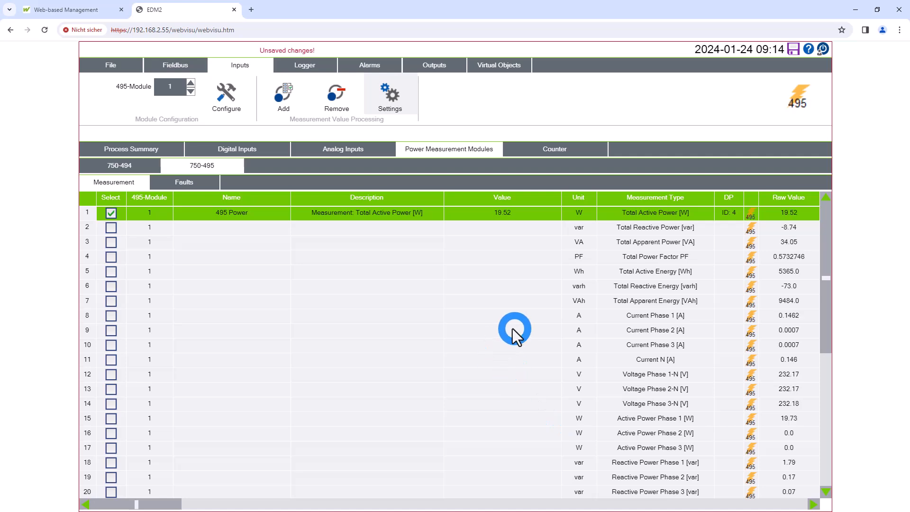
pyautogui.click(111, 213)
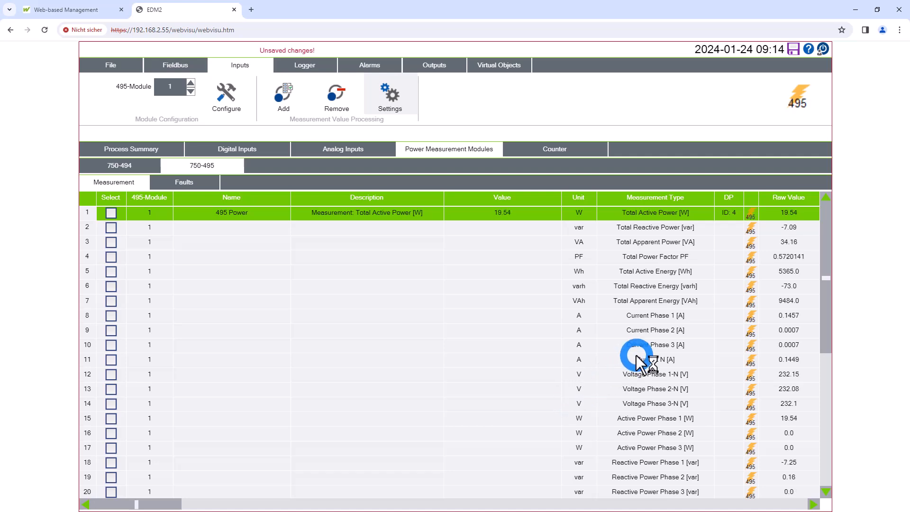
# Set the Total Active Energy measurement's unit to kWh, enable writing of its gain and set it to 0.001
pyautogui.click(497, 275)
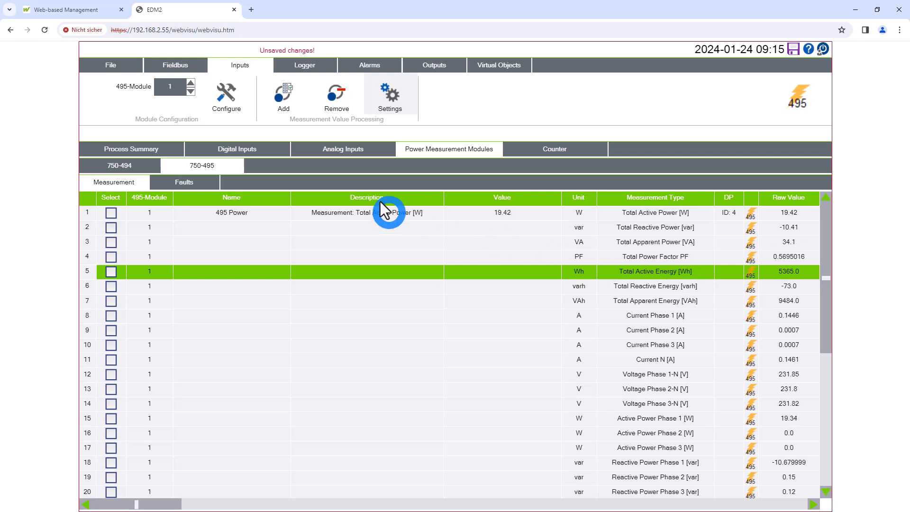
pyautogui.click(385, 99)
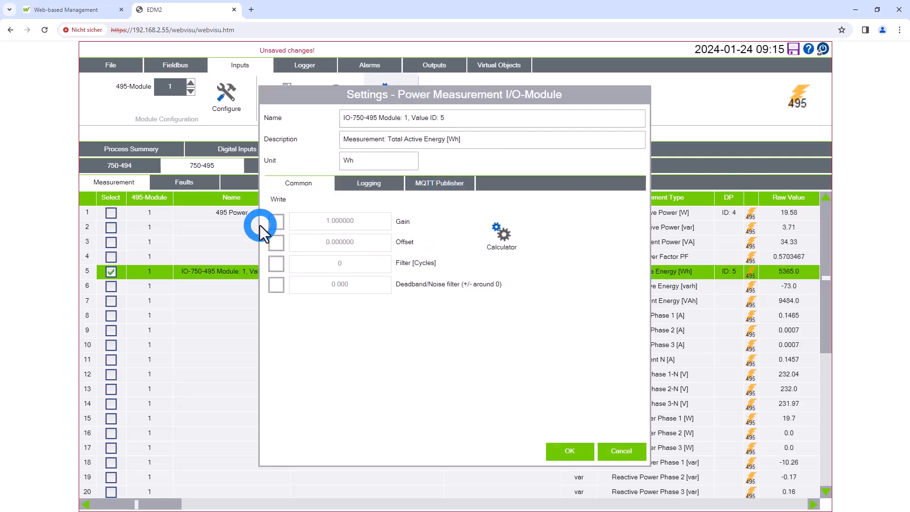
pyautogui.doubleClick(343, 161)
pyautogui.write('kWh')
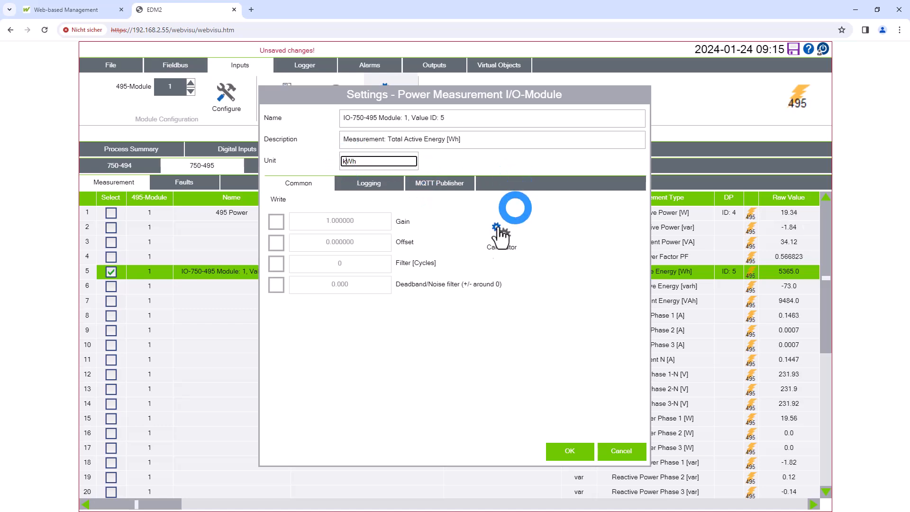
pyautogui.click(276, 222)
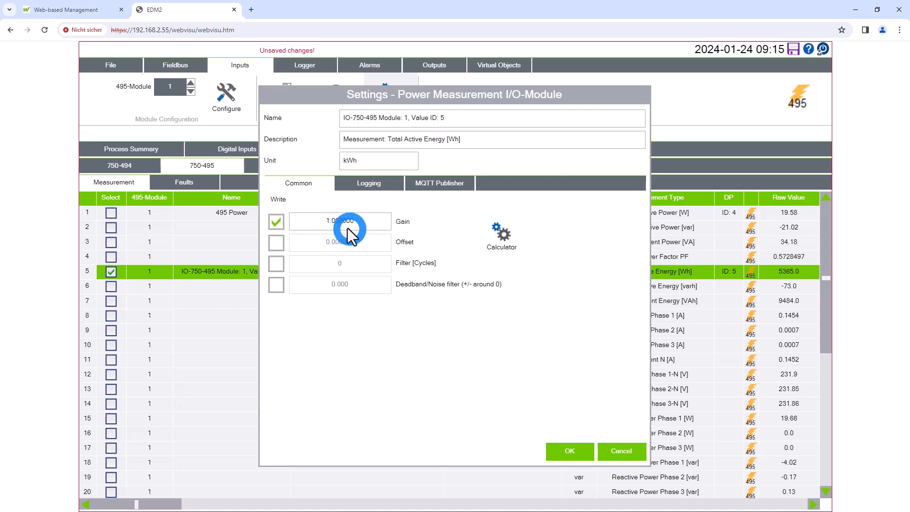
pyautogui.click(342, 222)
pyautogui.write('0.001')
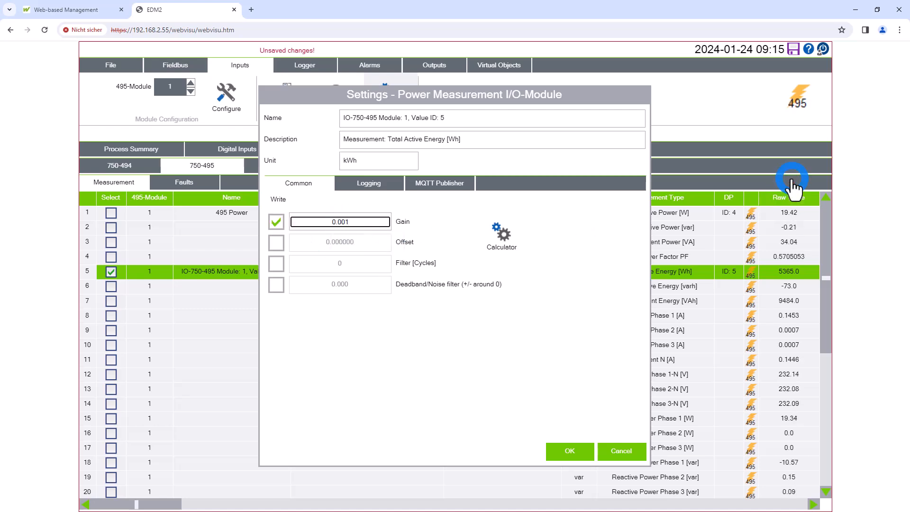
# Name the Total Active Energy measurement "495 Energy" and confirm its settings
pyautogui.click(496, 118)
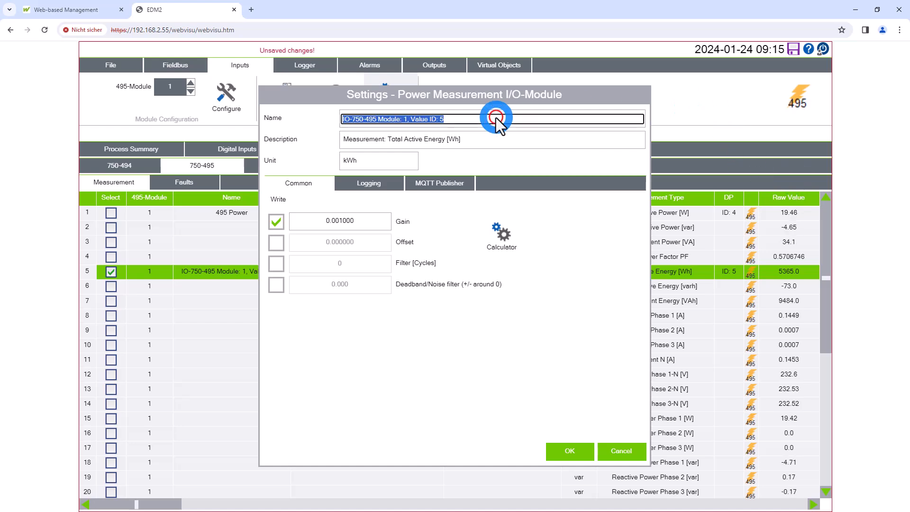
pyautogui.write('495 Po')
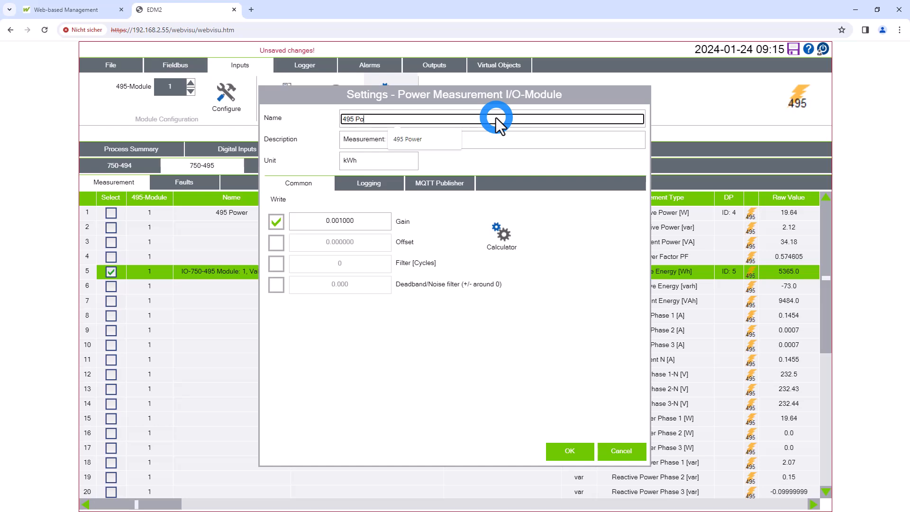
pyautogui.press('BackSpace')
pyautogui.press('BackSpace')
pyautogui.press('BackSpace')
pyautogui.write('Ene')
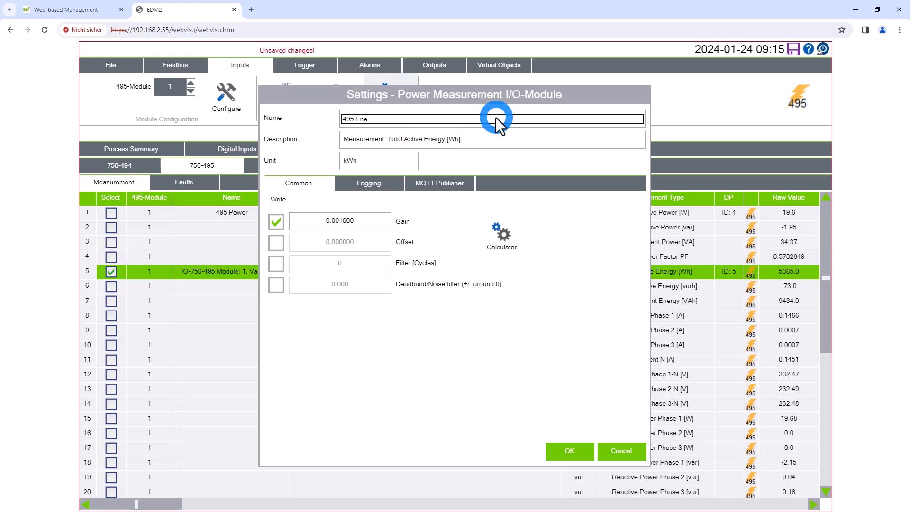
pyautogui.write('rgy')
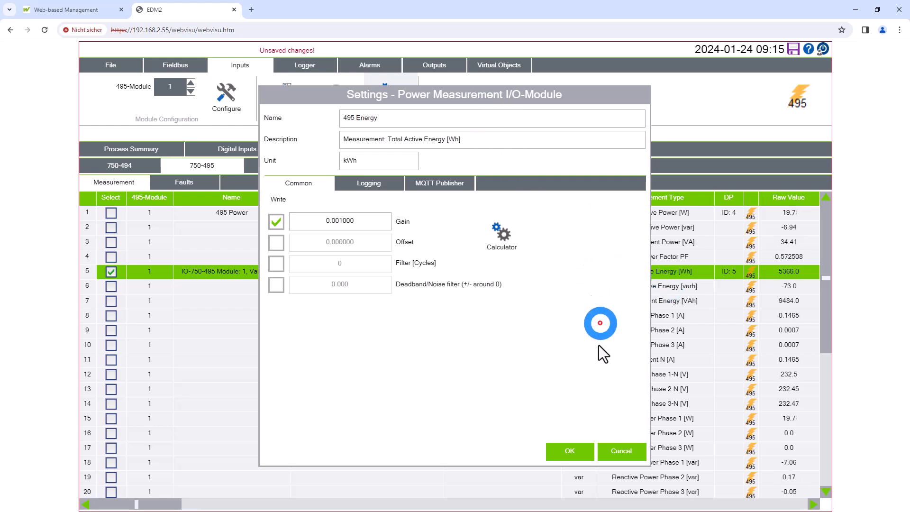
pyautogui.click(574, 450)
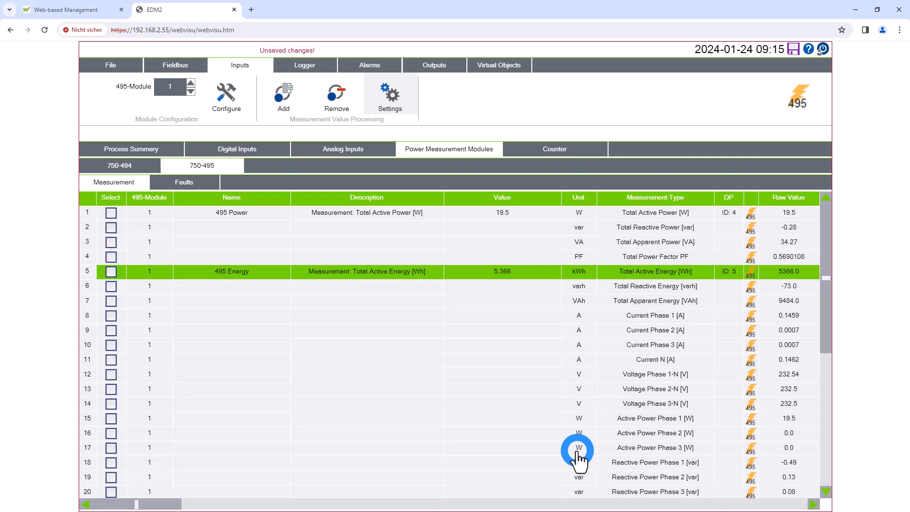
pyautogui.click(493, 272)
pyautogui.click(480, 275)
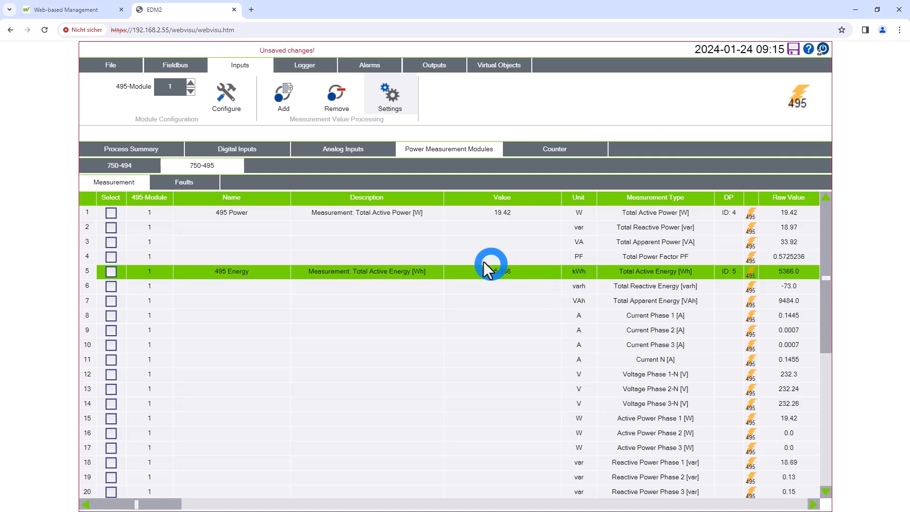
# Open the settings of the counter input on slot 3, channel 1 and name it "Counter"
pyautogui.click(545, 147)
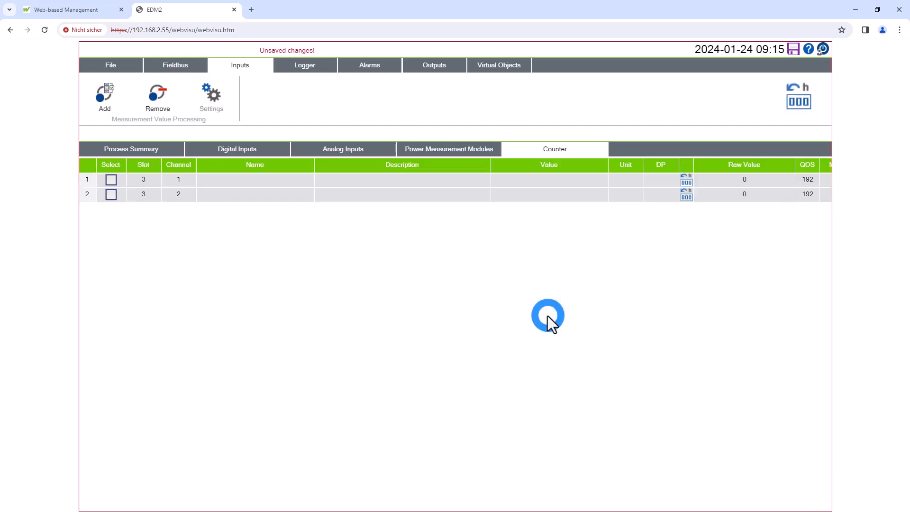
pyautogui.click(393, 181)
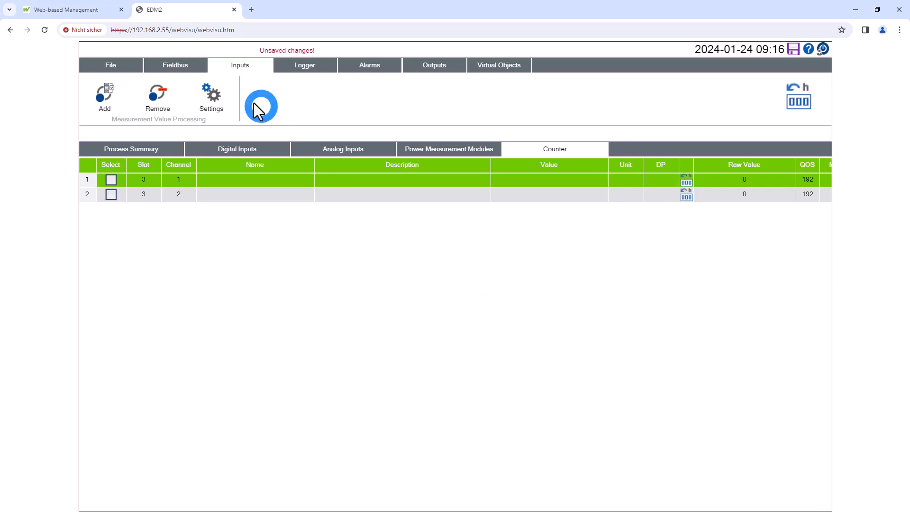
pyautogui.click(219, 109)
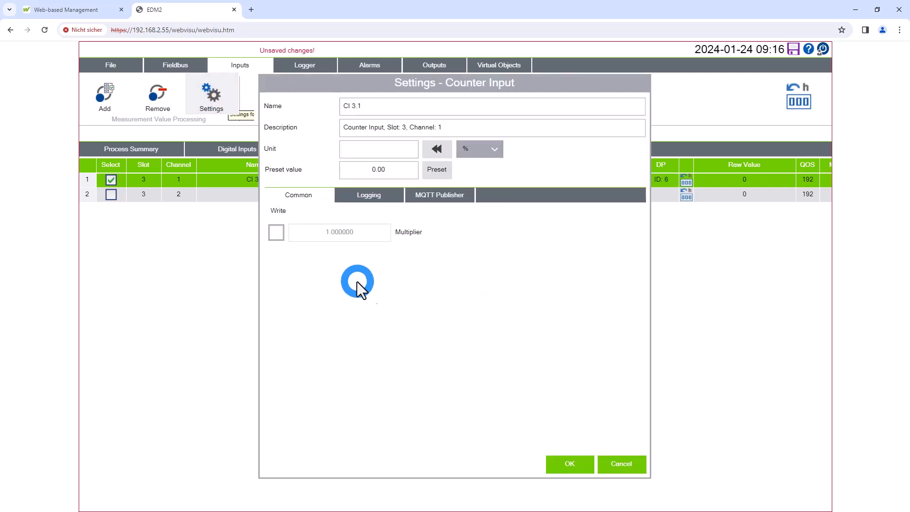
pyautogui.click(377, 107)
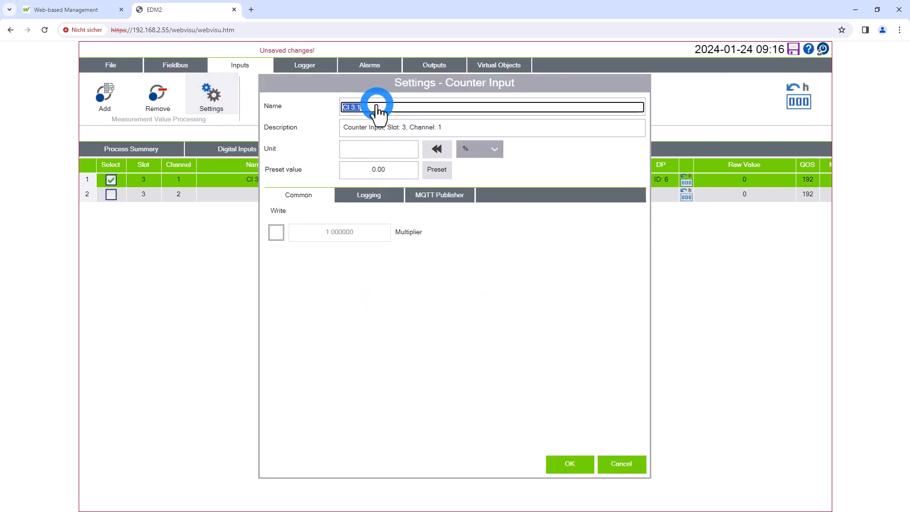
pyautogui.write('Counter')
# Assign the unit kWh to the counter input on slot 3, channel 1 and confirm its settings
pyautogui.click(492, 153)
pyautogui.click(498, 150)
pyautogui.click(499, 150)
pyautogui.click(499, 150)
pyautogui.moveTo(498, 182); pyautogui.dragTo(500, 203)
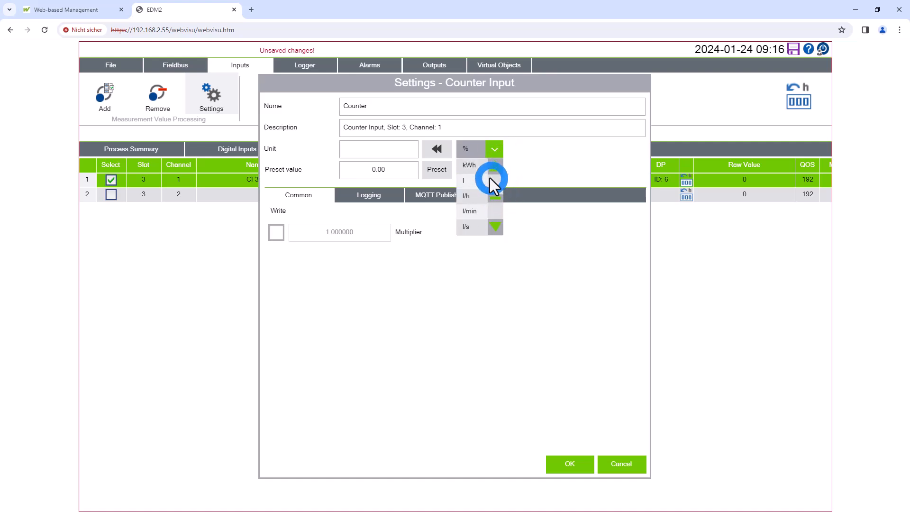
pyautogui.click(470, 166)
pyautogui.click(439, 151)
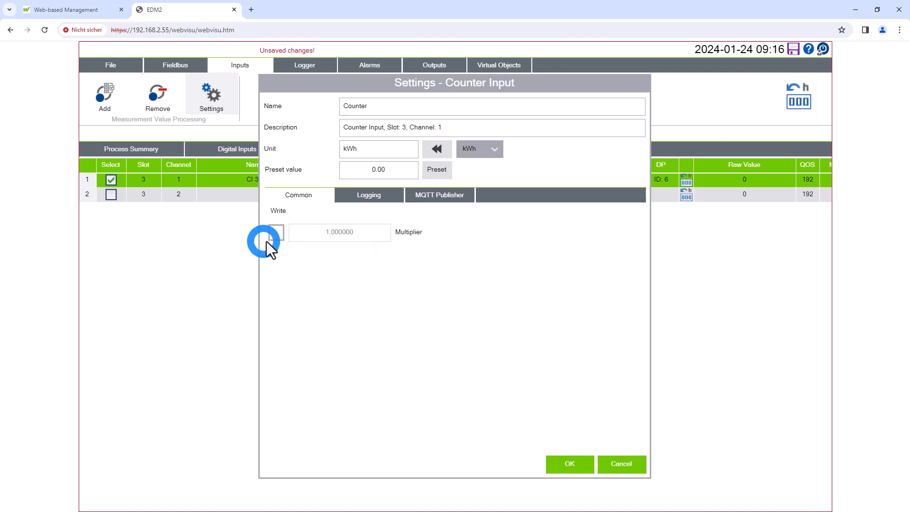
pyautogui.click(585, 462)
pyautogui.click(578, 469)
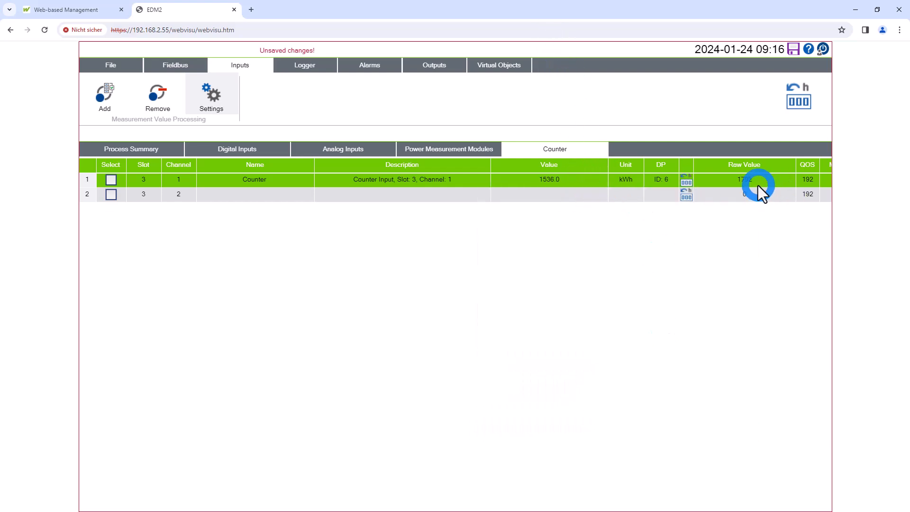
pyautogui.click(210, 95)
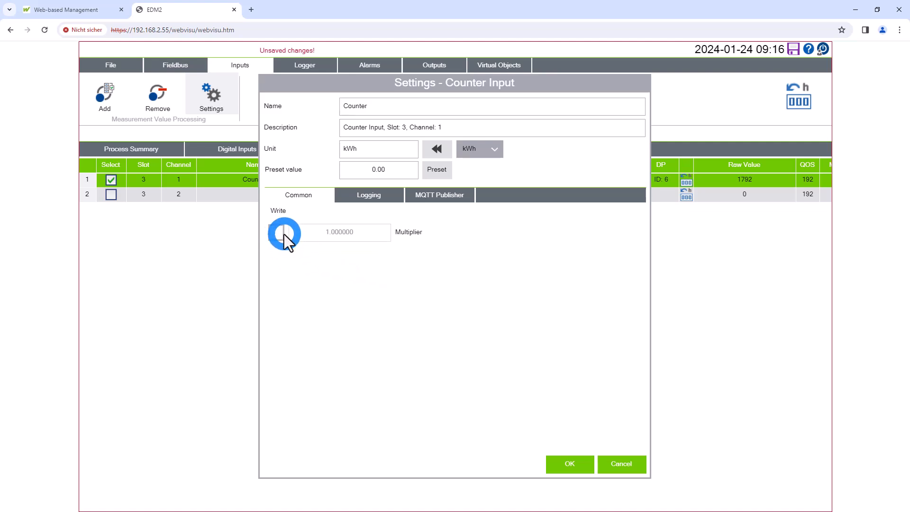
pyautogui.click(640, 470)
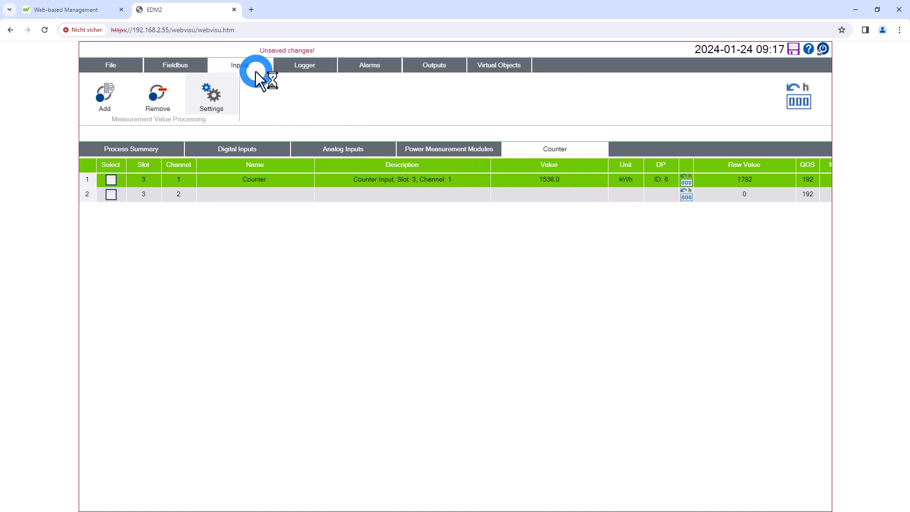
# Open the fieldbus configuration and save the changes made on the controller
pyautogui.click(186, 63)
pyautogui.click(794, 48)
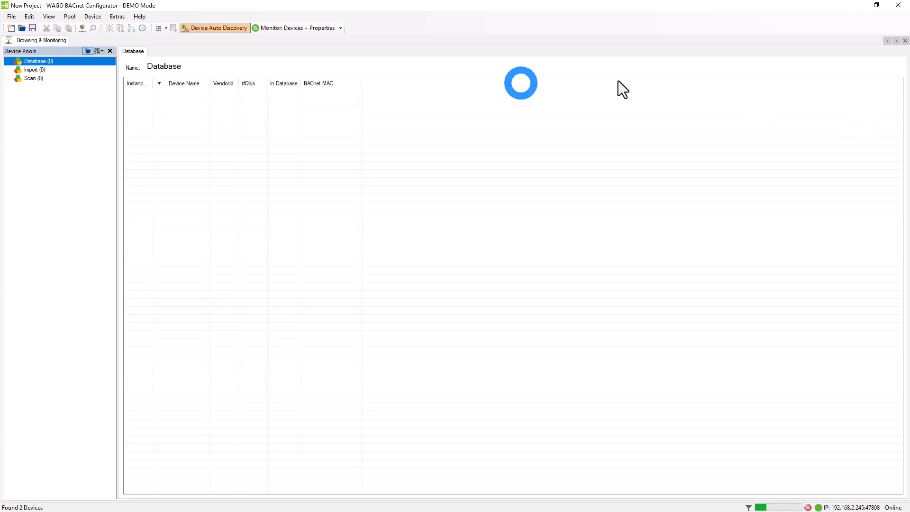
# Switch back to the controller's web interface in the browser and add a generic Modbus TCP/UDP connection
pyautogui.click(857, 6)
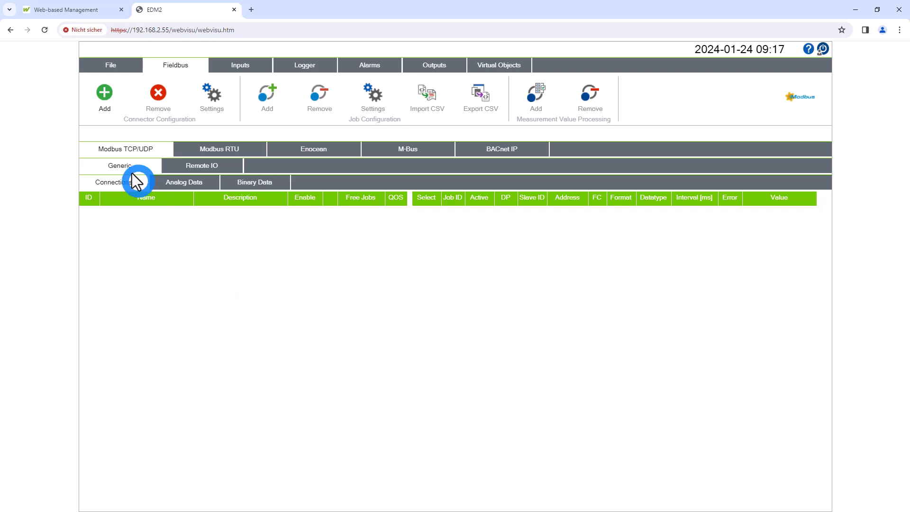
pyautogui.click(105, 92)
pyautogui.click(255, 212)
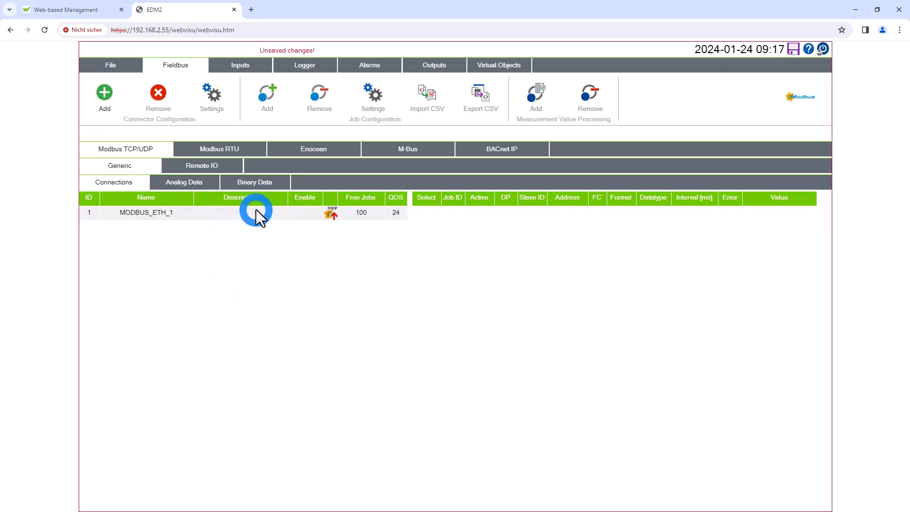
# Inspect the settings of the MODBUS_ETH_1 connection without changing them, and remove the connection
pyautogui.click(213, 95)
pyautogui.click(142, 211)
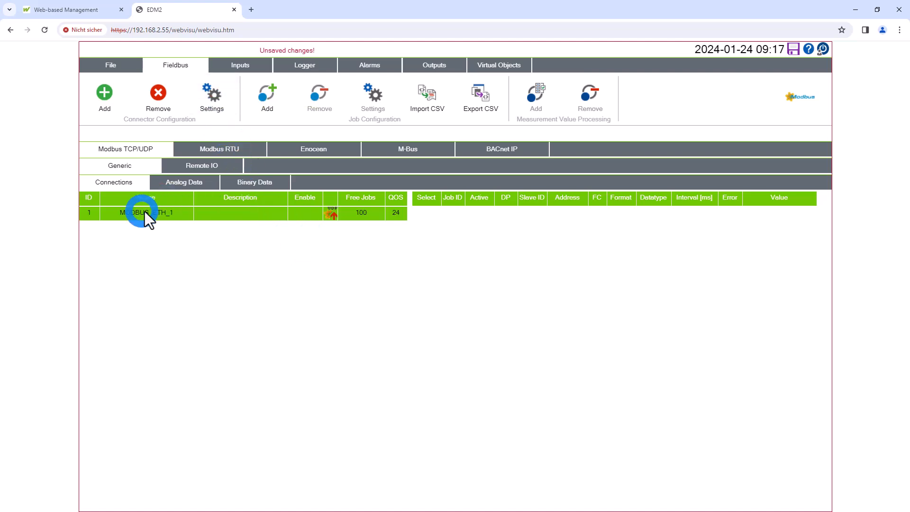
pyautogui.click(214, 96)
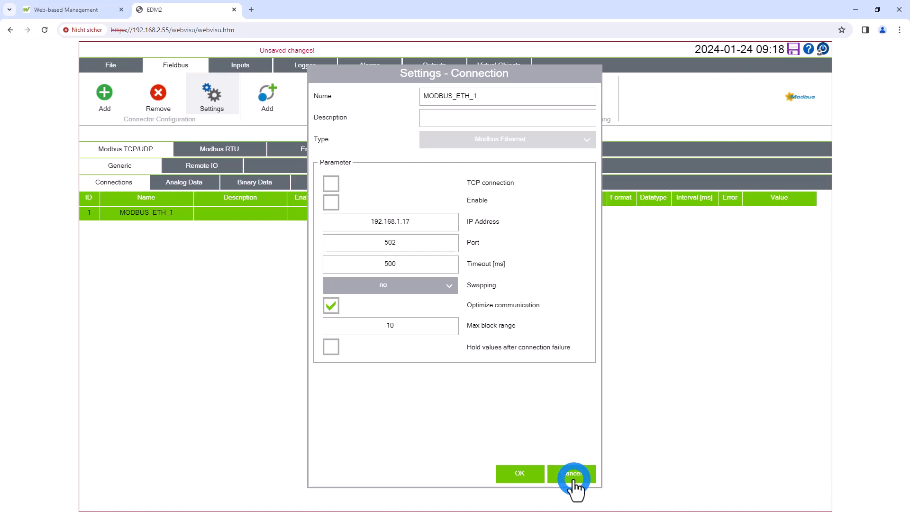
pyautogui.click(575, 479)
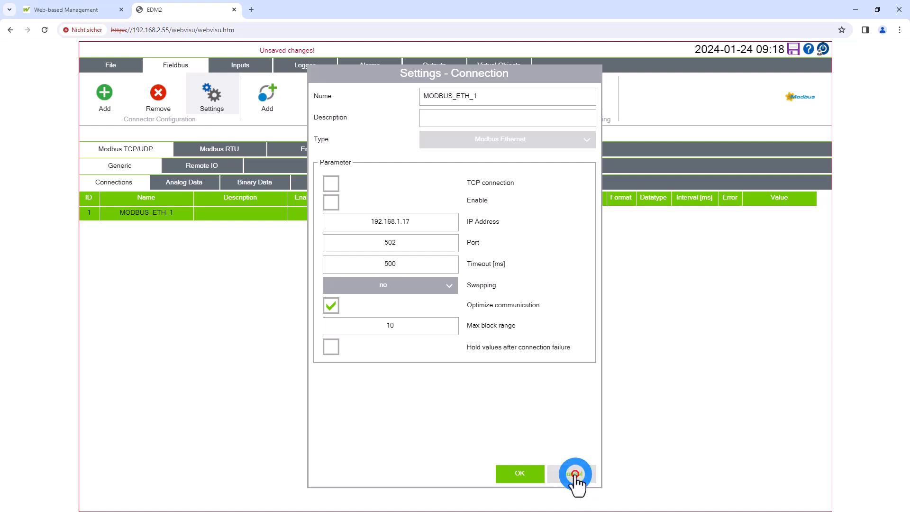
pyautogui.click(159, 97)
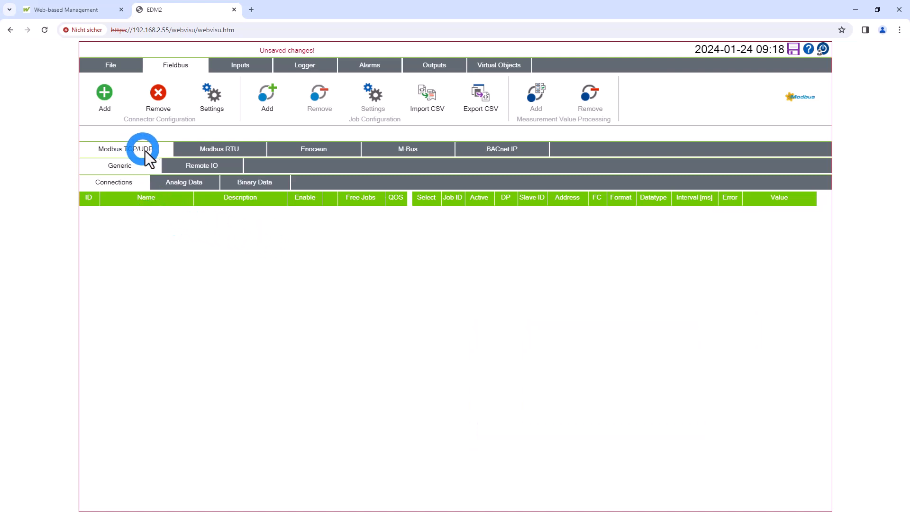
# Add a Modbus TCP/UDP Remote IO device with the IP address 192.168.2.36 and connect to it
pyautogui.click(232, 266)
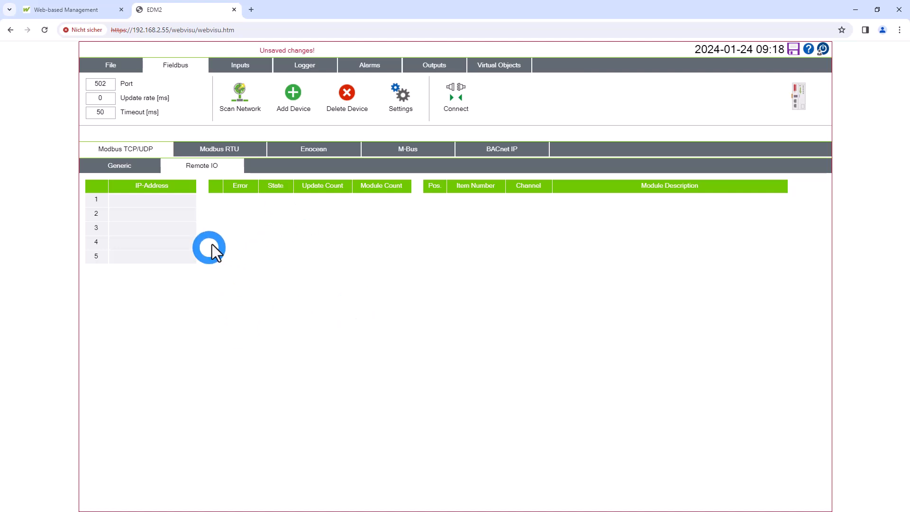
pyautogui.click(284, 97)
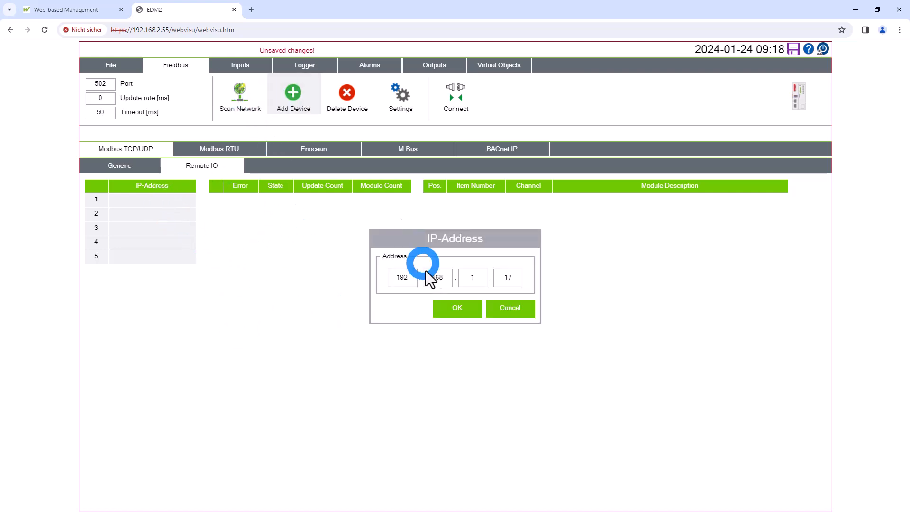
pyautogui.click(476, 279)
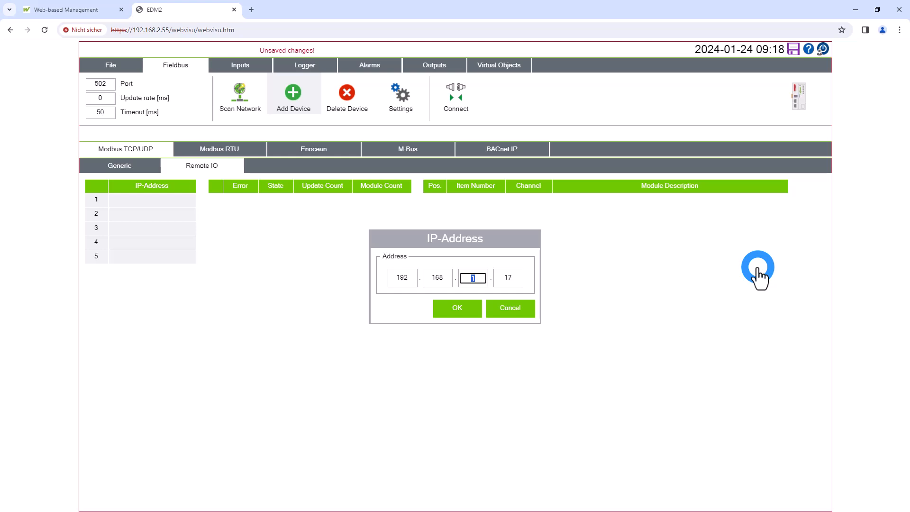
pyautogui.write('2')
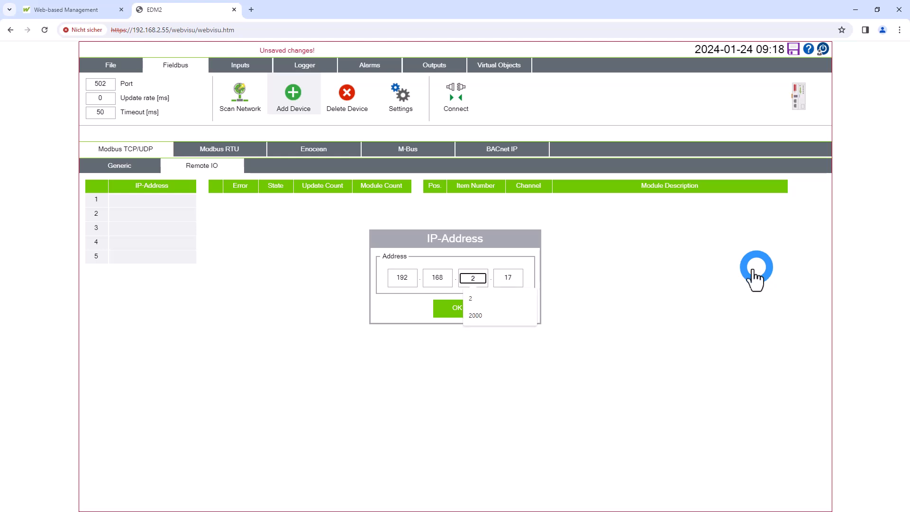
pyautogui.click(511, 303)
pyautogui.click(516, 279)
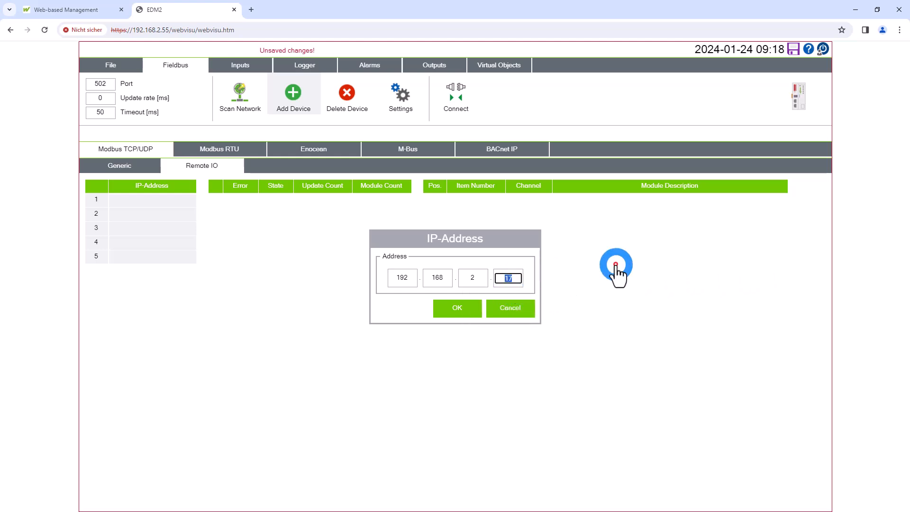
pyautogui.write('36')
pyautogui.click(463, 309)
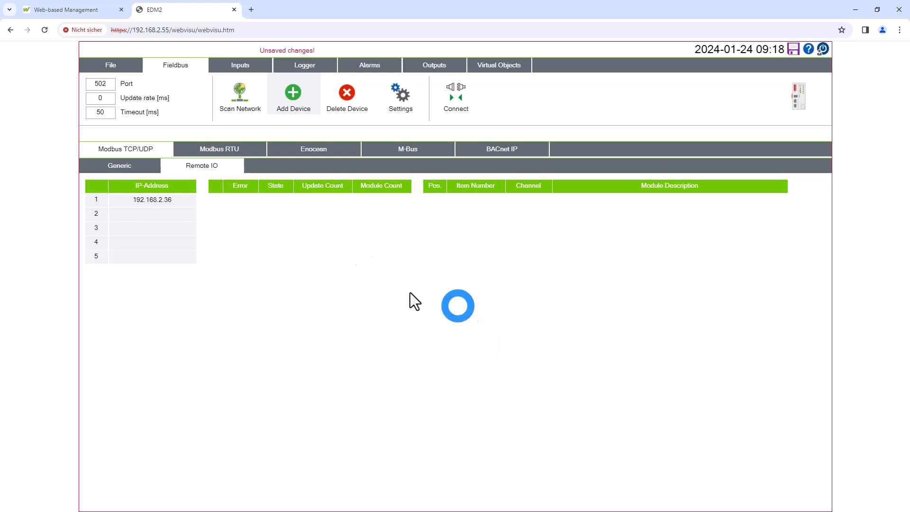
pyautogui.click(153, 200)
pyautogui.click(454, 94)
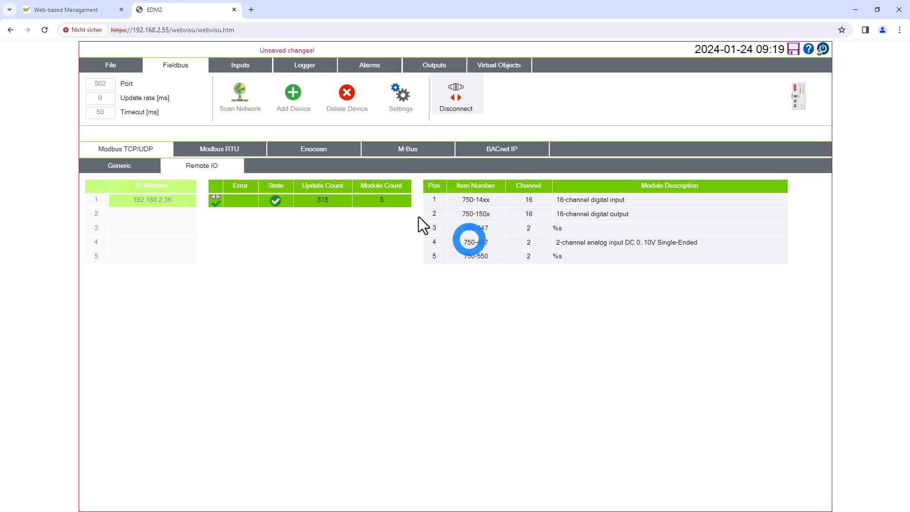
# Open the settings of the remote analog input on slot 104, channel 1
pyautogui.click(238, 65)
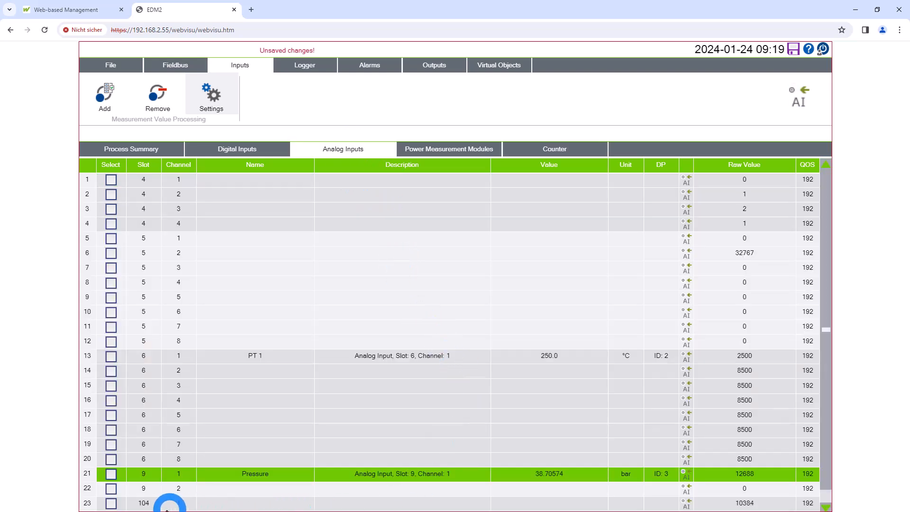
pyautogui.moveTo(824, 298); pyautogui.dragTo(823, 420)
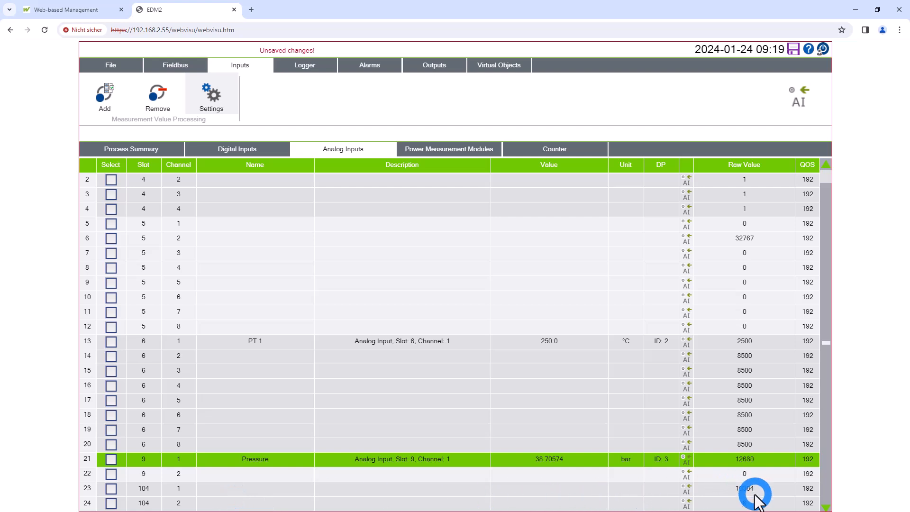
pyautogui.click(587, 487)
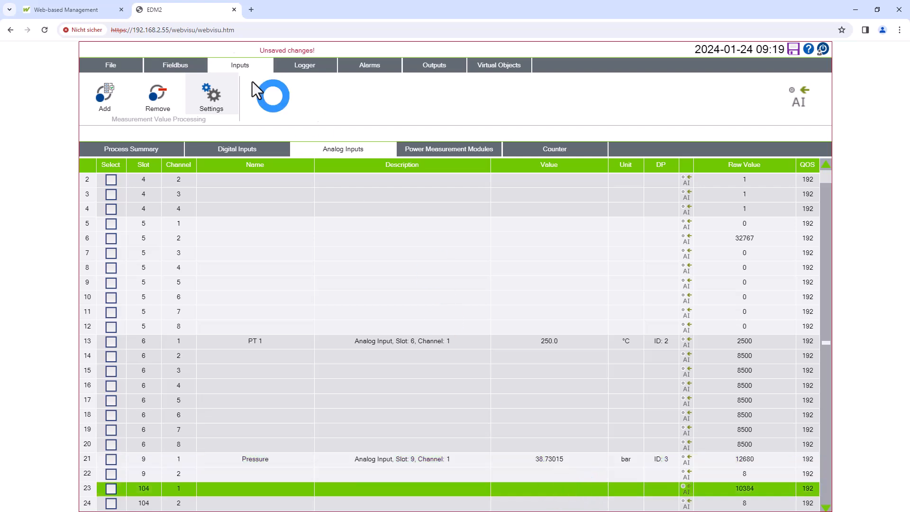
pyautogui.click(209, 97)
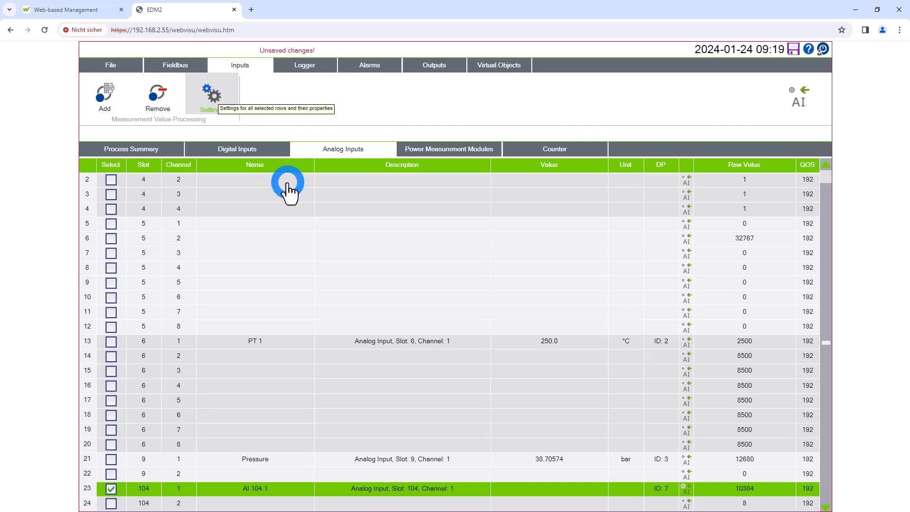
# Assign the unit V to the analog input on slot 104, channel 1 and name it "Voltage"
pyautogui.click(488, 162)
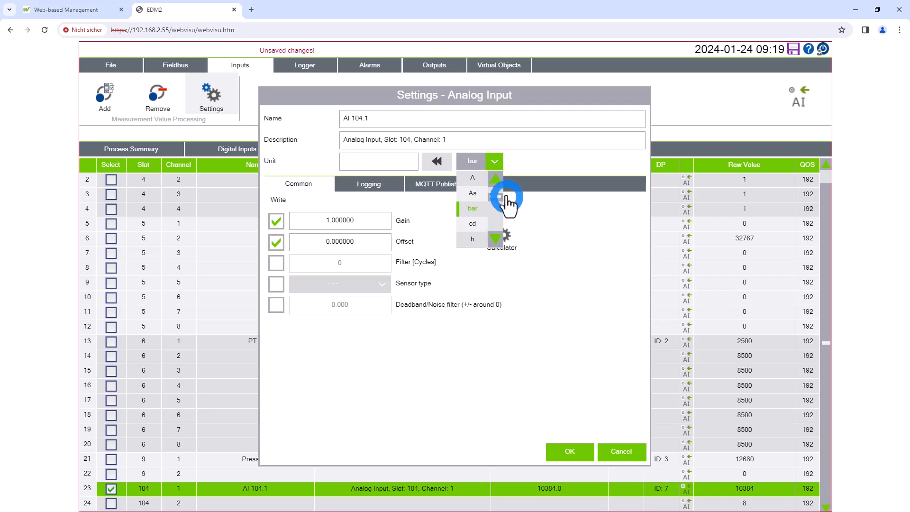
pyautogui.moveTo(499, 197); pyautogui.dragTo(500, 232)
pyautogui.click(496, 178)
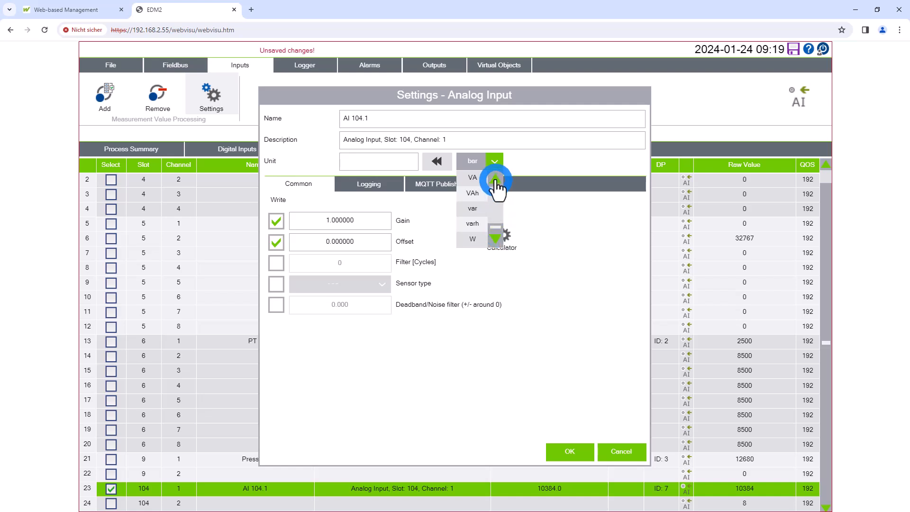
pyautogui.click(458, 174)
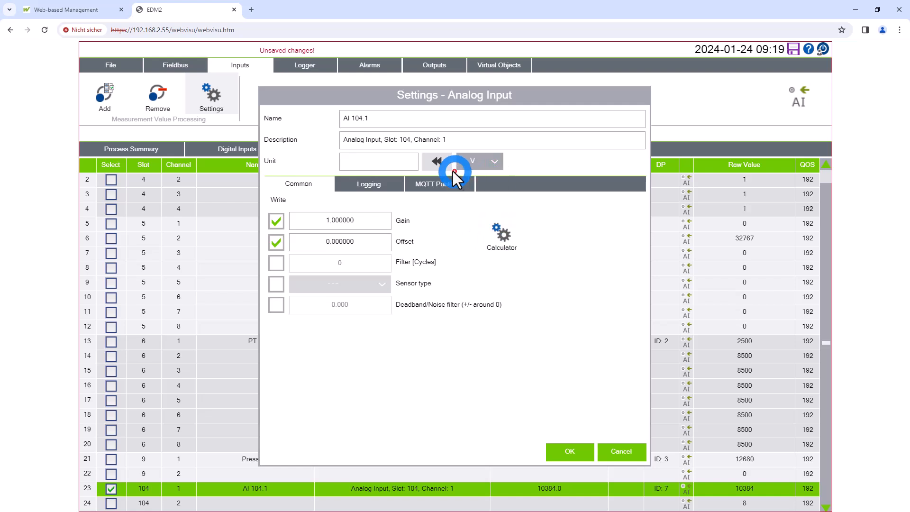
pyautogui.click(435, 162)
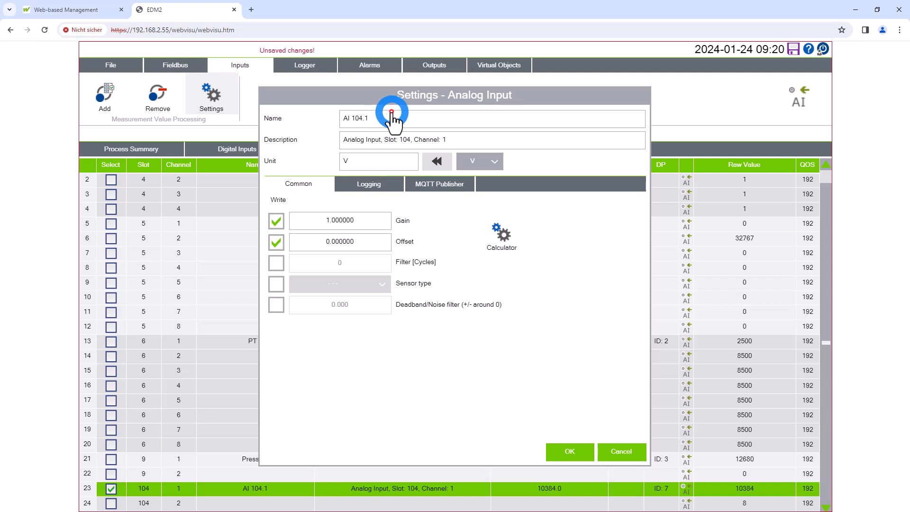
pyautogui.click(384, 118)
pyautogui.write('Voltage')
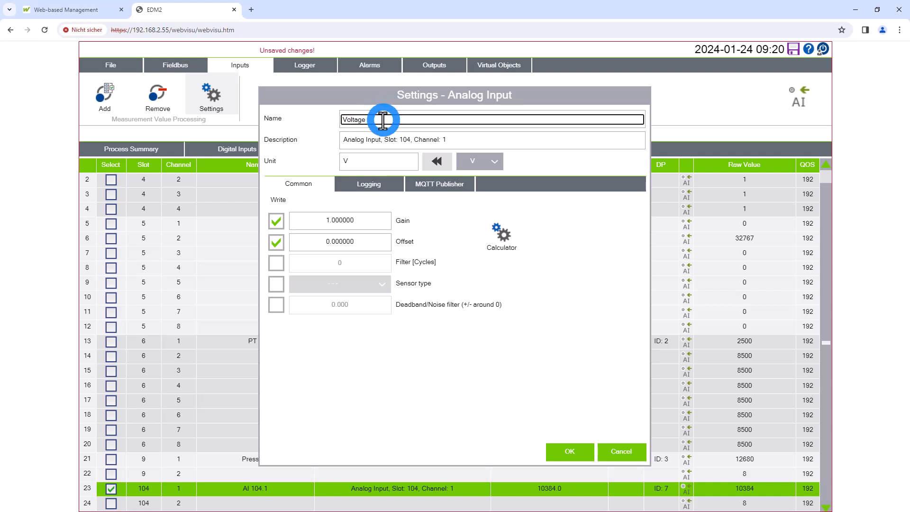
# Calculate the Voltage input's gain and offset with a maximum application value of 10, and confirm its settings
pyautogui.click(501, 248)
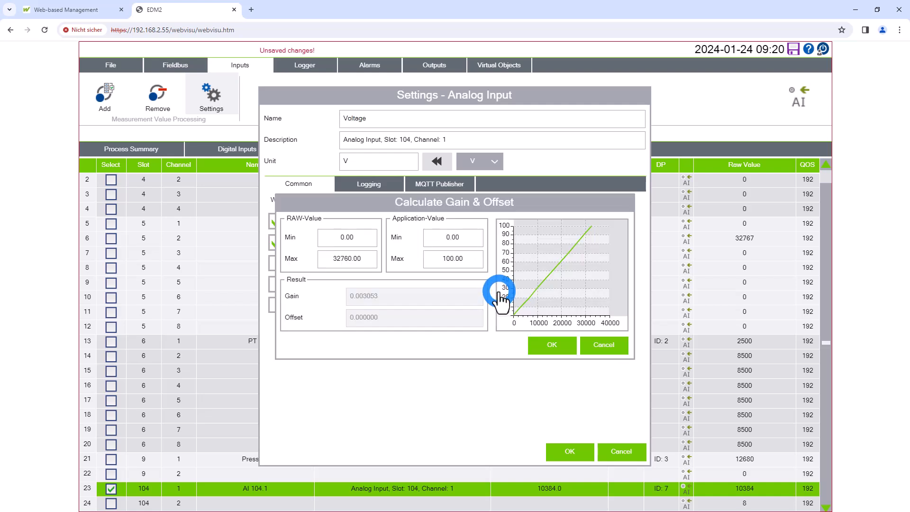
pyautogui.click(459, 260)
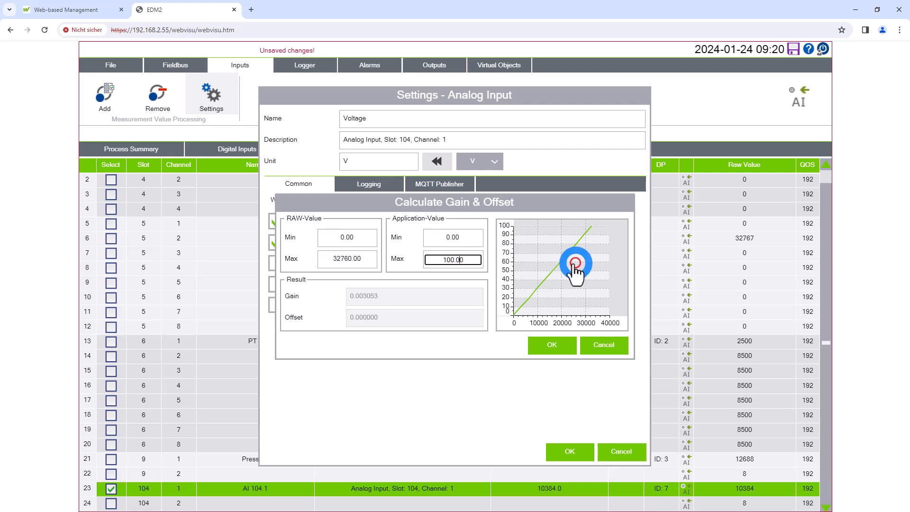
pyautogui.moveTo(468, 261); pyautogui.dragTo(411, 260)
pyautogui.write('10')
pyautogui.press('Tab')
pyautogui.click(550, 356)
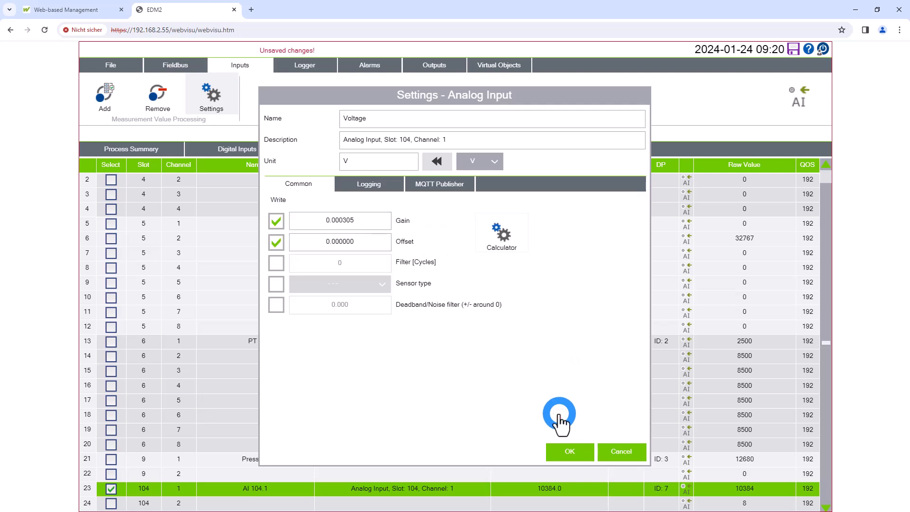
pyautogui.click(573, 453)
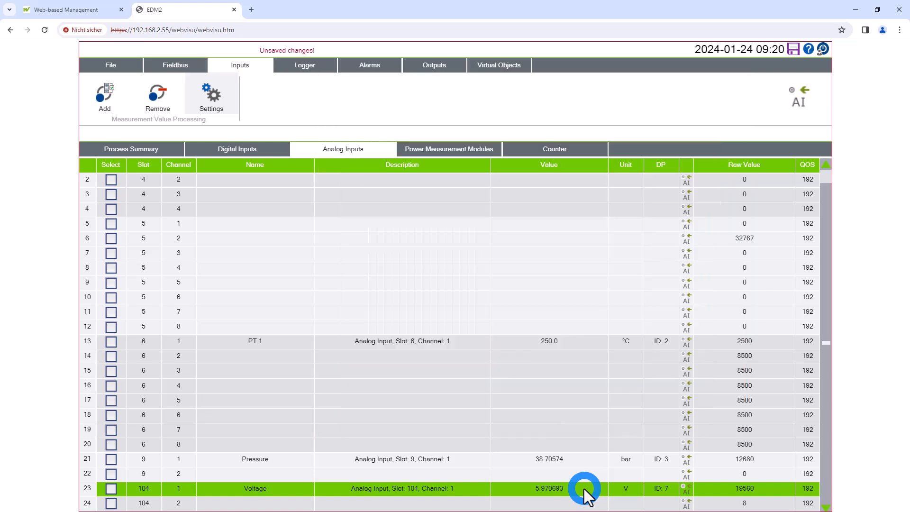
# Examine the serial interfaces available for Modbus RTU in the fieldbus assignment, including the 750/753-652 module, and close it
pyautogui.click(175, 61)
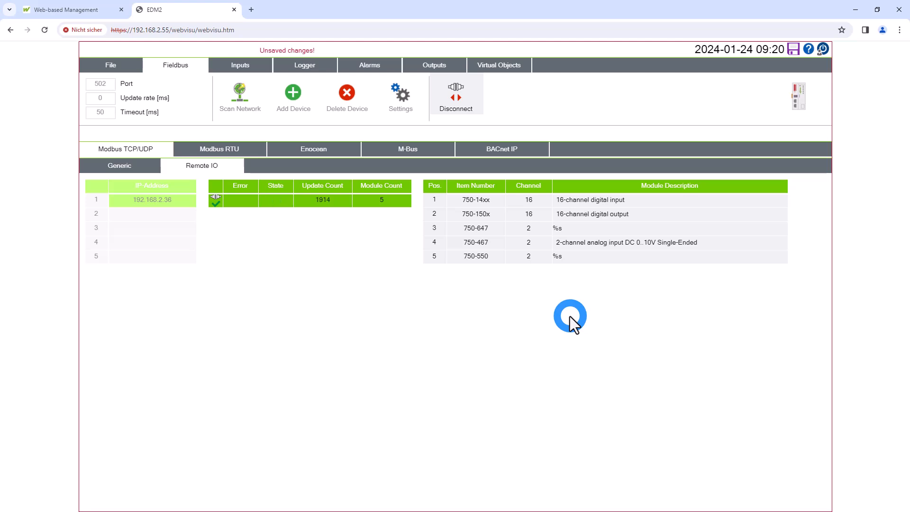
pyautogui.click(150, 167)
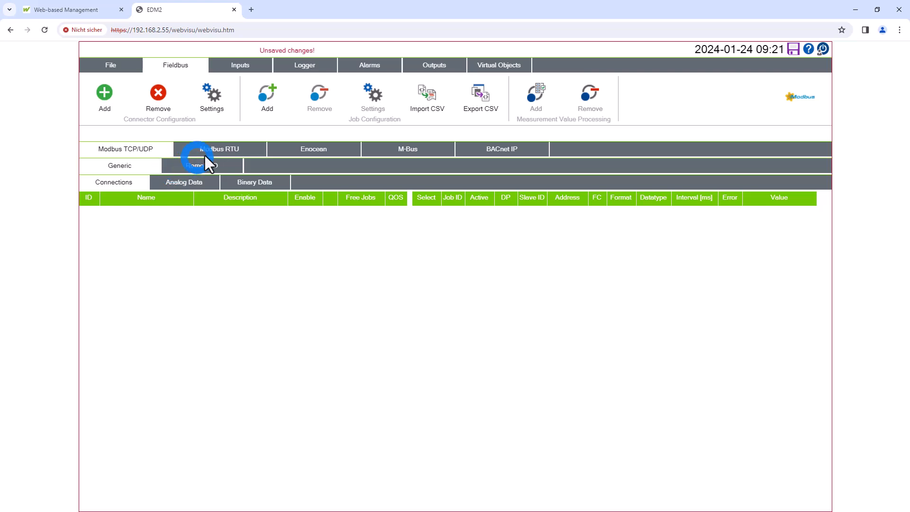
pyautogui.click(249, 150)
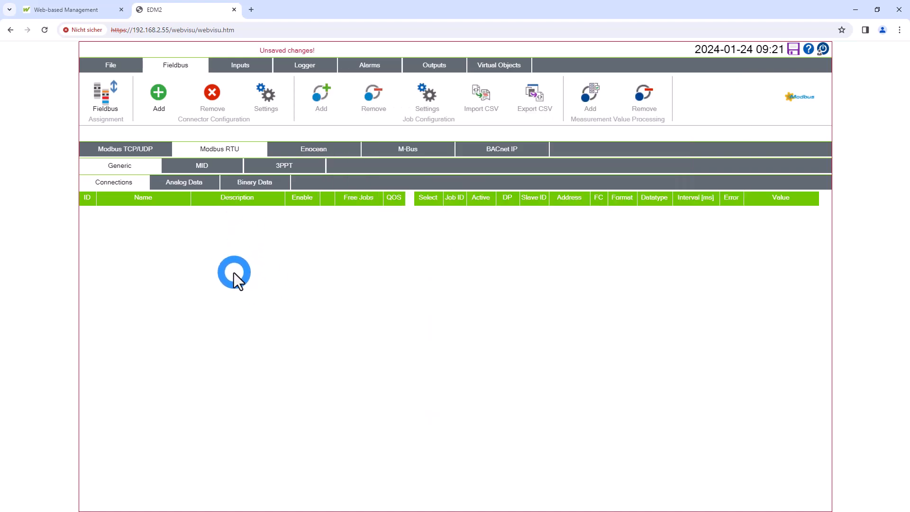
pyautogui.click(109, 100)
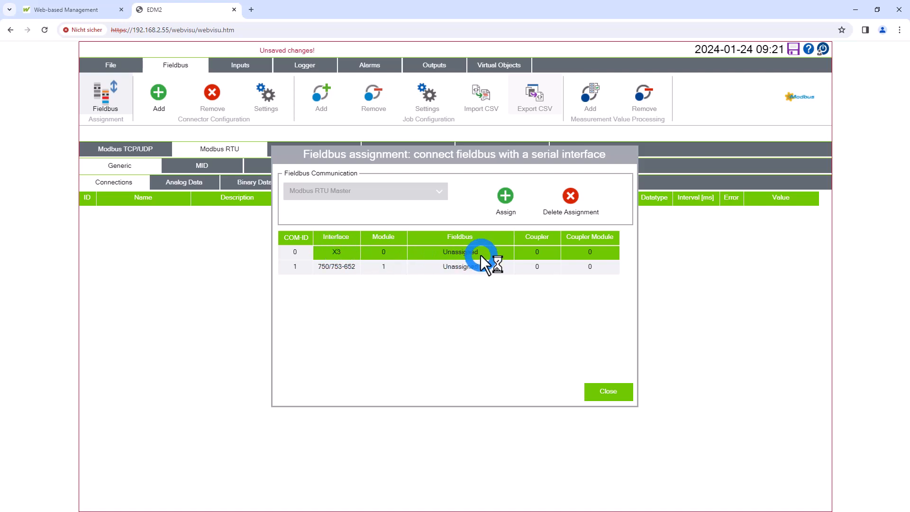
pyautogui.click(396, 268)
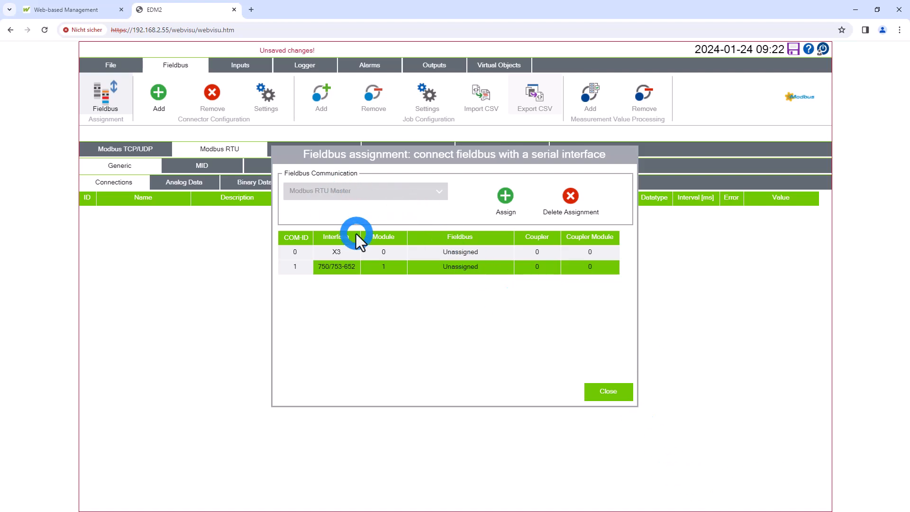
pyautogui.click(620, 395)
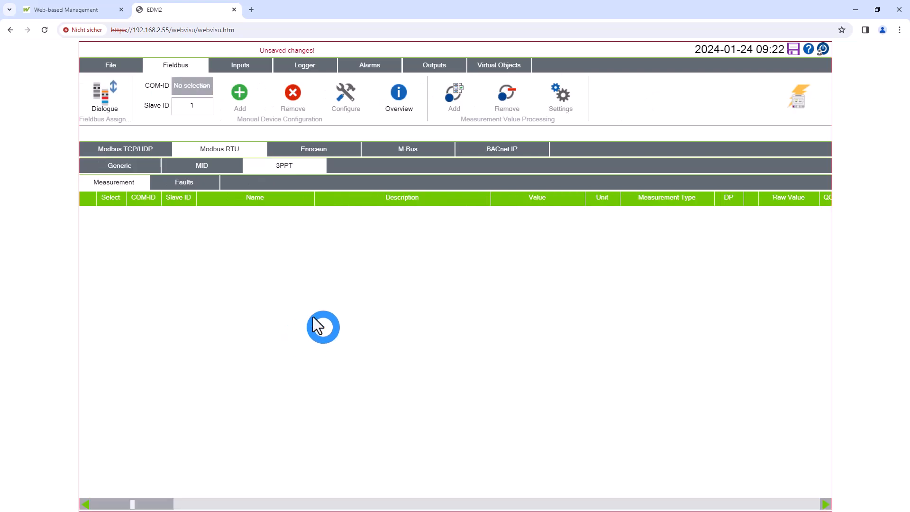
# Assign the 3 Phase Power Transducer fieldbus to the 750/753-652 serial interface from the 3PPT configuration
pyautogui.click(114, 101)
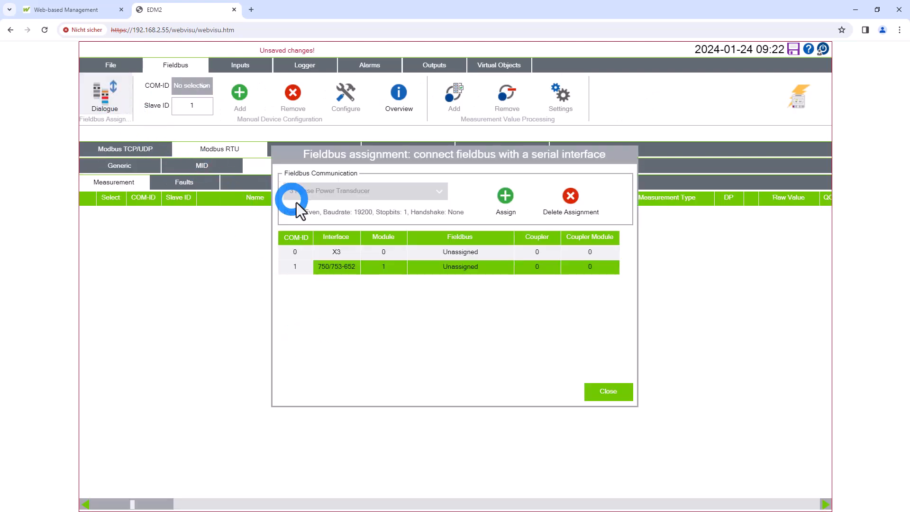
pyautogui.click(516, 191)
pyautogui.click(609, 392)
# Add a 3-phase power transducer on COM-ID 1 with slave ID 3, and add its Total Active Power to the measurement value processing
pyautogui.click(187, 84)
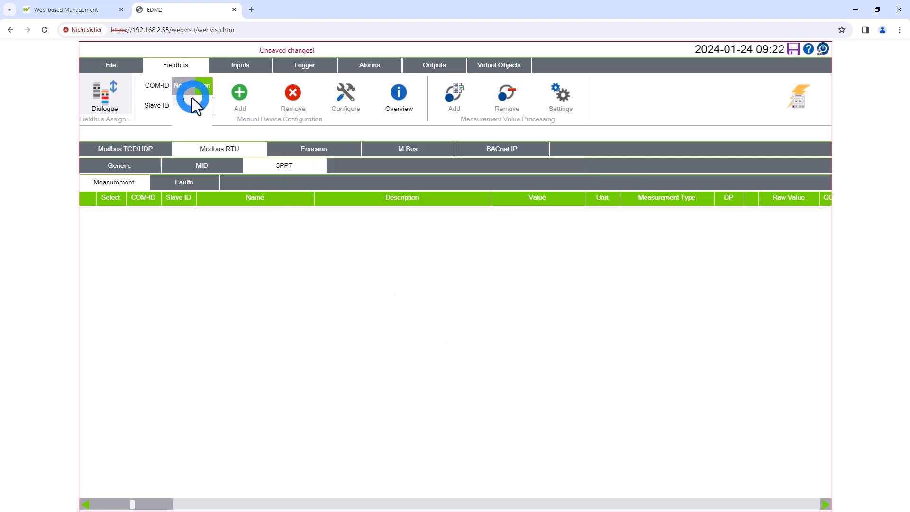
pyautogui.click(188, 100)
pyautogui.click(194, 106)
pyautogui.write('3')
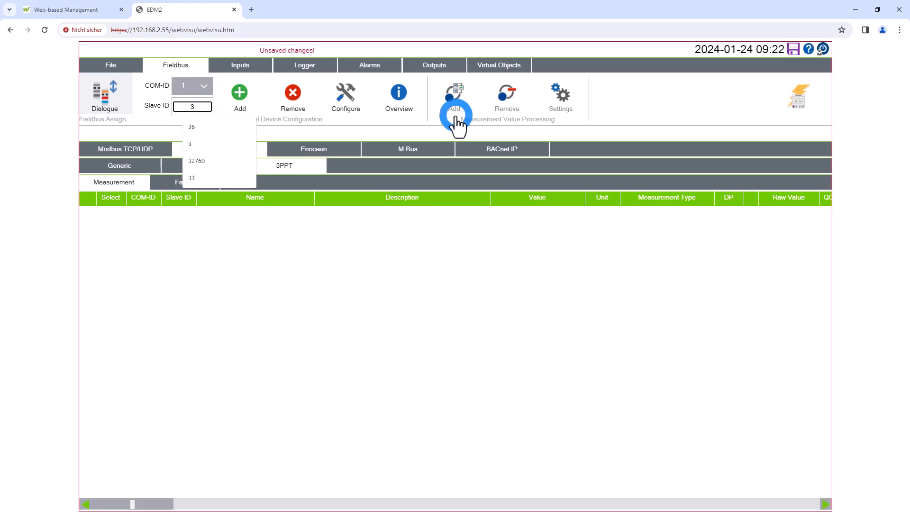
pyautogui.click(242, 95)
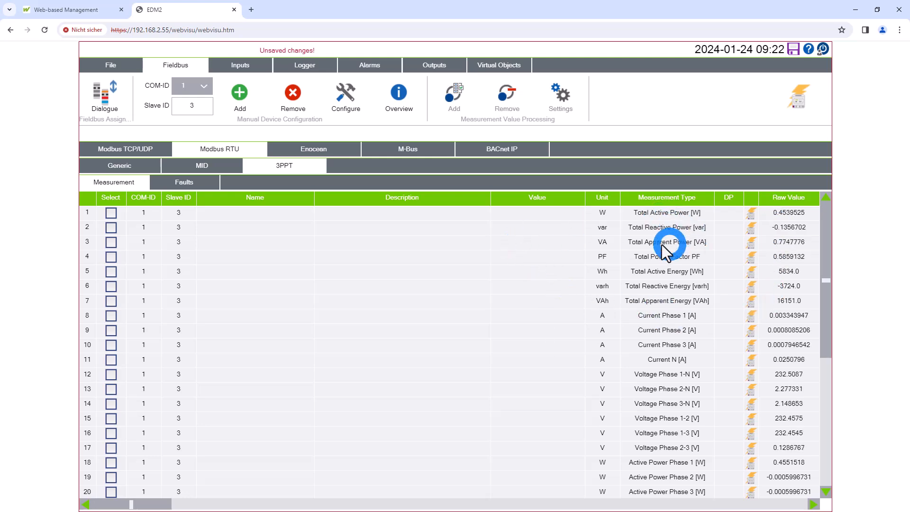
pyautogui.click(530, 215)
pyautogui.click(476, 111)
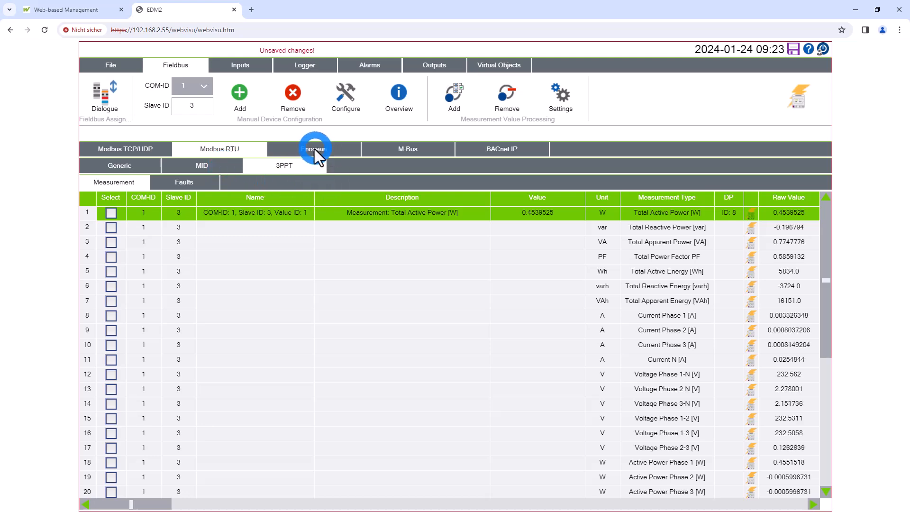
# View the generic Modbus RTU page and EnOcean's fieldbus assignment, selecting the 750-940-RS485 GW gateway there, and close it without assigning
pyautogui.click(152, 166)
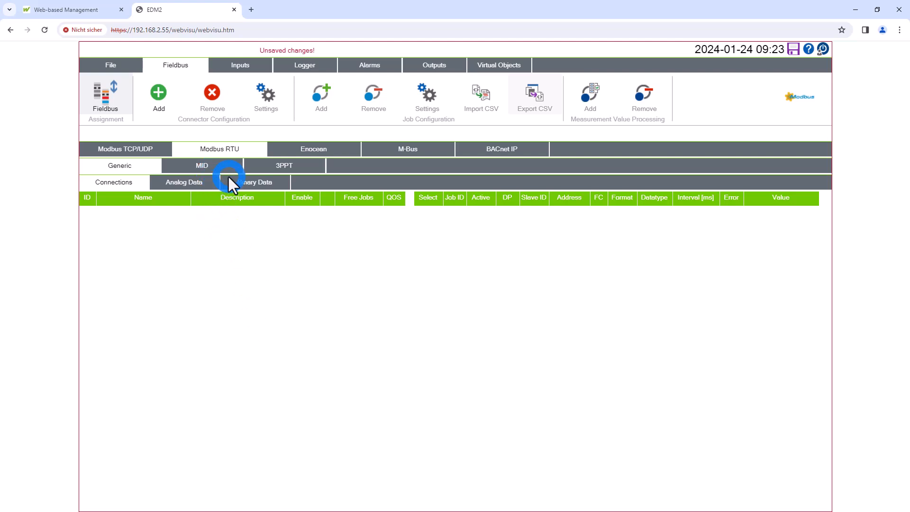
pyautogui.click(311, 255)
pyautogui.click(287, 150)
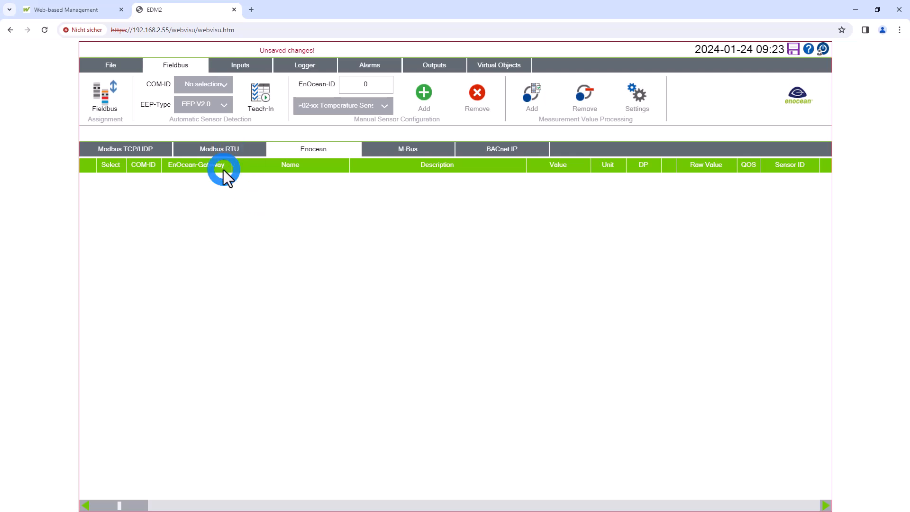
pyautogui.click(113, 104)
pyautogui.click(297, 211)
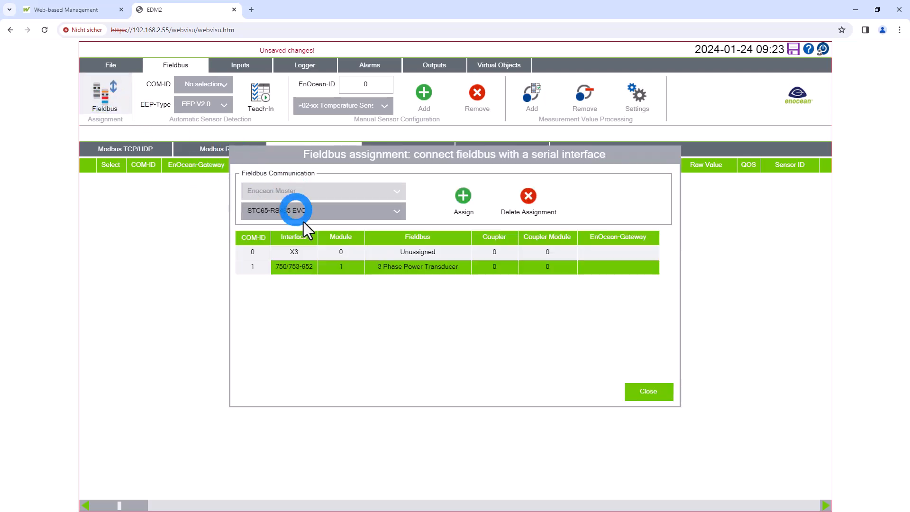
pyautogui.click(328, 210)
pyautogui.click(300, 242)
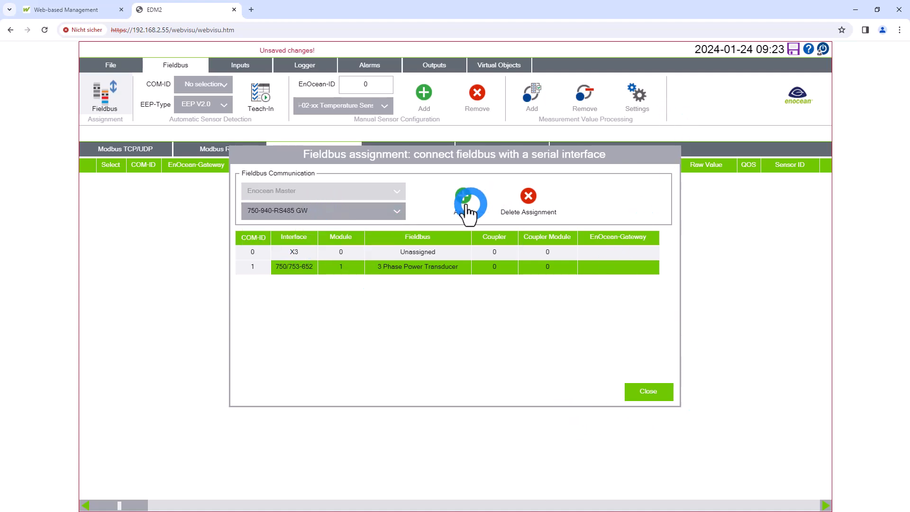
pyautogui.click(667, 394)
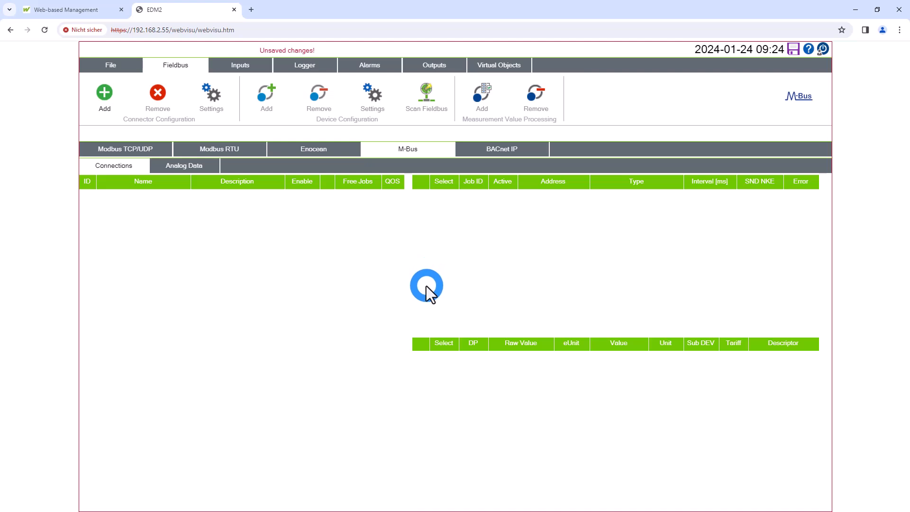
# Add an M-Bus connection for the 753-649 module at position 1 and enable it
pyautogui.click(105, 92)
pyautogui.click(282, 196)
pyautogui.click(216, 96)
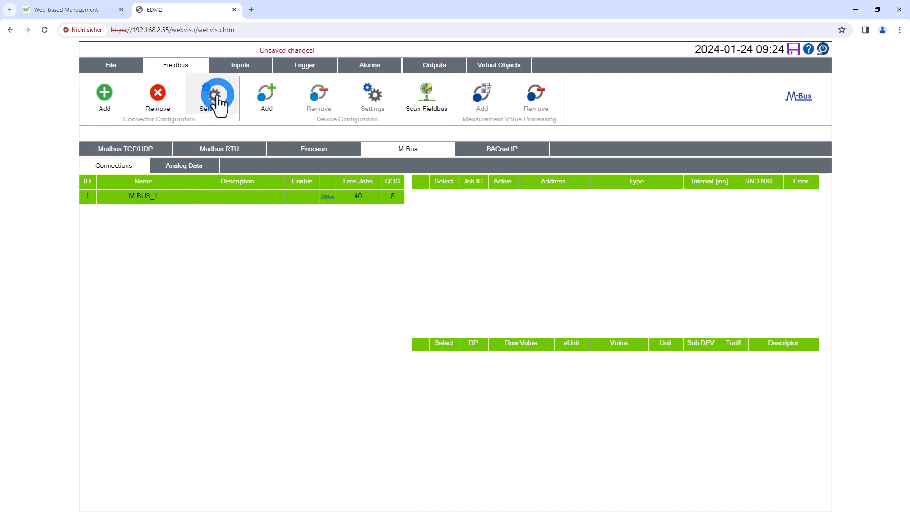
pyautogui.click(382, 249)
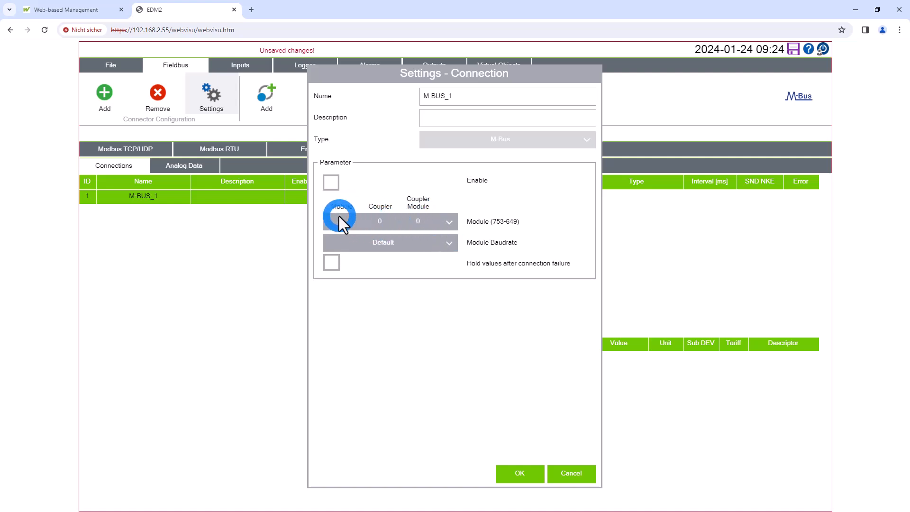
pyautogui.click(451, 223)
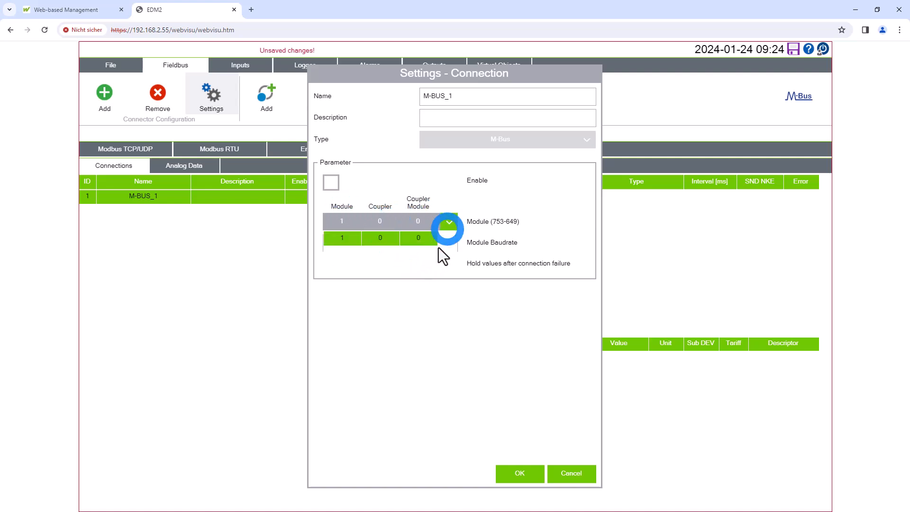
pyautogui.click(446, 223)
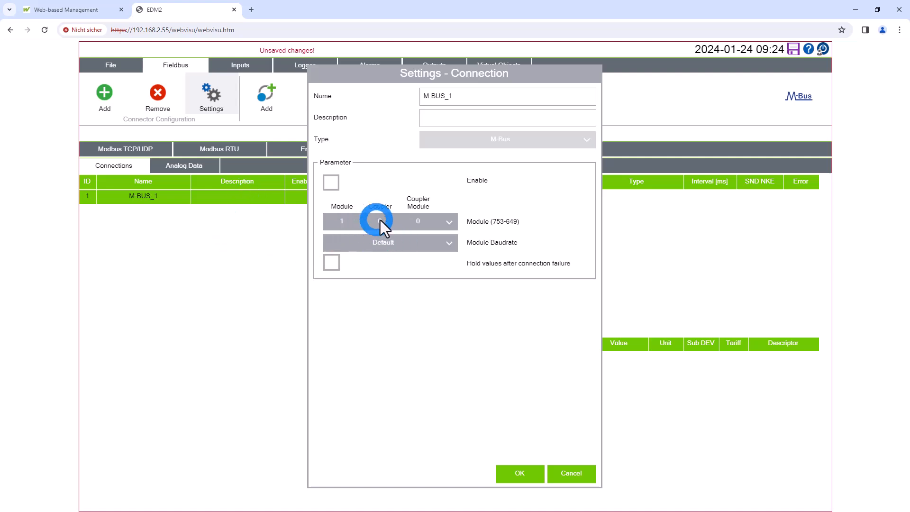
pyautogui.click(332, 183)
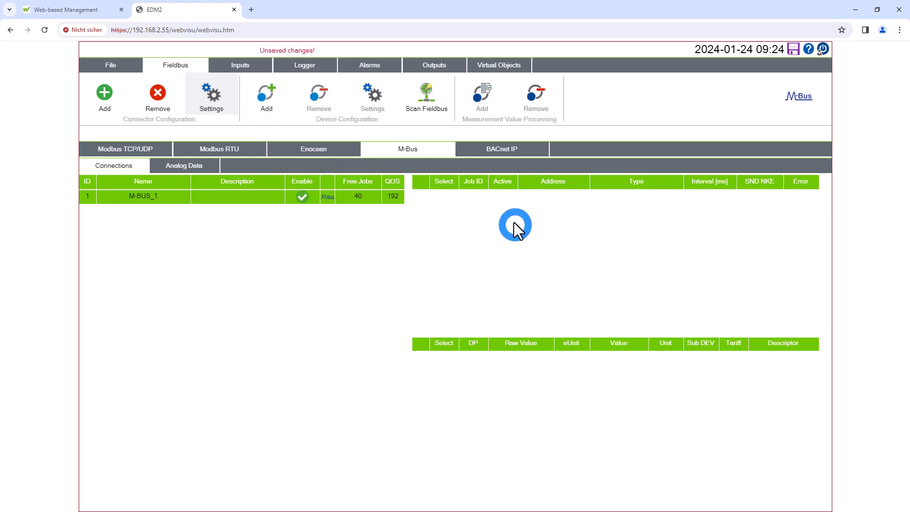
# Scan the M-Bus by primary address and add the Electricity and Water devices to the connection
pyautogui.click(429, 98)
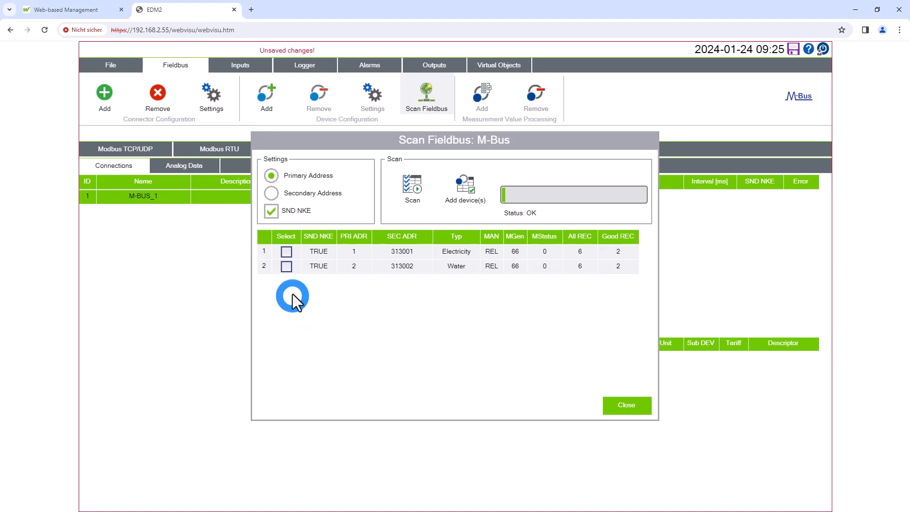
pyautogui.click(287, 252)
pyautogui.click(286, 267)
pyautogui.click(412, 439)
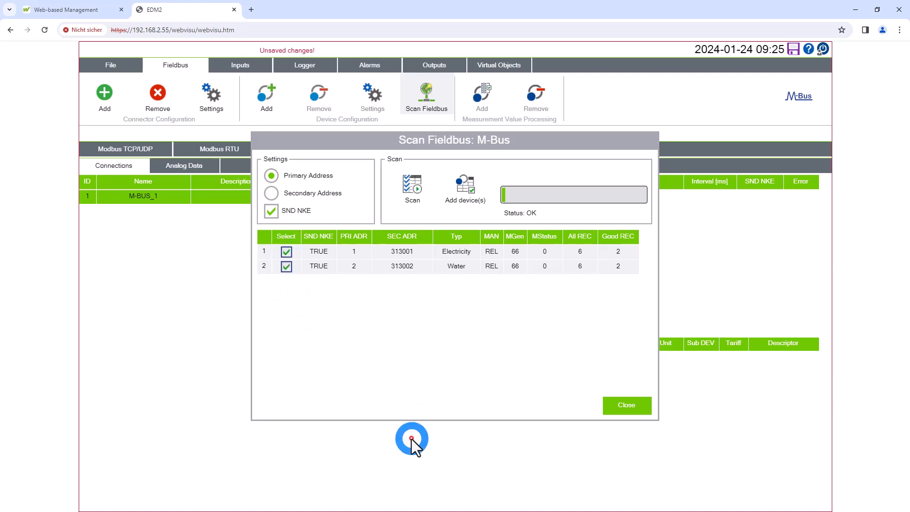
pyautogui.click(465, 187)
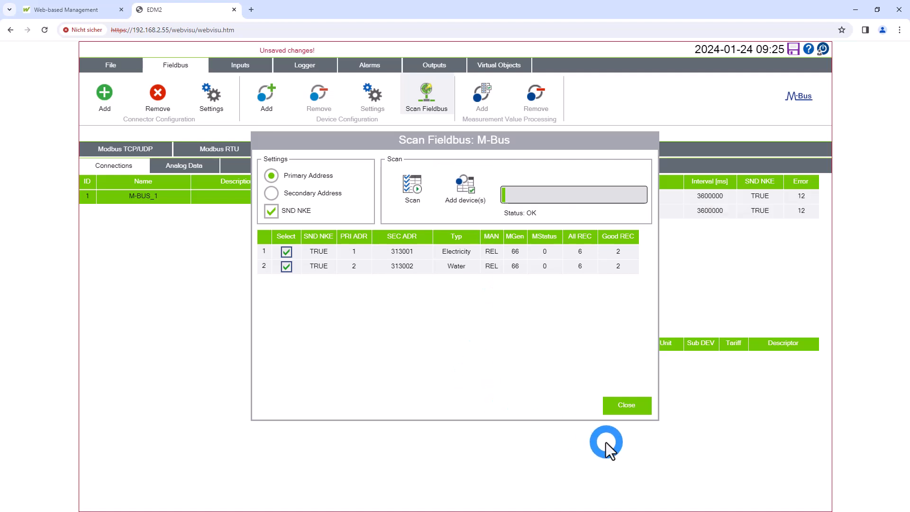
pyautogui.click(630, 406)
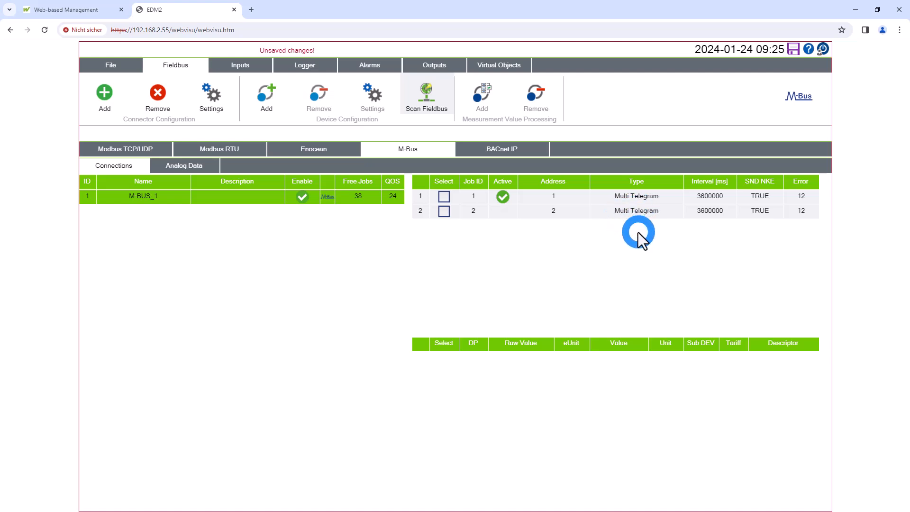
# Set the polling interval of the M-Bus device at address 1 to 5000 ms
pyautogui.click(584, 199)
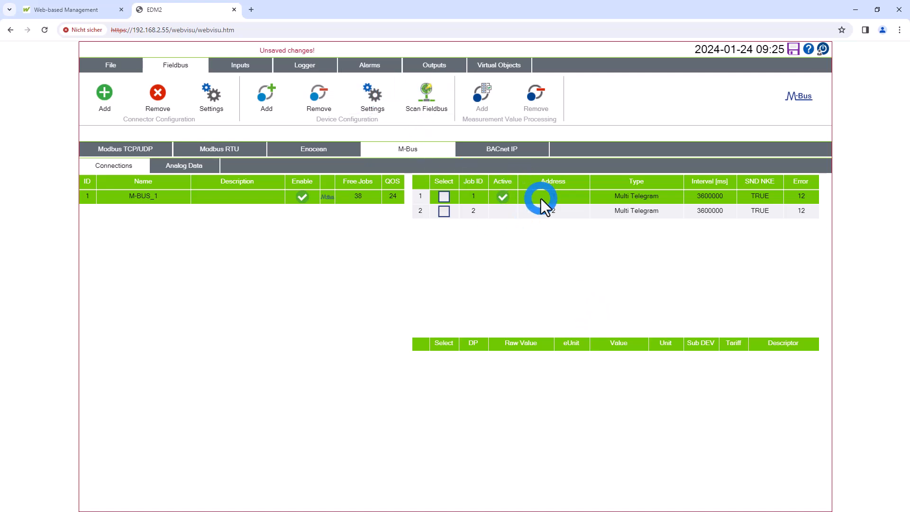
pyautogui.click(371, 97)
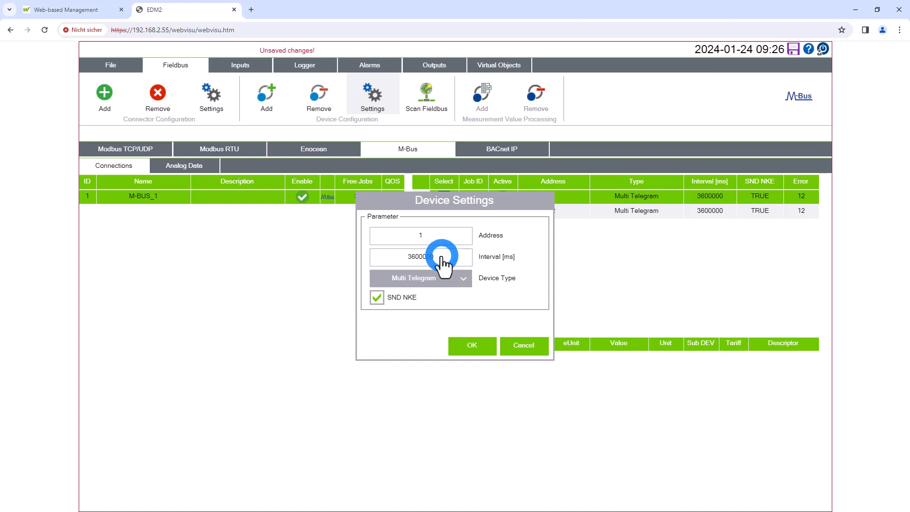
pyautogui.click(455, 264)
pyautogui.write('5000')
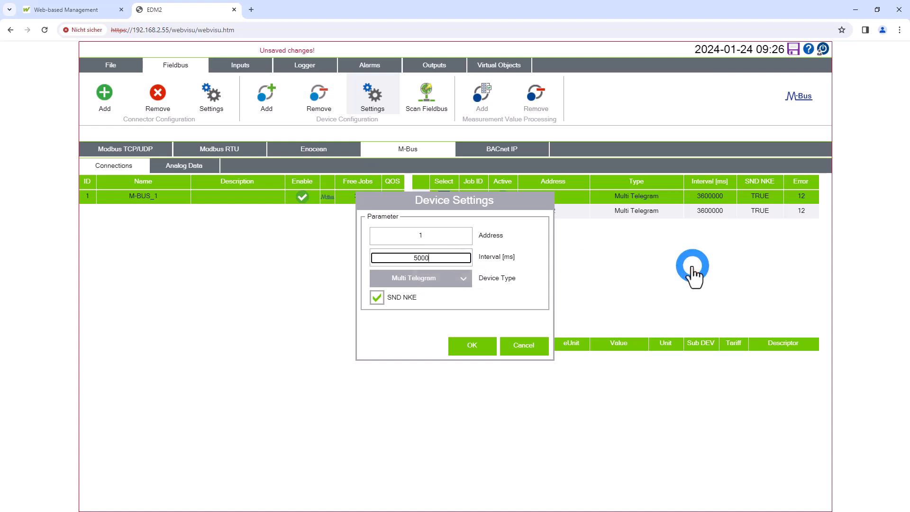
pyautogui.press('Tab')
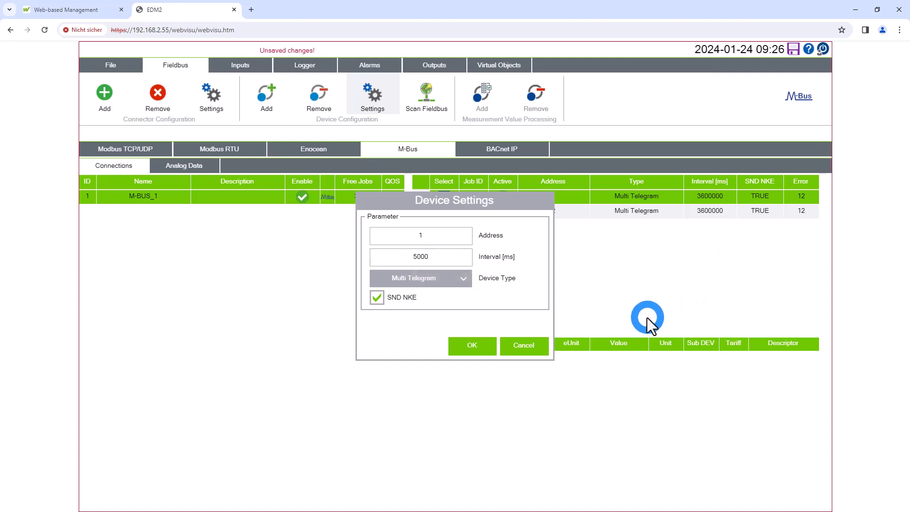
pyautogui.click(475, 348)
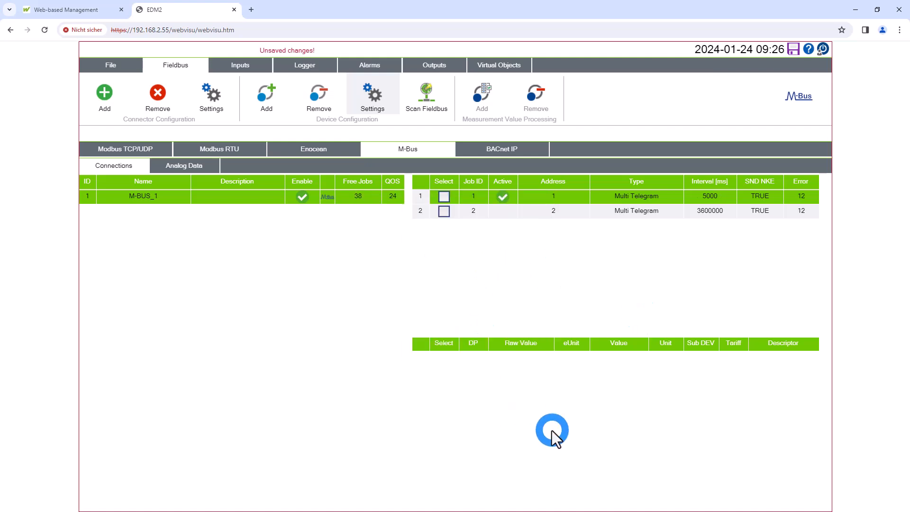
# Set the polling interval of the M-Bus device at address 2 to 5000 ms
pyautogui.click(566, 209)
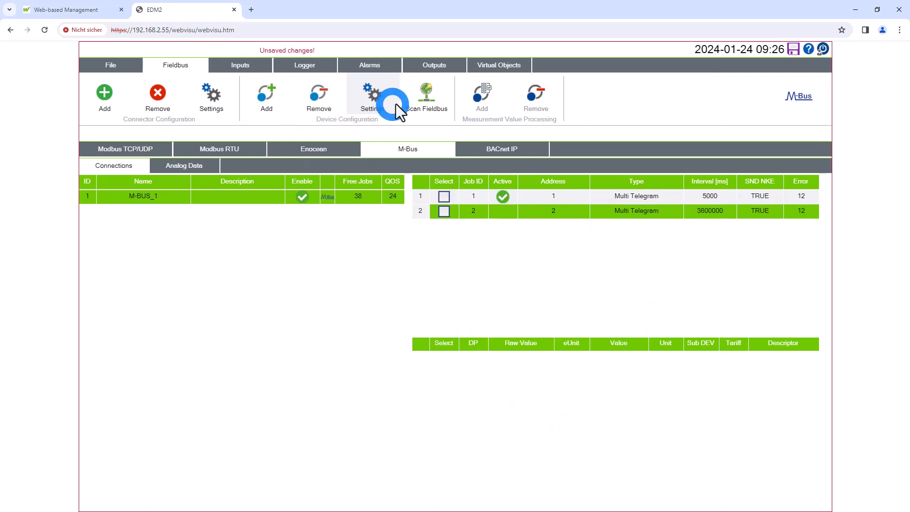
pyautogui.click(372, 95)
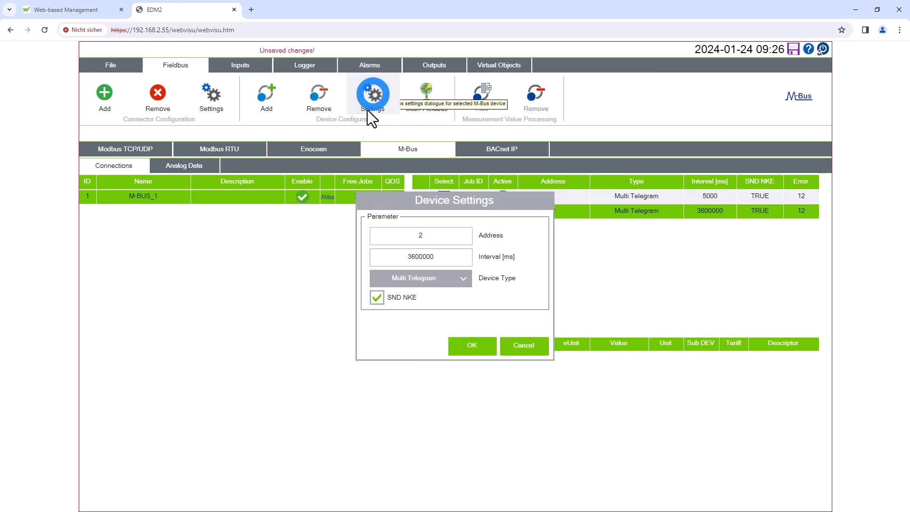
pyautogui.click(447, 262)
pyautogui.write('5000')
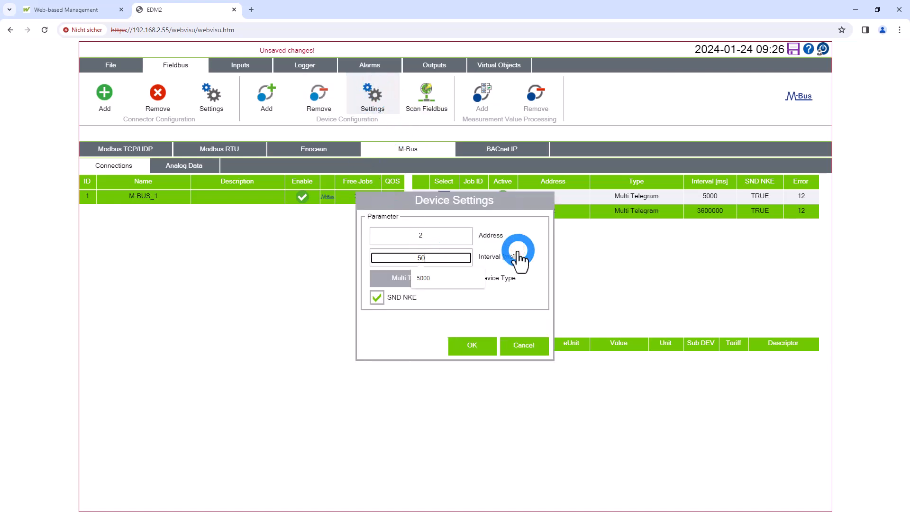
pyautogui.click(520, 256)
pyautogui.click(468, 349)
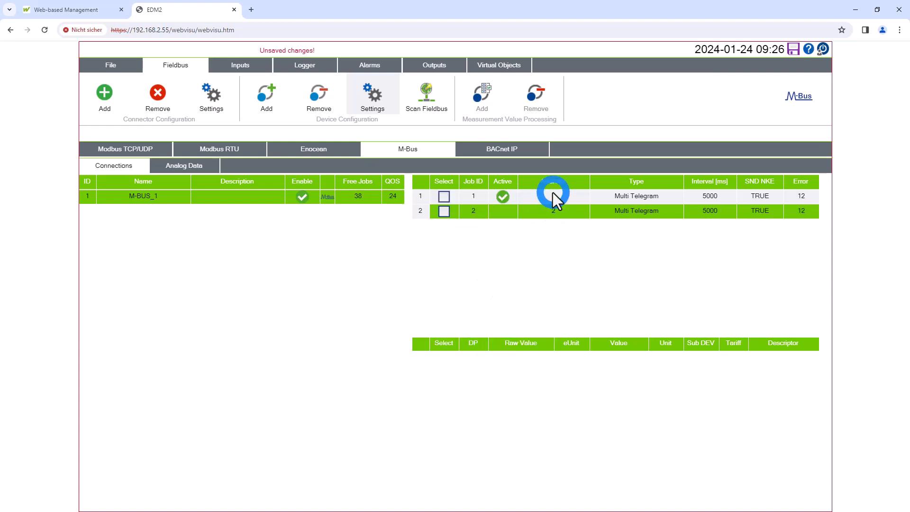
# Check the values of both M-Bus devices and change the device type at address 2 to Water
pyautogui.click(554, 195)
pyautogui.click(551, 210)
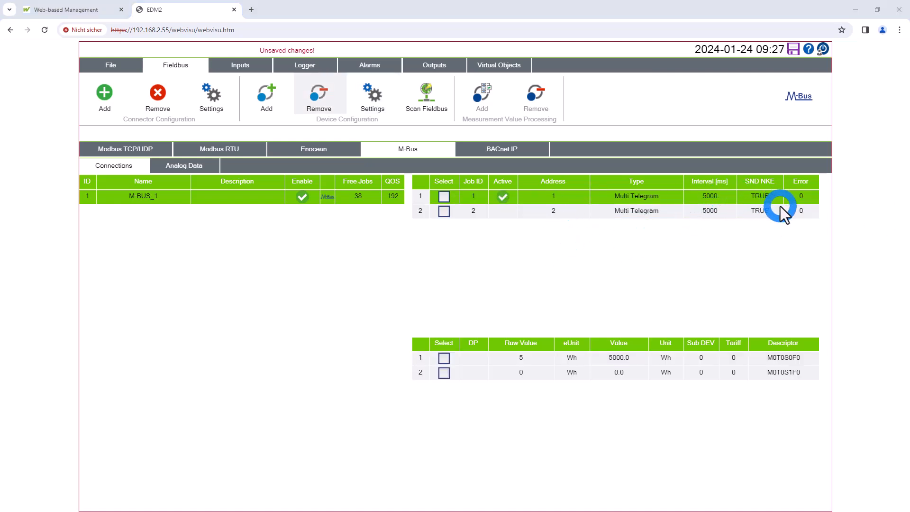
pyautogui.click(554, 213)
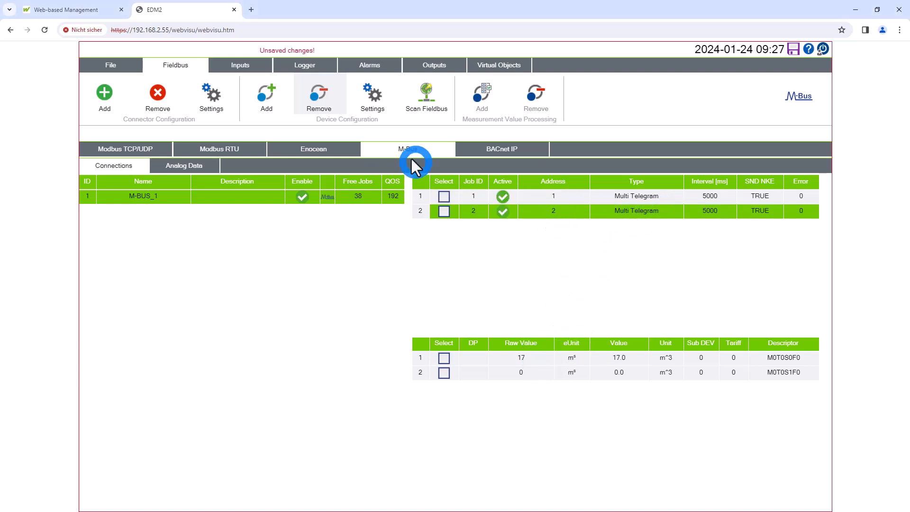
pyautogui.click(375, 100)
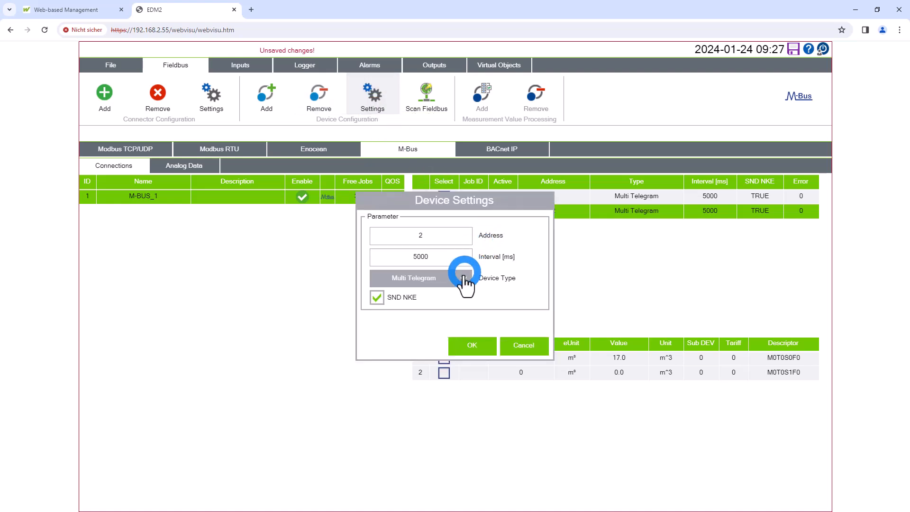
pyautogui.click(464, 279)
pyautogui.click(430, 344)
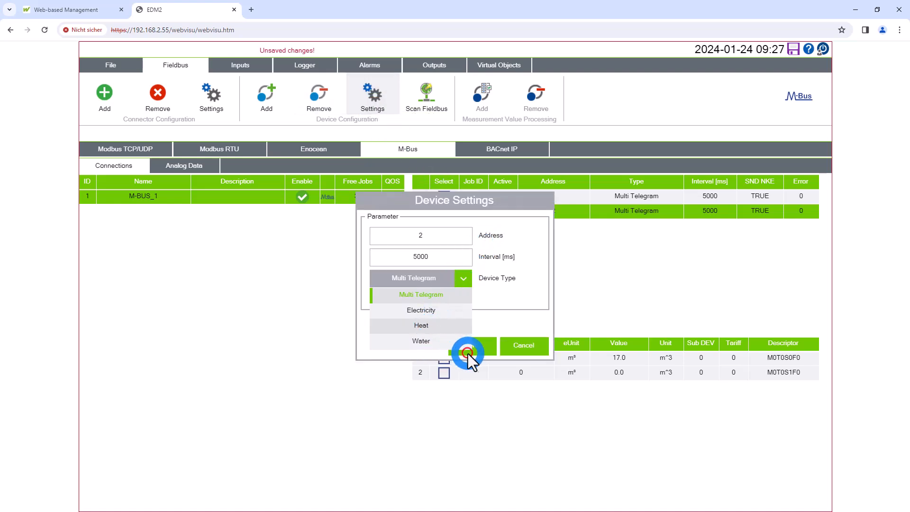
pyautogui.click(474, 352)
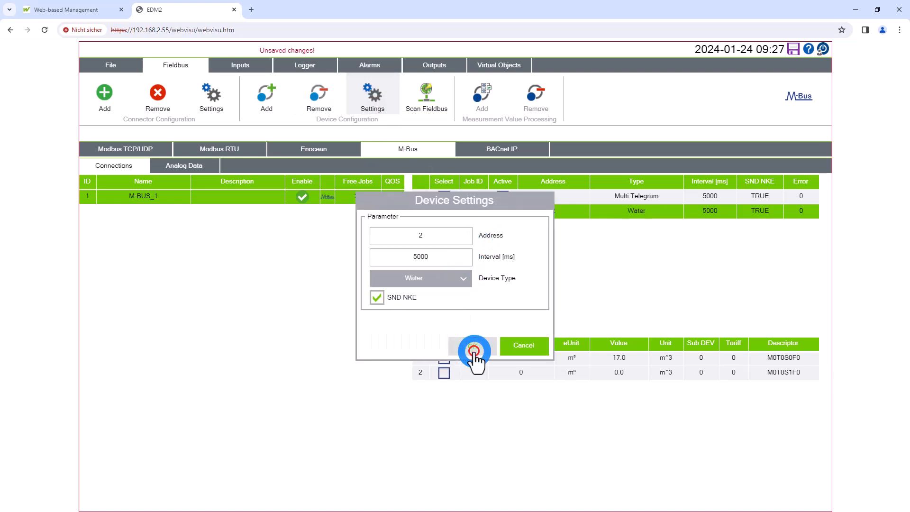
# Change the device type of the M-Bus device at address 1 to Electricity
pyautogui.click(661, 201)
pyautogui.click(377, 101)
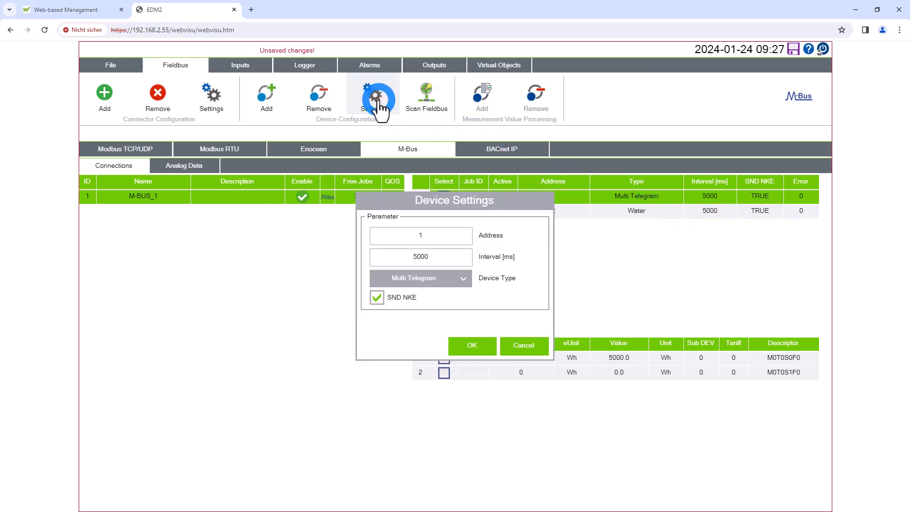
pyautogui.click(440, 280)
pyautogui.click(427, 313)
pyautogui.click(474, 345)
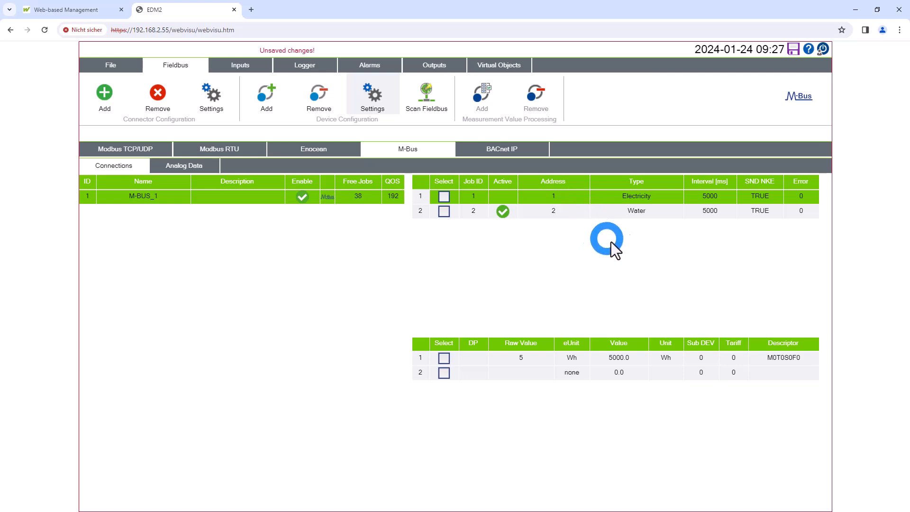
# Add the first measurement value of the Electricity and Water M-Bus devices to the summary and check both in the analog data
pyautogui.click(564, 358)
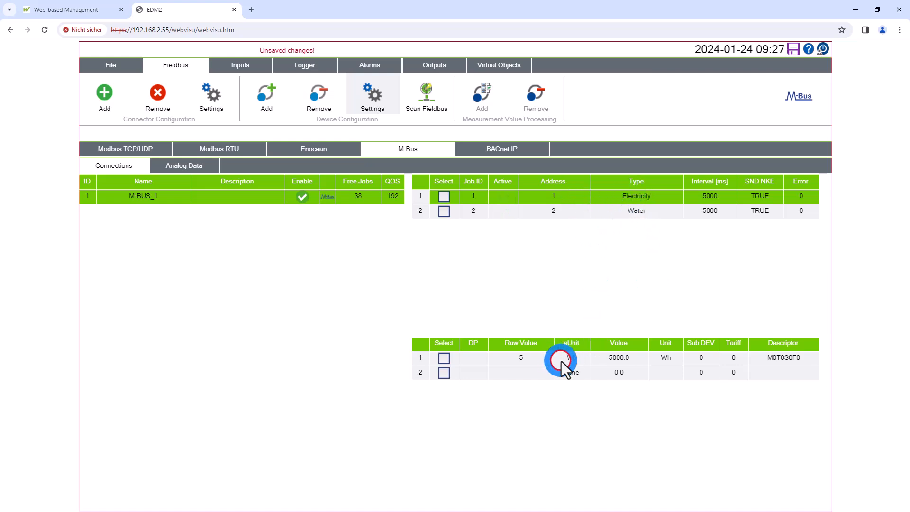
pyautogui.click(506, 90)
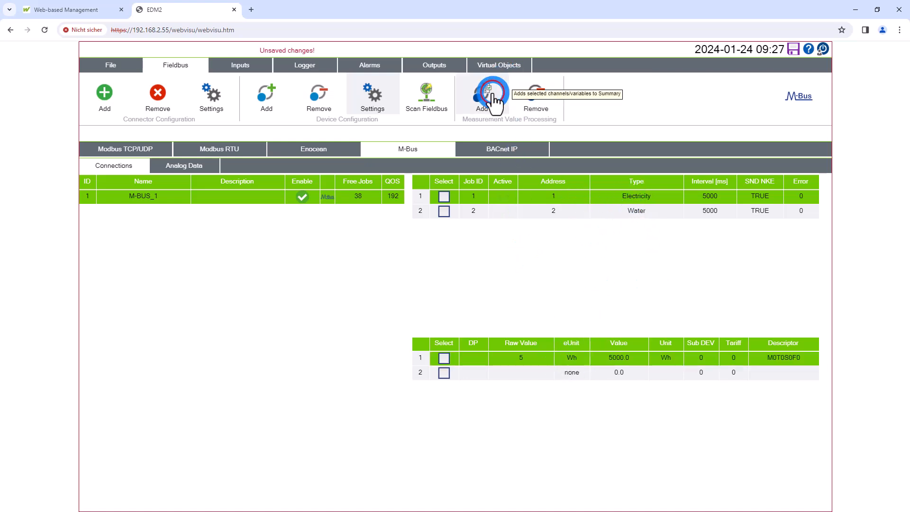
pyautogui.click(495, 90)
pyautogui.click(614, 213)
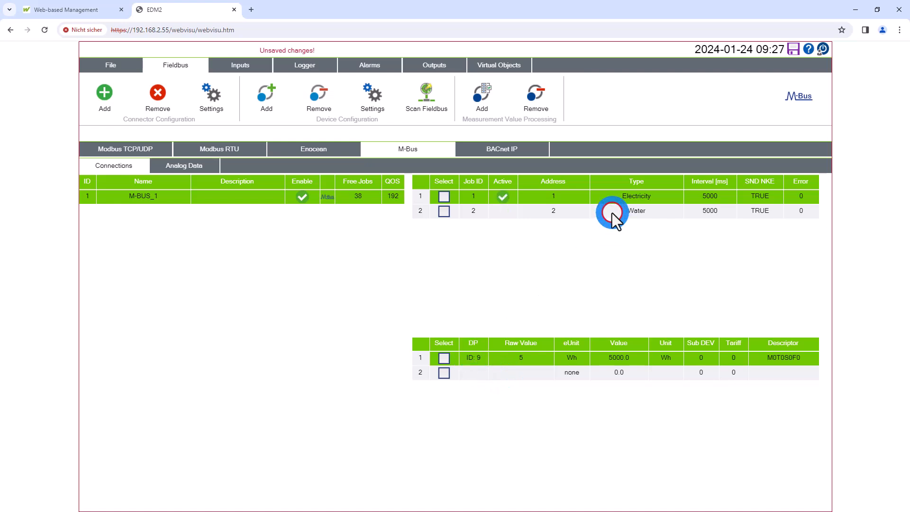
pyautogui.click(481, 93)
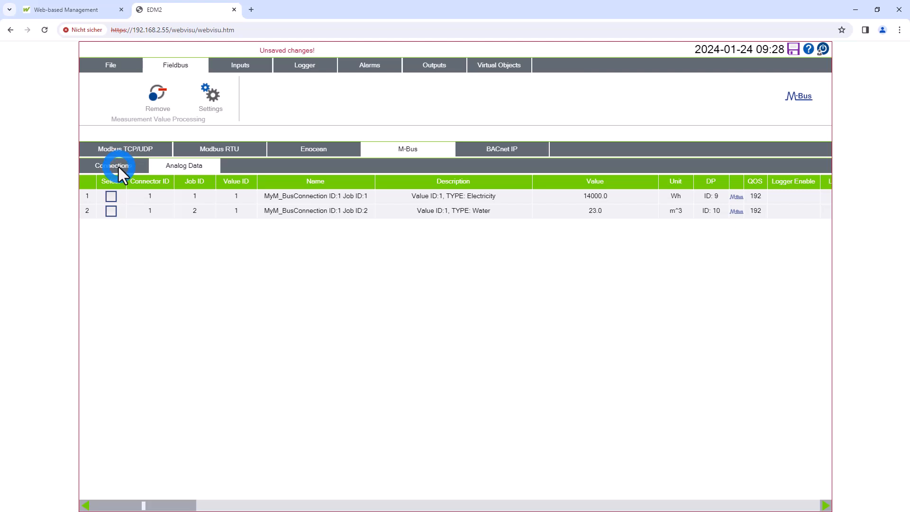
pyautogui.click(119, 167)
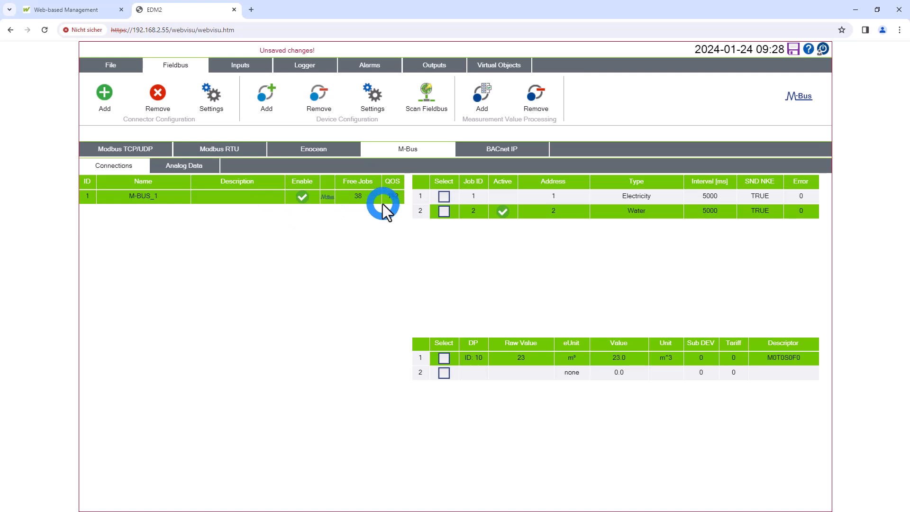
# Add a BACnet IP connection and open its connection settings
pyautogui.click(496, 149)
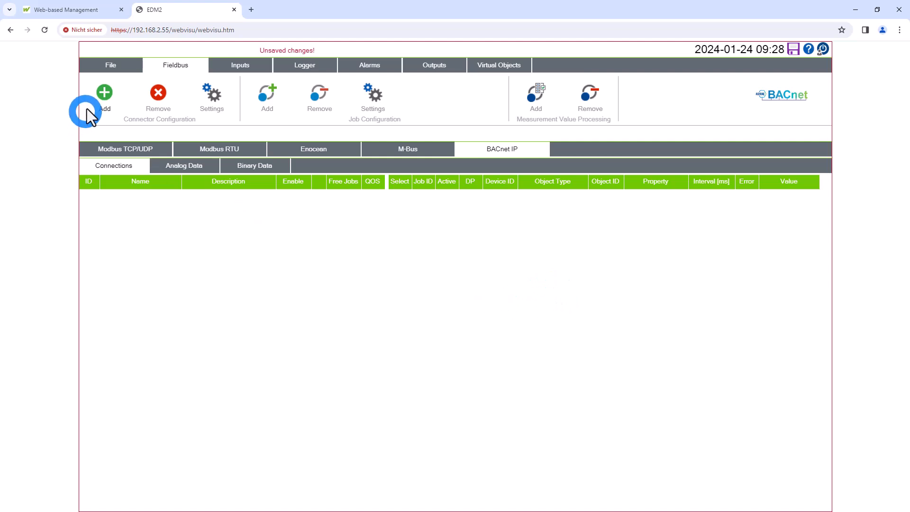
pyautogui.click(105, 93)
pyautogui.click(224, 197)
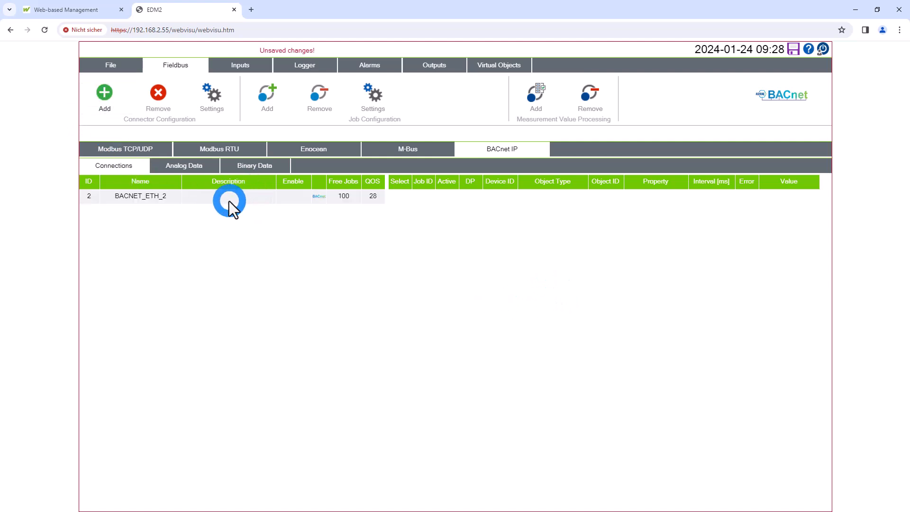
pyautogui.click(221, 97)
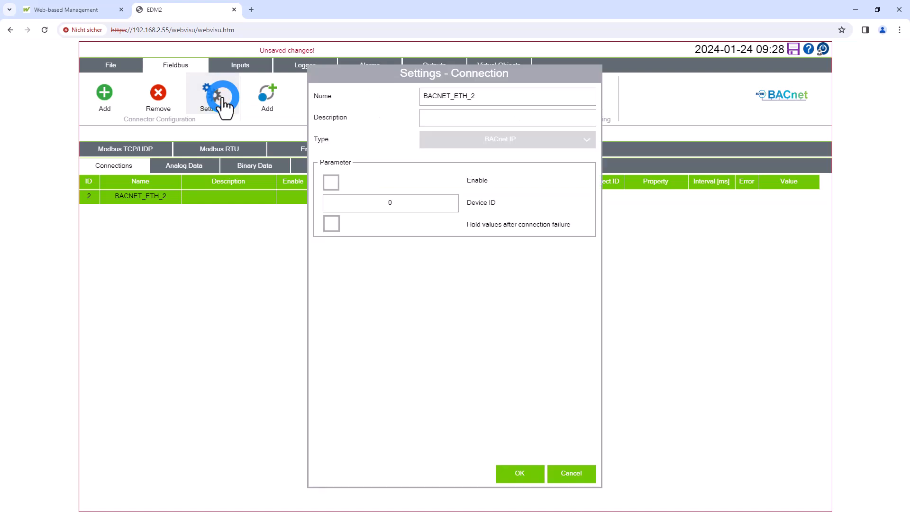
pyautogui.click(419, 248)
# Look up the device ID in WAGO BACnet Configurator, set the BACnet connection's Device ID to 486275 and enable the connection
pyautogui.hotkey('alt', 'Tab')
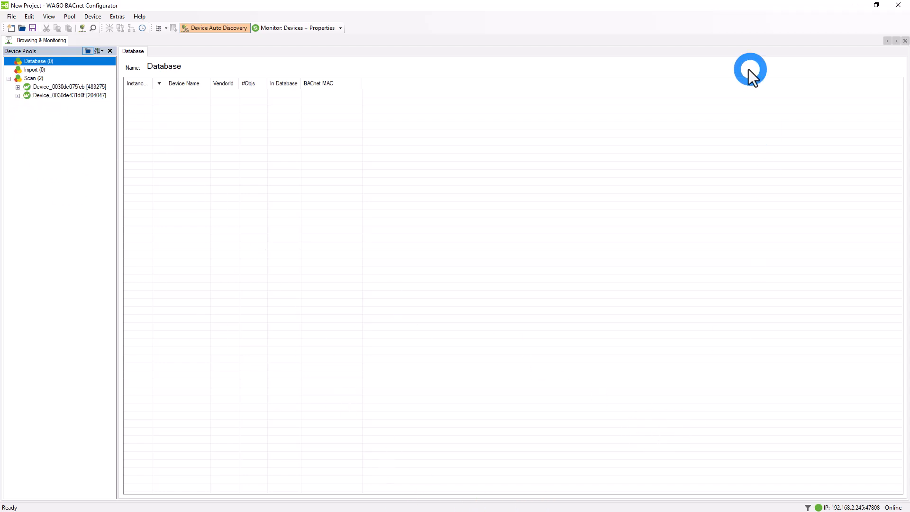
pyautogui.click(855, 5)
pyautogui.click(399, 205)
pyautogui.write('486275')
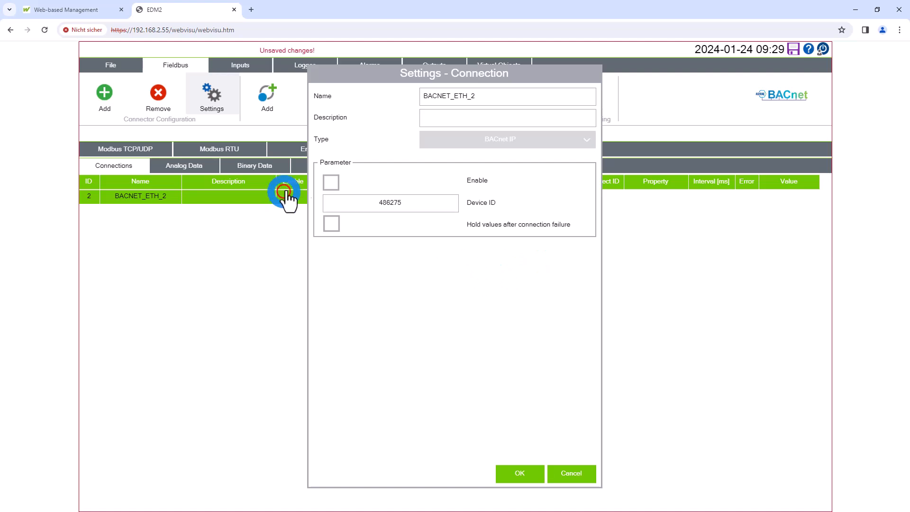
pyautogui.click(331, 183)
pyautogui.click(513, 442)
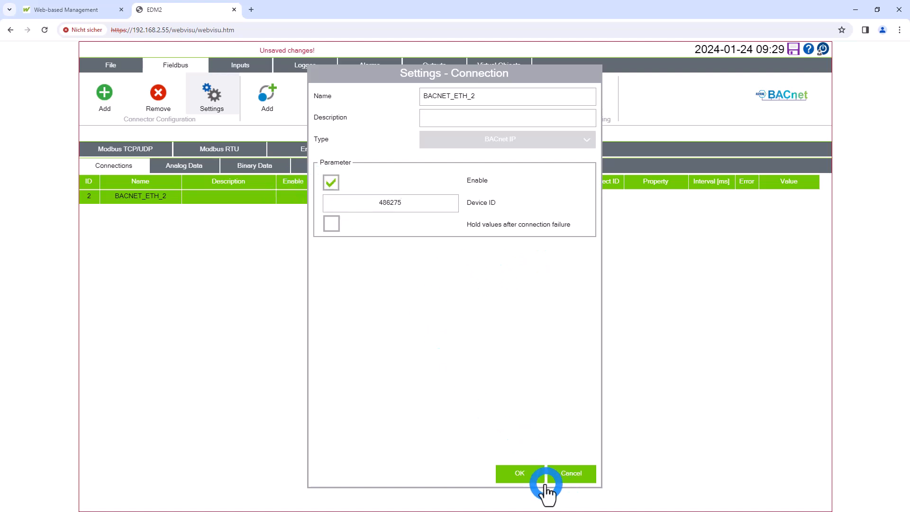
pyautogui.click(522, 474)
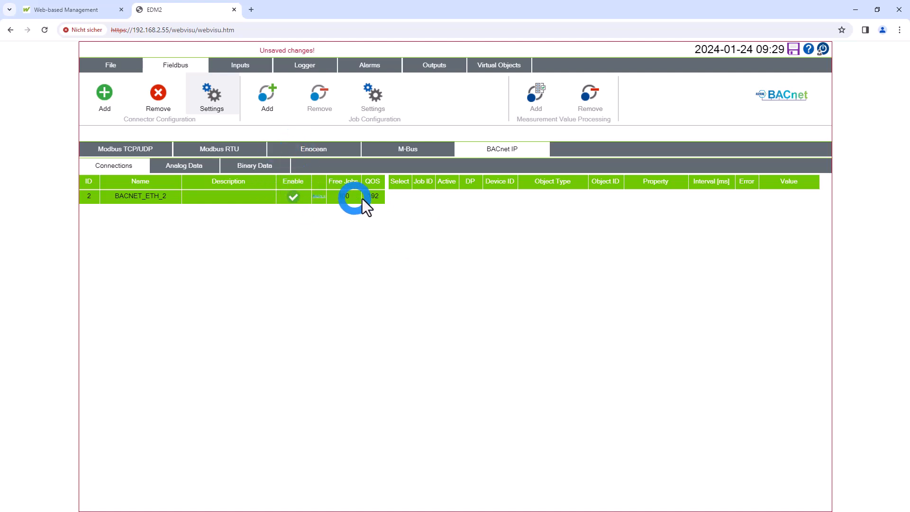
# Add a job to the BACnet connection with object type ANALOG_INPUT and object ID 0
pyautogui.click(272, 98)
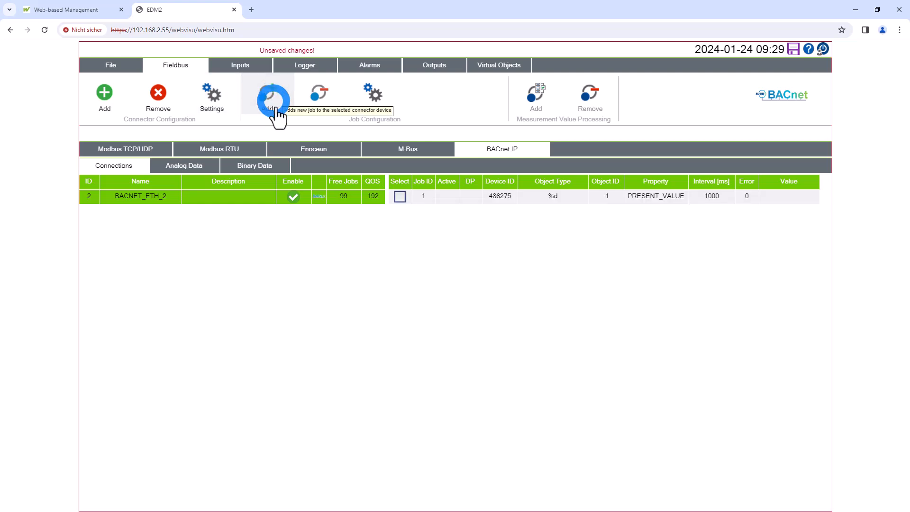
pyautogui.click(377, 99)
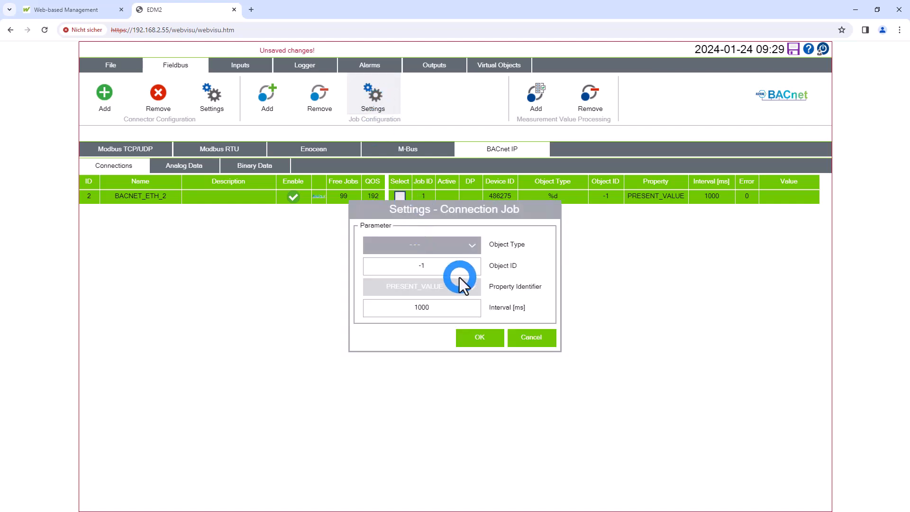
pyautogui.click(472, 246)
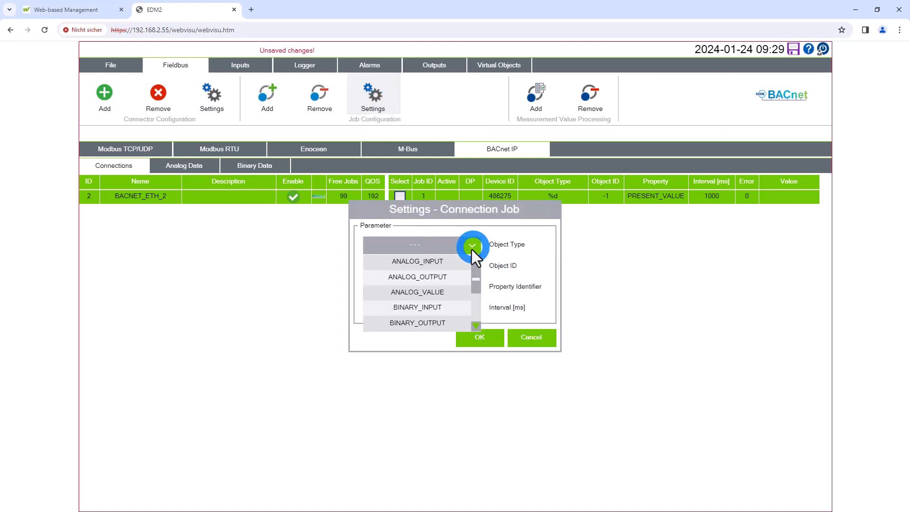
pyautogui.click(446, 262)
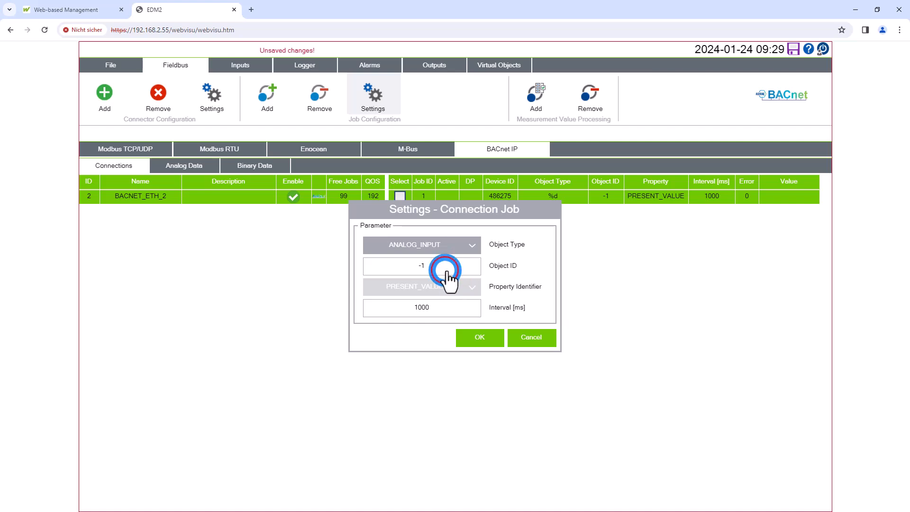
pyautogui.click(446, 266)
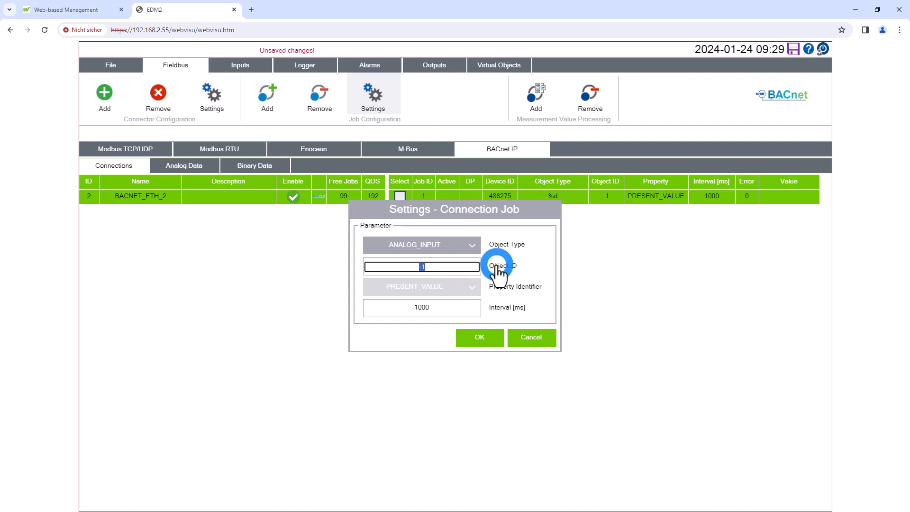
pyautogui.write('0')
pyautogui.click(497, 265)
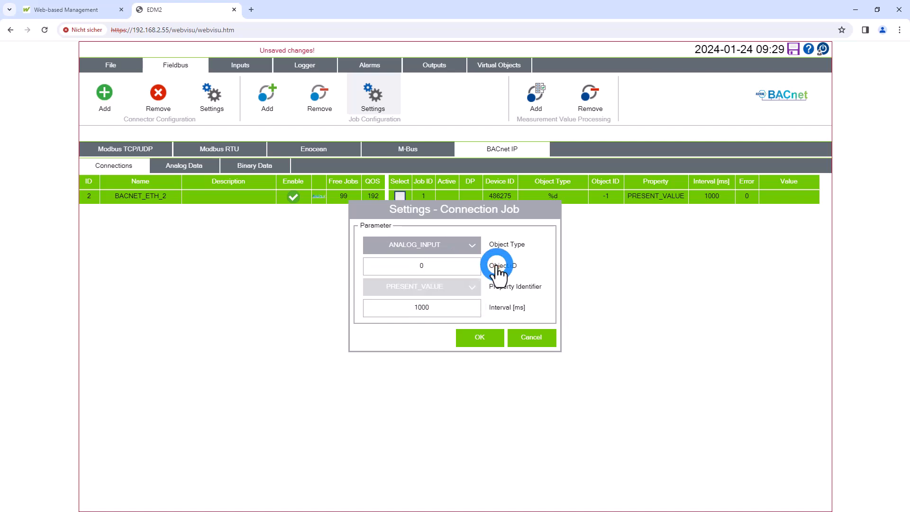
pyautogui.click(459, 258)
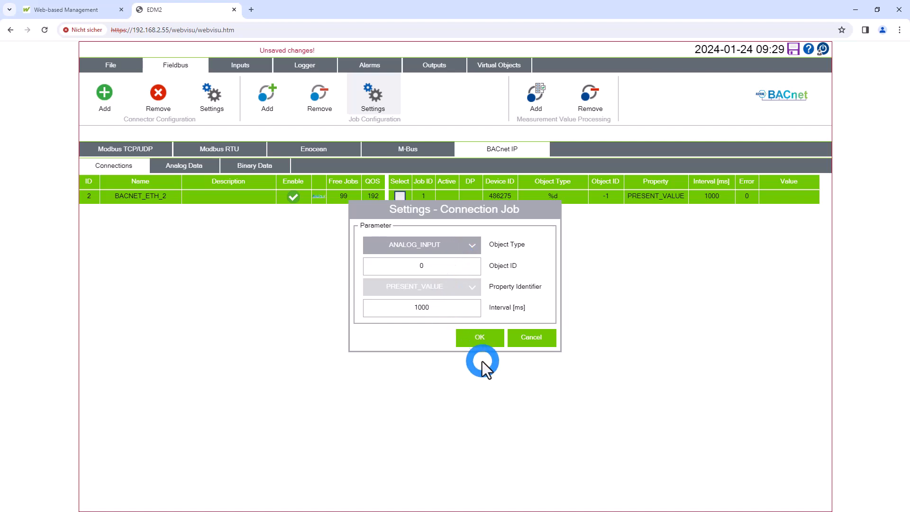
pyautogui.click(488, 341)
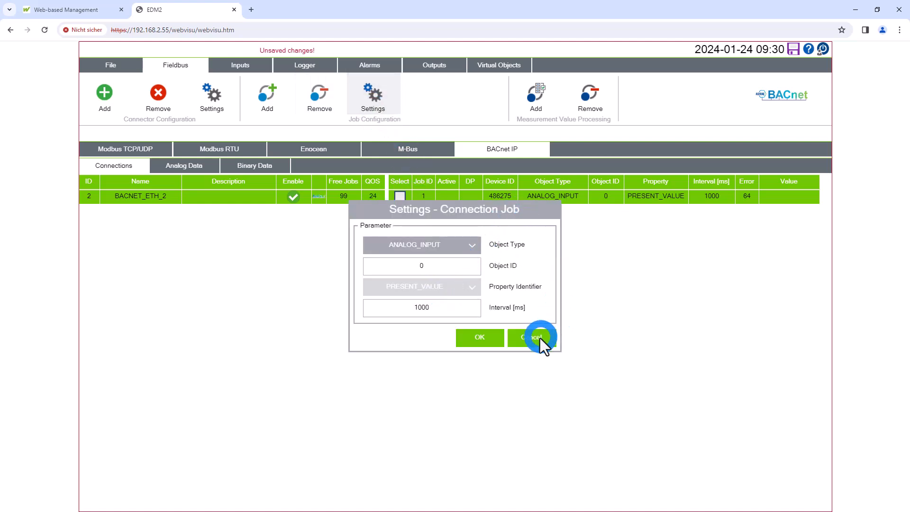
pyautogui.click(541, 338)
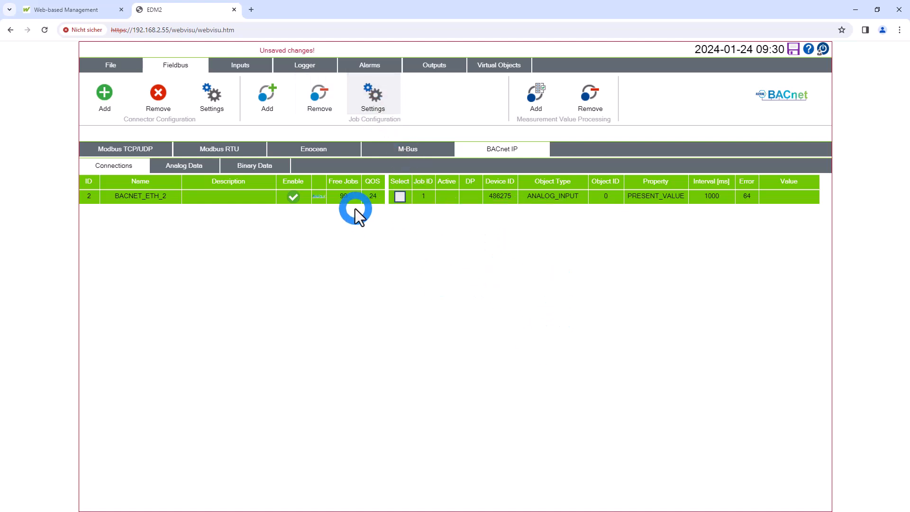
# Correct the BACnet connection's Device ID to 483275
pyautogui.click(204, 108)
pyautogui.click(389, 206)
pyautogui.press('BackSpace')
pyautogui.write('3')
pyautogui.press('Return')
pyautogui.click(527, 482)
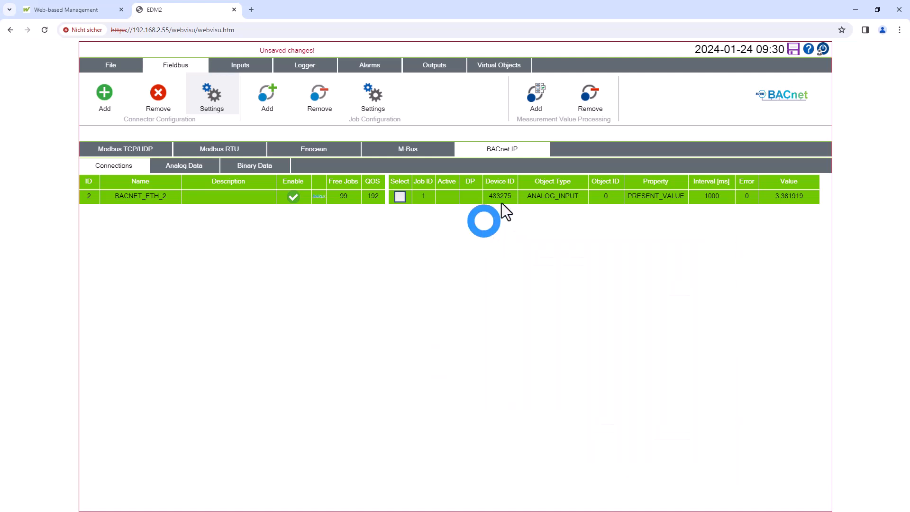
# Add the BACnet analog input job to the measurement summary and review its job settings without changing them
pyautogui.click(536, 93)
pyautogui.click(448, 202)
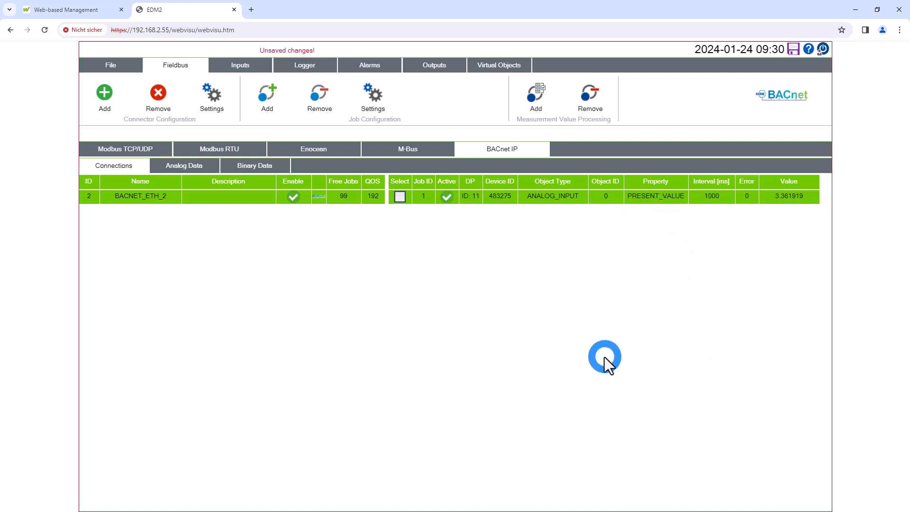
pyautogui.click(378, 95)
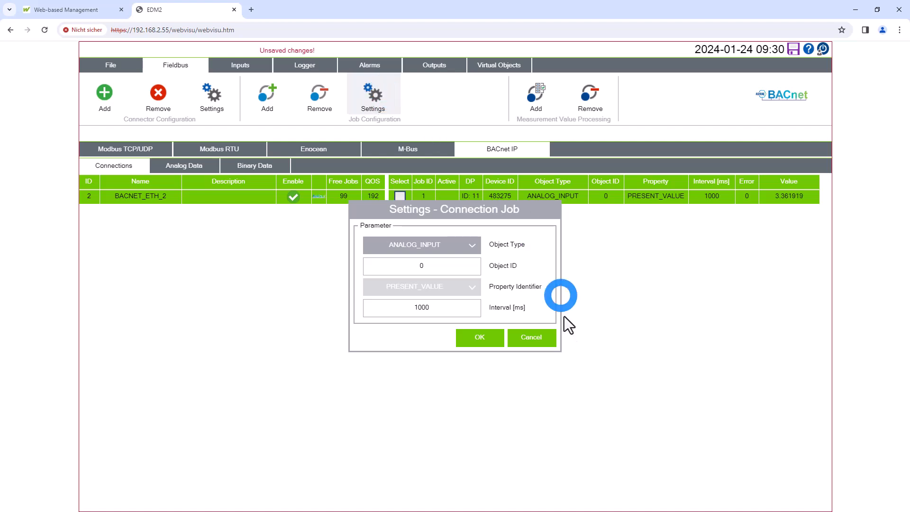
pyautogui.click(550, 338)
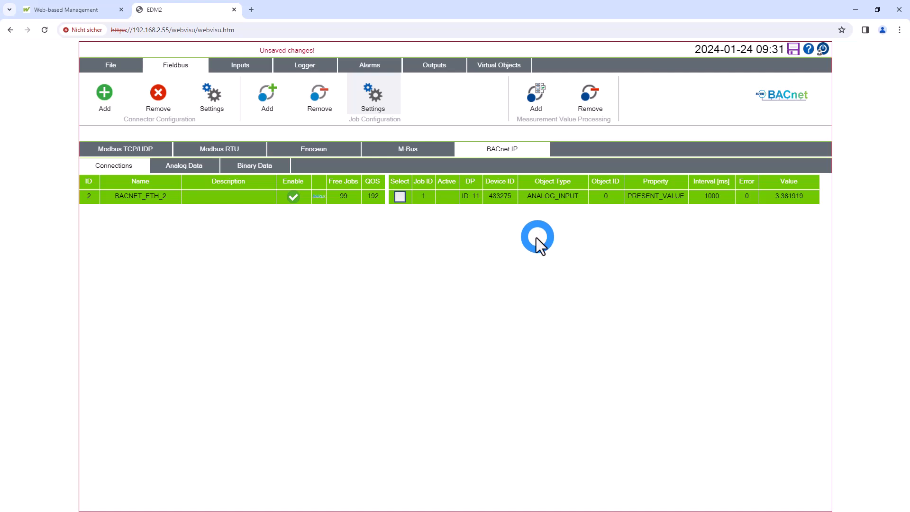
# Compare the BACnet value with the Voltage analog input, review the process summary and save the configuration changes
pyautogui.click(242, 61)
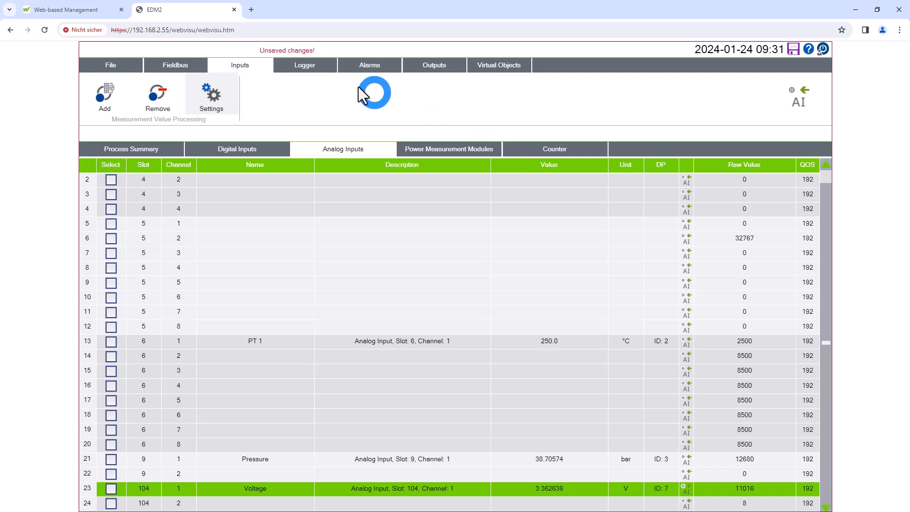
pyautogui.click(183, 64)
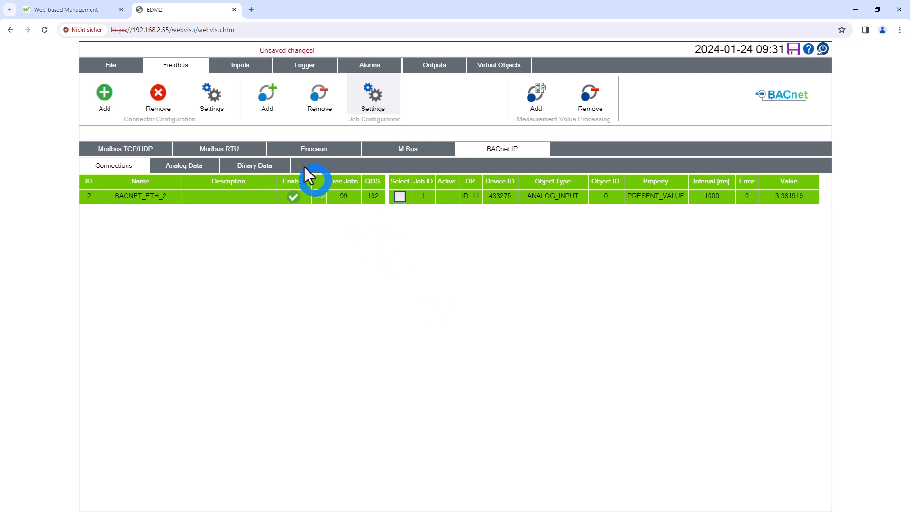
pyautogui.click(248, 65)
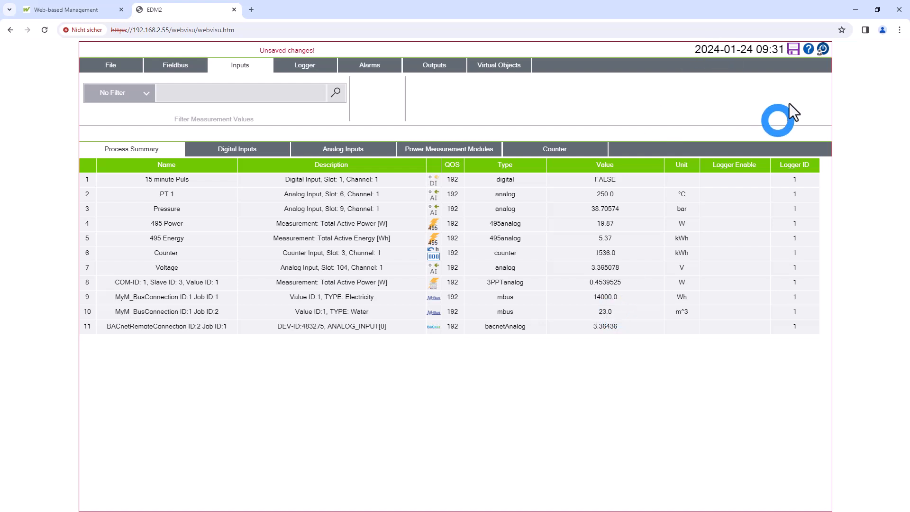
pyautogui.click(793, 51)
pyautogui.click(585, 404)
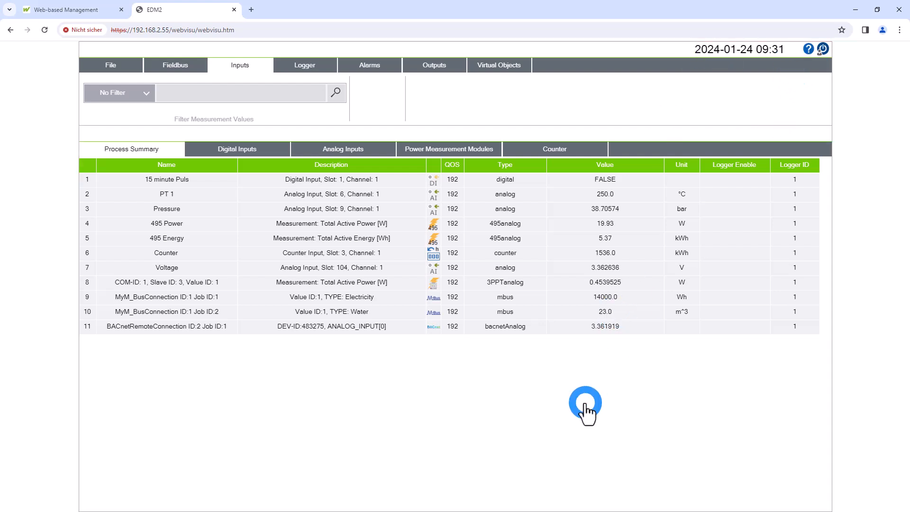
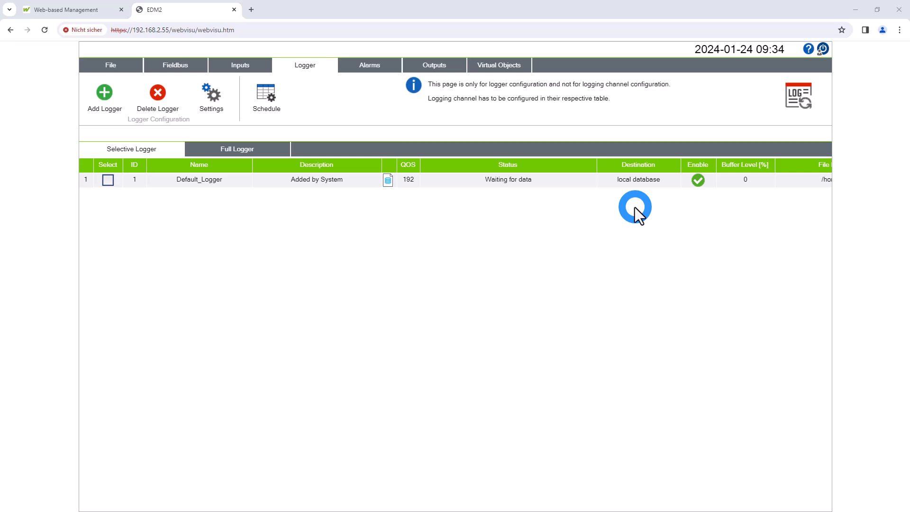
# Add a selective logger named SD, set its destination to CSV-file and enable it
pyautogui.click(108, 95)
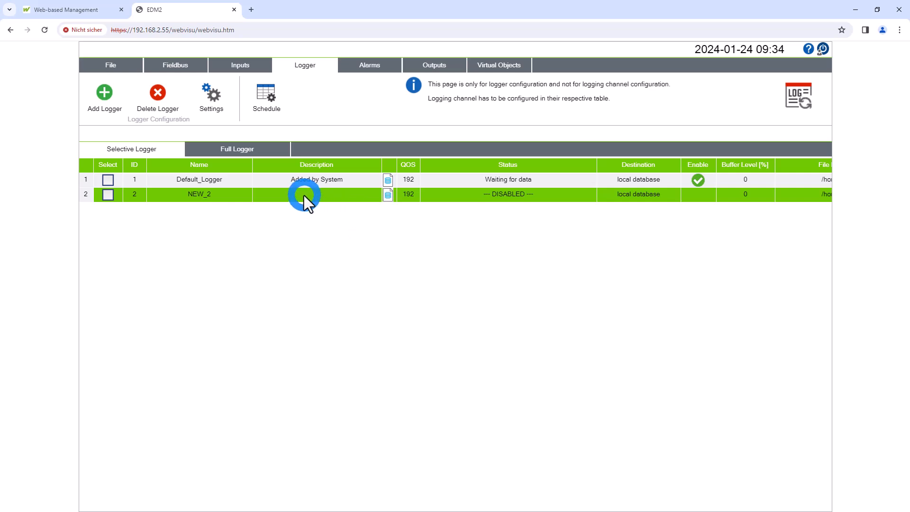
pyautogui.click(202, 100)
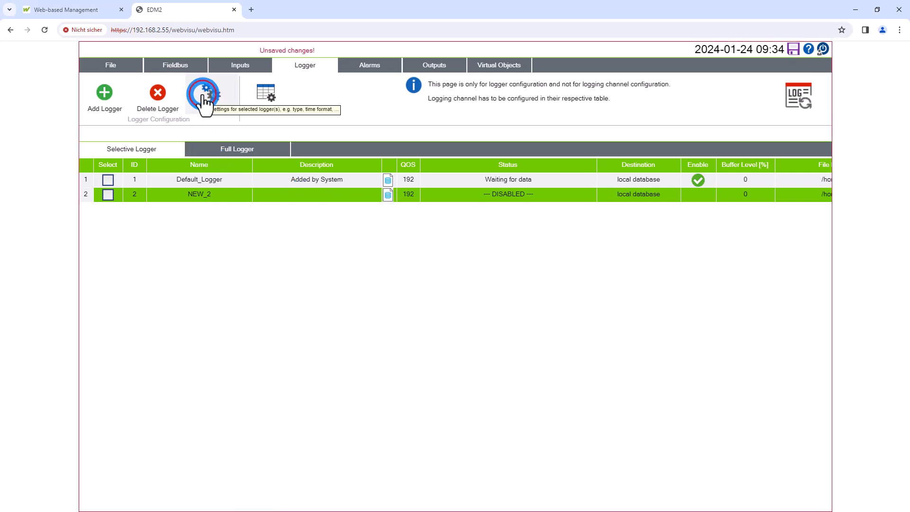
pyautogui.doubleClick(422, 145)
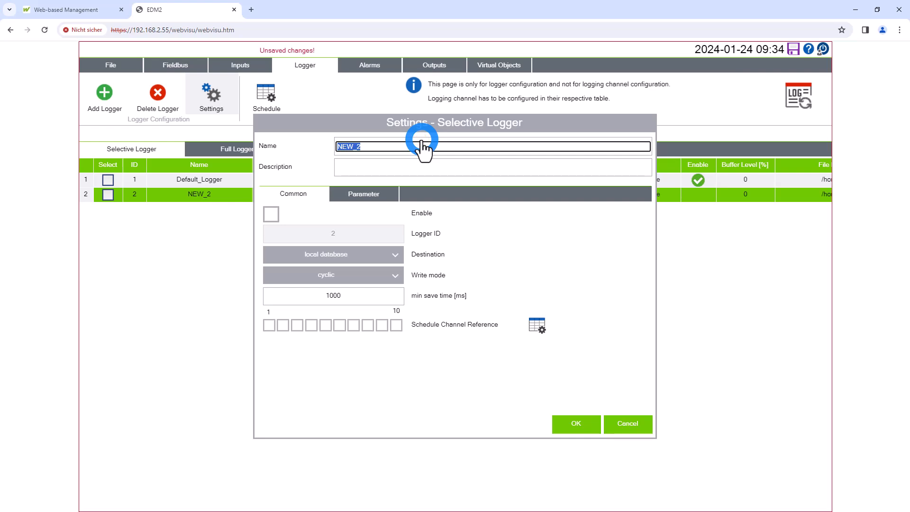
pyautogui.write('SD')
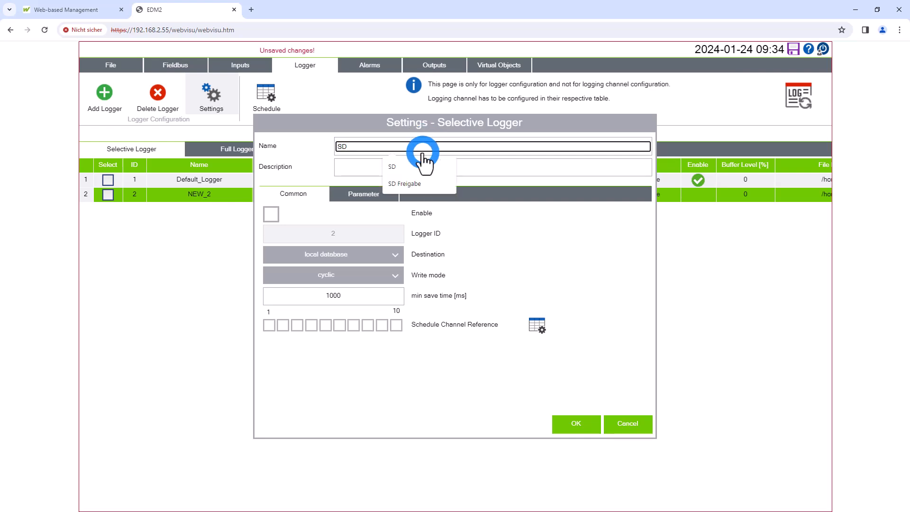
pyautogui.click(330, 263)
pyautogui.click(345, 283)
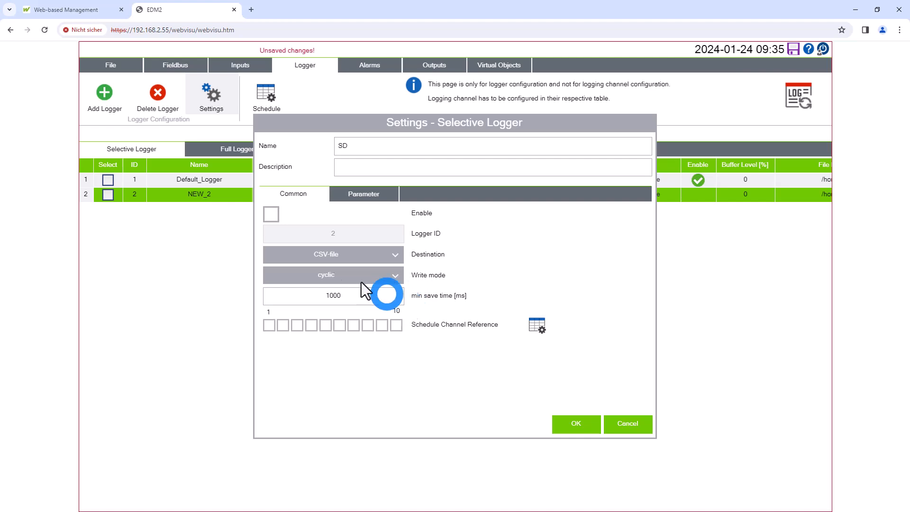
pyautogui.click(277, 220)
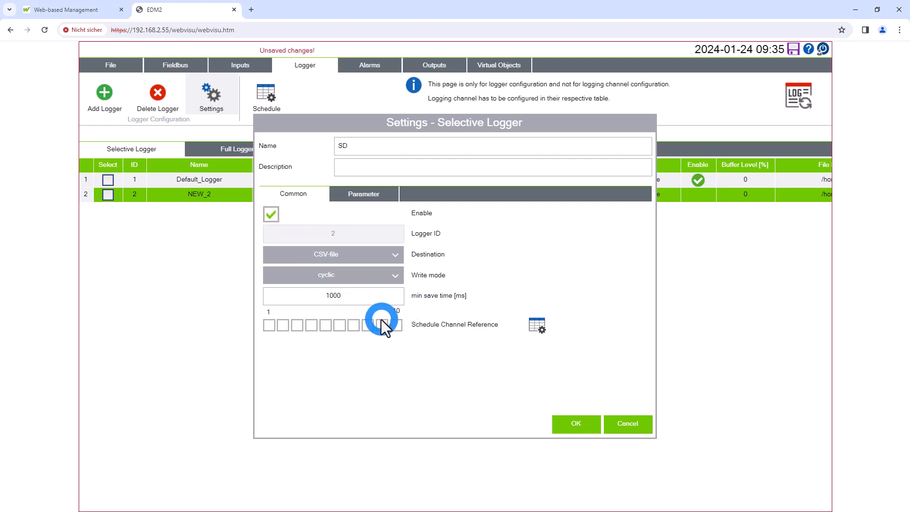
# Keep the SD logger's write mode as cyclic and set its minimum save time to 5000 ms
pyautogui.click(360, 277)
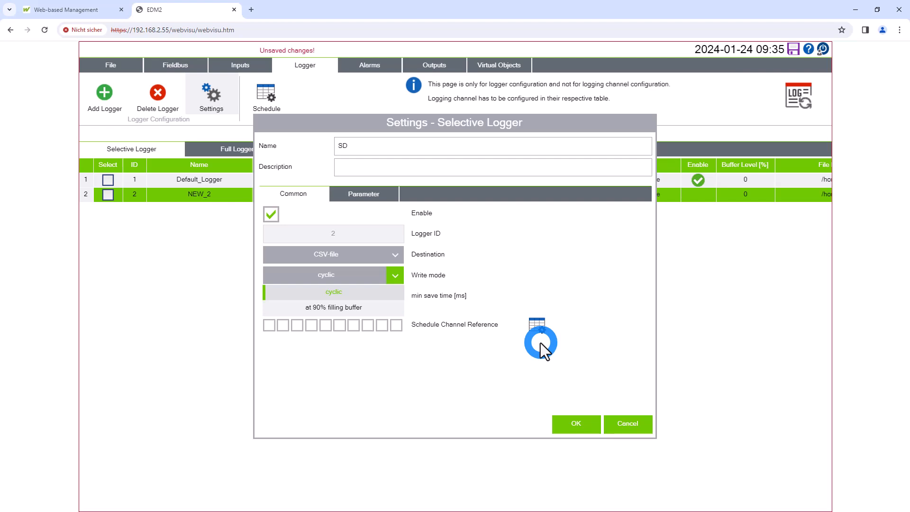
pyautogui.click(393, 291)
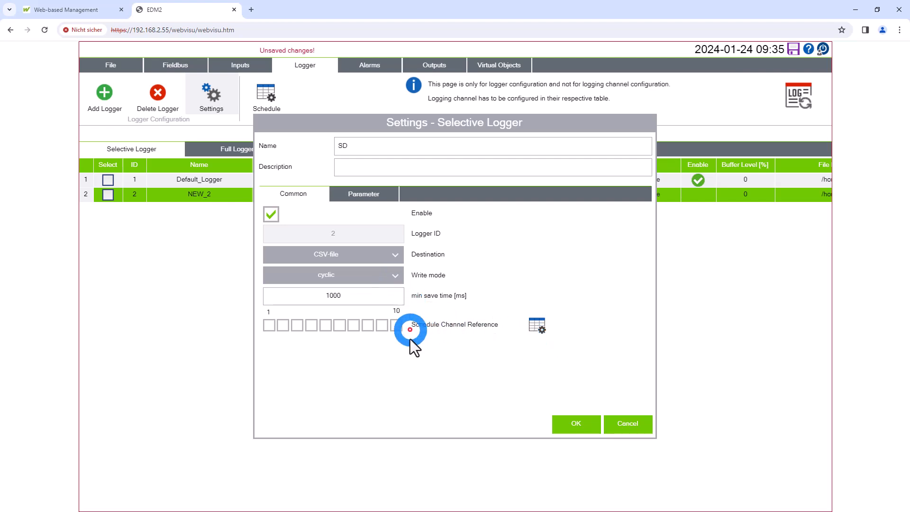
pyautogui.doubleClick(338, 298)
pyautogui.write('5000')
pyautogui.press('Return')
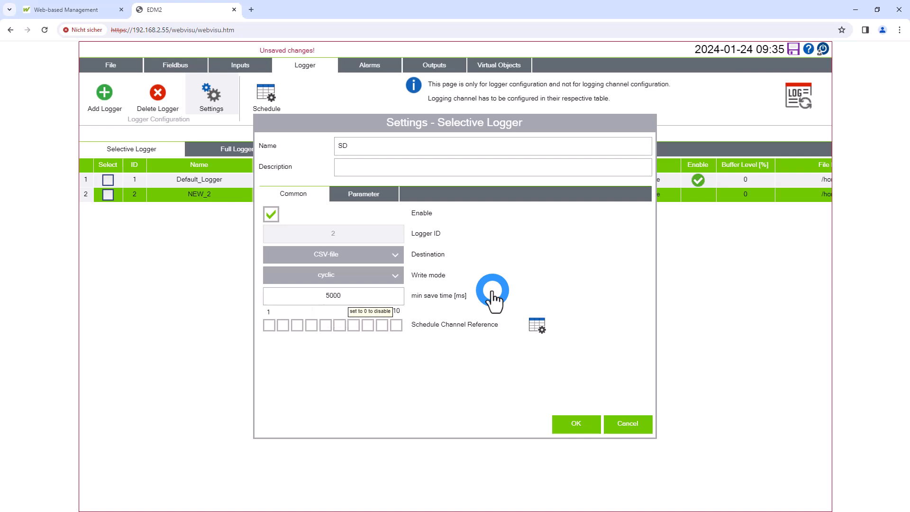
# Review the logging schedule channels available to the SD logger without enabling any
pyautogui.click(428, 336)
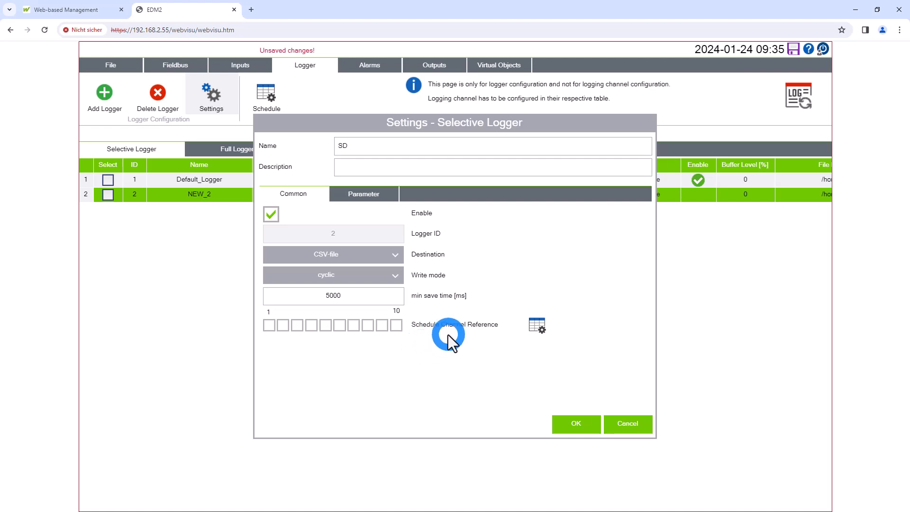
pyautogui.click(414, 338)
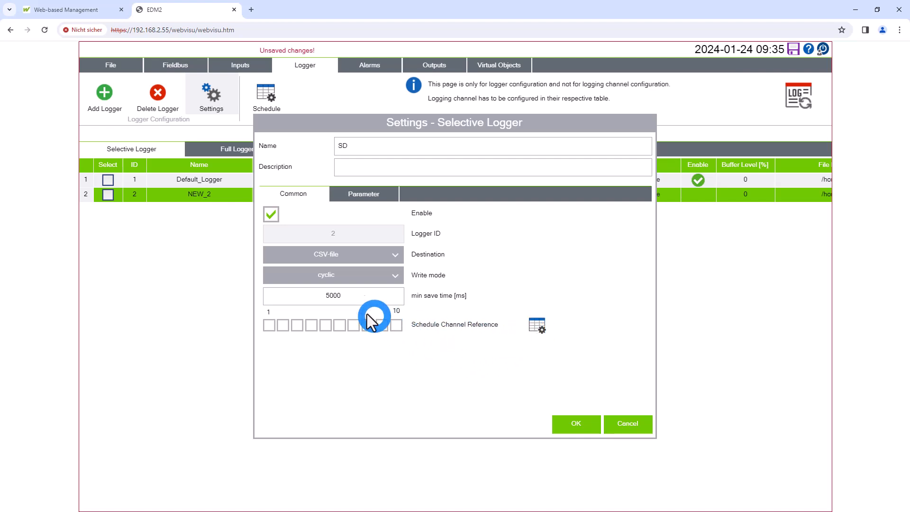
pyautogui.click(419, 360)
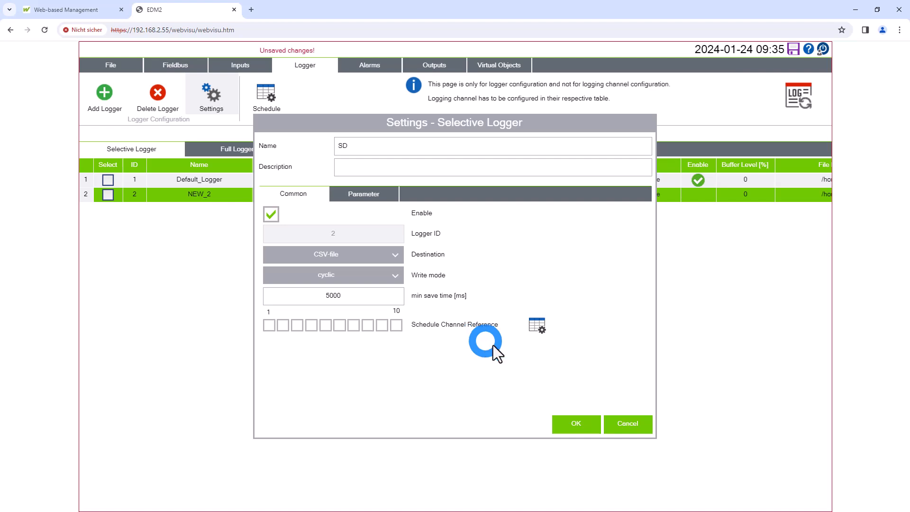
pyautogui.click(525, 322)
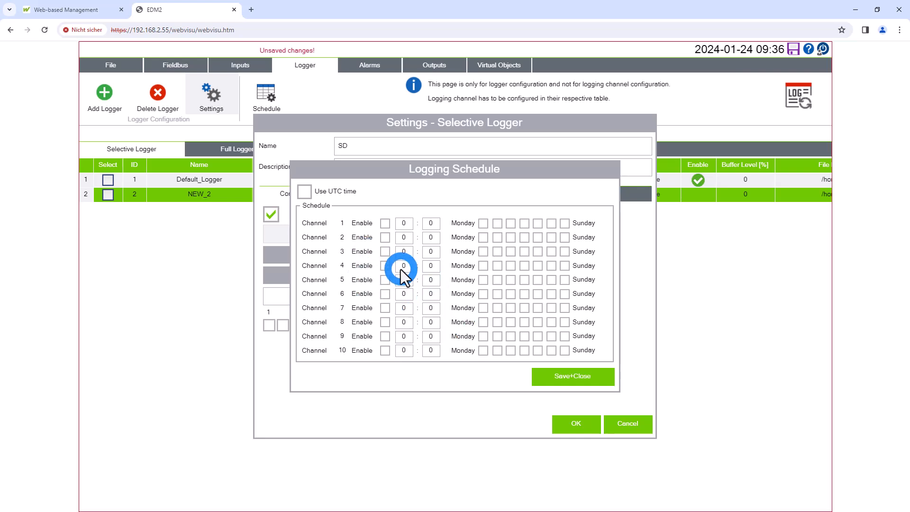
pyautogui.click(590, 374)
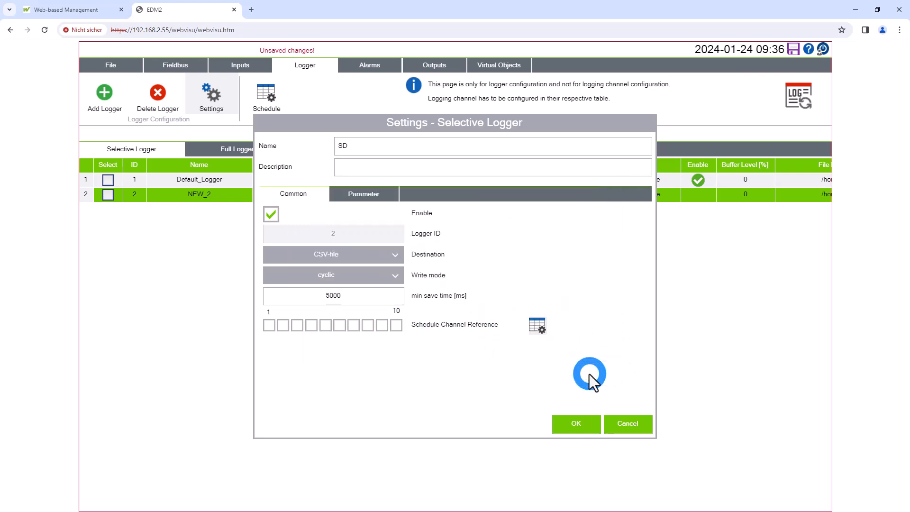
# Set the SD logger's file path to /media/BOOT/ with file name System Volume Information and accept the logger settings
pyautogui.click(364, 189)
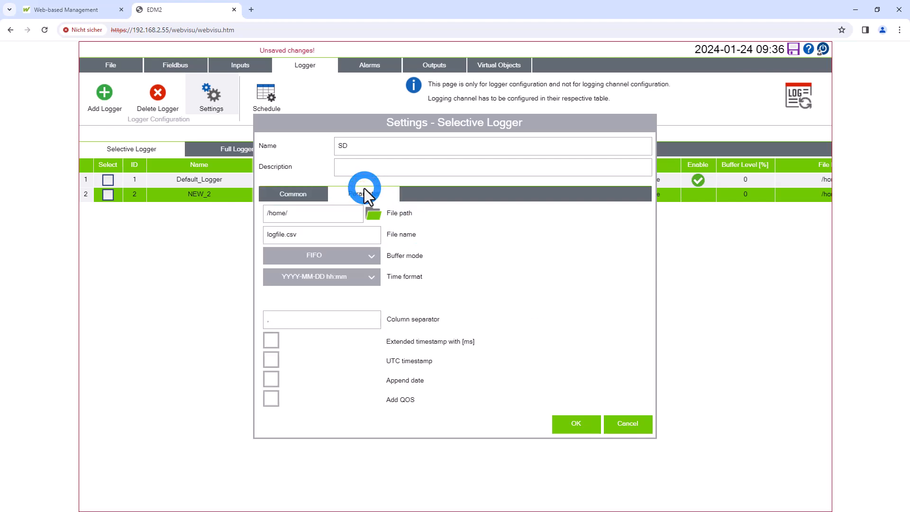
pyautogui.click(374, 215)
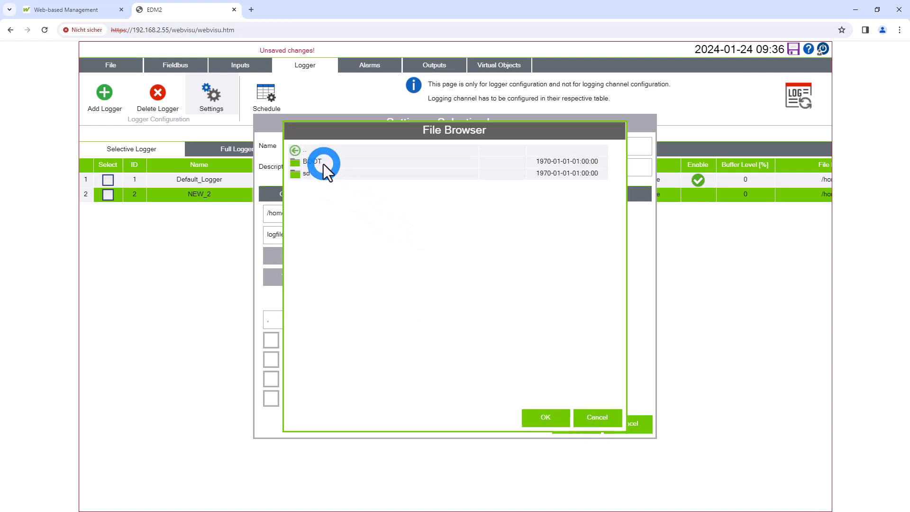
pyautogui.click(305, 151)
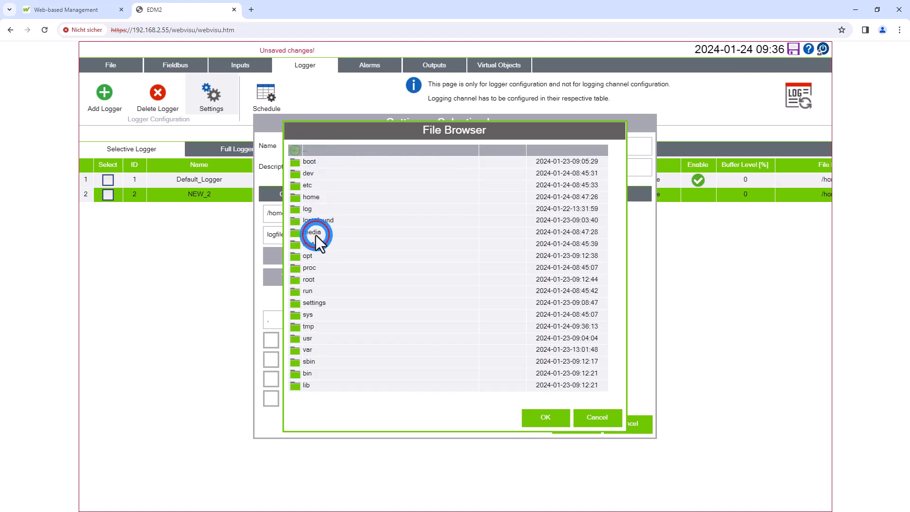
pyautogui.click(316, 235)
pyautogui.click(312, 163)
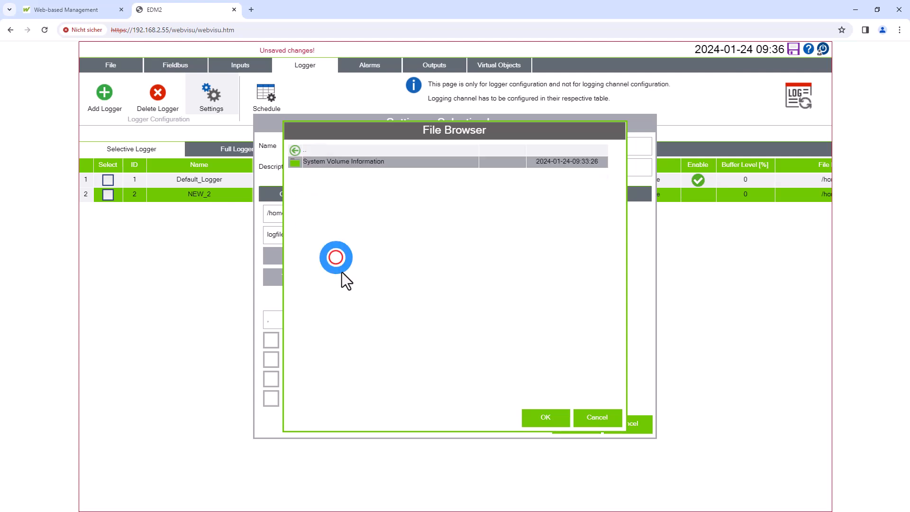
pyautogui.click(549, 417)
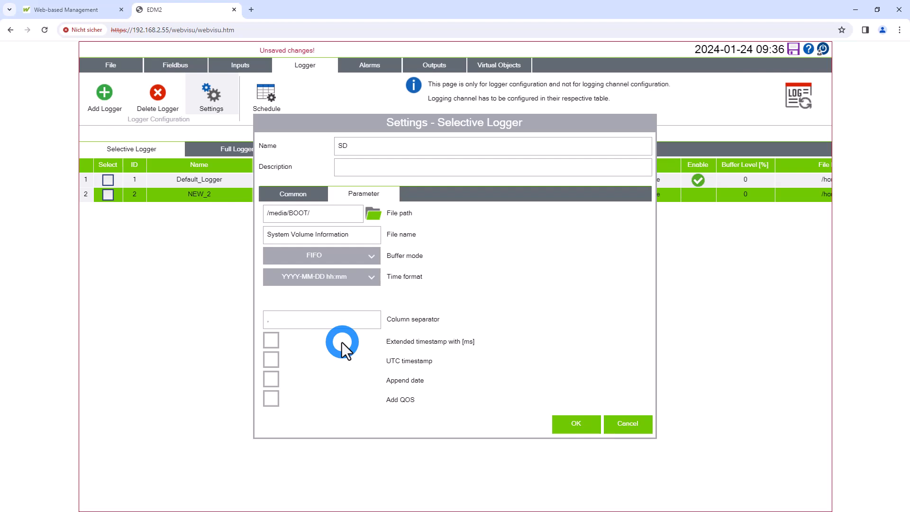
pyautogui.click(593, 426)
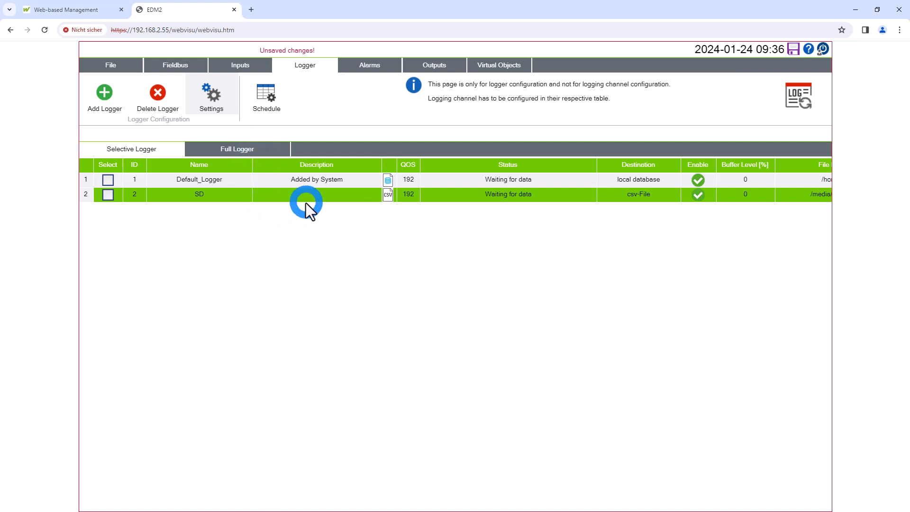
# Add a full logger and enable it, keeping its default name and other settings
pyautogui.click(257, 150)
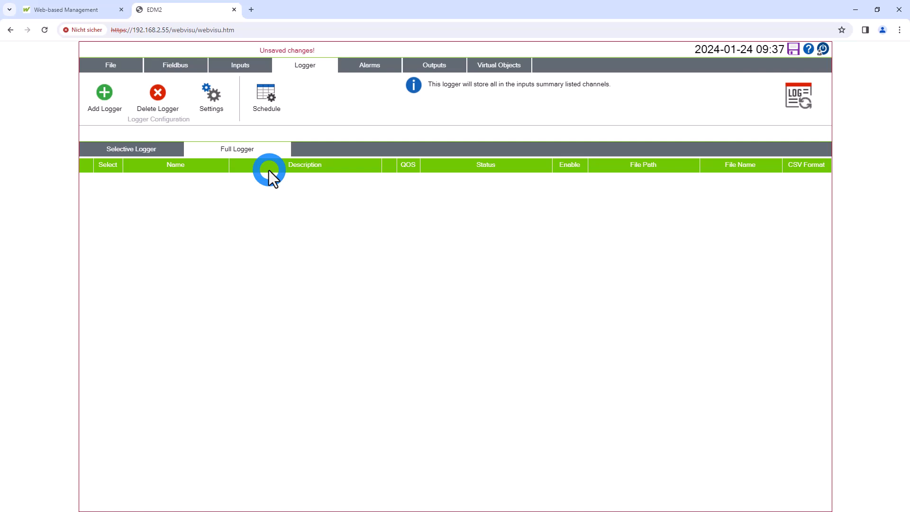
pyautogui.click(108, 99)
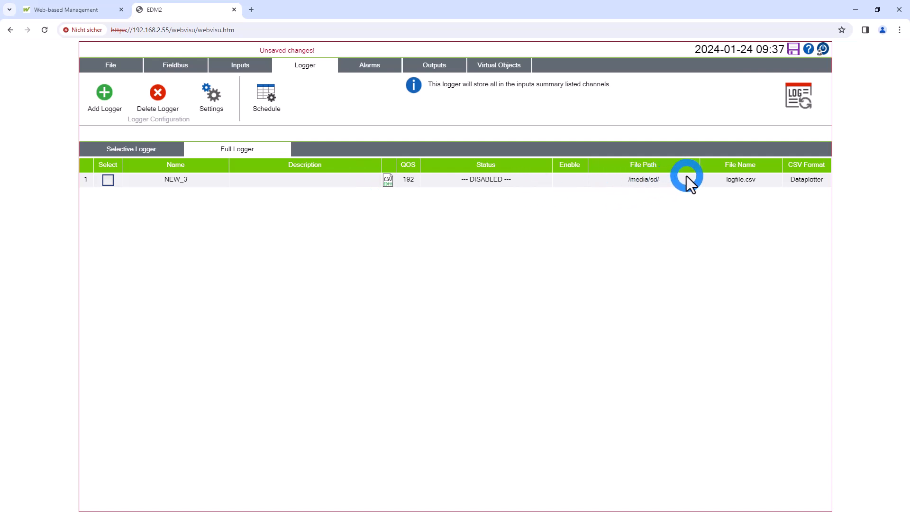
pyautogui.click(401, 182)
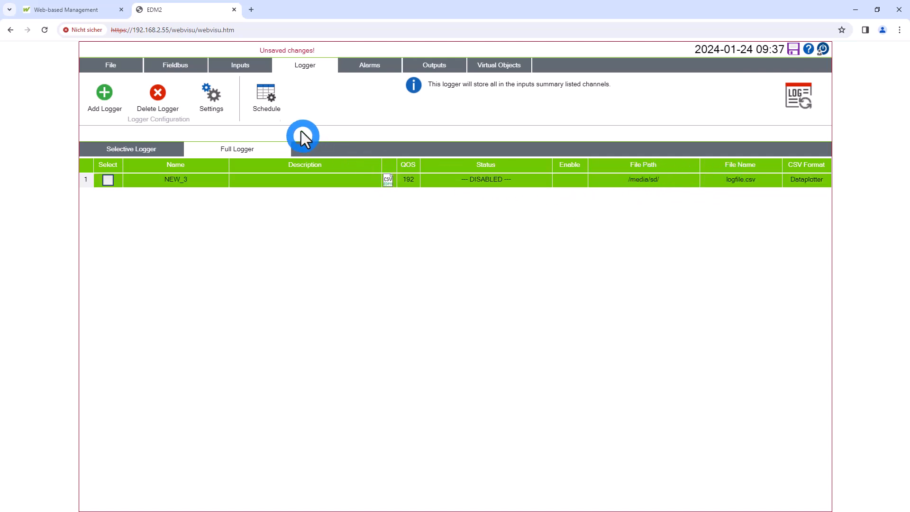
pyautogui.click(208, 98)
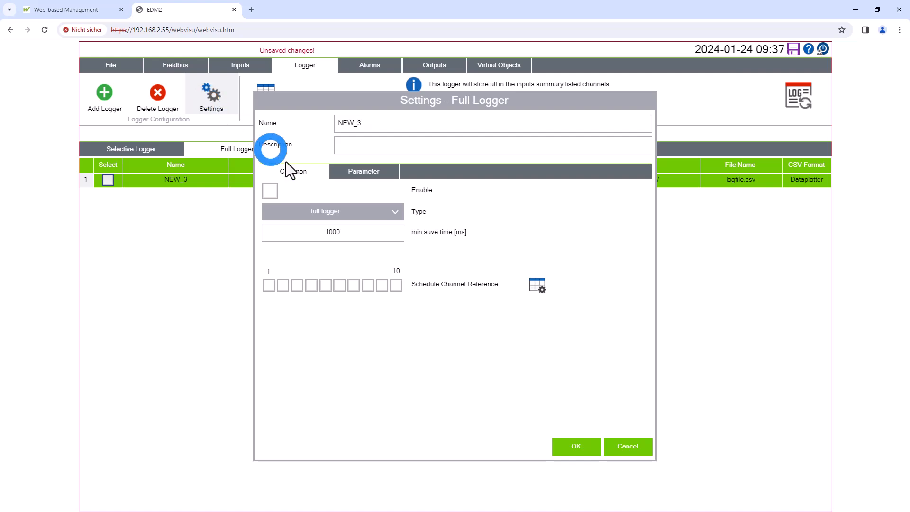
pyautogui.click(273, 193)
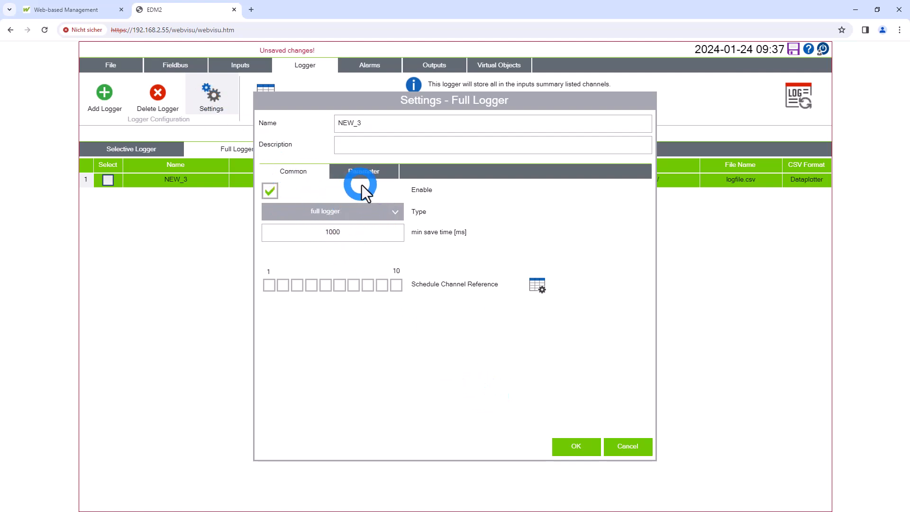
pyautogui.click(561, 447)
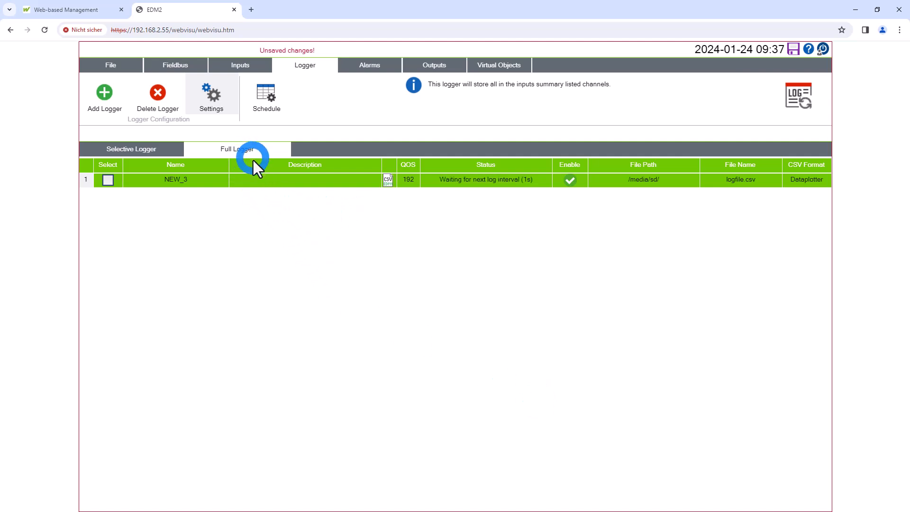
# Check which input channels the process summary lists and return to the full logger overview
pyautogui.click(260, 64)
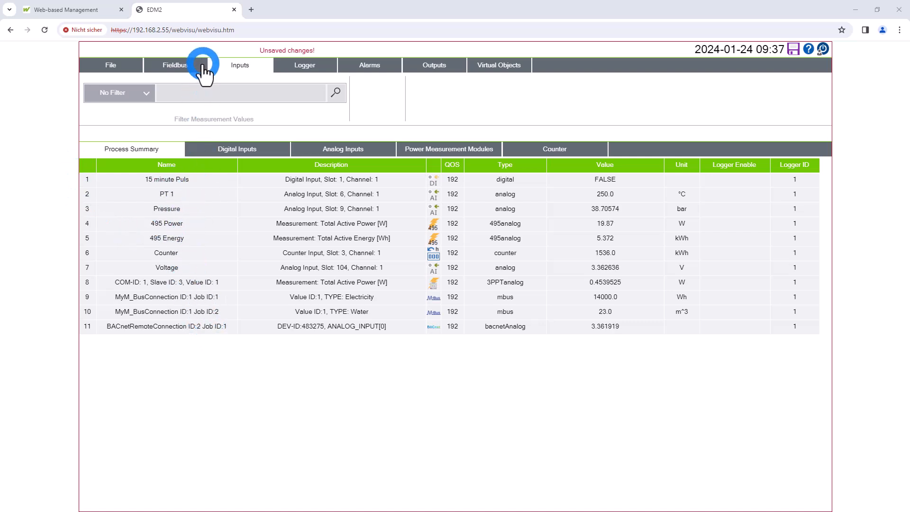
pyautogui.click(305, 64)
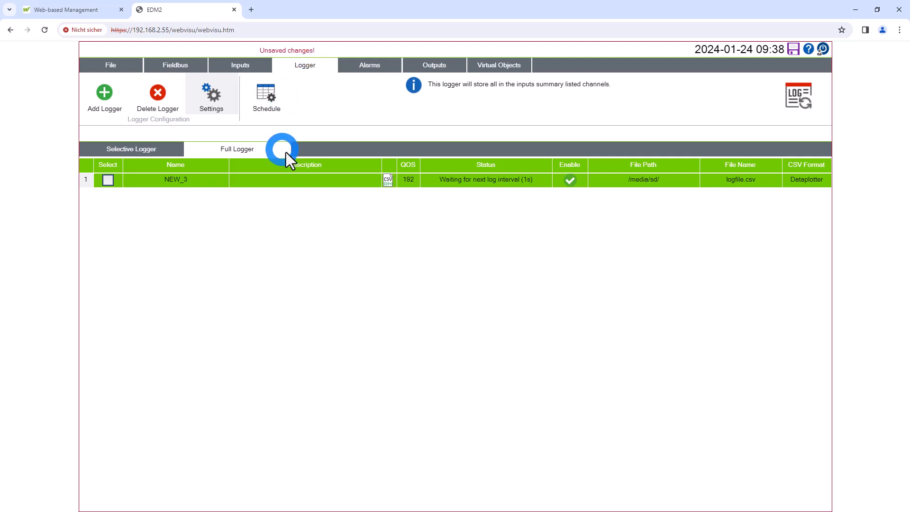
pyautogui.click(463, 189)
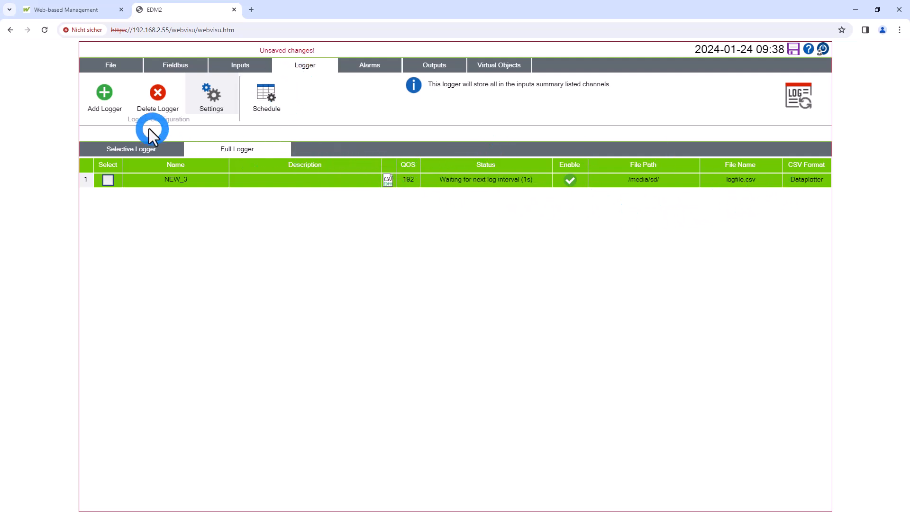
# Open the Datalogger-Visu via the local network from the controller's information page and load logfile_dp_2024_01_24.csv
pyautogui.click(112, 66)
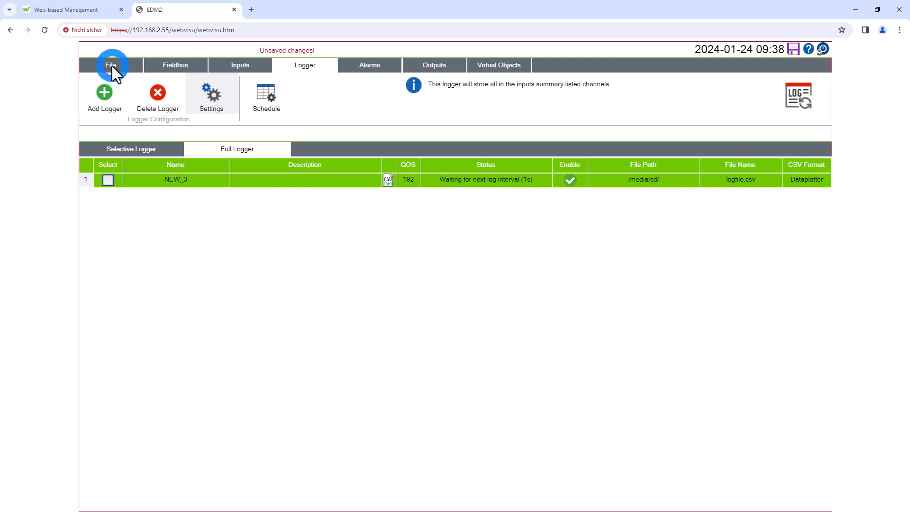
pyautogui.click(106, 64)
pyautogui.click(117, 290)
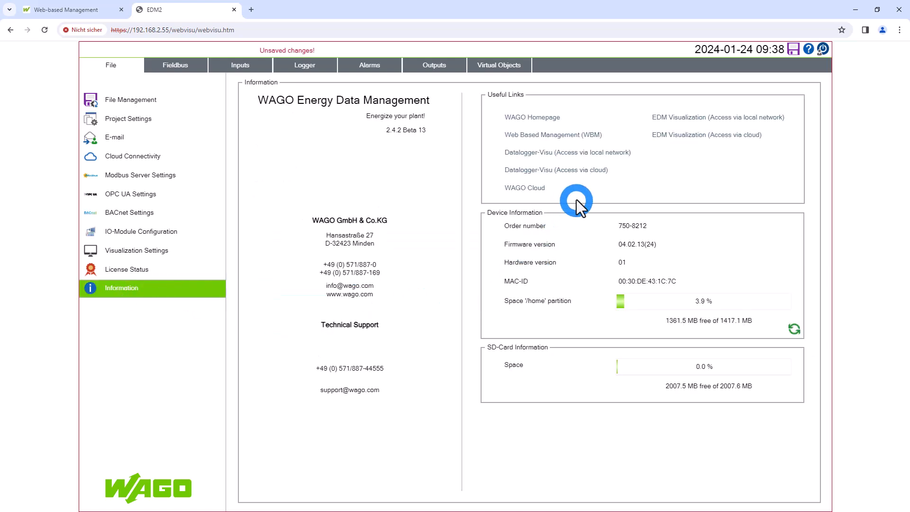
pyautogui.click(531, 155)
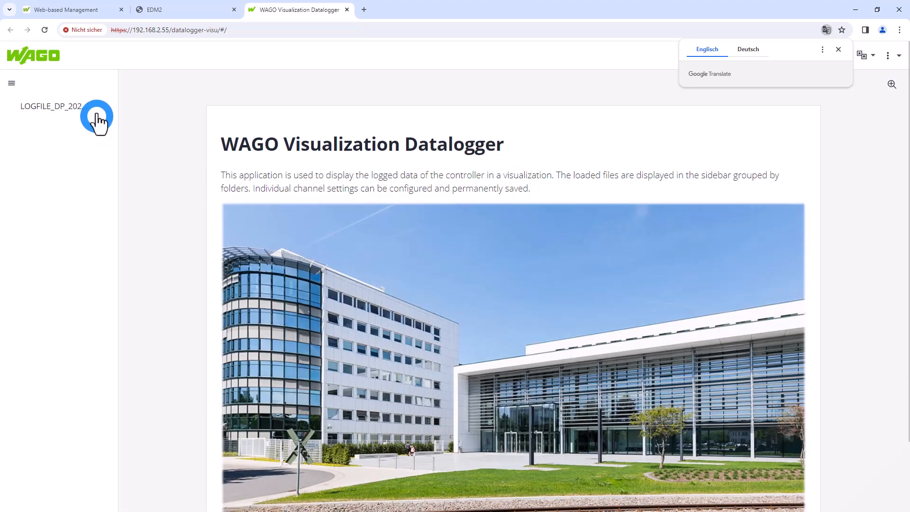
pyautogui.click(79, 107)
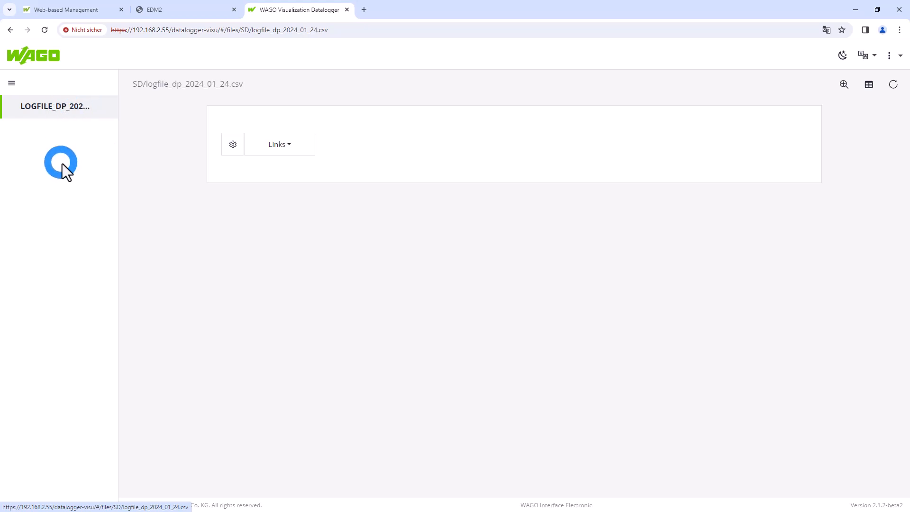
# Plot the Voltage[V] and PT 1[°C] file channels in the datalogger chart and close the visualization after viewing them
pyautogui.click(227, 144)
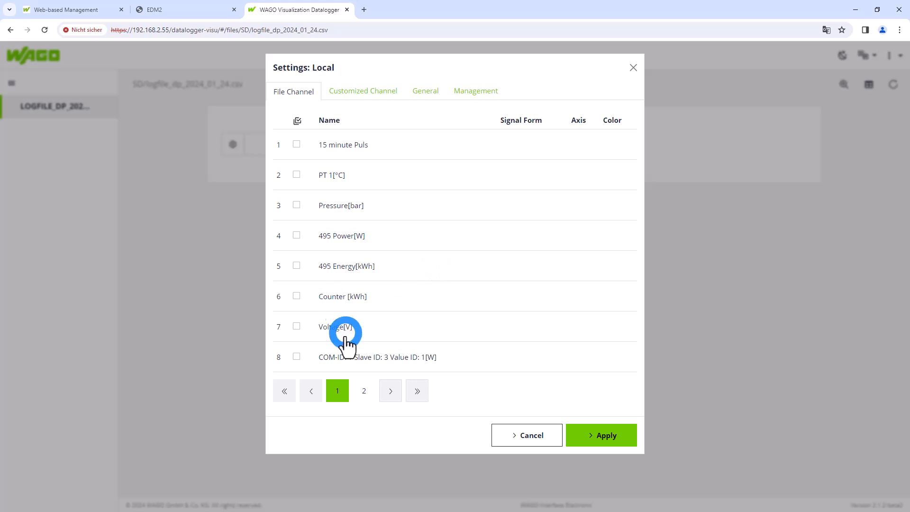
pyautogui.click(298, 328)
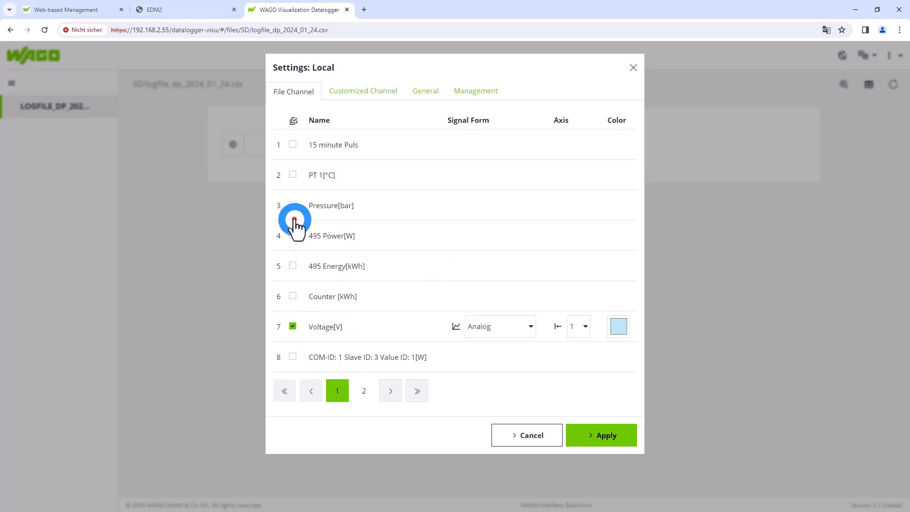
pyautogui.click(293, 175)
pyautogui.click(608, 438)
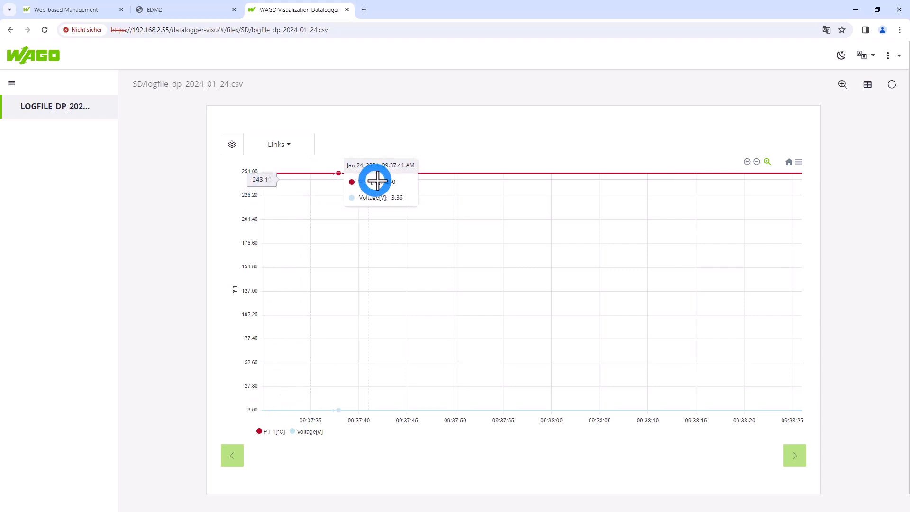
pyautogui.click(794, 456)
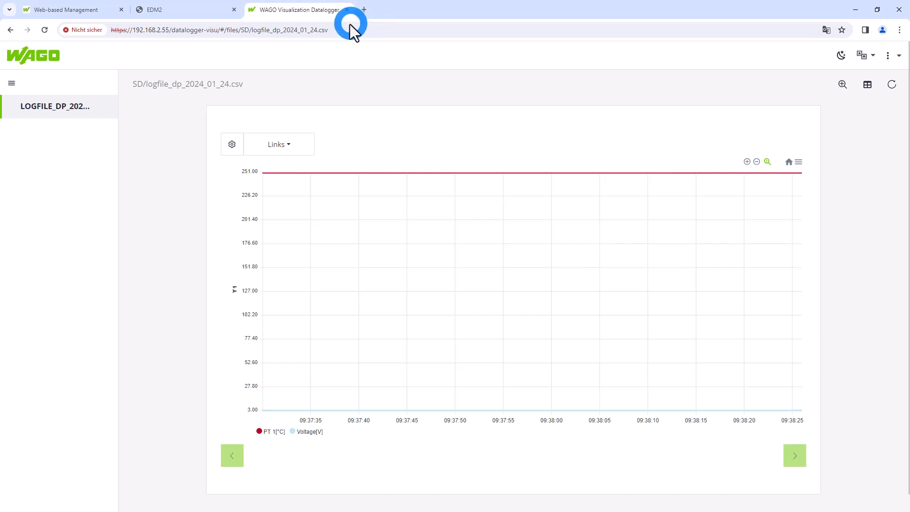
pyautogui.click(347, 9)
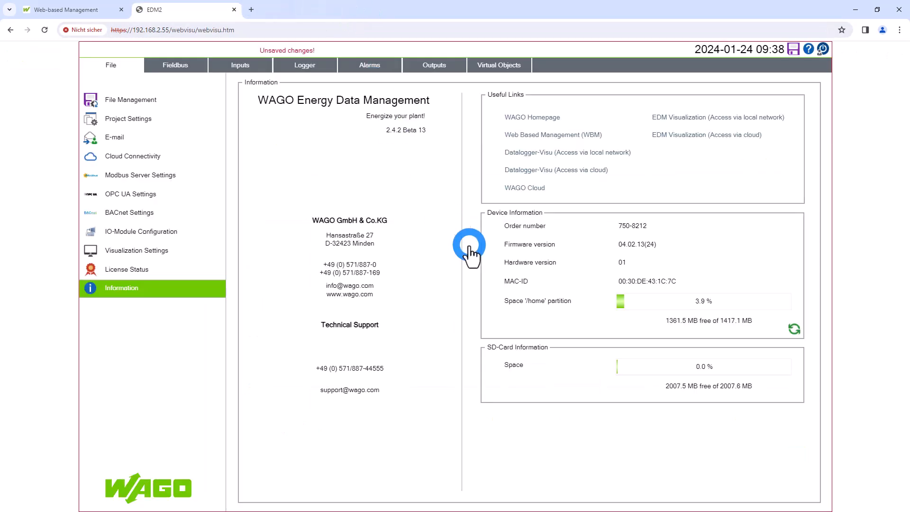
# Delete the full logger NEW_3 and return to the selective logger overview
pyautogui.click(321, 65)
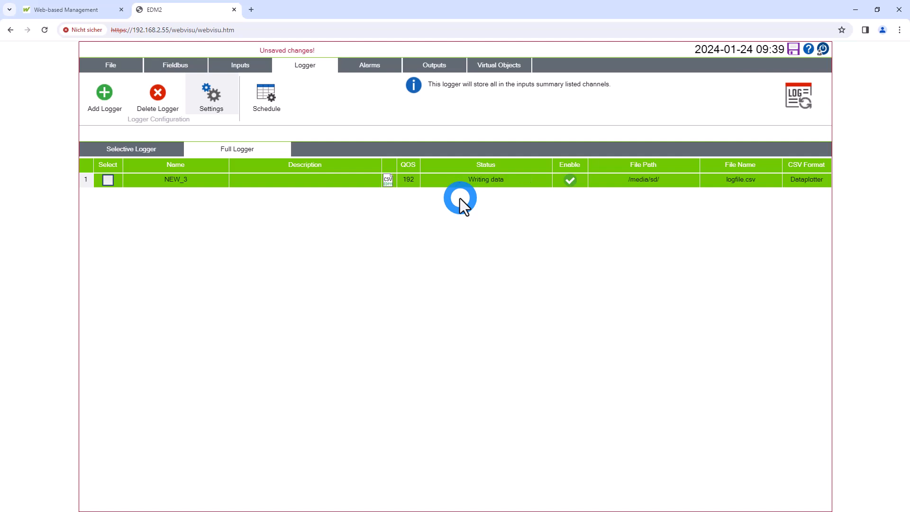
pyautogui.click(104, 183)
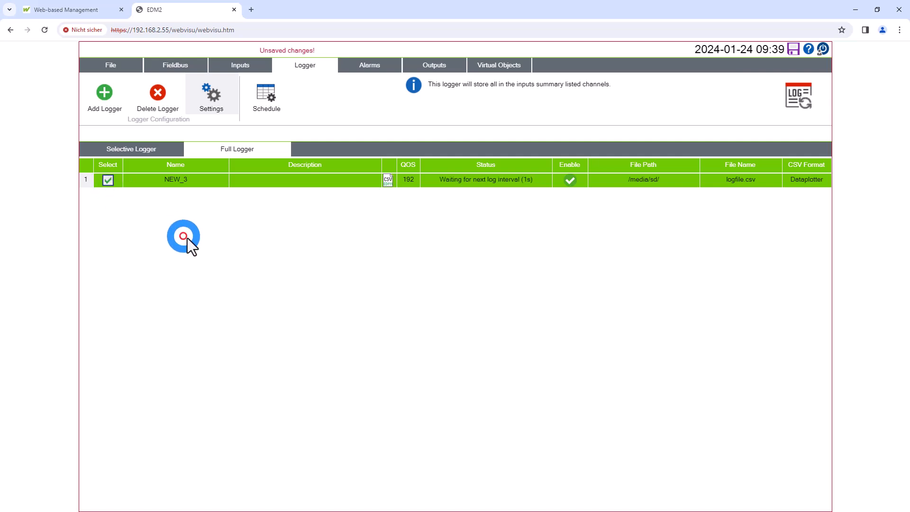
pyautogui.click(161, 95)
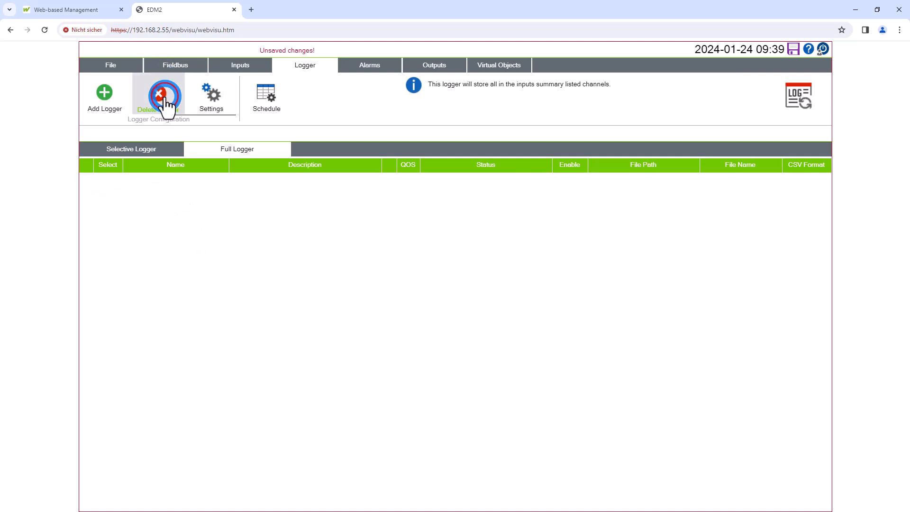
pyautogui.click(147, 151)
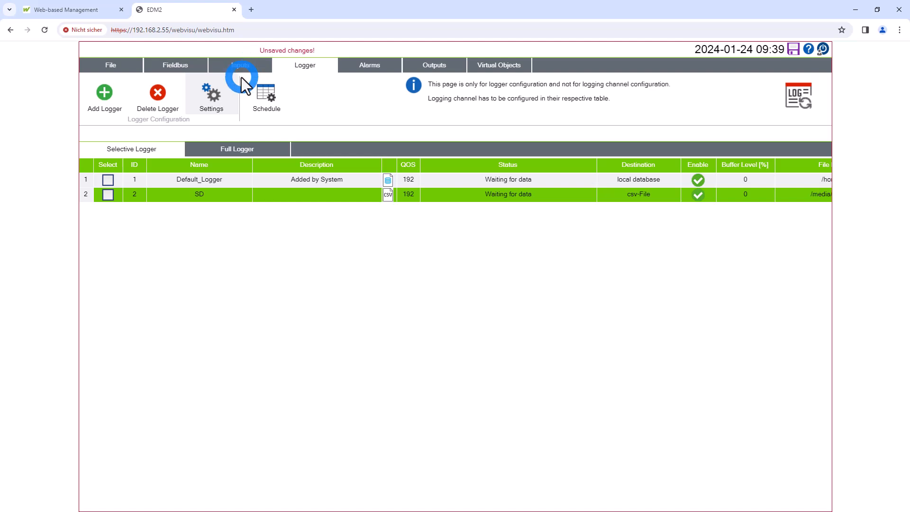
# Enable logging of the Pressure input from the process summary to Default_Logger with a cycle time of 2000 ms
pyautogui.click(236, 60)
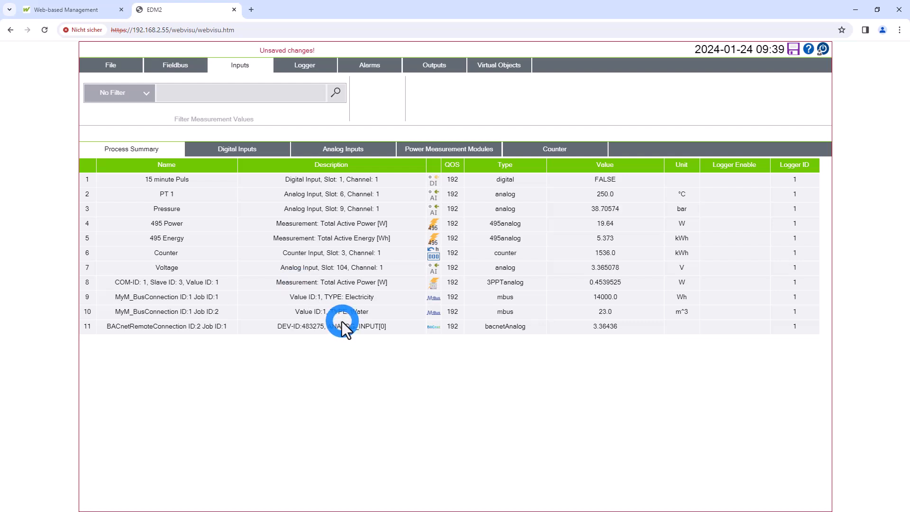
pyautogui.click(365, 212)
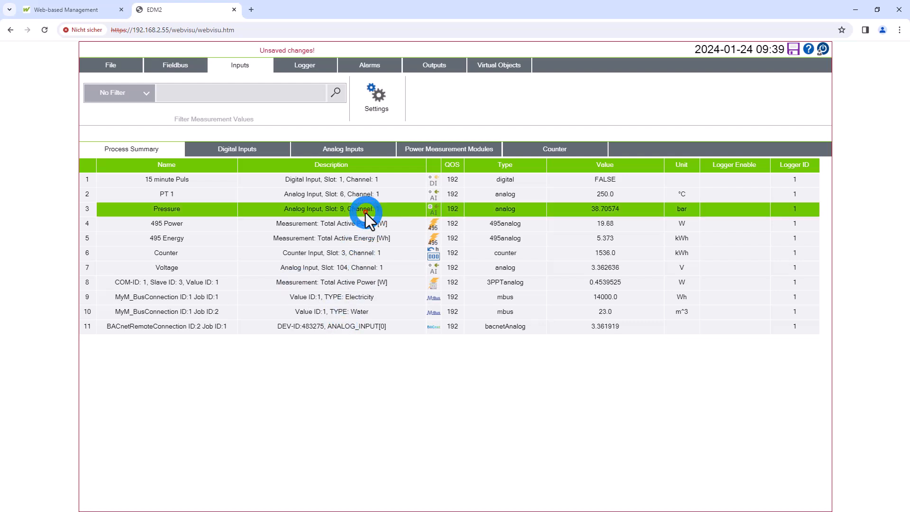
pyautogui.click(374, 106)
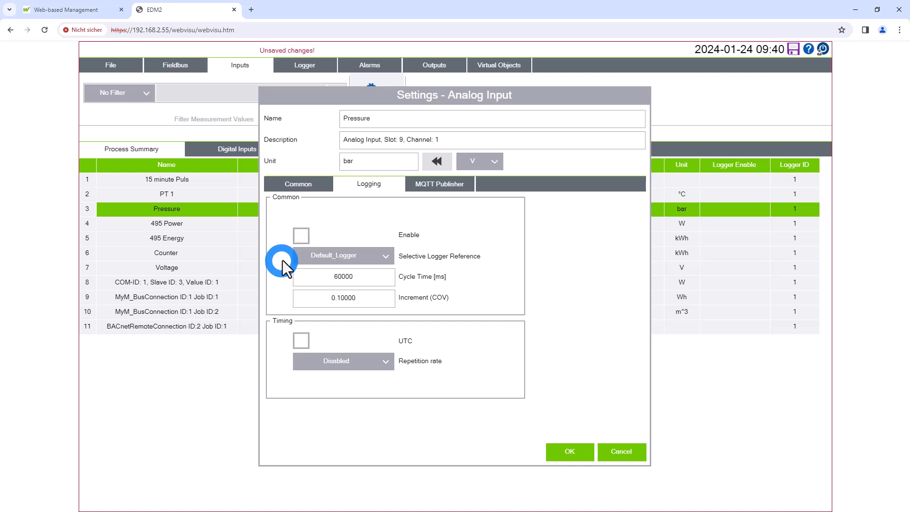
pyautogui.click(305, 233)
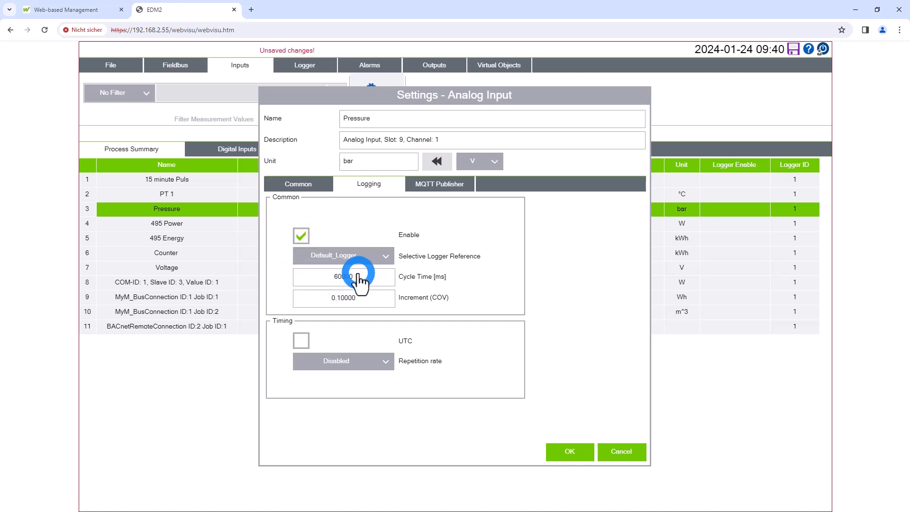
pyautogui.click(374, 277)
pyautogui.write('2000')
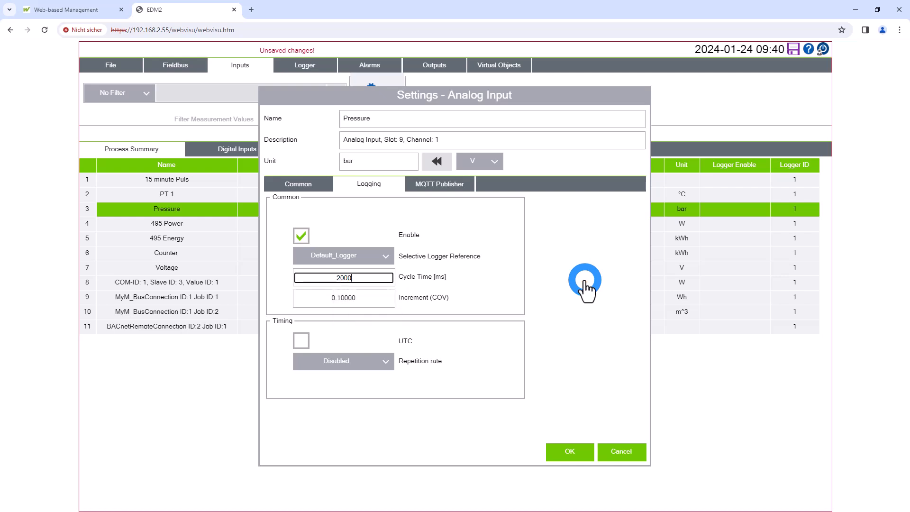
pyautogui.click(586, 285)
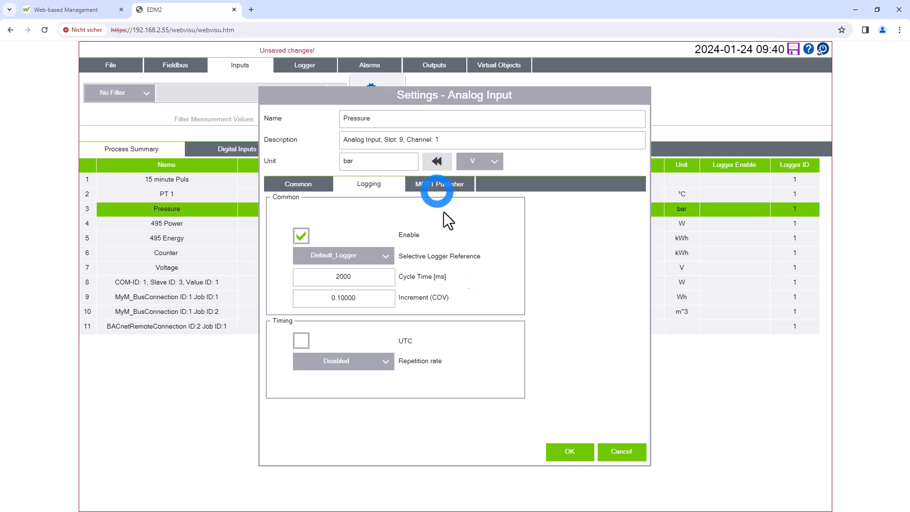
pyautogui.click(570, 454)
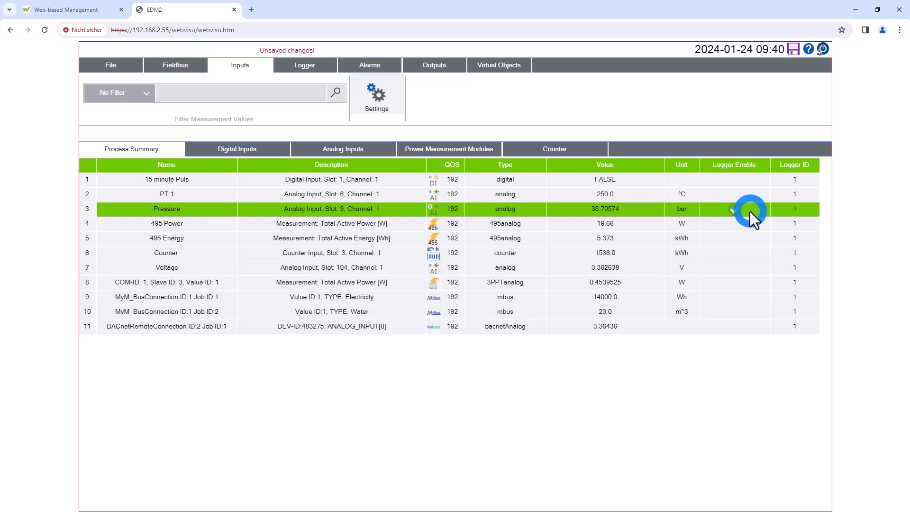
# Enable logging of the 495 Power input to Default_Logger with a cycle time of 5000 ms
pyautogui.click(545, 224)
pyautogui.click(376, 95)
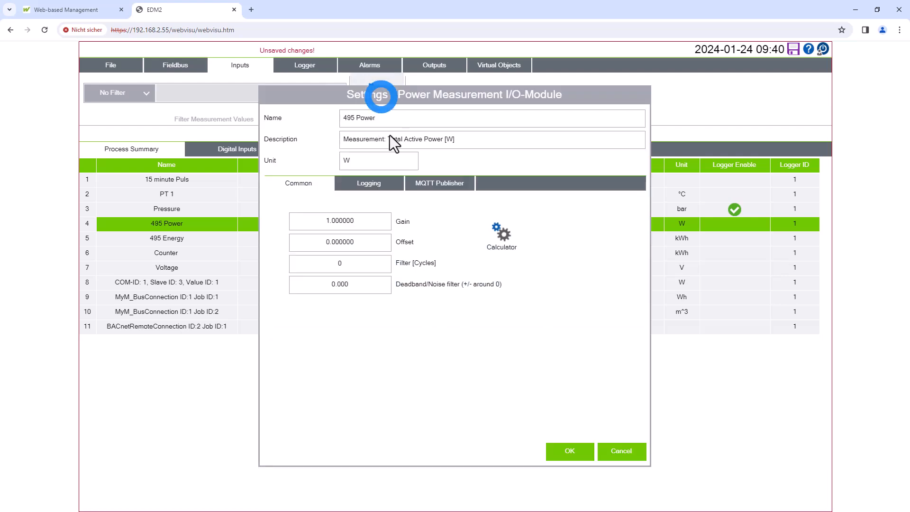
pyautogui.click(372, 188)
pyautogui.click(342, 236)
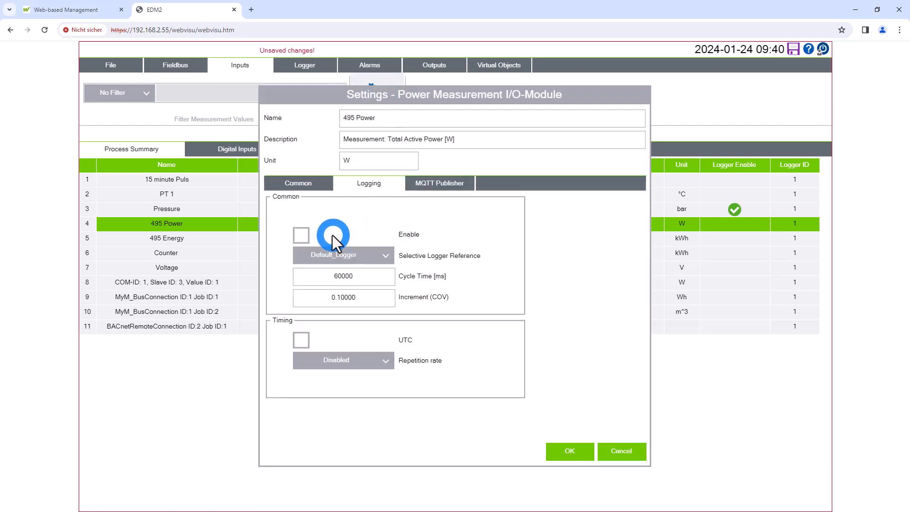
pyautogui.click(435, 275)
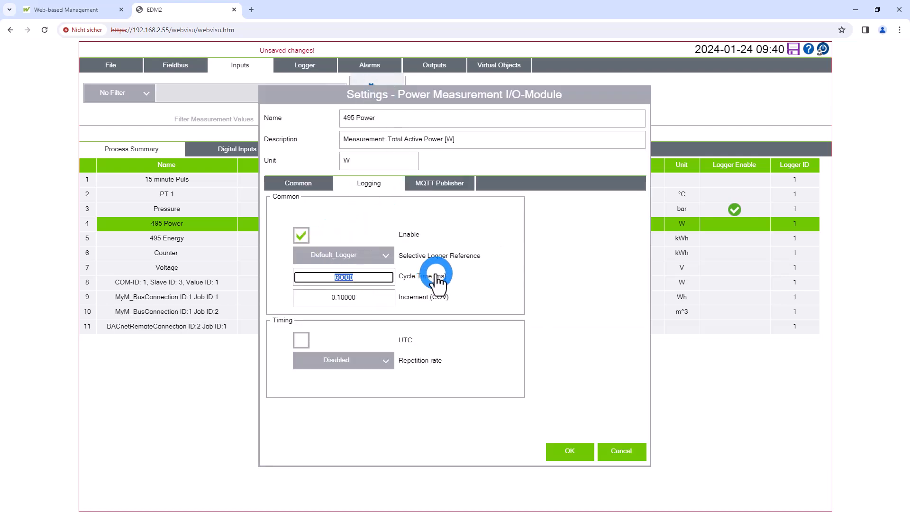
pyautogui.write('5000')
pyautogui.click(434, 276)
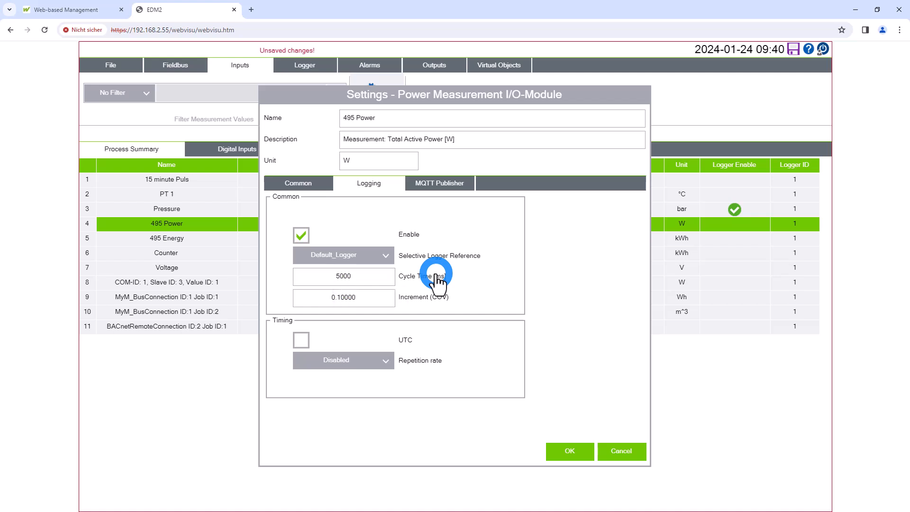
pyautogui.click(569, 427)
pyautogui.click(569, 456)
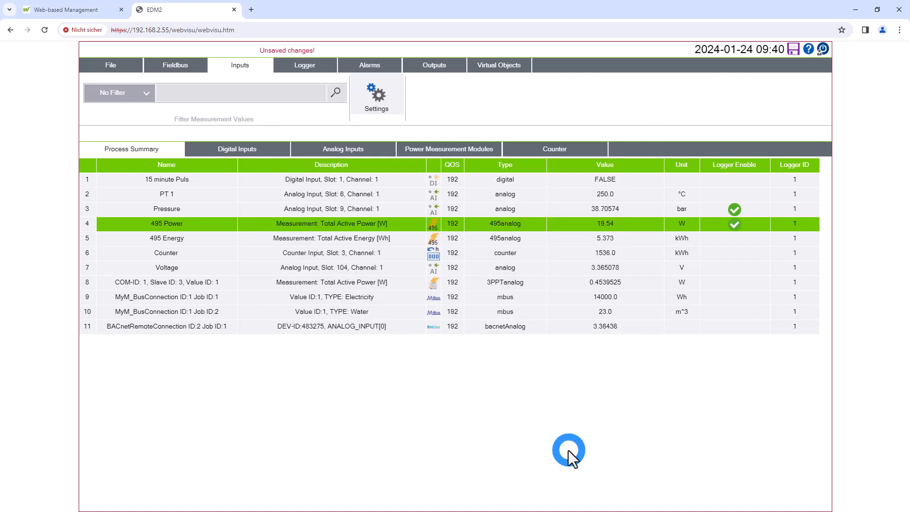
# Enable logging of the 495 Energy input with SD as its selective logger and a cycle time of 5000 ms
pyautogui.click(520, 240)
pyautogui.click(365, 76)
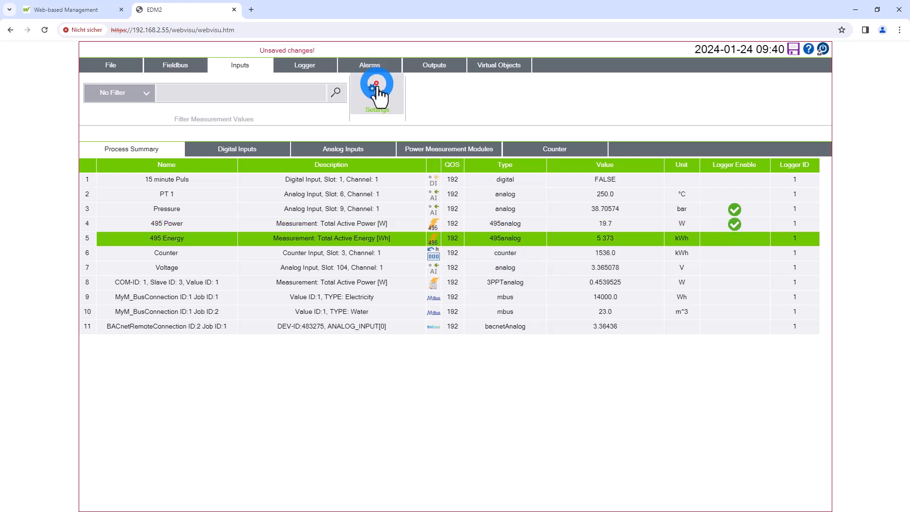
pyautogui.click(303, 243)
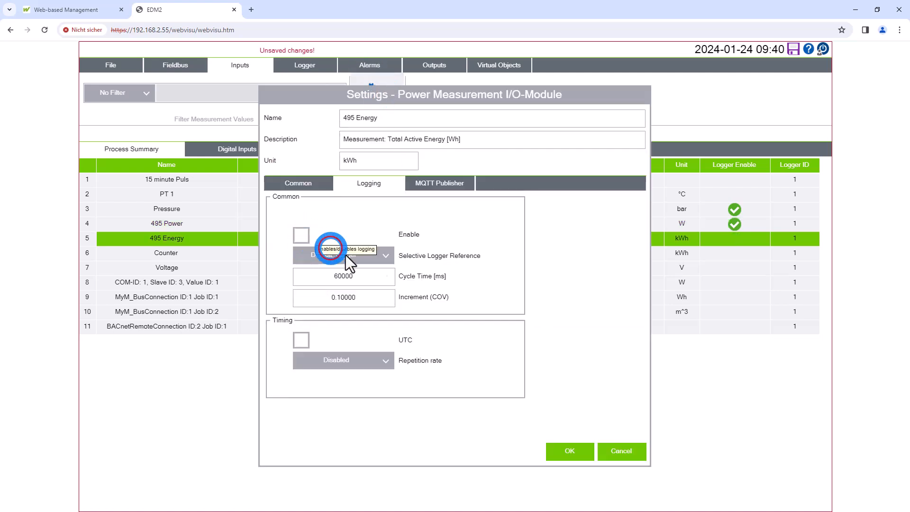
pyautogui.click(389, 257)
pyautogui.click(356, 286)
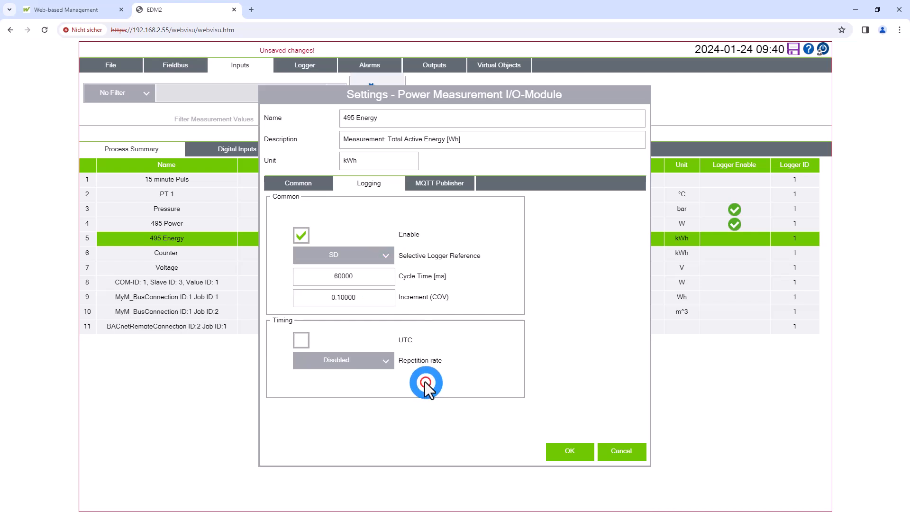
pyautogui.click(368, 276)
pyautogui.write('5000')
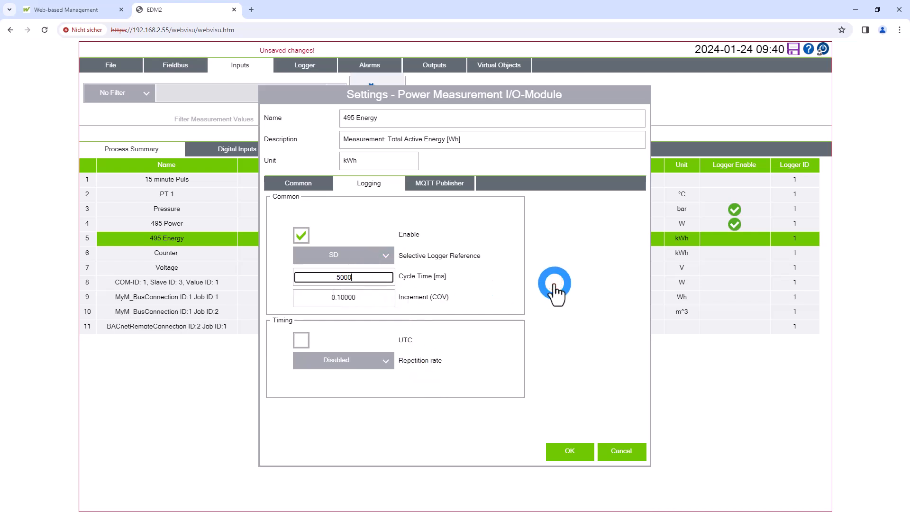
pyautogui.press('Return')
pyautogui.click(584, 439)
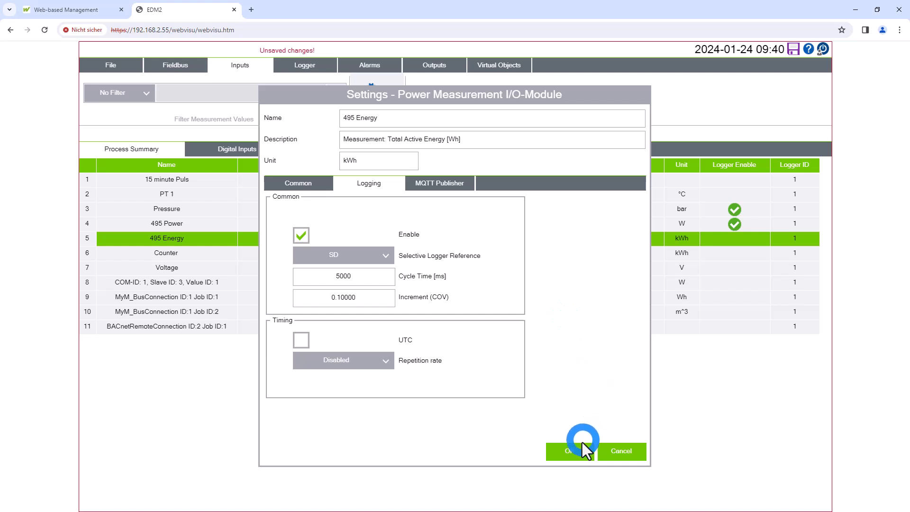
pyautogui.click(571, 459)
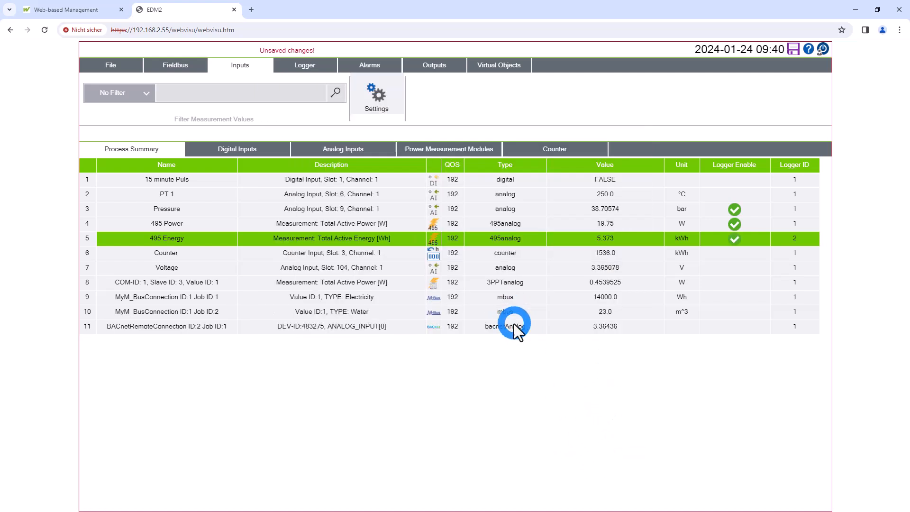
# Enable logging of the Counter input to Default_Logger, keeping its default cycle time and increment
pyautogui.click(511, 256)
pyautogui.click(377, 102)
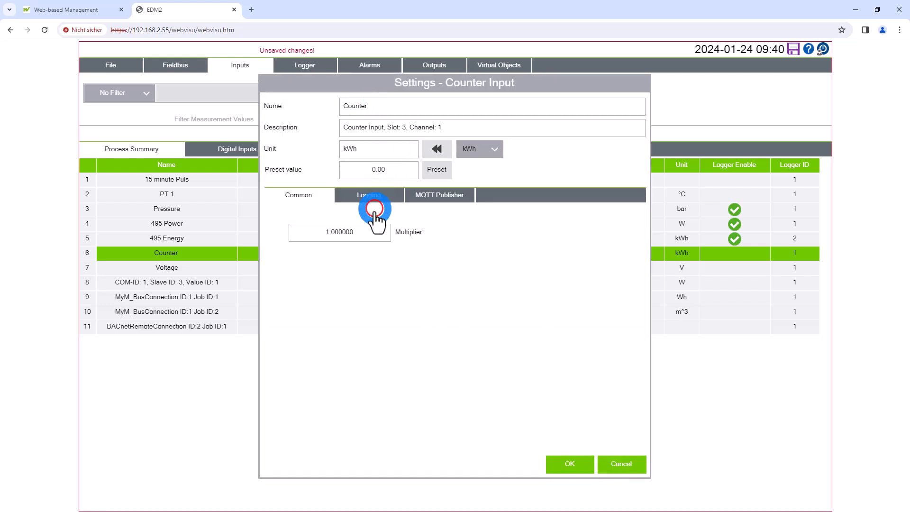
pyautogui.click(303, 247)
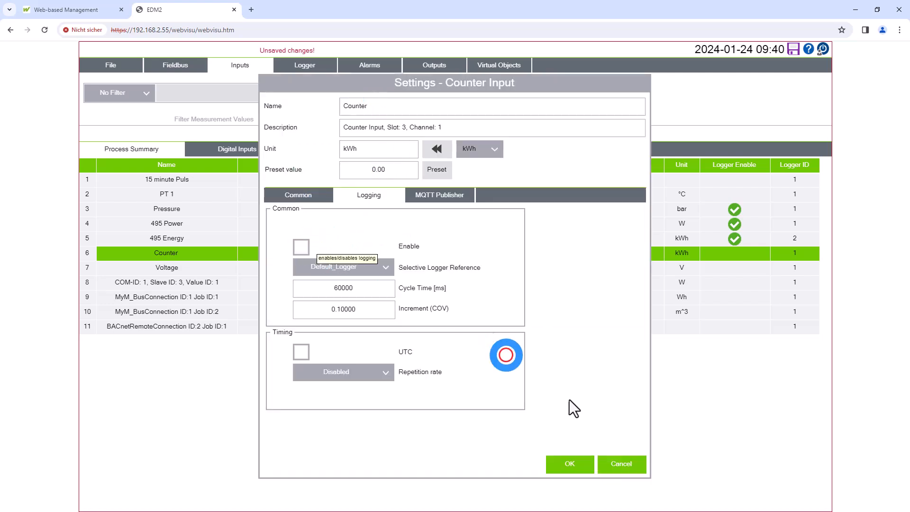
pyautogui.click(571, 467)
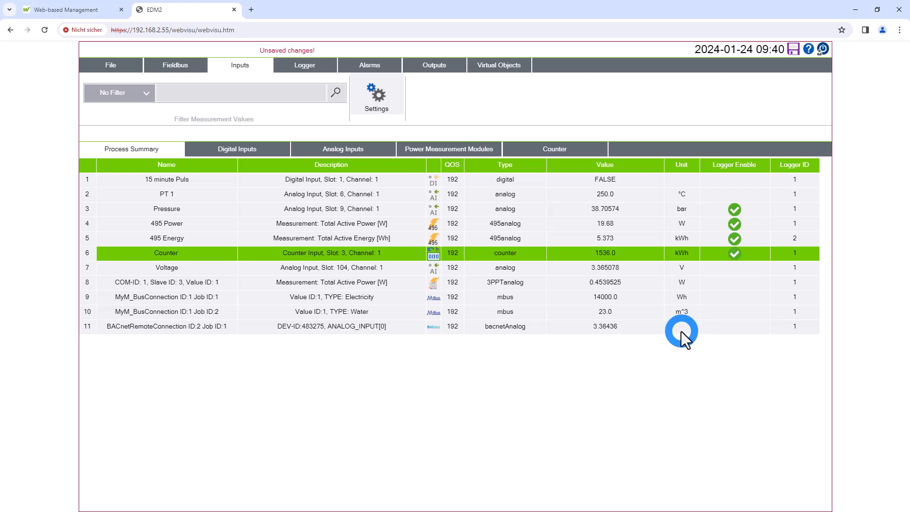
# Enable logging of the Voltage input with SD as its selective logger and a cycle time of 5000 ms
pyautogui.click(475, 269)
pyautogui.click(386, 90)
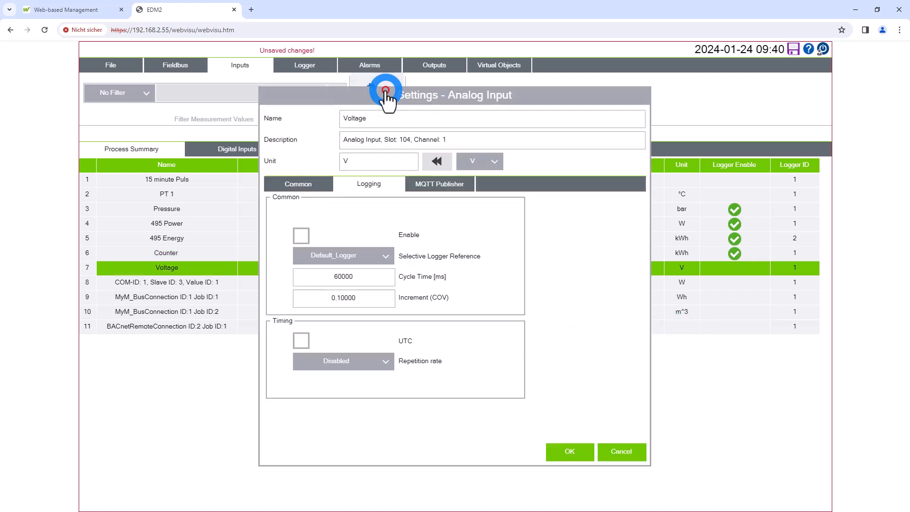
pyautogui.click(306, 240)
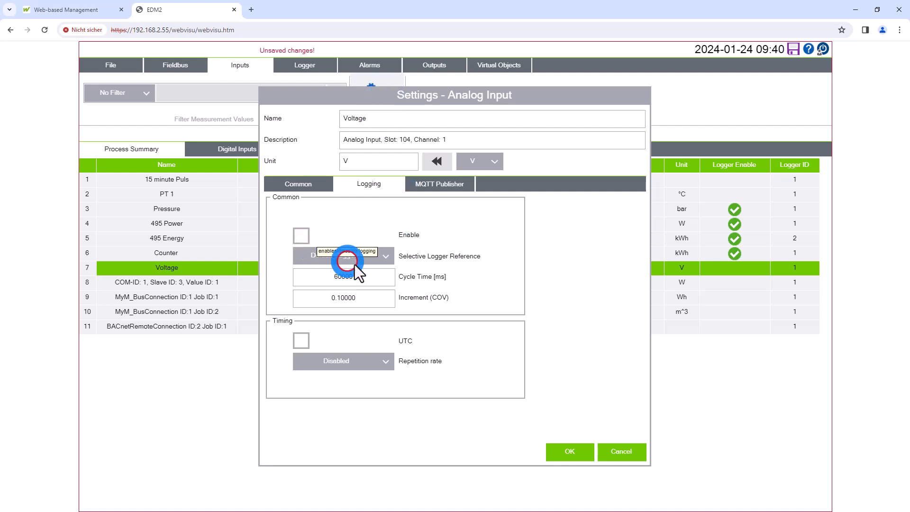
pyautogui.click(365, 257)
pyautogui.click(347, 287)
pyautogui.doubleClick(388, 278)
pyautogui.write('5000')
pyautogui.press('Return')
pyautogui.click(481, 467)
pyautogui.click(569, 452)
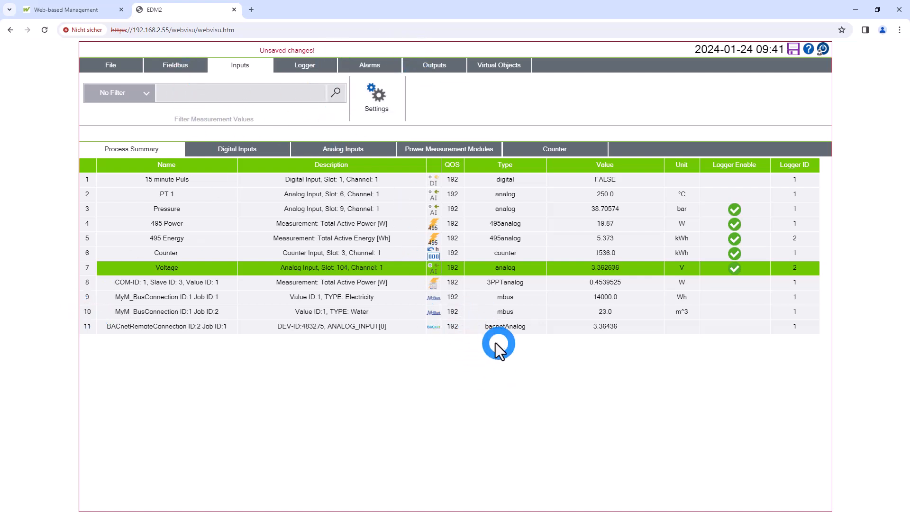
# Examine the M-Bus connection on the fieldbus page, selecting both measurement values of the Water device
pyautogui.click(168, 64)
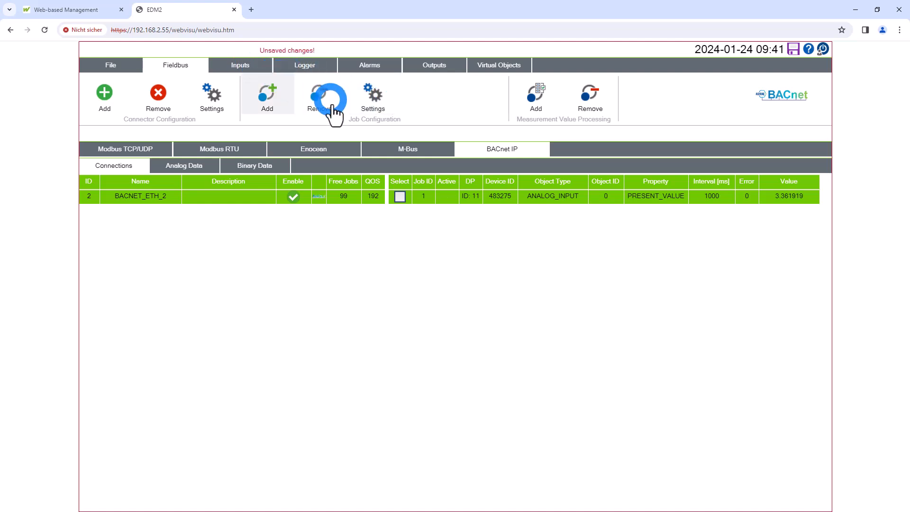
pyautogui.click(411, 149)
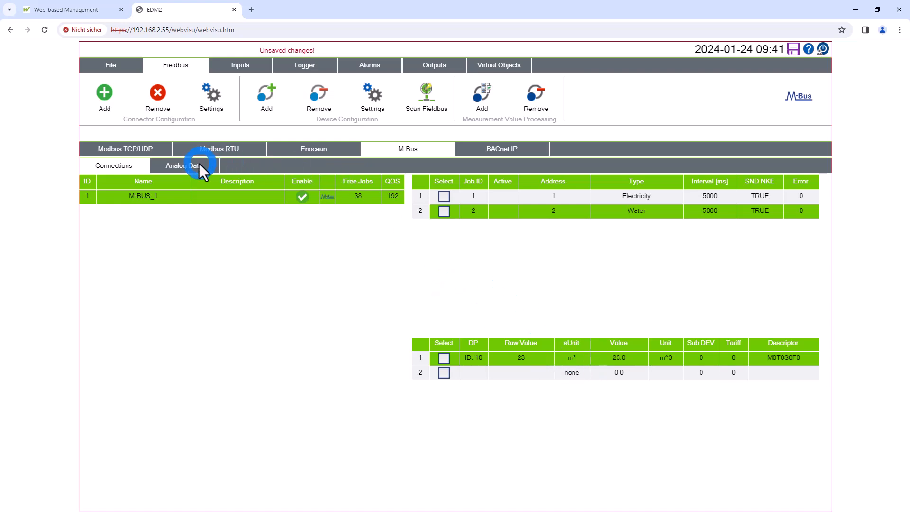
pyautogui.click(444, 362)
pyautogui.click(444, 372)
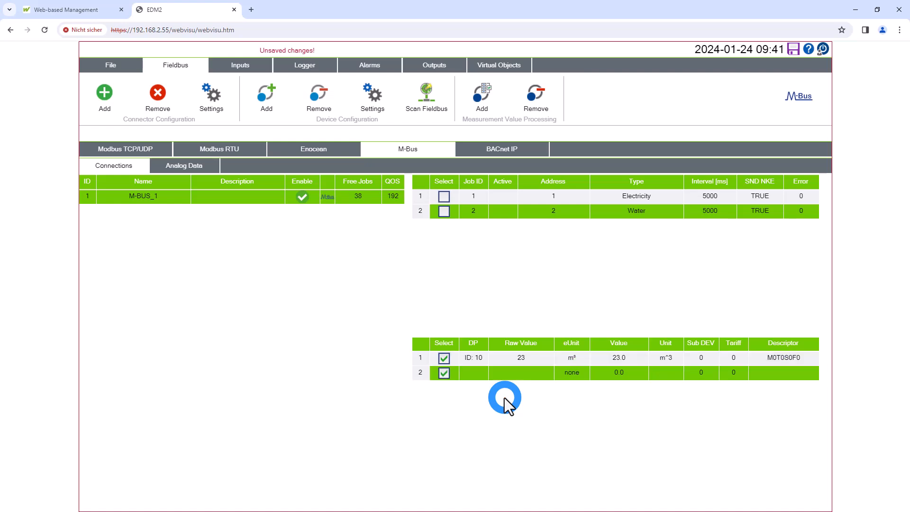
pyautogui.click(380, 97)
pyautogui.click(535, 346)
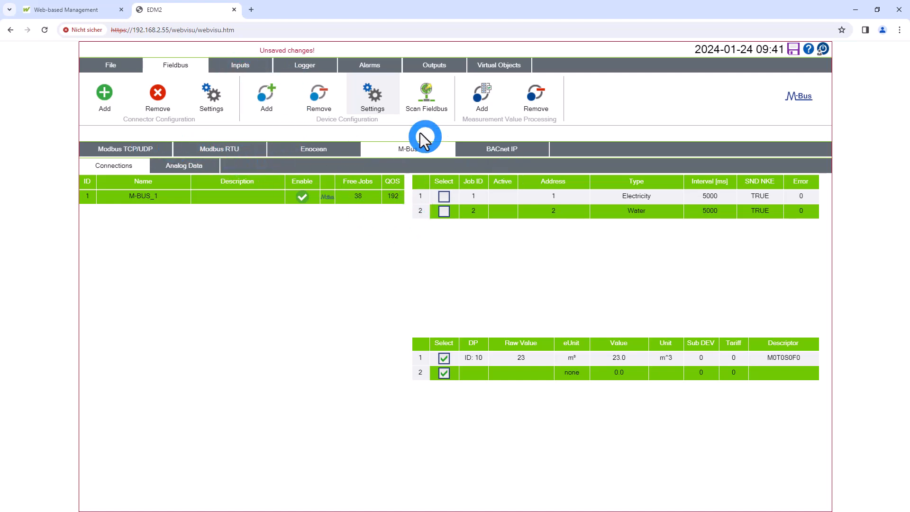
# Examine the shared logging settings of the 495 Power and 495 Energy measurements by selecting both on the 750-495 module
pyautogui.click(240, 64)
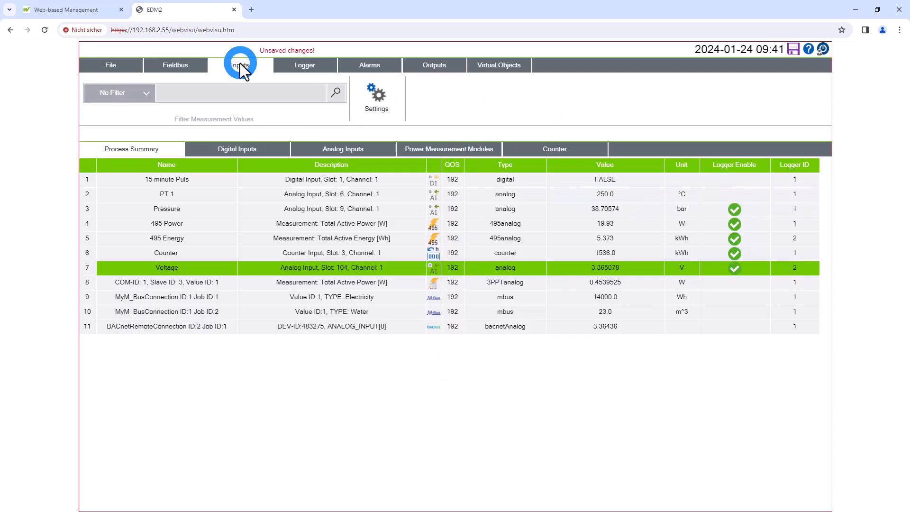
pyautogui.click(454, 149)
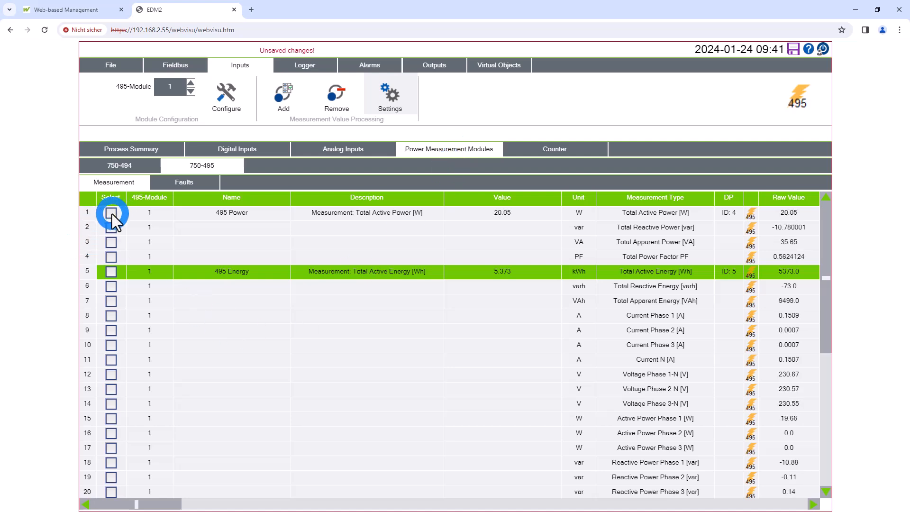
pyautogui.click(111, 213)
pyautogui.click(111, 272)
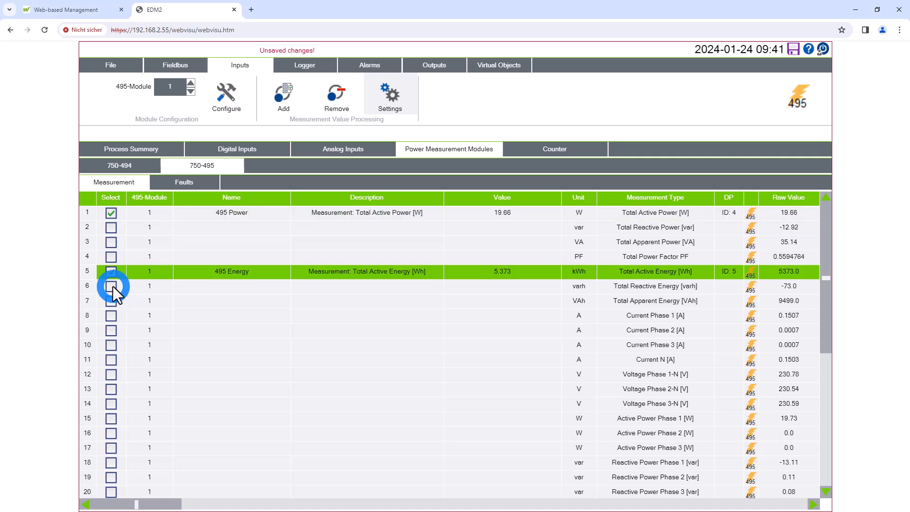
pyautogui.click(392, 97)
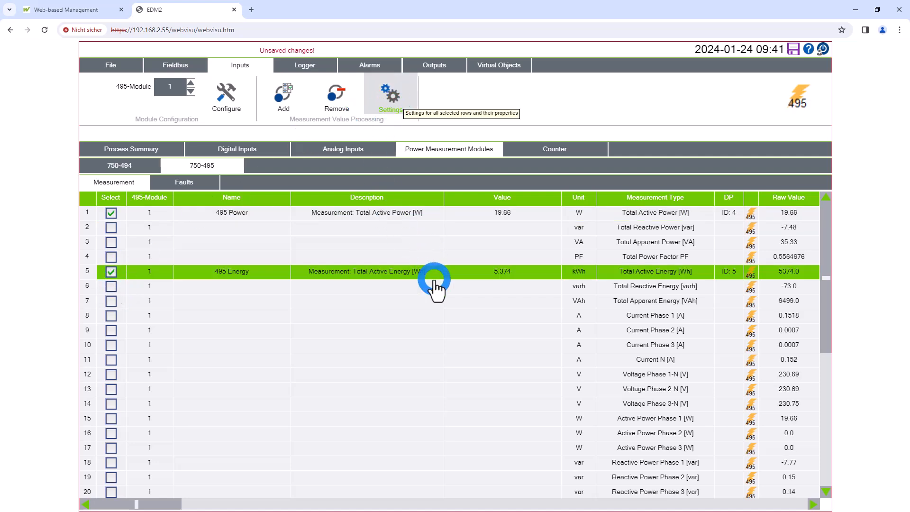
pyautogui.click(622, 451)
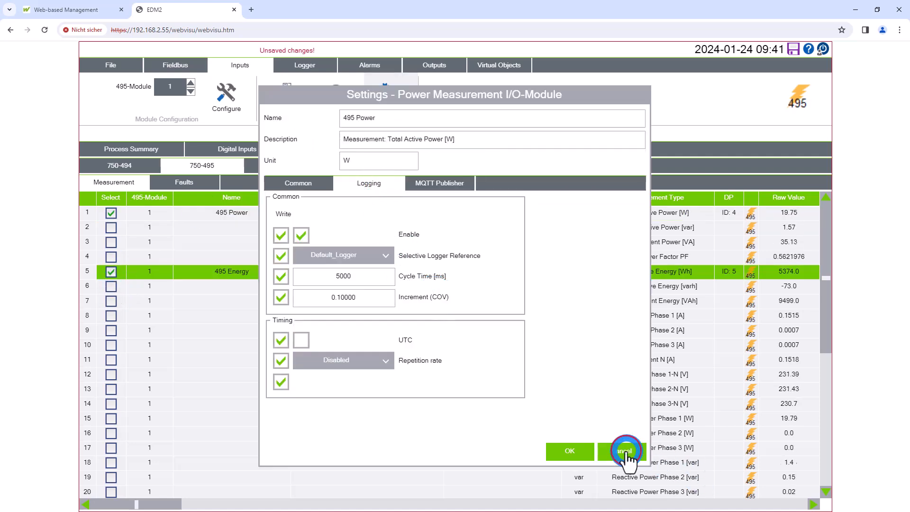
pyautogui.click(177, 76)
# Enable logging of the M-Bus Electricity input (Job ID:1) to Default_Logger with a cycle time of 5000 ms
pyautogui.click(142, 149)
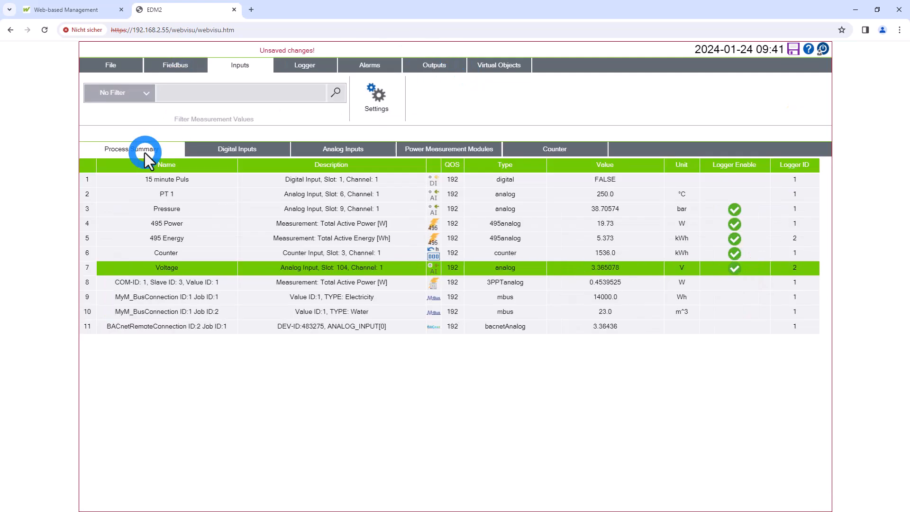
pyautogui.click(569, 305)
pyautogui.click(687, 294)
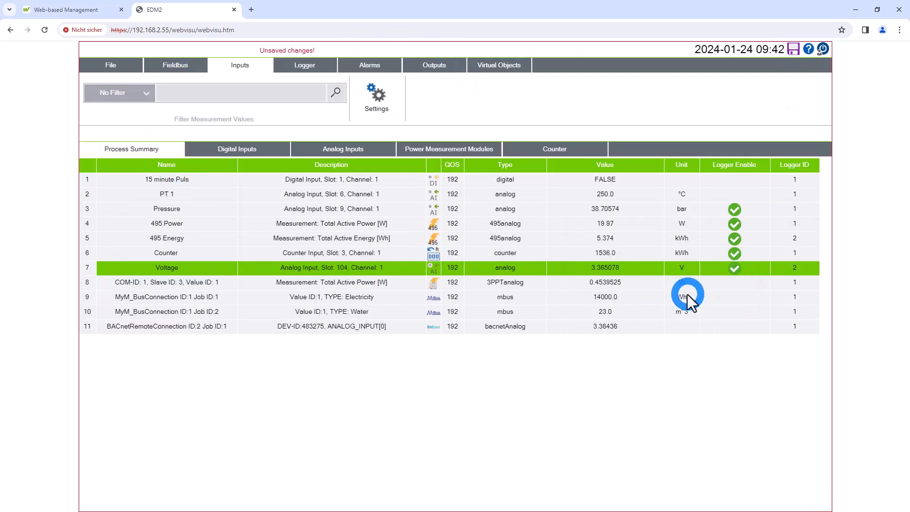
pyautogui.click(678, 269)
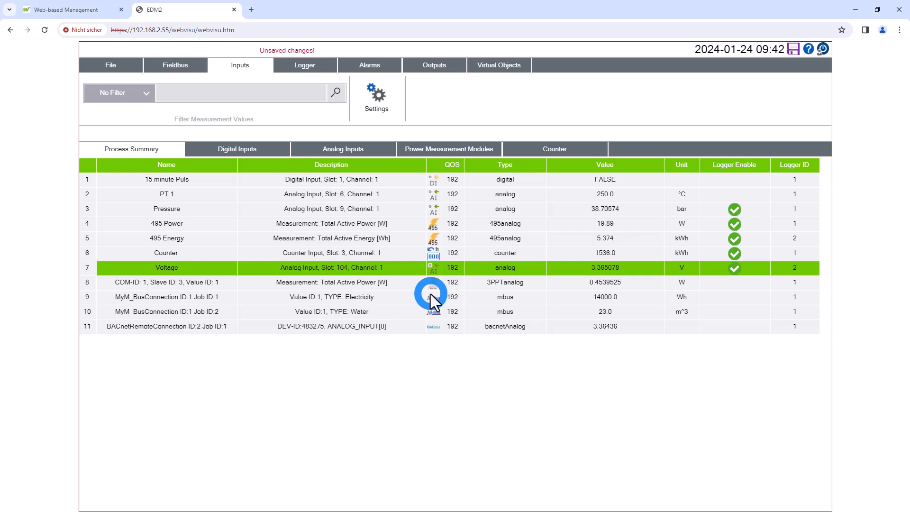
pyautogui.click(723, 296)
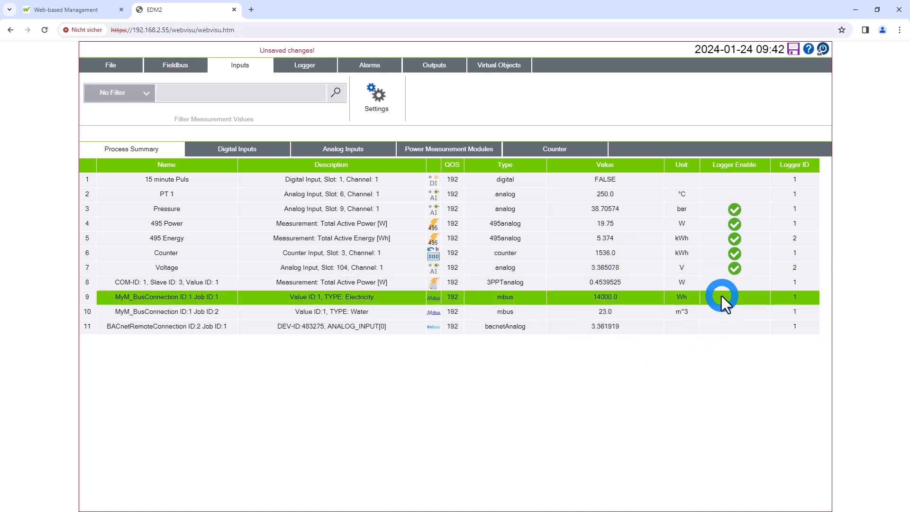
pyautogui.click(375, 97)
pyautogui.click(372, 189)
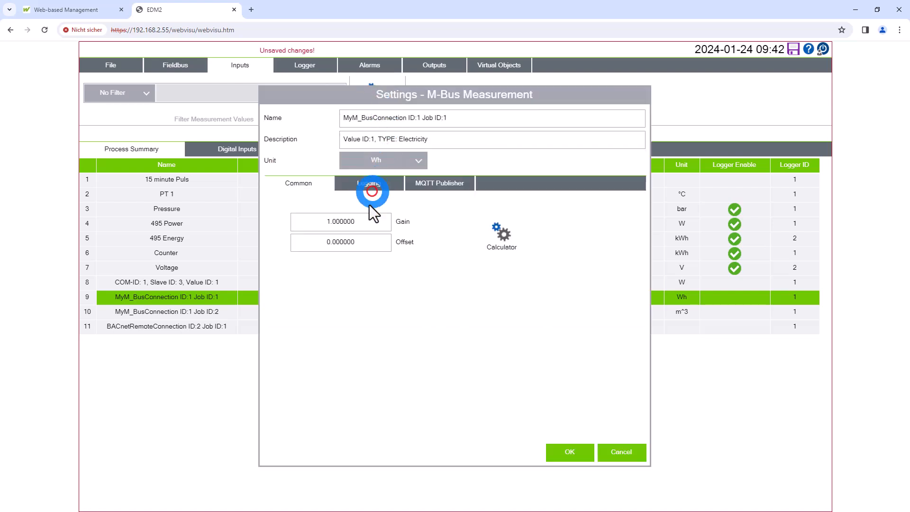
pyautogui.click(309, 231)
pyautogui.click(371, 277)
pyautogui.write('5000')
pyautogui.press('Return')
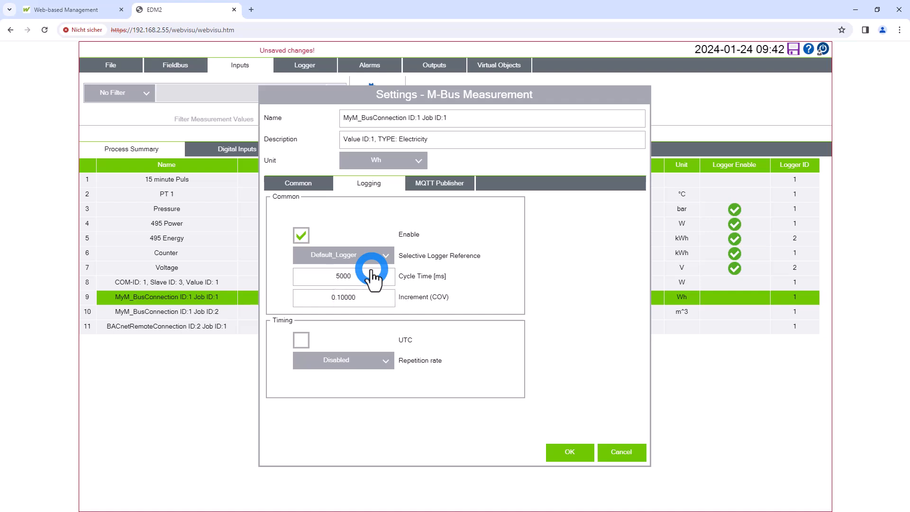
pyautogui.click(577, 456)
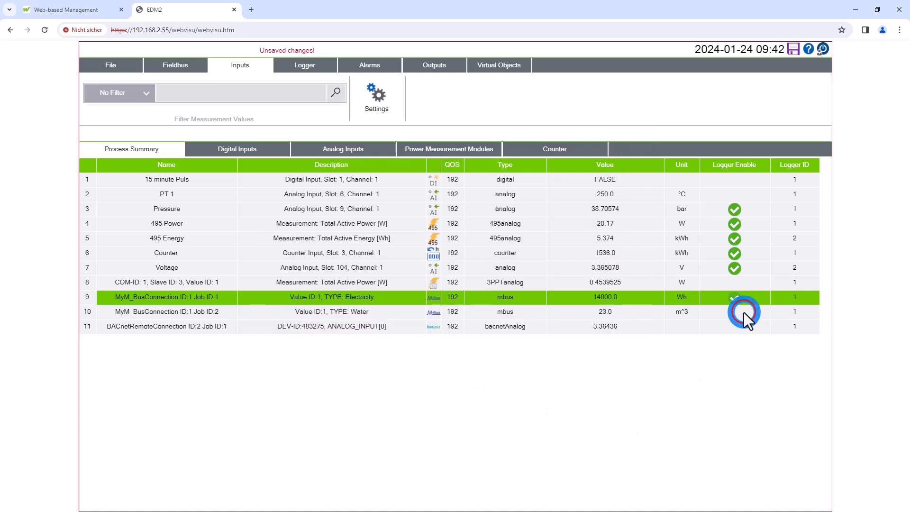
# Enable logging of the M-Bus Water input (Job ID:2) to Default_Logger with a cycle time of 5000 ms
pyautogui.click(744, 312)
pyautogui.click(382, 100)
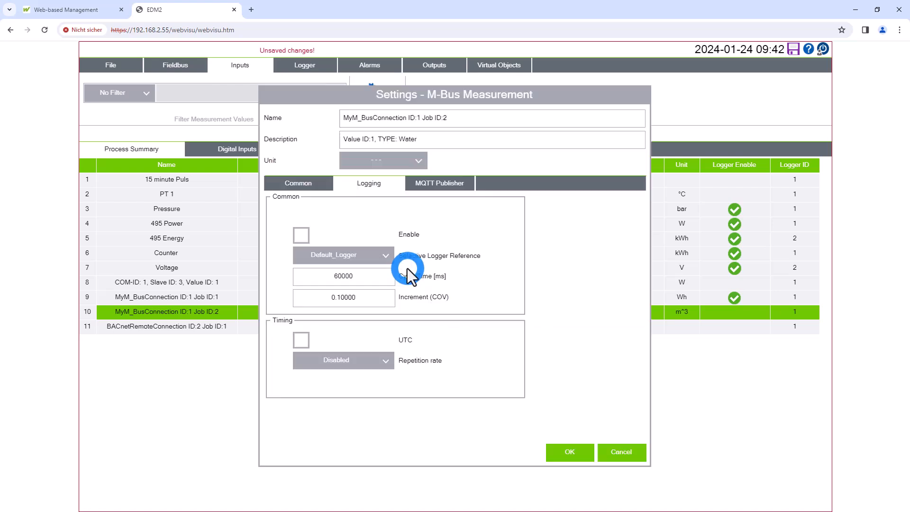
pyautogui.click(304, 237)
pyautogui.click(358, 281)
pyautogui.write('5000')
pyautogui.press('Return')
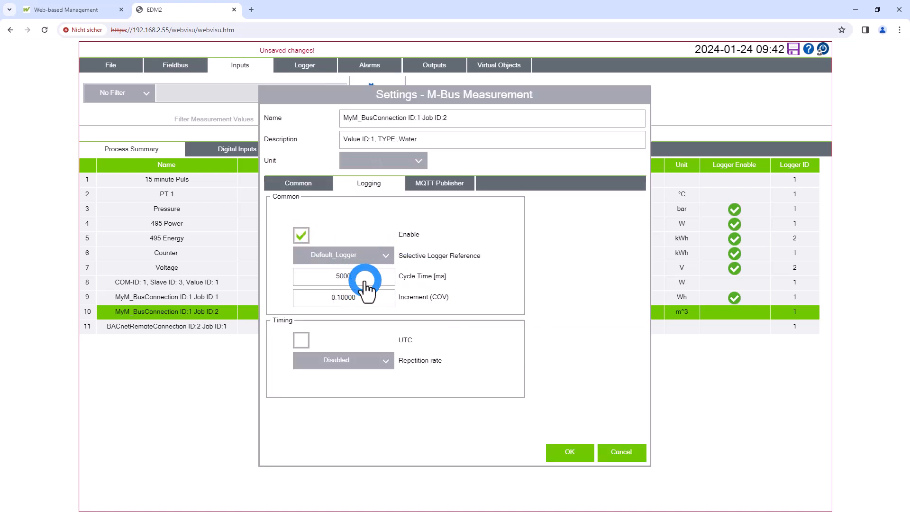
pyautogui.click(581, 451)
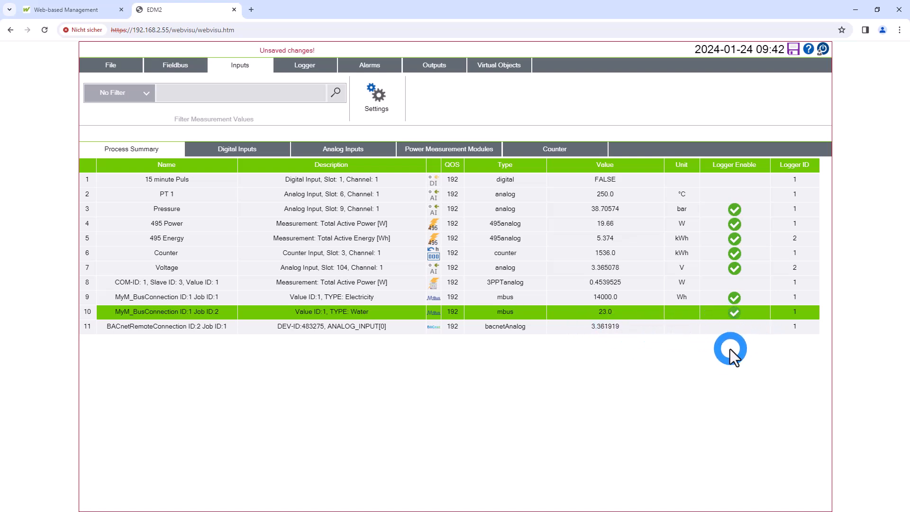
# Display the list of selective loggers to review their status and destinations
pyautogui.click(321, 92)
pyautogui.click(312, 67)
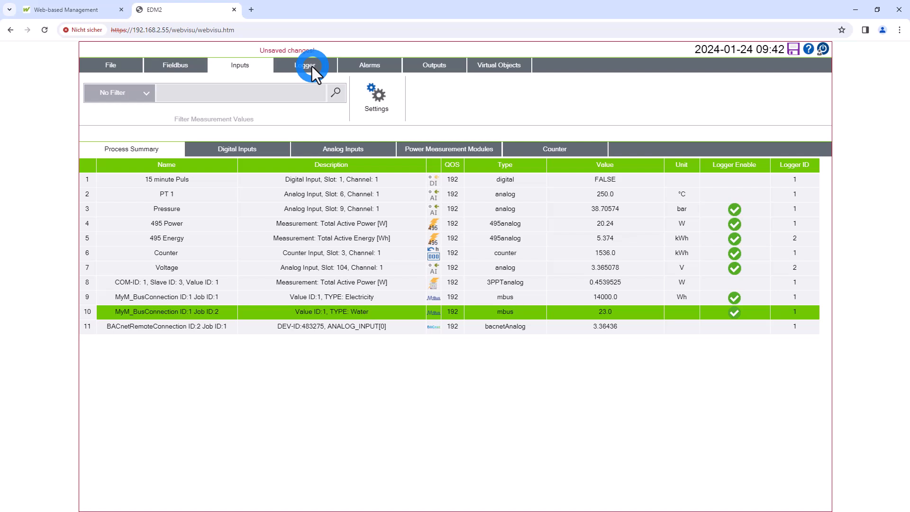
pyautogui.click(312, 66)
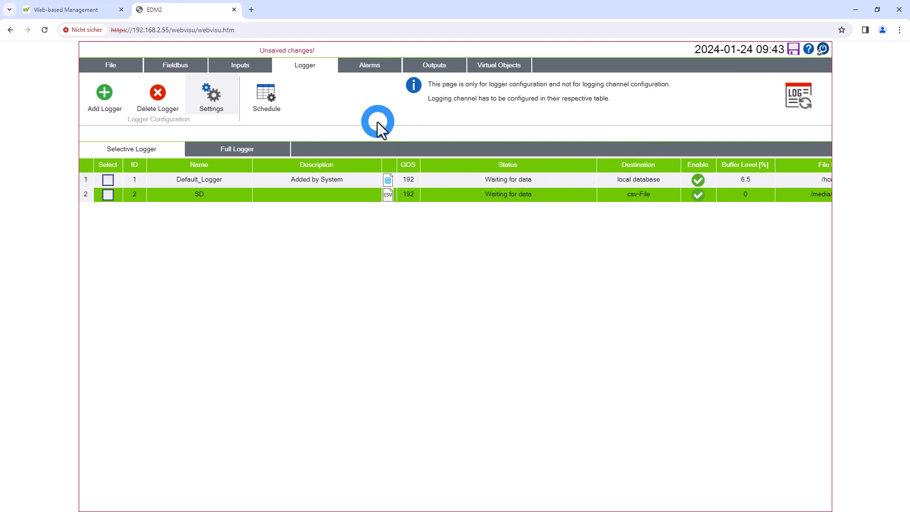
# Add a first alarm and set its type to Alarm Feedback Failure
pyautogui.click(365, 64)
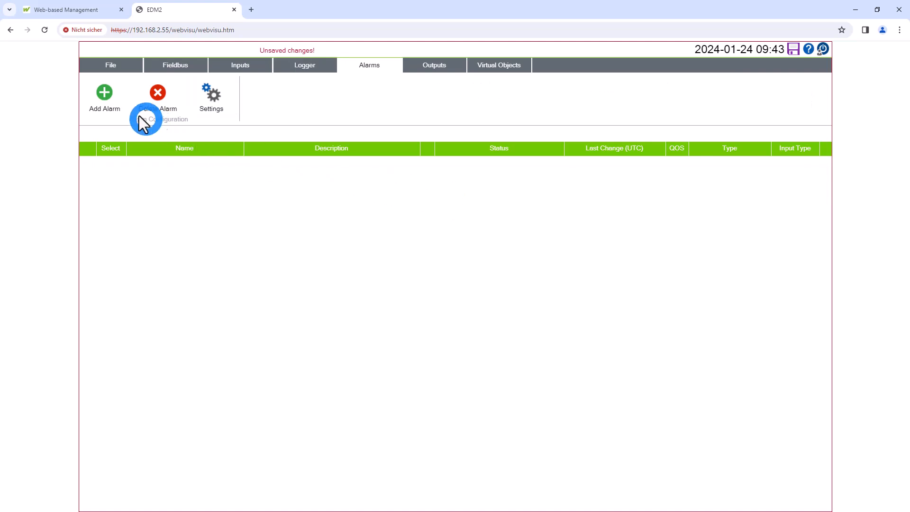
pyautogui.click(104, 93)
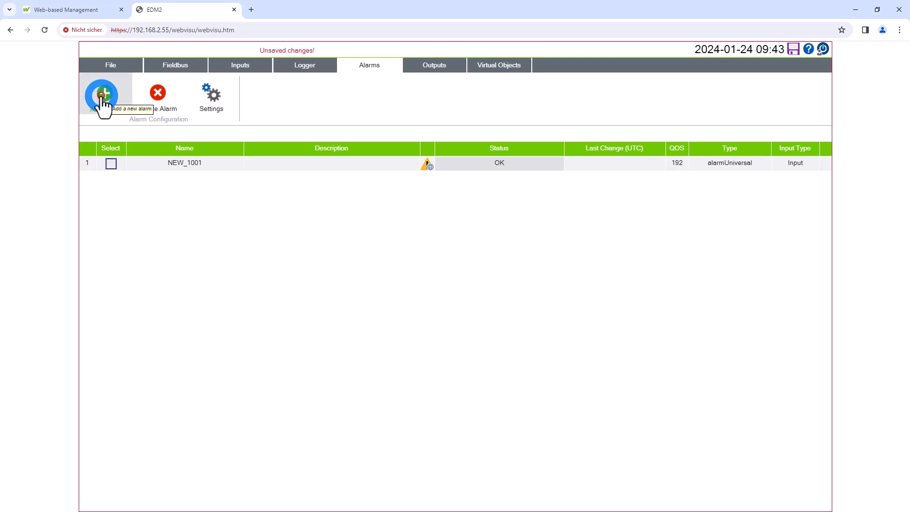
pyautogui.click(263, 163)
pyautogui.click(211, 92)
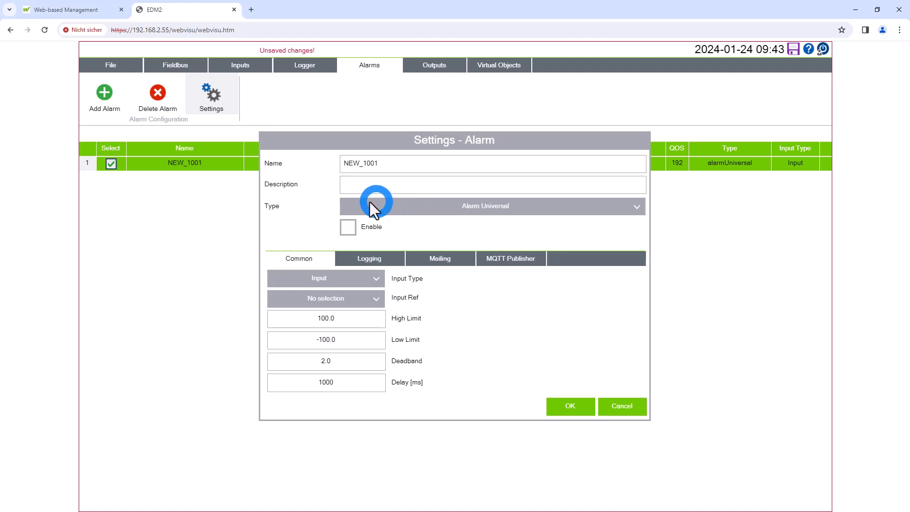
pyautogui.click(598, 209)
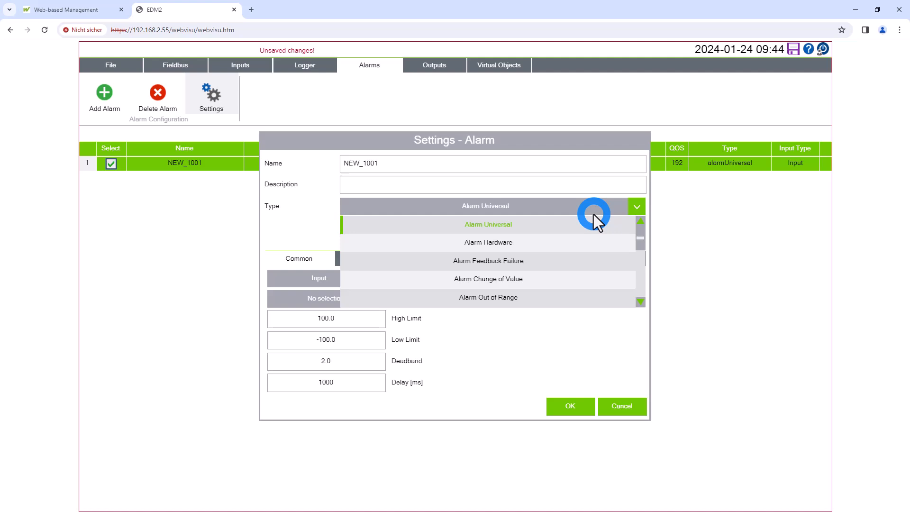
pyautogui.click(514, 245)
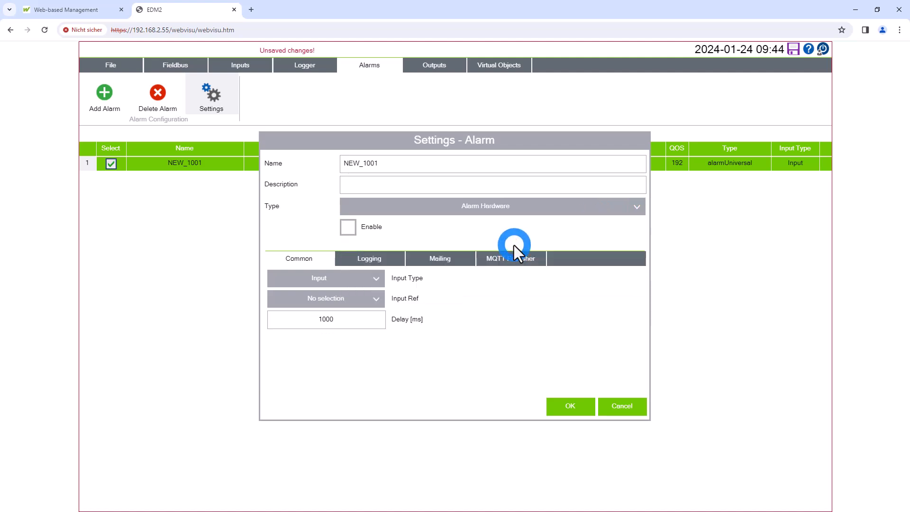
pyautogui.click(505, 204)
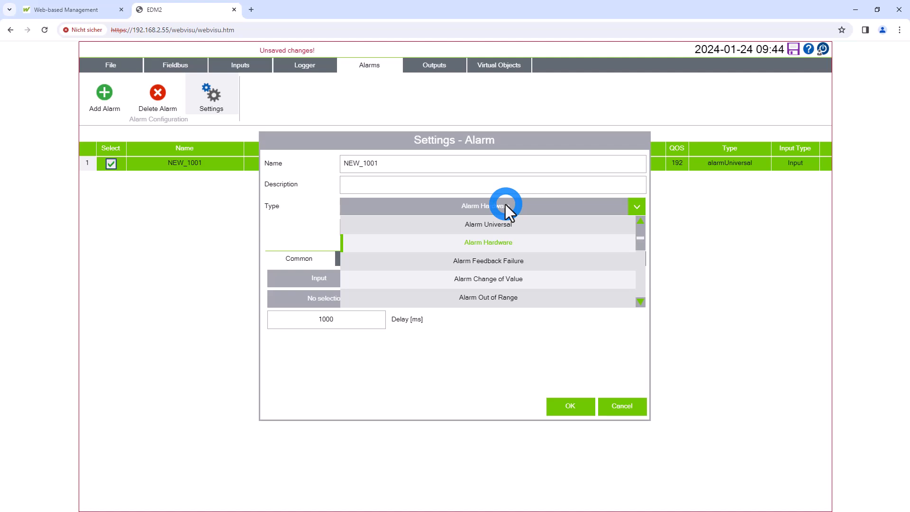
pyautogui.click(542, 261)
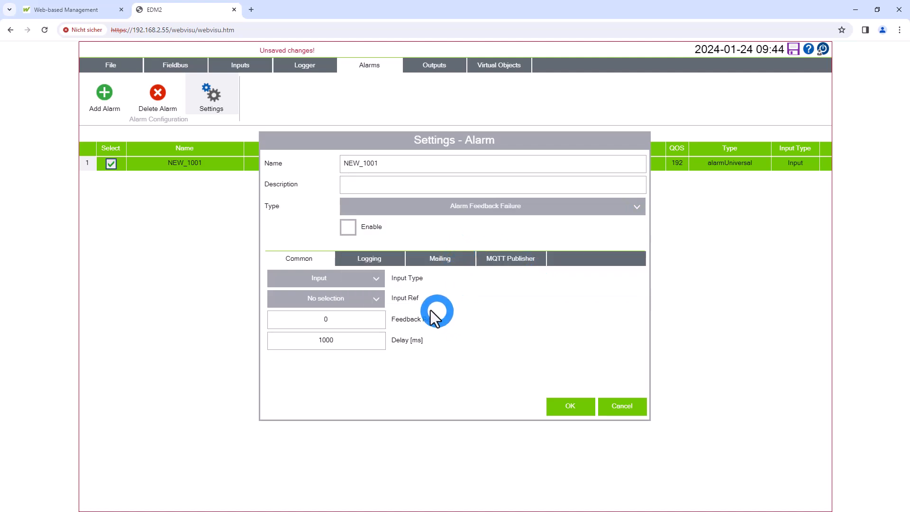
# Set the feedback failure alarm's input reference to 15 minute Puls, enable the alarm and apply its settings
pyautogui.click(363, 298)
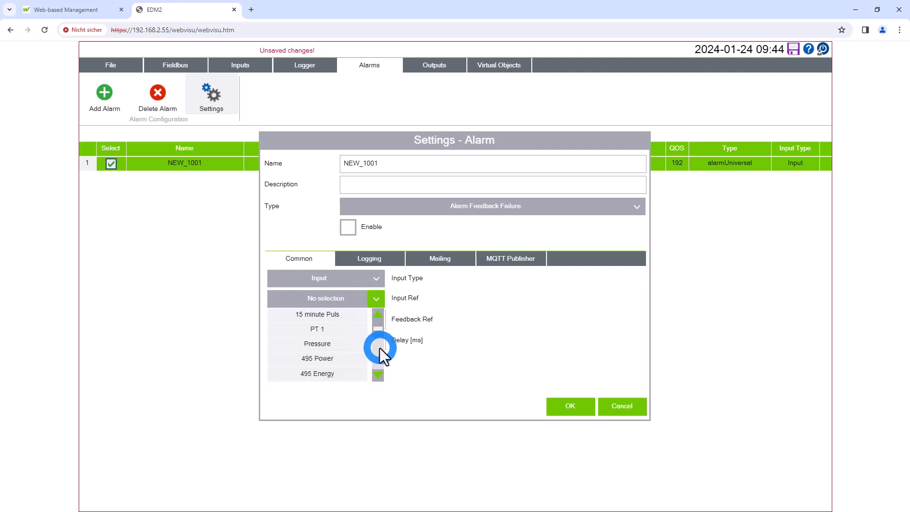
pyautogui.click(326, 313)
pyautogui.click(408, 404)
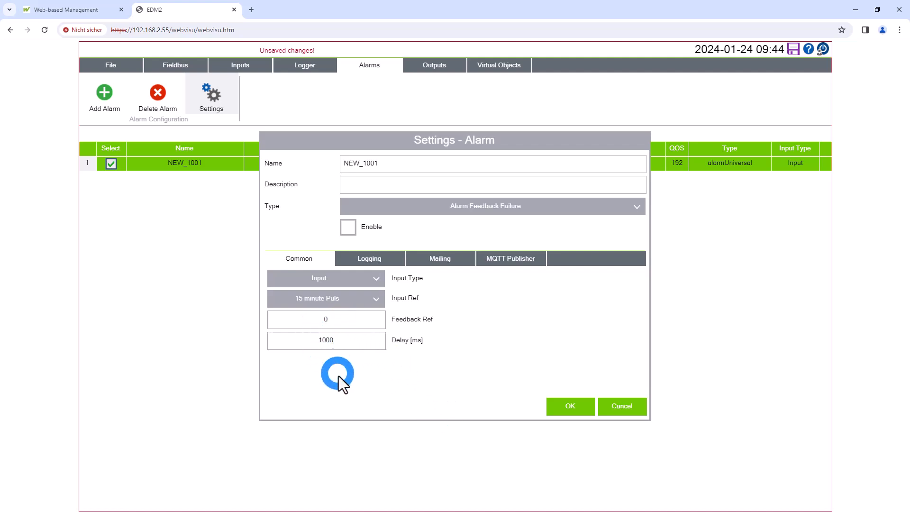
pyautogui.click(350, 231)
pyautogui.click(570, 413)
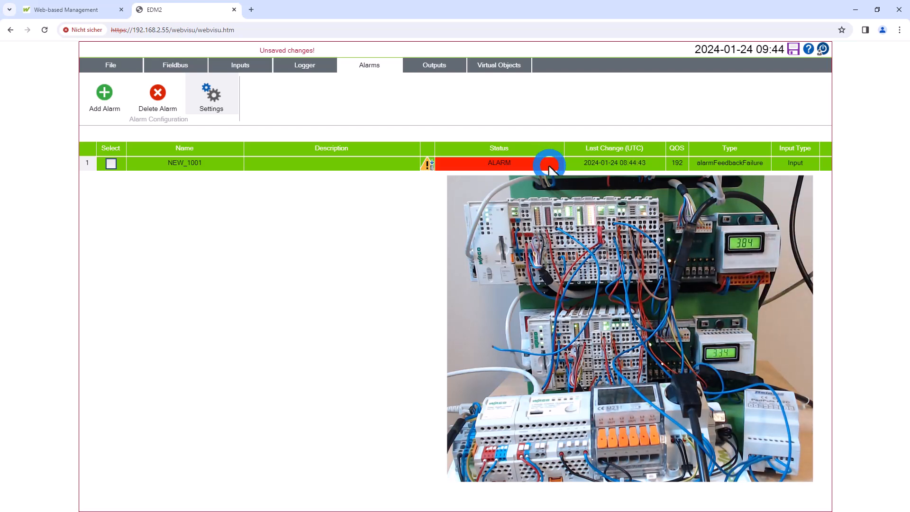
# Add a second alarm of type Alarm Universal and set its input reference to Pressure
pyautogui.click(104, 100)
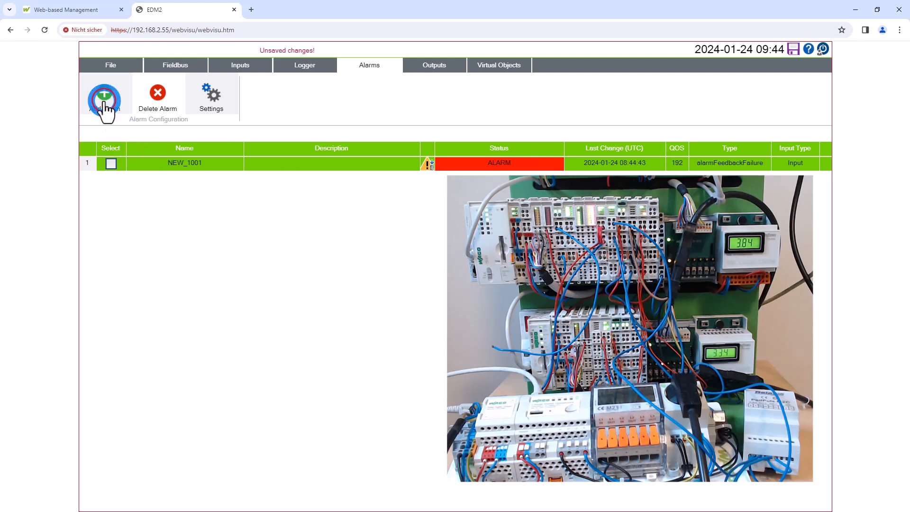
pyautogui.click(248, 182)
pyautogui.click(214, 97)
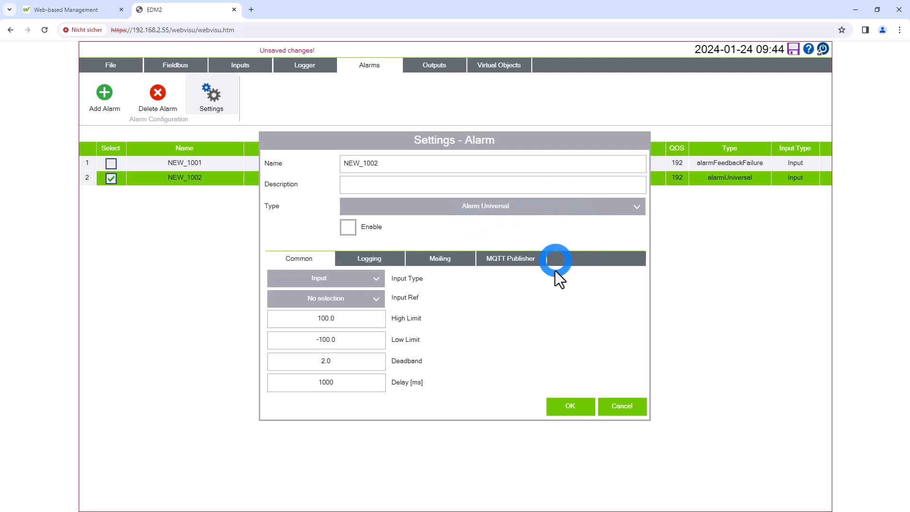
pyautogui.click(355, 301)
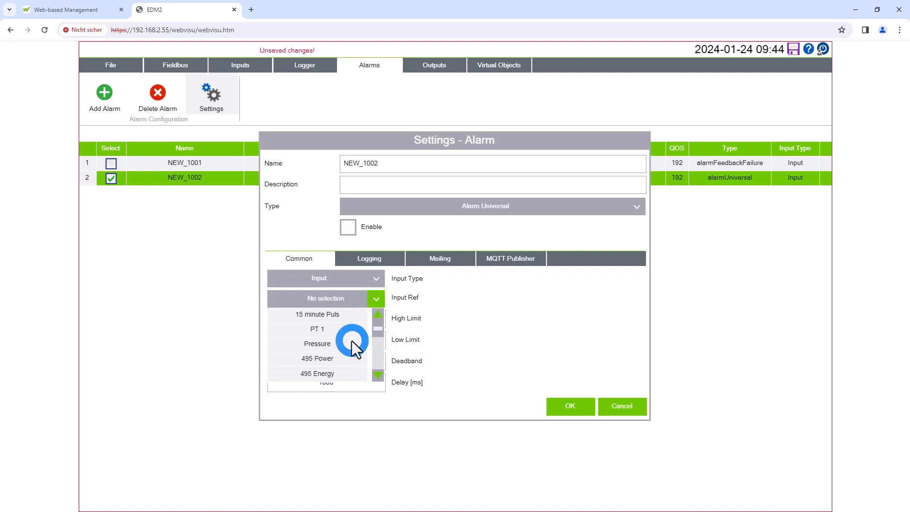
pyautogui.click(340, 345)
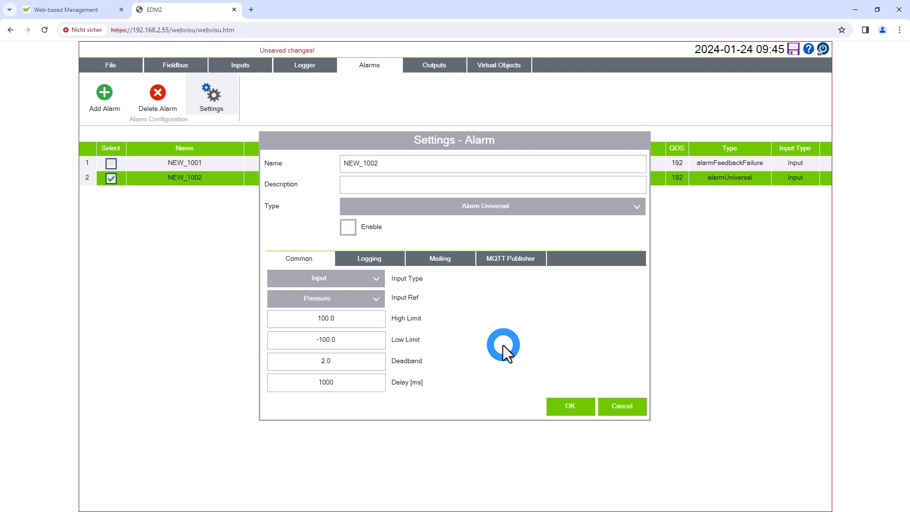
# Set the Pressure alarm's high limit to 80, enable the alarm and apply its settings
pyautogui.click(353, 318)
pyautogui.write('80')
pyautogui.click(484, 314)
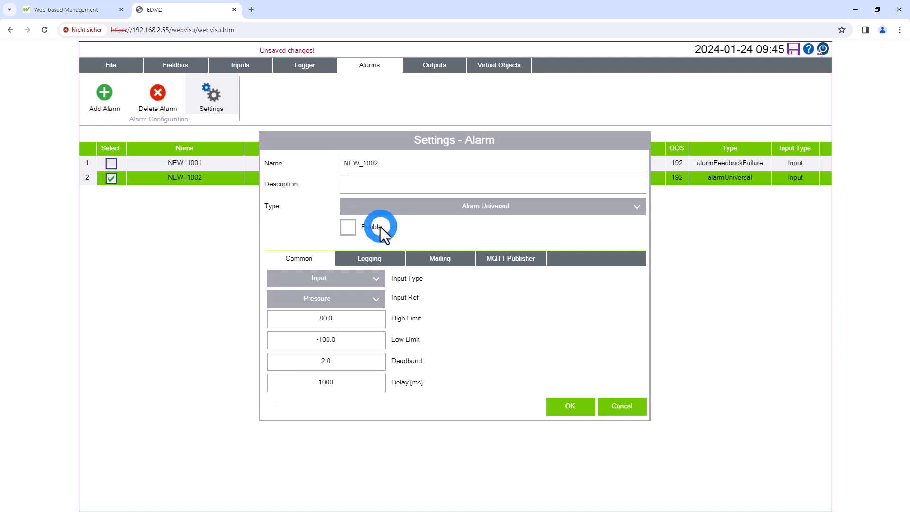
pyautogui.click(356, 222)
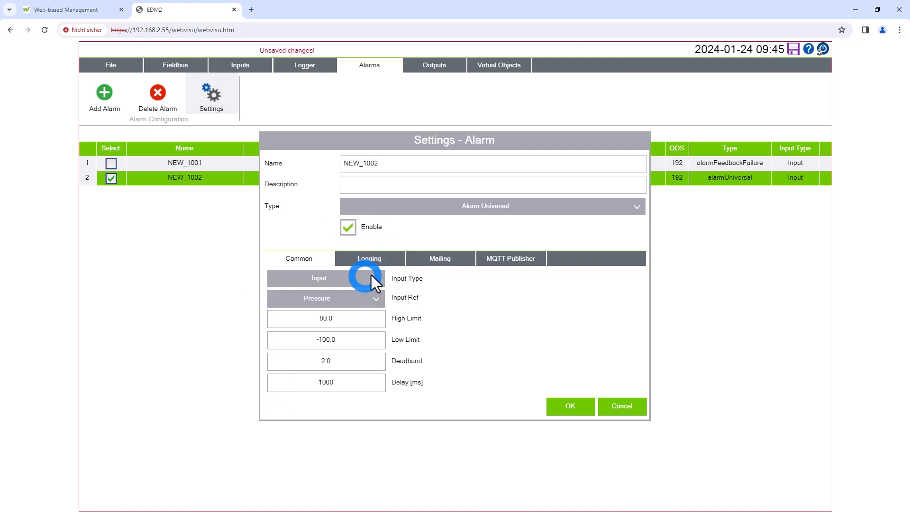
pyautogui.click(553, 411)
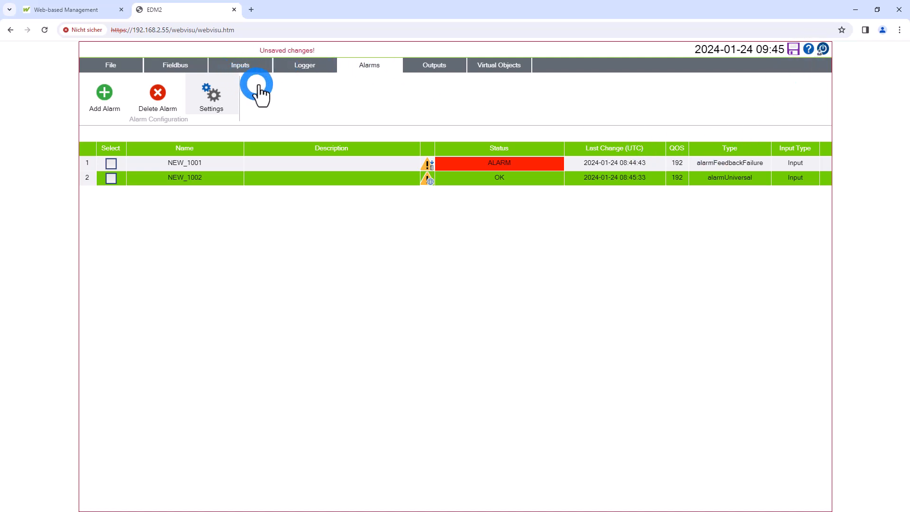
# Consult the online help on alarms, including the alarm types and parameters described under Settings - Alarm
pyautogui.click(808, 49)
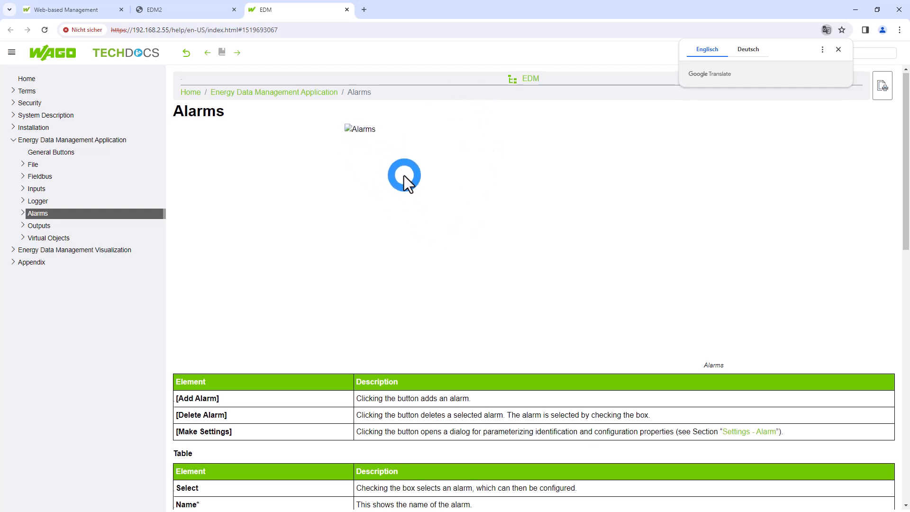
pyautogui.click(176, 11)
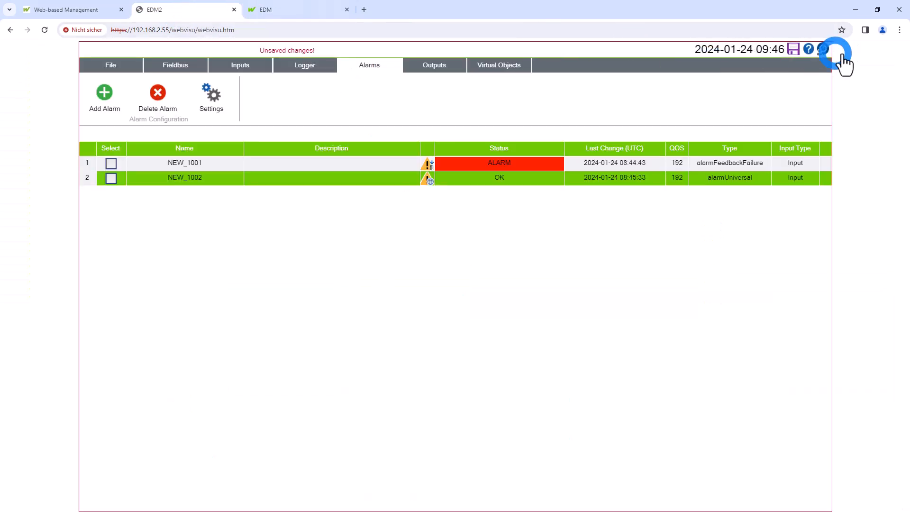
pyautogui.click(295, 16)
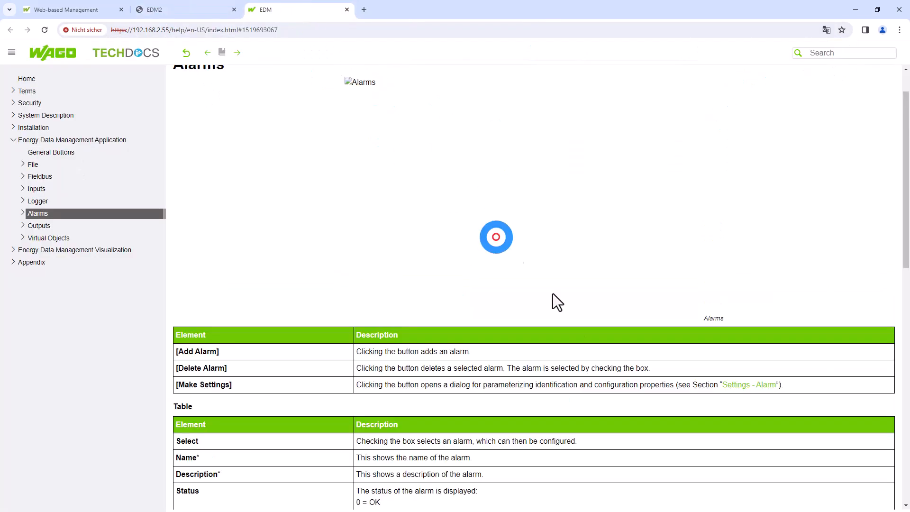
pyautogui.scroll(-5, 591, 345)
pyautogui.scroll(-4, 570, 363)
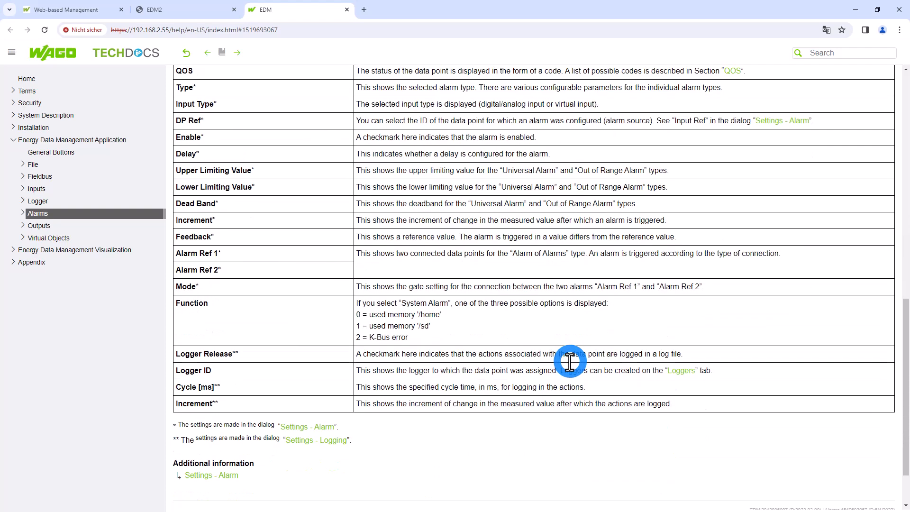
pyautogui.click(323, 428)
pyautogui.scroll(-7, 652, 385)
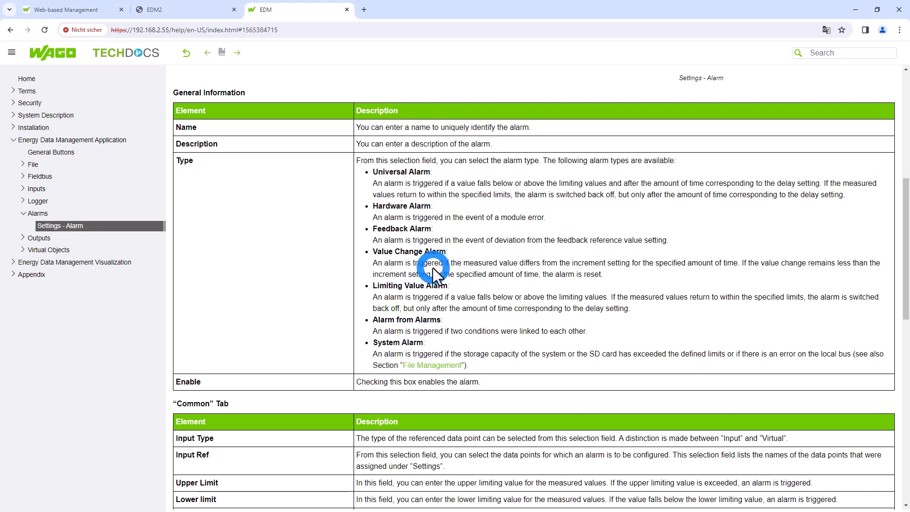
pyautogui.click(347, 10)
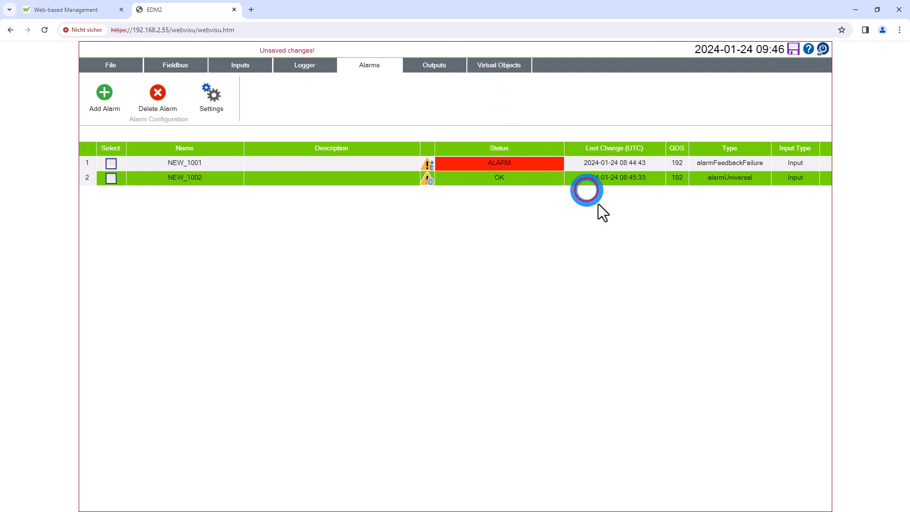
# Consult the online help page on the virtual objects summary
pyautogui.click(500, 68)
pyautogui.click(809, 48)
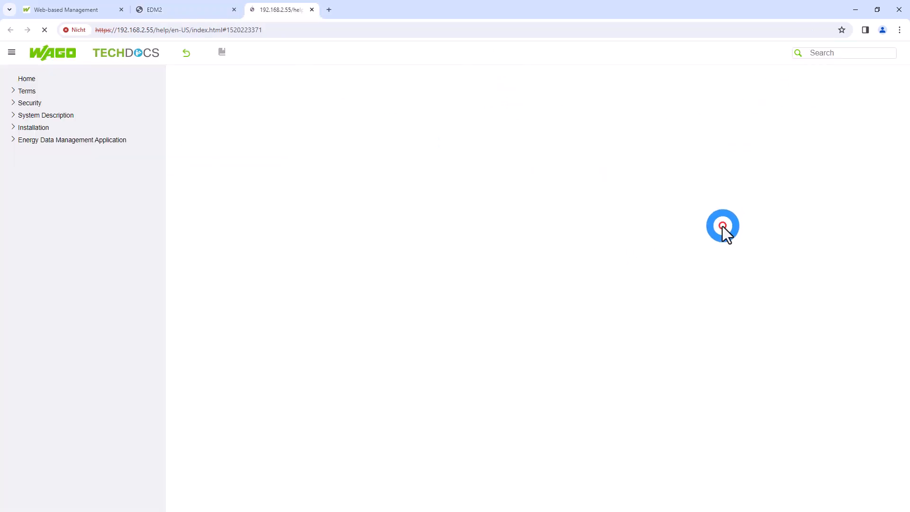
pyautogui.scroll(-6, 678, 240)
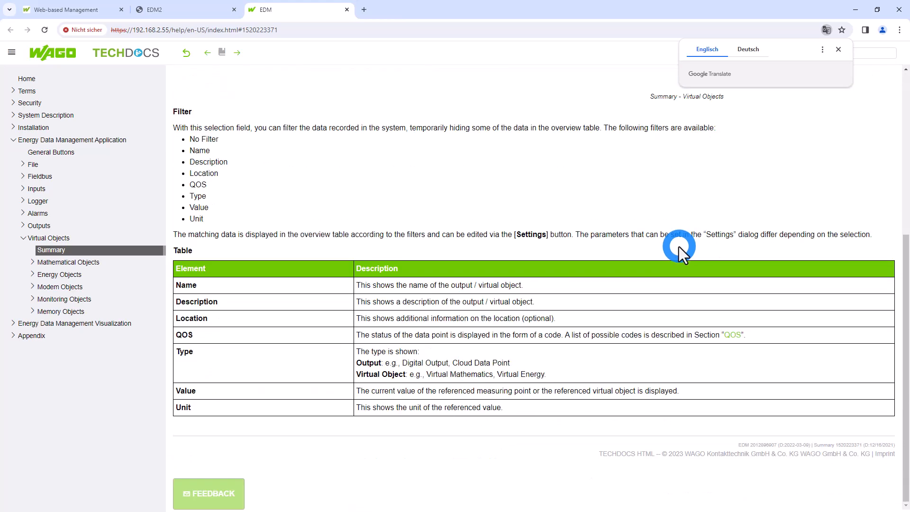
pyautogui.click(350, 13)
# Add a third alarm and set its type to Alarm of Alarms
pyautogui.click(379, 63)
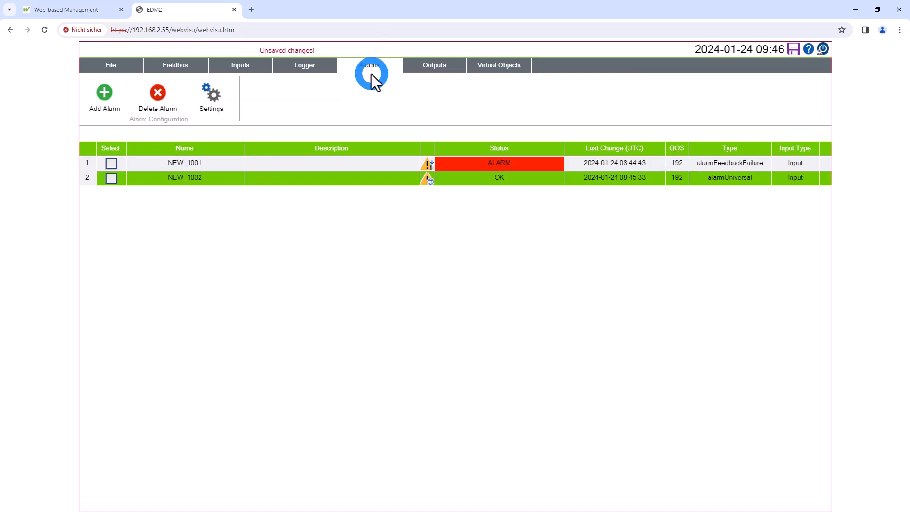
pyautogui.click(112, 100)
pyautogui.click(283, 197)
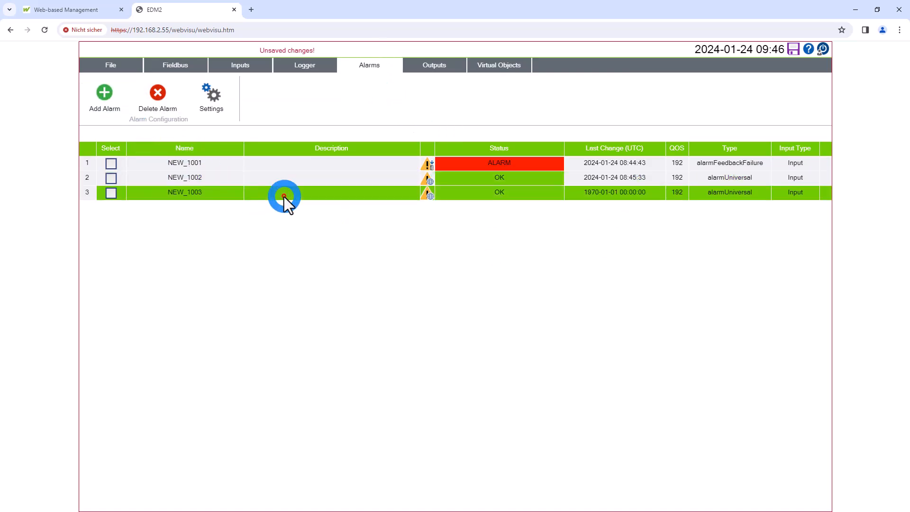
pyautogui.click(214, 99)
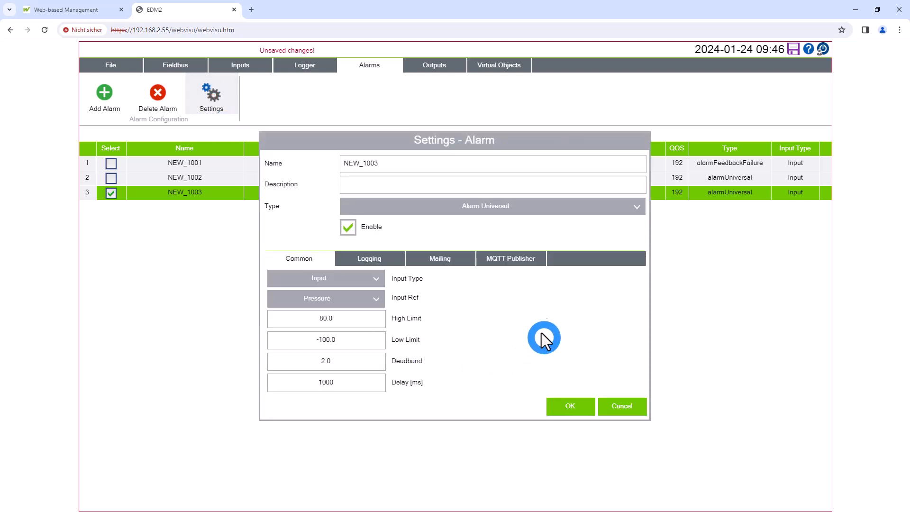
pyautogui.click(522, 212)
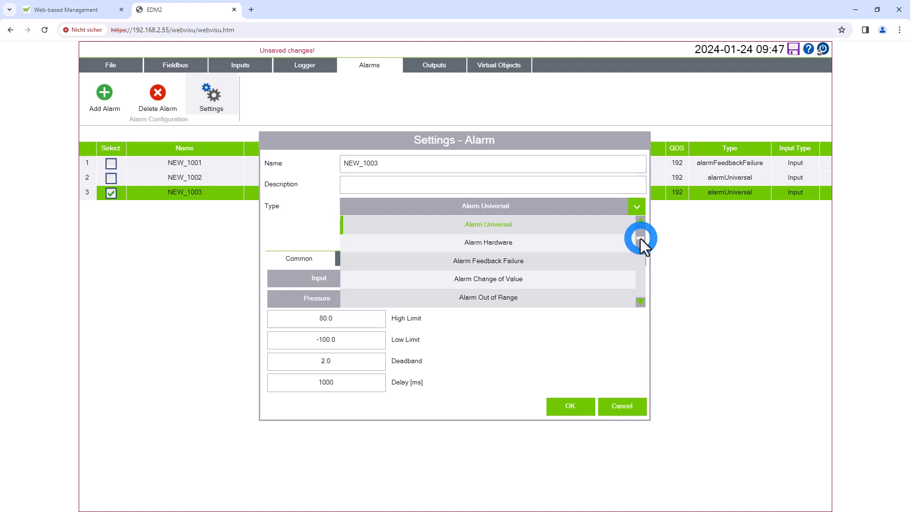
pyautogui.moveTo(641, 238); pyautogui.dragTo(639, 261)
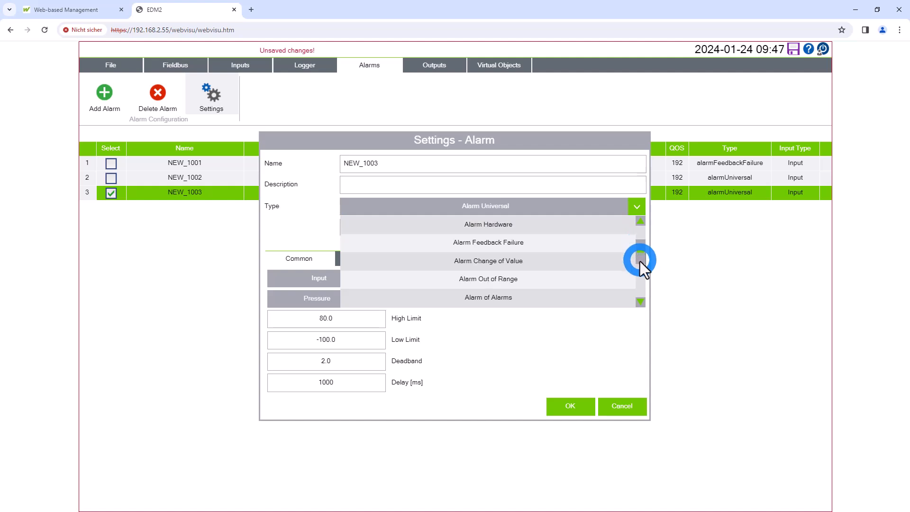
pyautogui.click(545, 300)
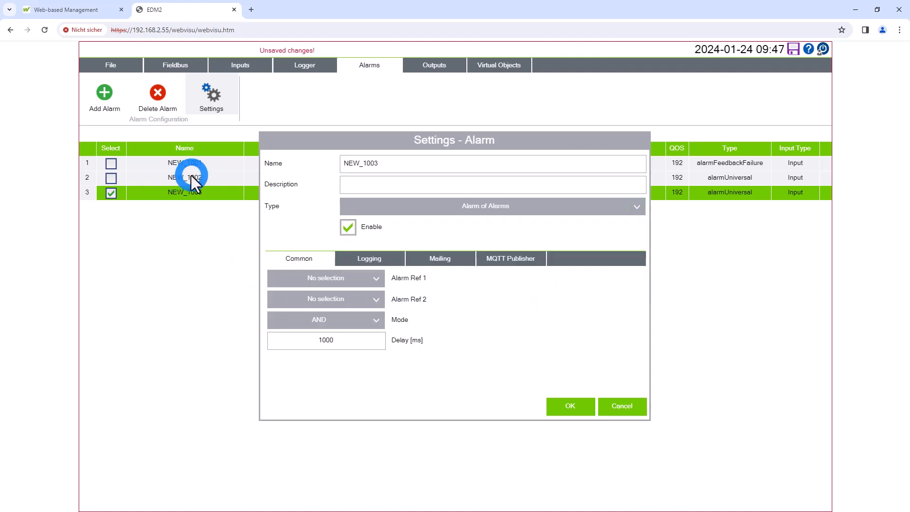
# Link alarms NEW_1001 and NEW_1002 as Alarm Ref 1 and Alarm Ref 2 using AND mode
pyautogui.click(357, 280)
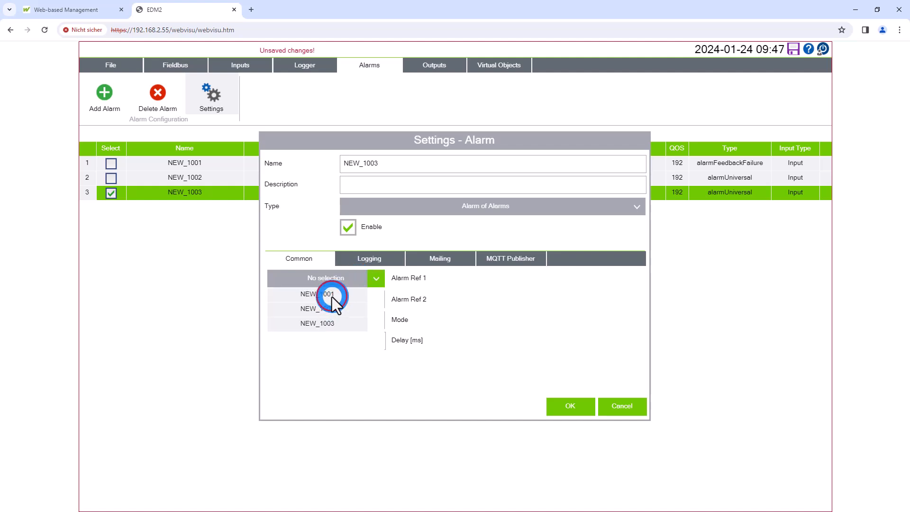
pyautogui.click(332, 294)
pyautogui.click(374, 303)
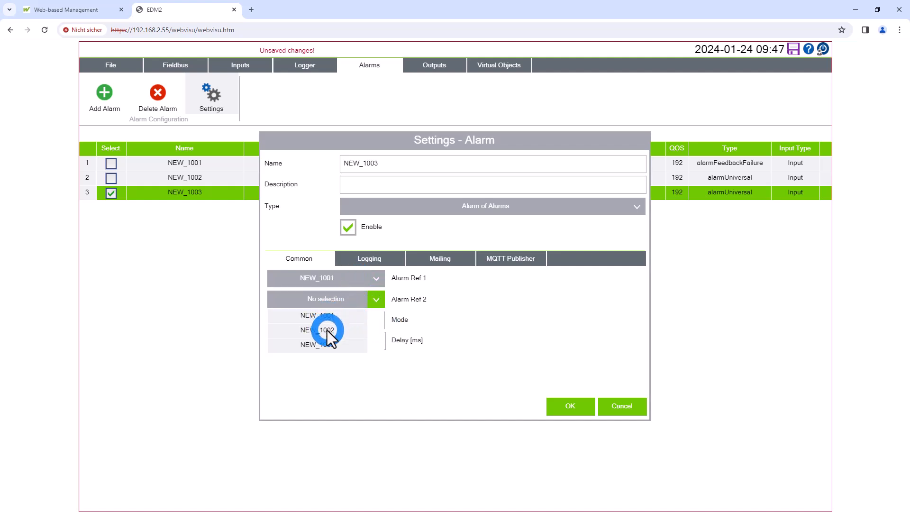
pyautogui.click(328, 330)
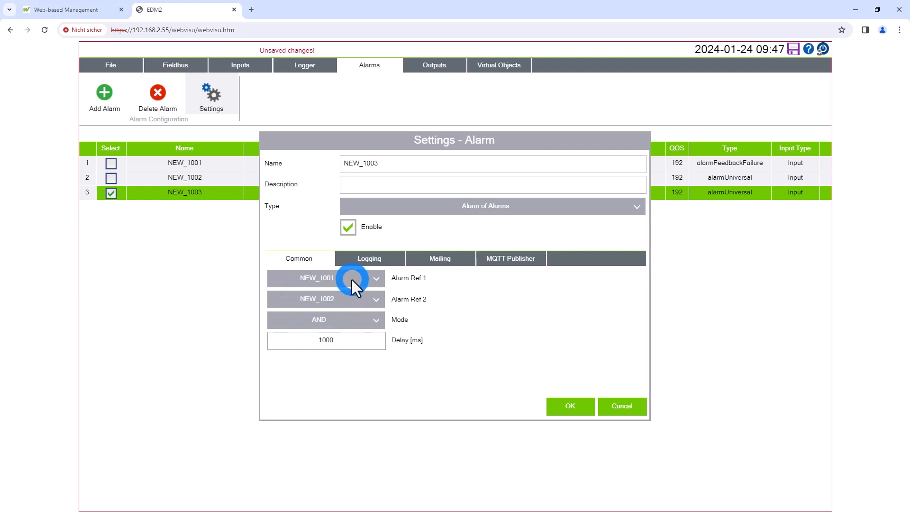
pyautogui.click(349, 323)
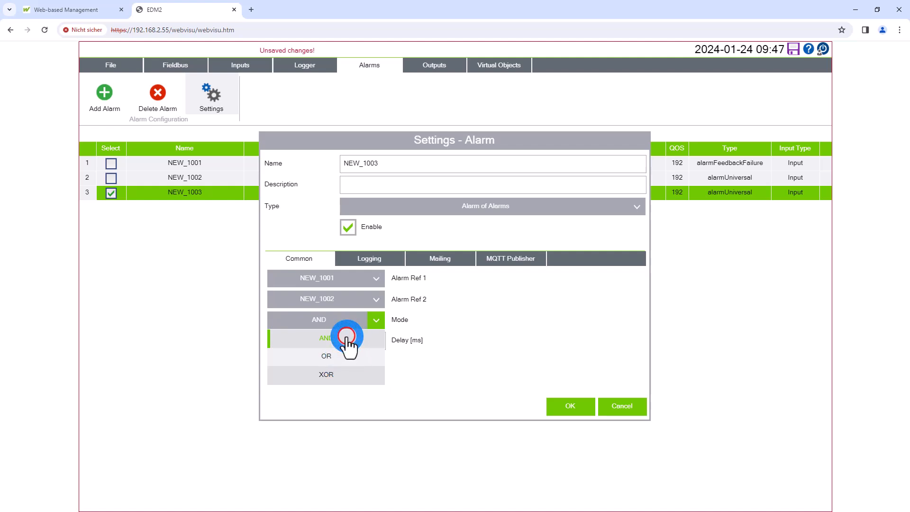
pyautogui.click(351, 342)
# Rename the combined alarm to Superalarm and apply its settings
pyautogui.doubleClick(399, 158)
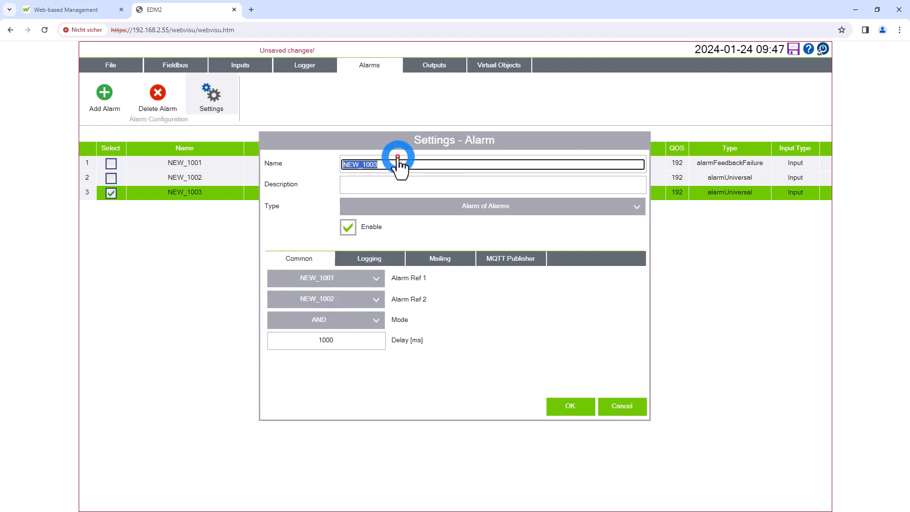
pyautogui.write('Supe')
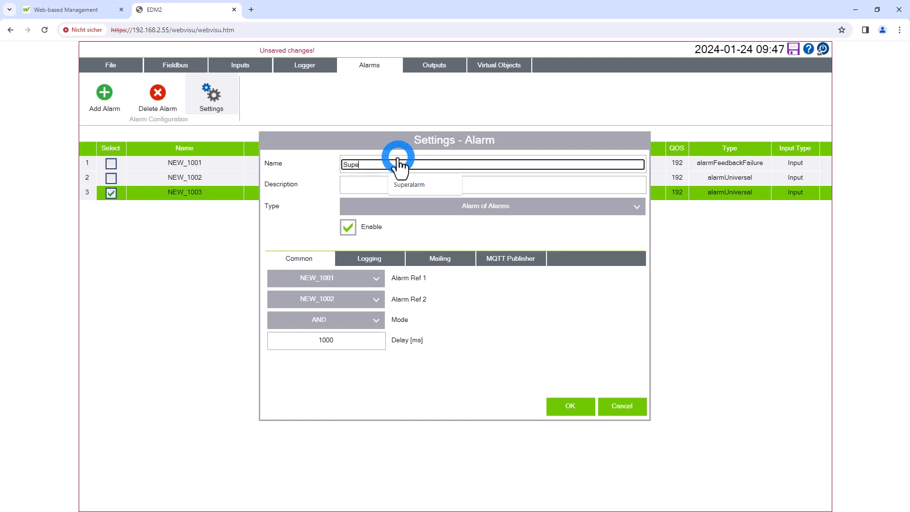
pyautogui.write('ralarm')
pyautogui.press('Return')
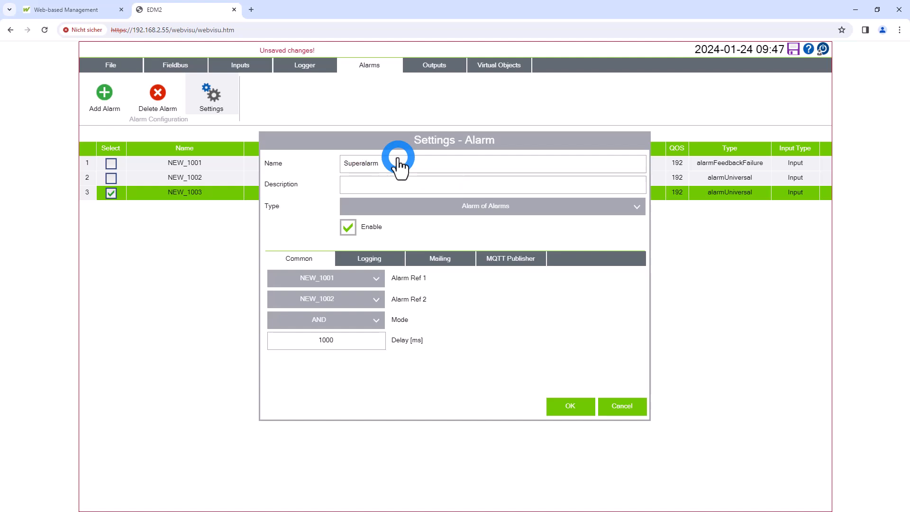
pyautogui.click(567, 408)
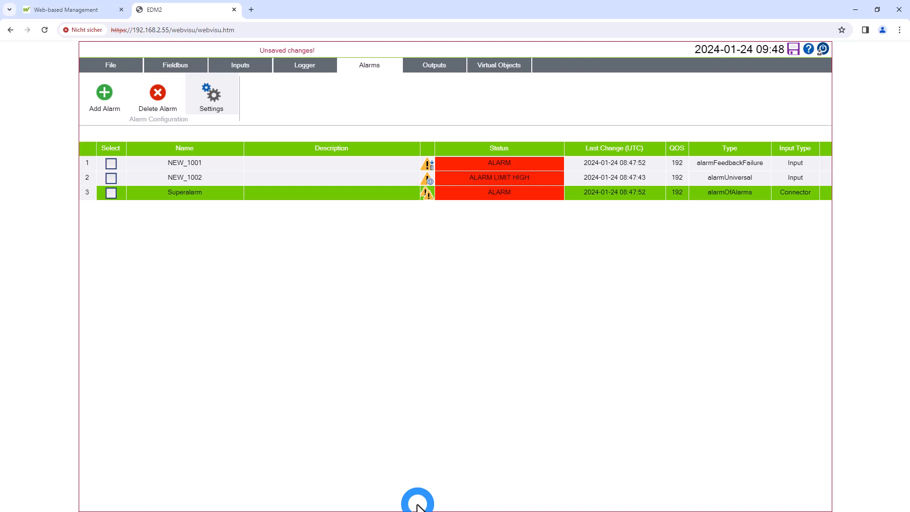
# Activate the digital output on slot 2, channel 1, and set its mode to pulse 1s signal
pyautogui.click(428, 66)
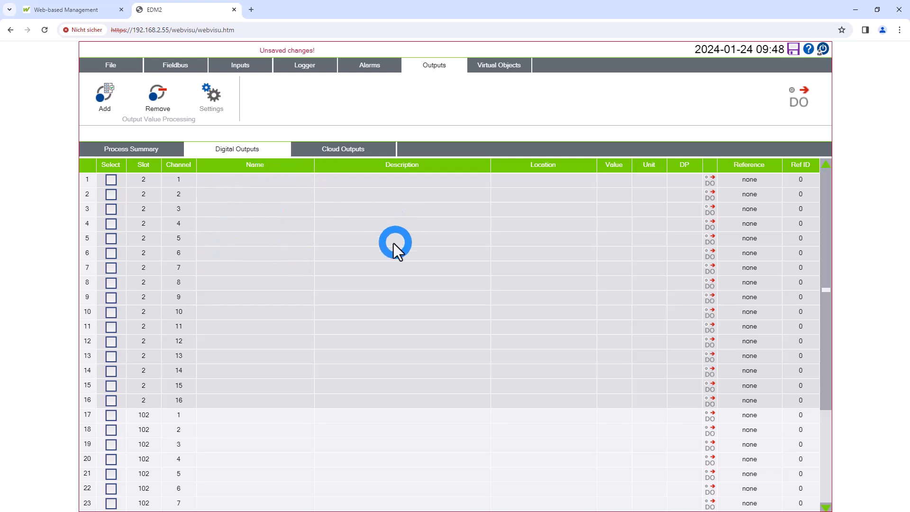
pyautogui.click(327, 184)
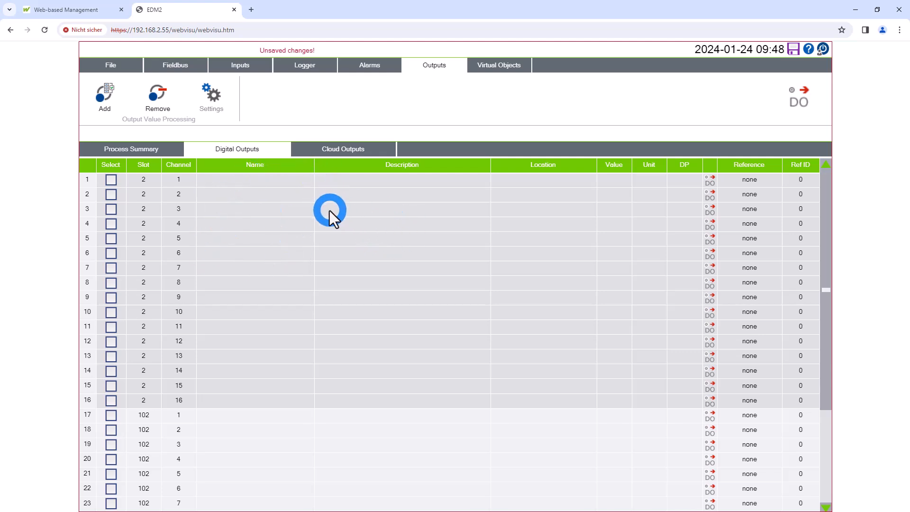
pyautogui.click(232, 105)
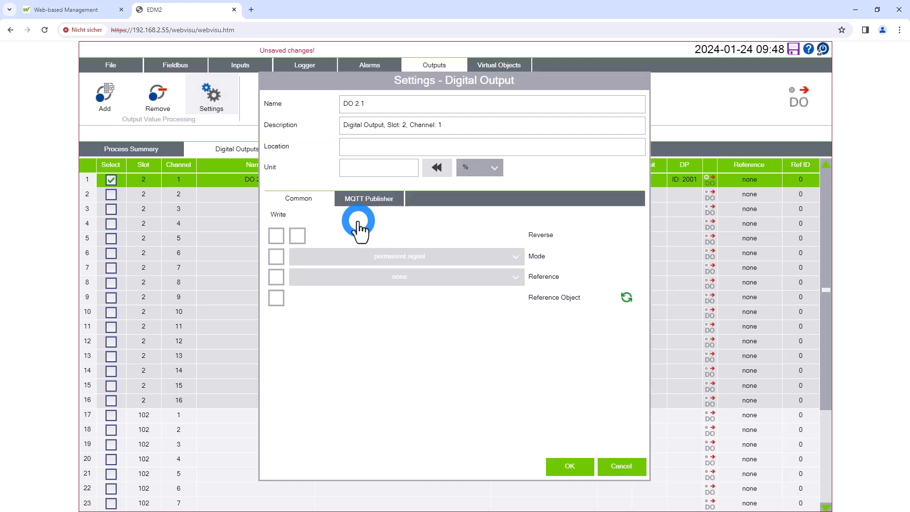
pyautogui.click(278, 257)
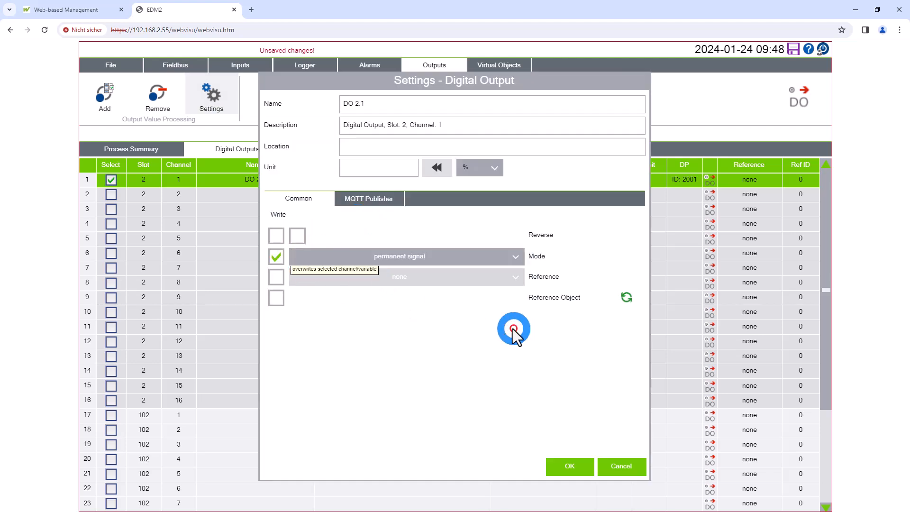
pyautogui.click(438, 255)
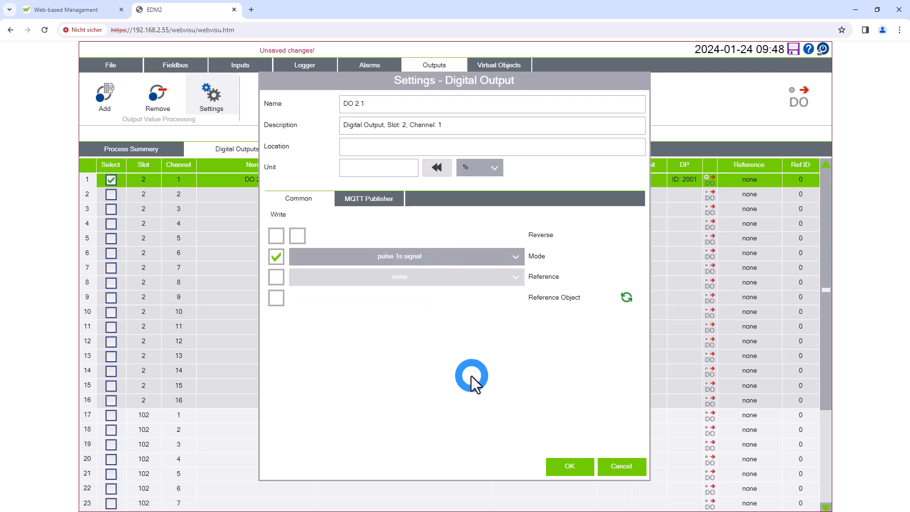
# Reference the digital output to the alarm Superalarm, adopt the reference object's name, and apply the settings
pyautogui.click(277, 279)
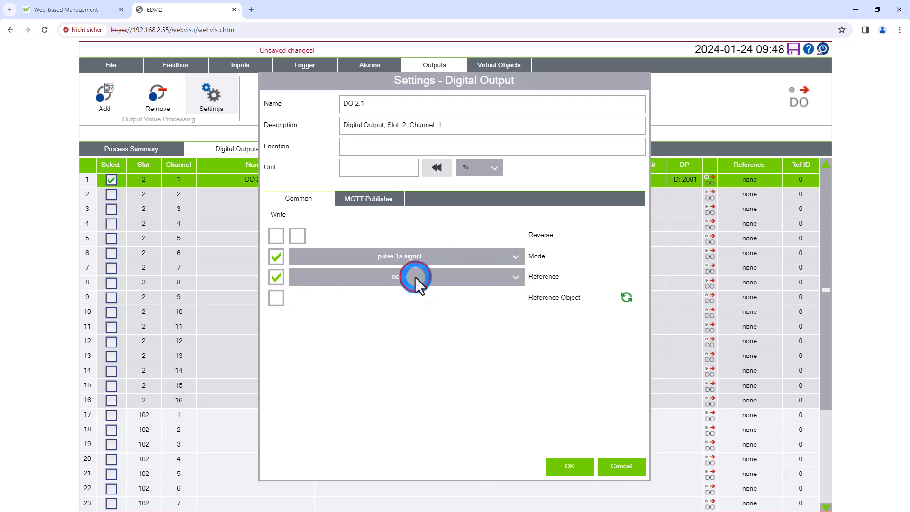
pyautogui.click(430, 306)
pyautogui.click(417, 327)
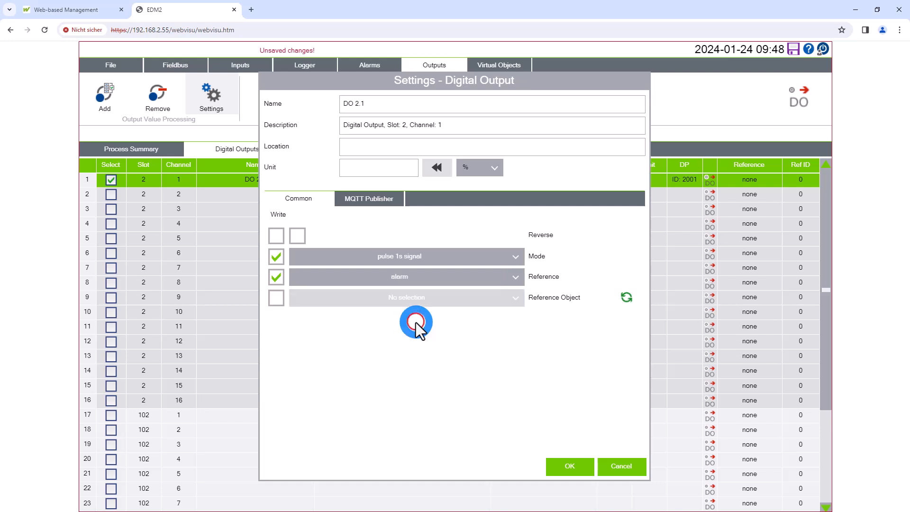
pyautogui.click(278, 299)
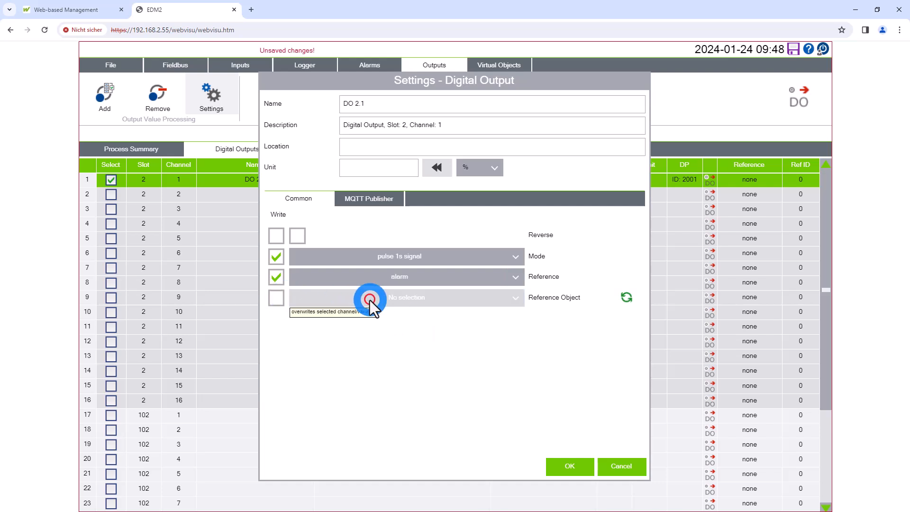
pyautogui.click(388, 301)
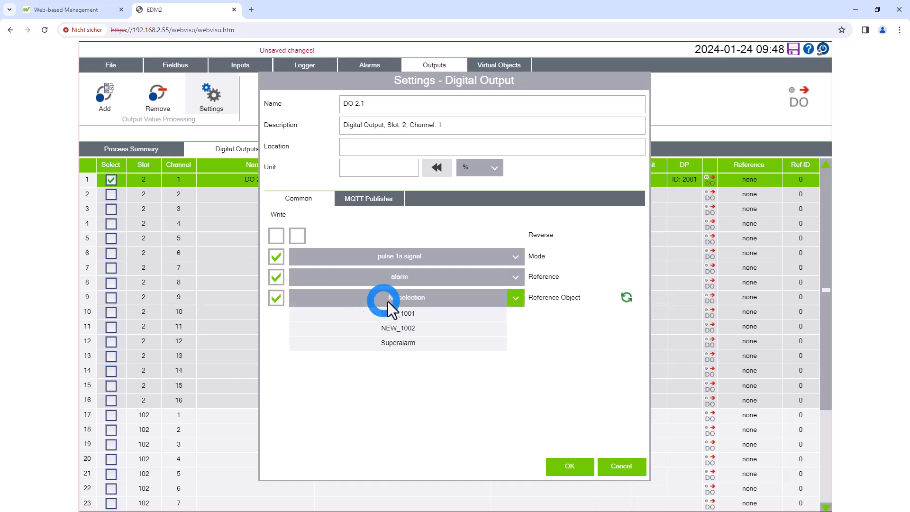
pyautogui.click(409, 342)
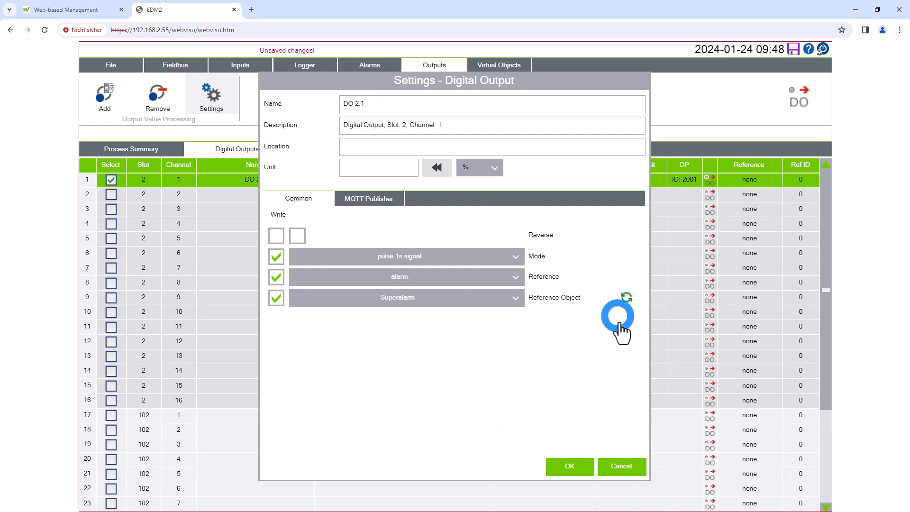
pyautogui.click(626, 297)
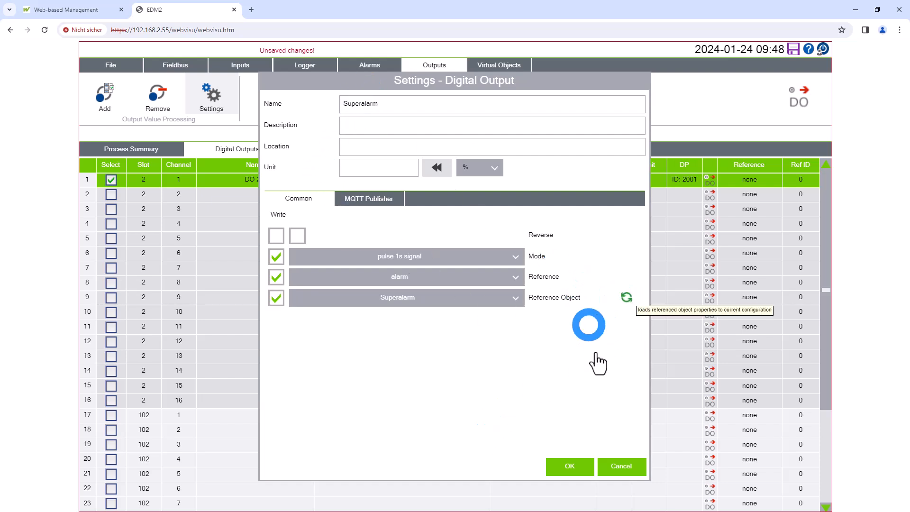
pyautogui.click(571, 470)
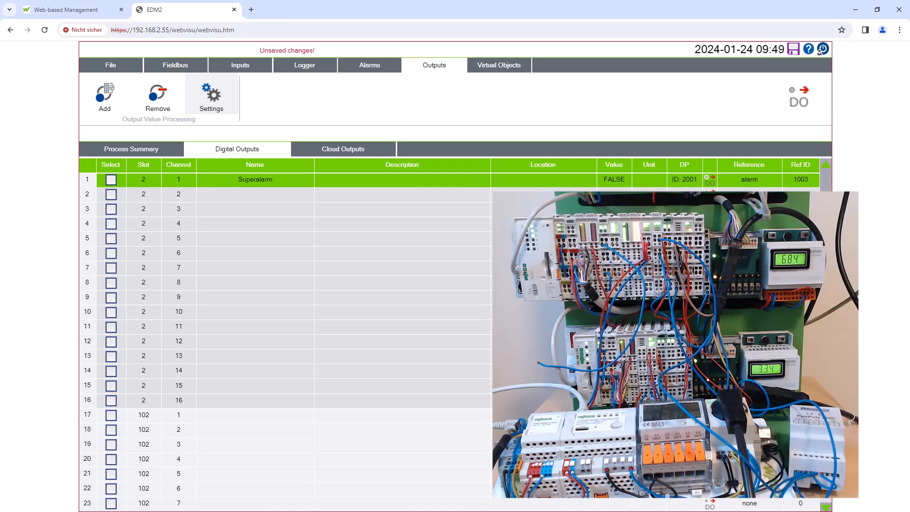
# Review the logging settings of the Superalarm alarm and close them without changes
pyautogui.click(367, 67)
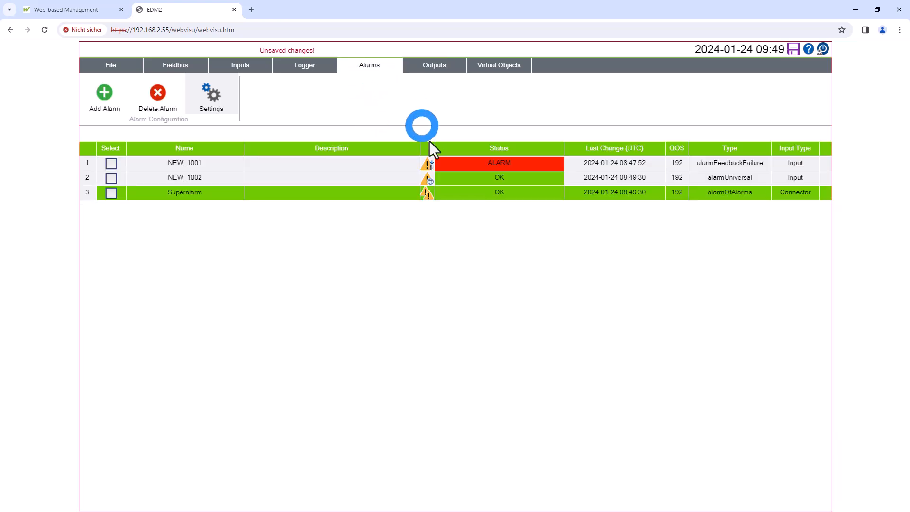
pyautogui.click(209, 102)
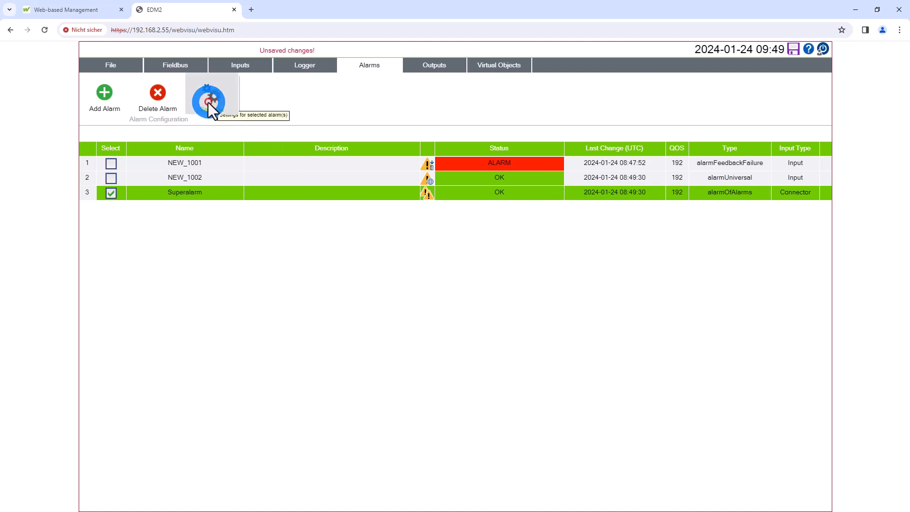
pyautogui.click(383, 263)
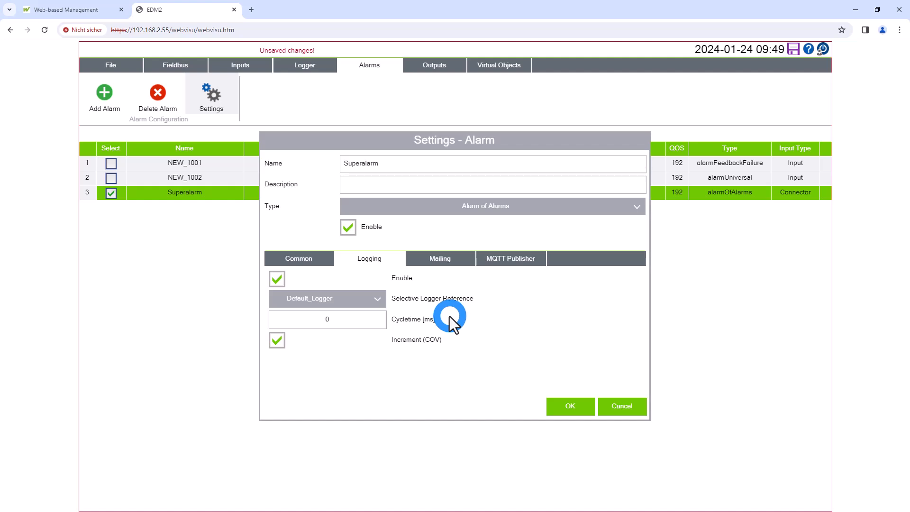
pyautogui.click(618, 416)
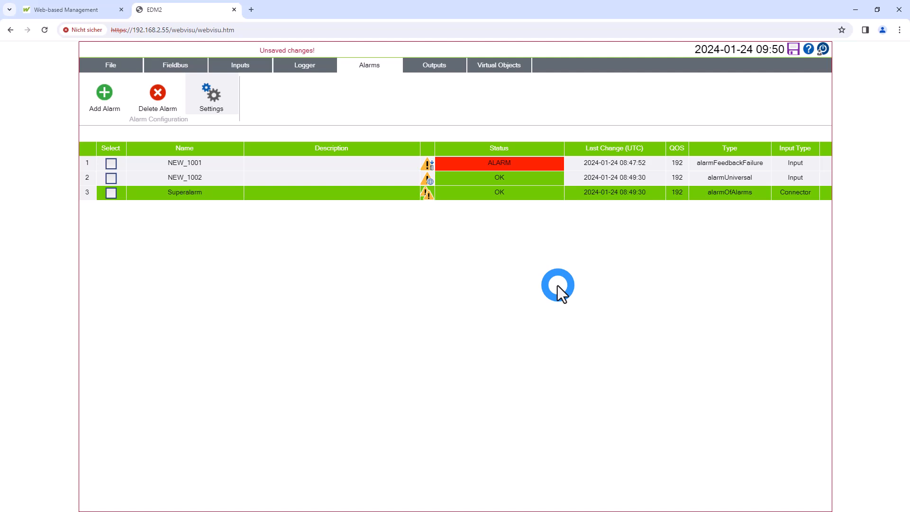
# Activate the digital input on slot 1, channel 8, and set its mode to Logger en-/disabling
pyautogui.click(244, 65)
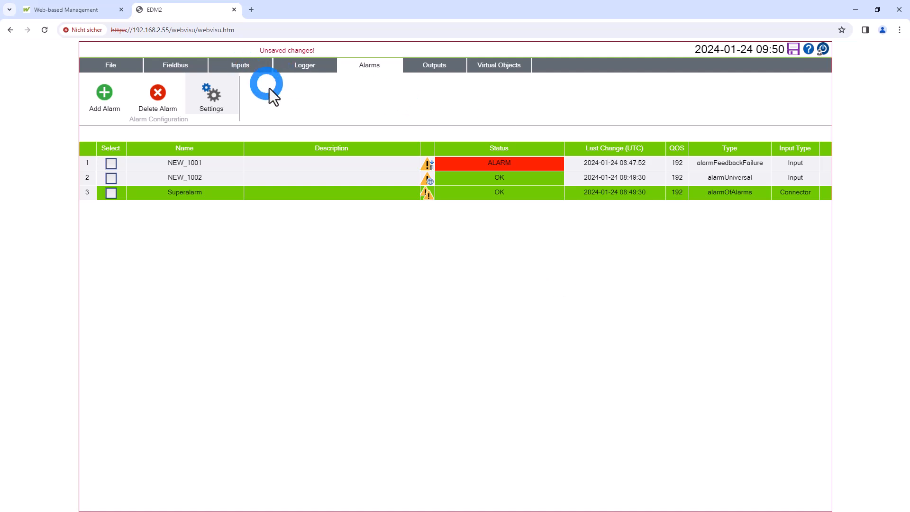
pyautogui.click(265, 152)
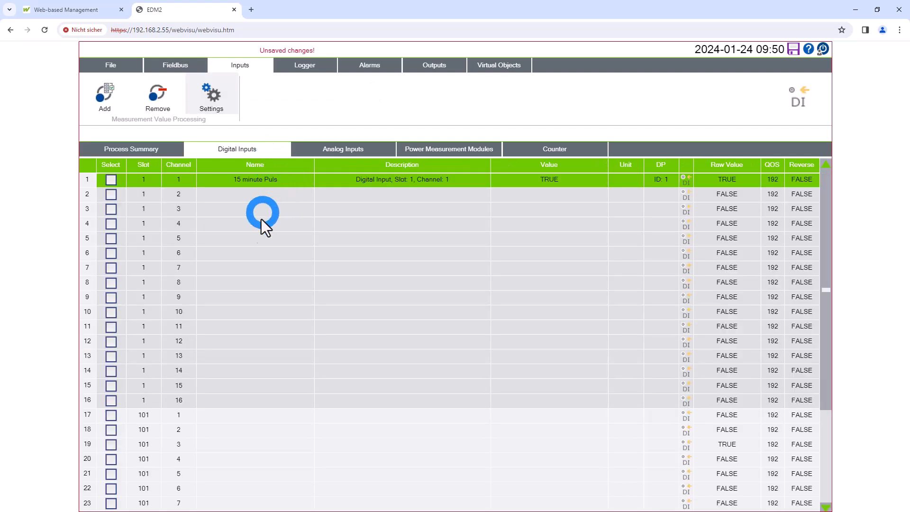
pyautogui.click(229, 283)
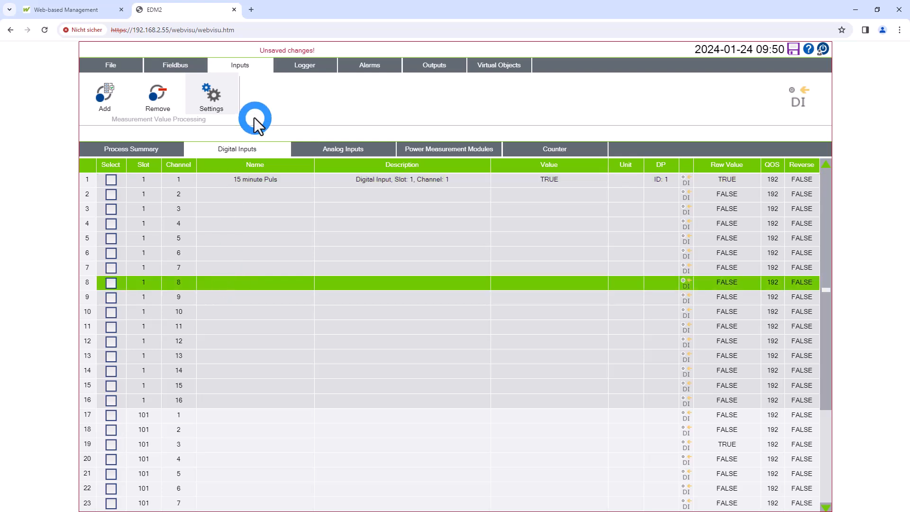
pyautogui.click(218, 103)
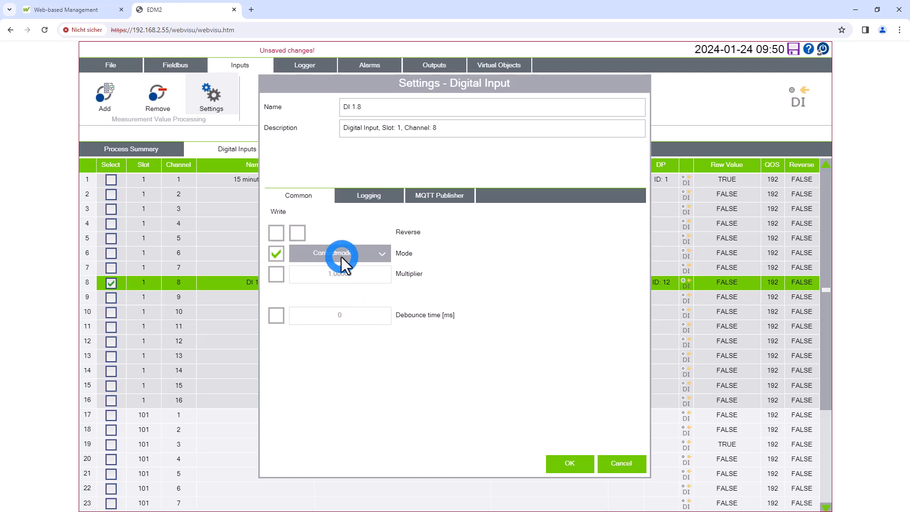
pyautogui.click(374, 255)
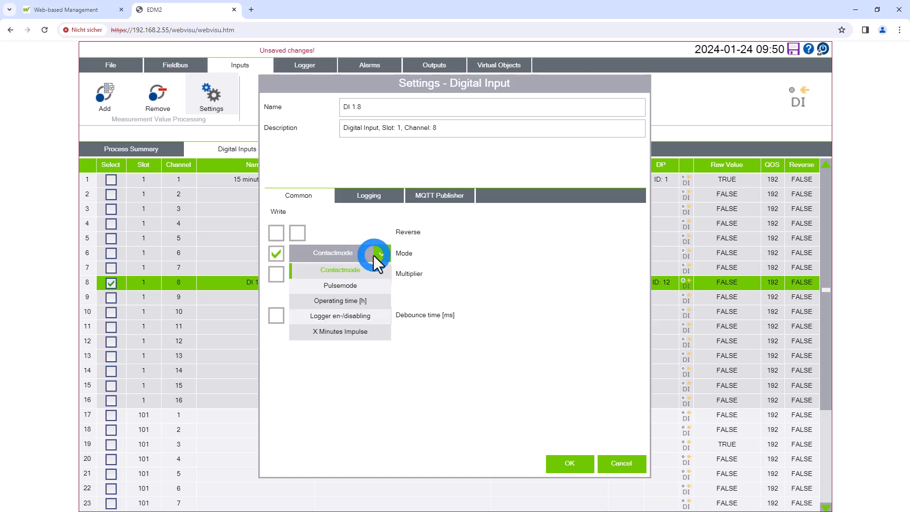
pyautogui.click(370, 317)
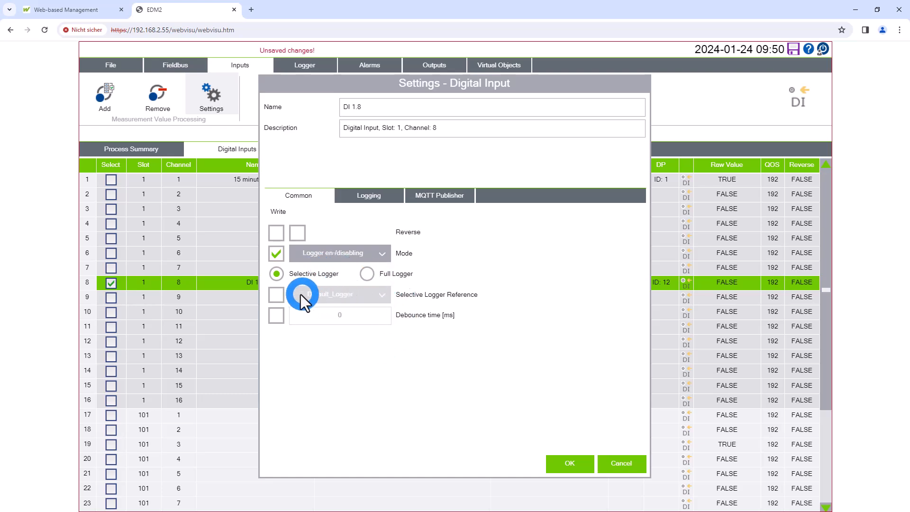
# Set the digital input's selective logger reference to SD and apply the settings
pyautogui.click(339, 298)
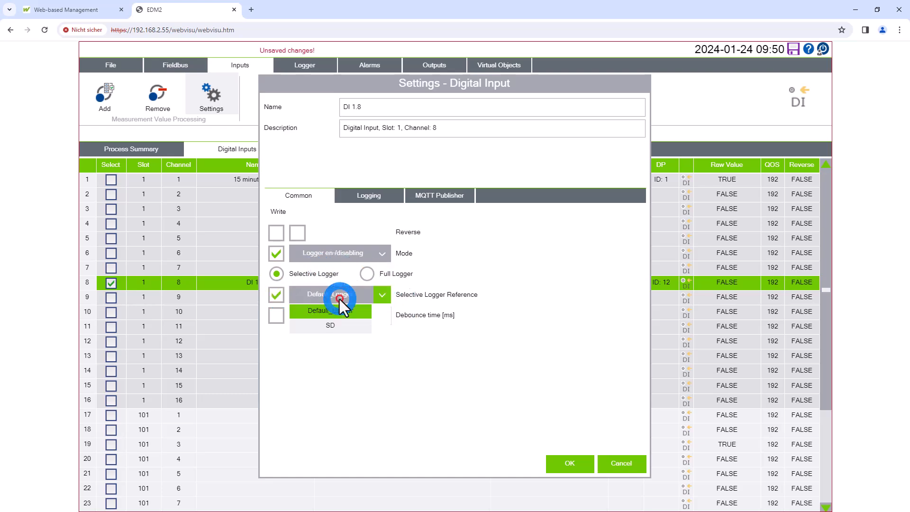
pyautogui.click(342, 326)
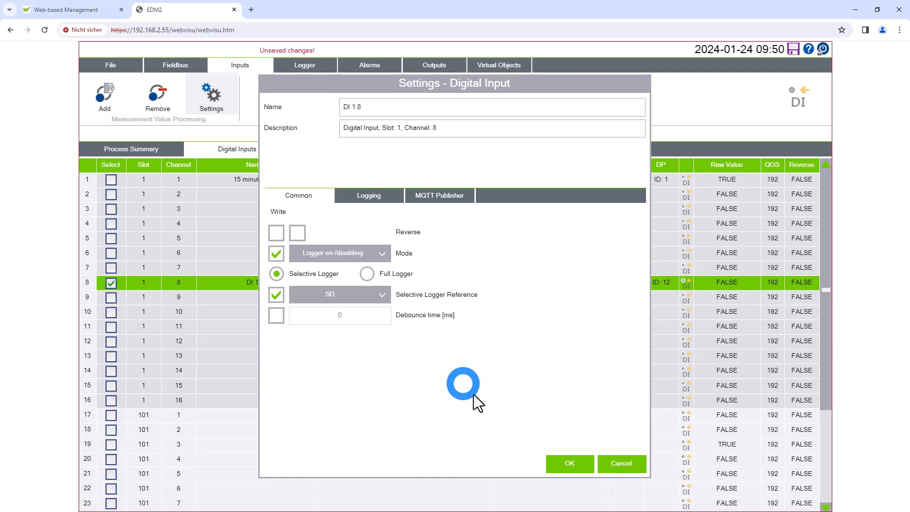
pyautogui.click(584, 463)
pyautogui.click(423, 291)
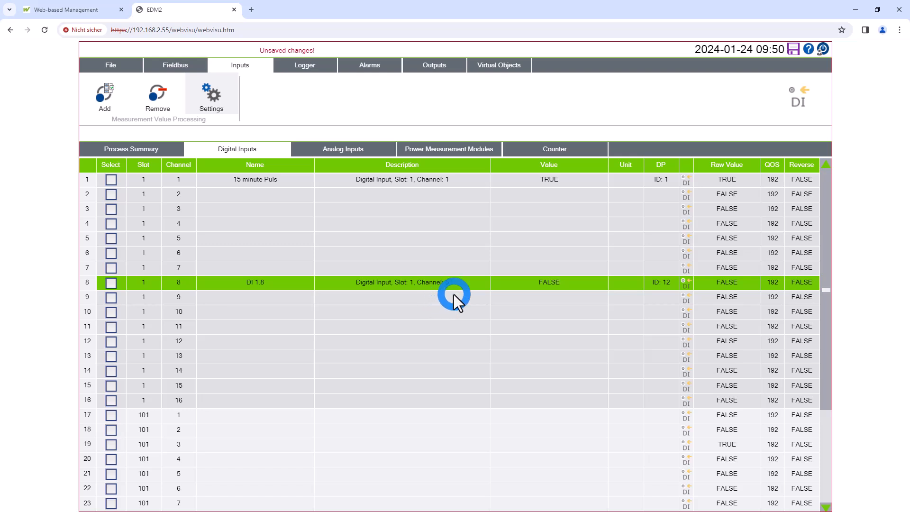
# Activate the digital output on slot 2, channel 16, and set its reference to selective logger
pyautogui.click(382, 56)
pyautogui.click(434, 64)
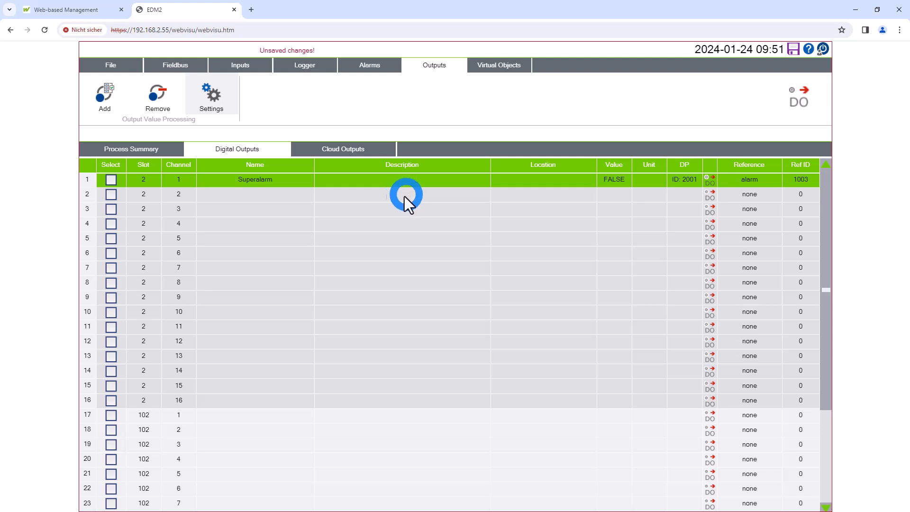
pyautogui.click(356, 401)
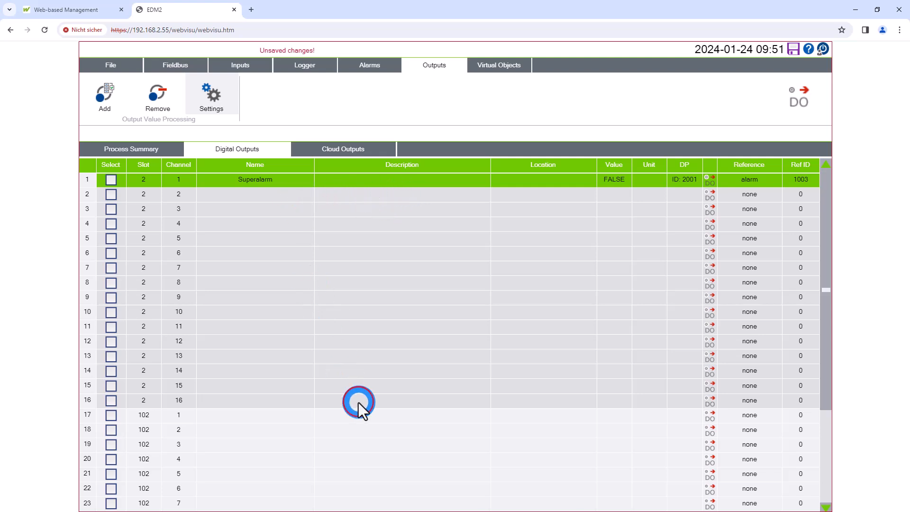
pyautogui.click(218, 103)
pyautogui.click(217, 109)
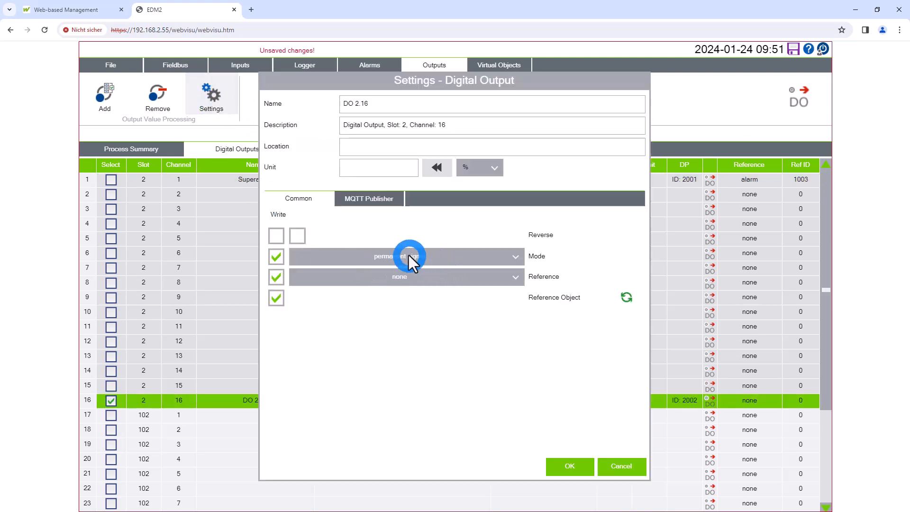
pyautogui.click(411, 276)
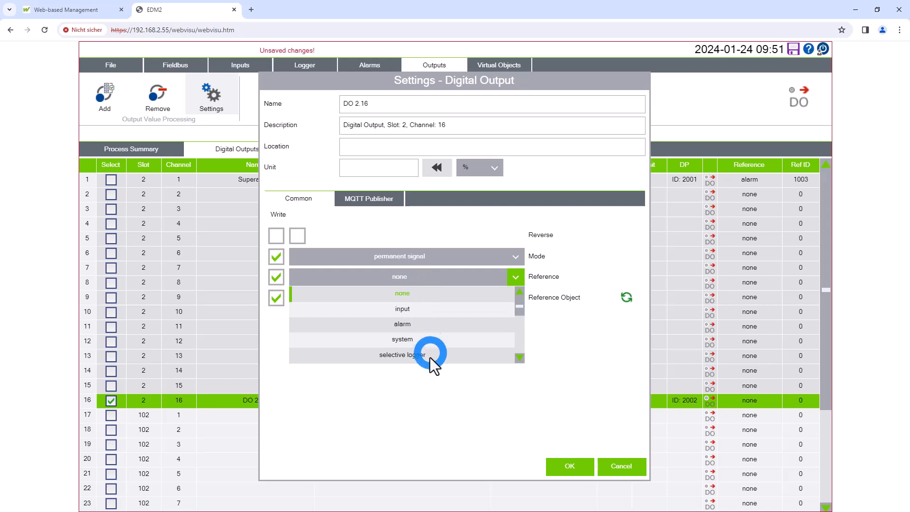
pyautogui.click(475, 355)
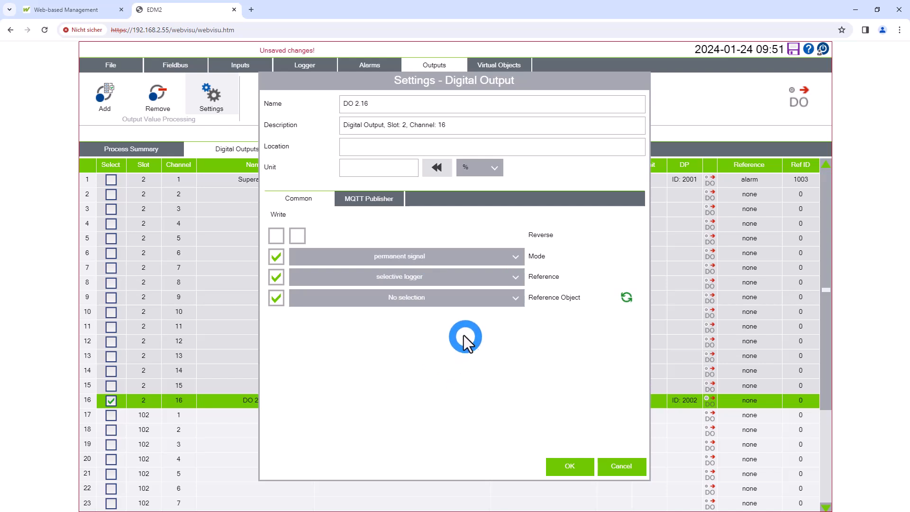
# Choose SD as the output's reference object, adopt its name, and apply the settings
pyautogui.click(437, 303)
pyautogui.click(424, 328)
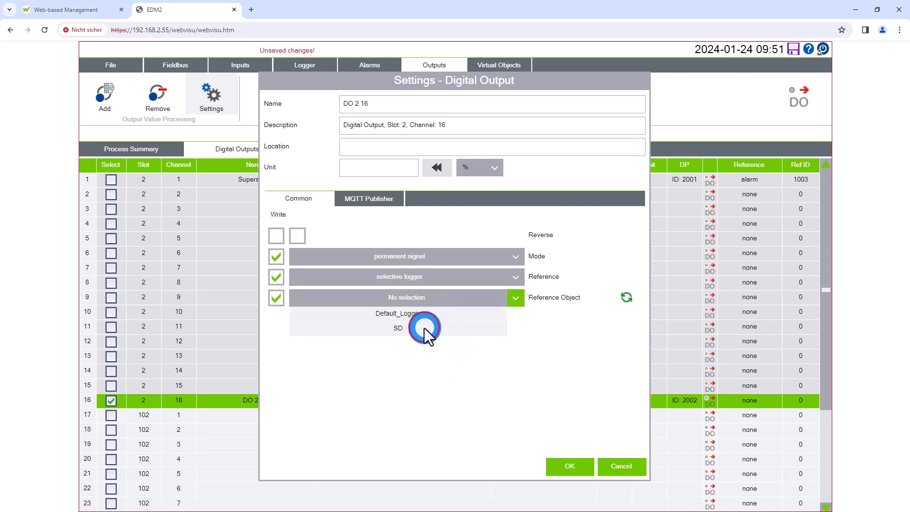
pyautogui.click(667, 336)
pyautogui.click(627, 297)
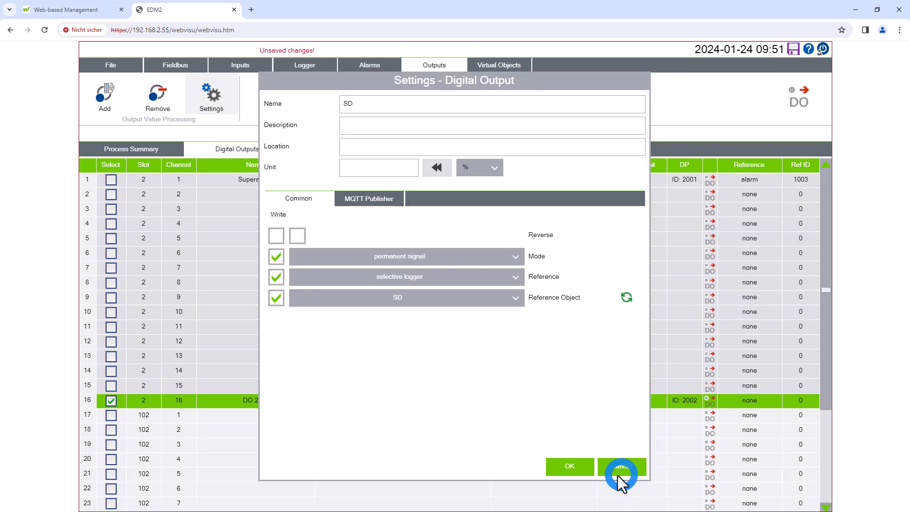
pyautogui.click(573, 469)
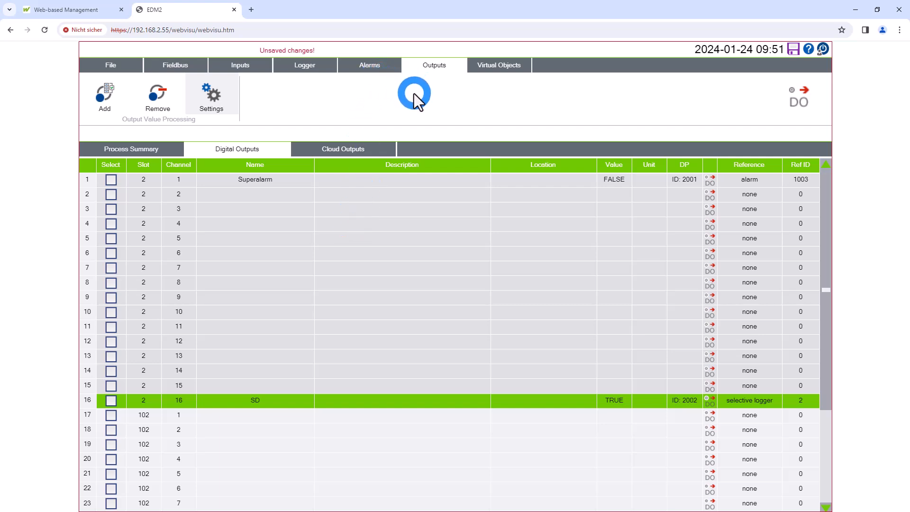
# Add a mathematical object to the virtual objects
pyautogui.click(503, 65)
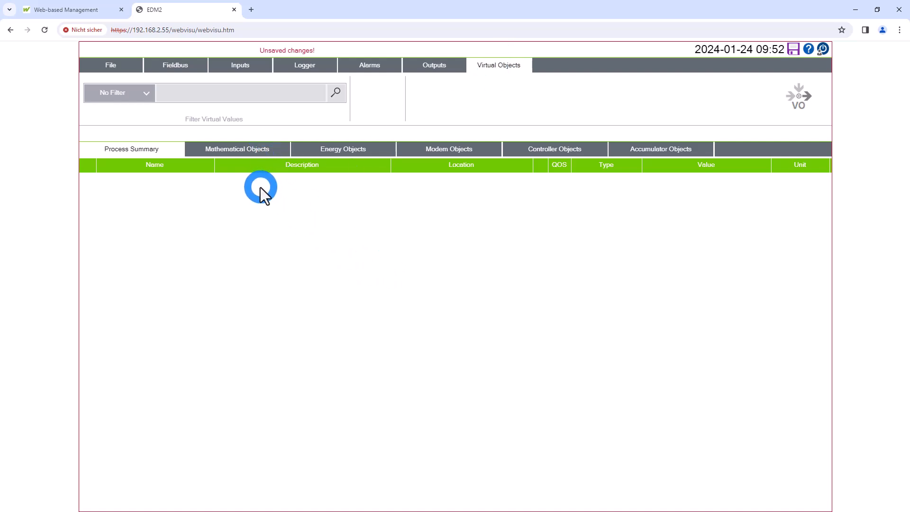
pyautogui.click(98, 93)
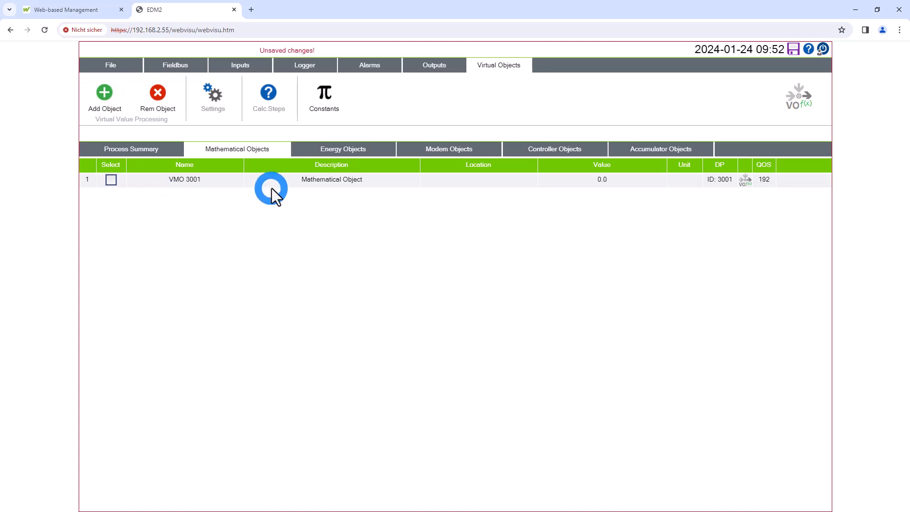
# Open the settings of mathematical object VMO 3001, enable writing of its value list, and add a first value row
pyautogui.click(313, 209)
pyautogui.click(213, 94)
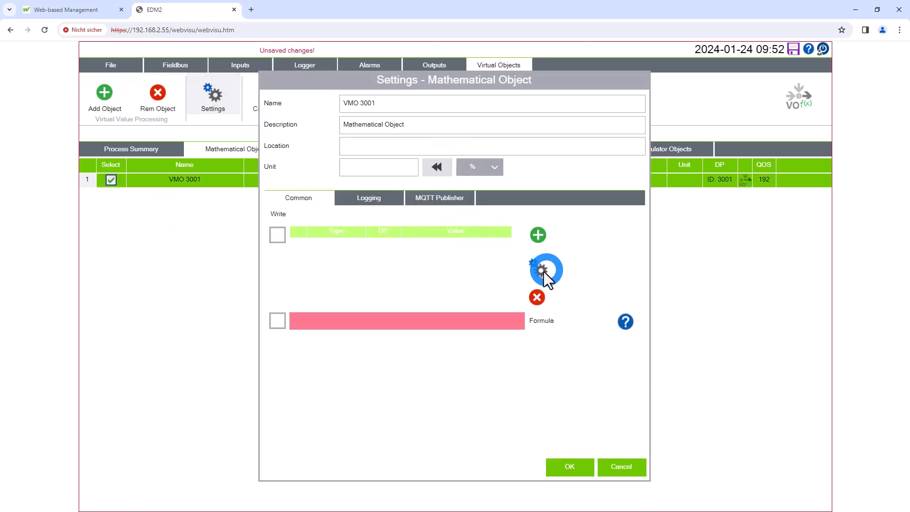
pyautogui.click(278, 235)
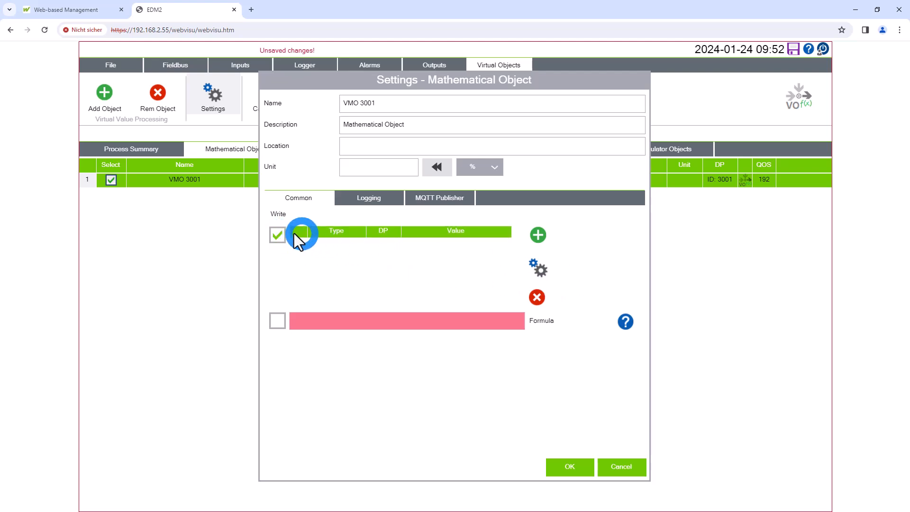
pyautogui.click(537, 235)
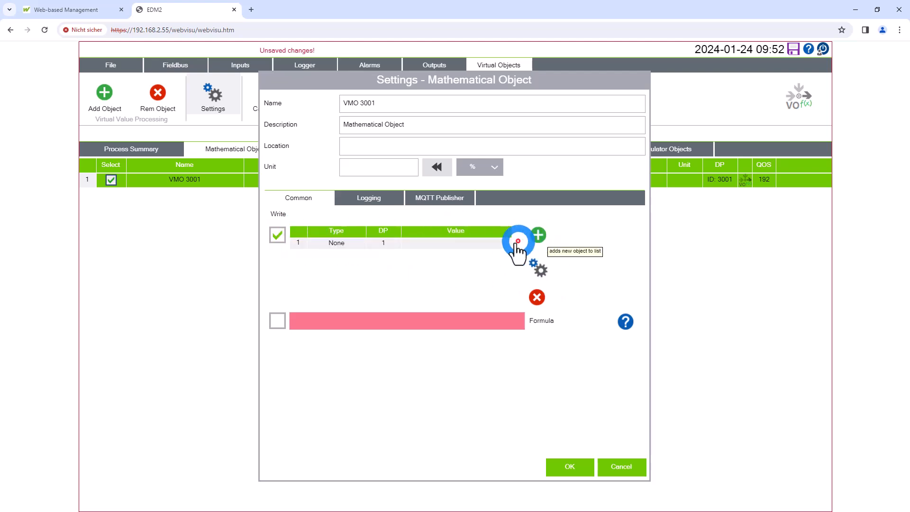
pyautogui.click(495, 243)
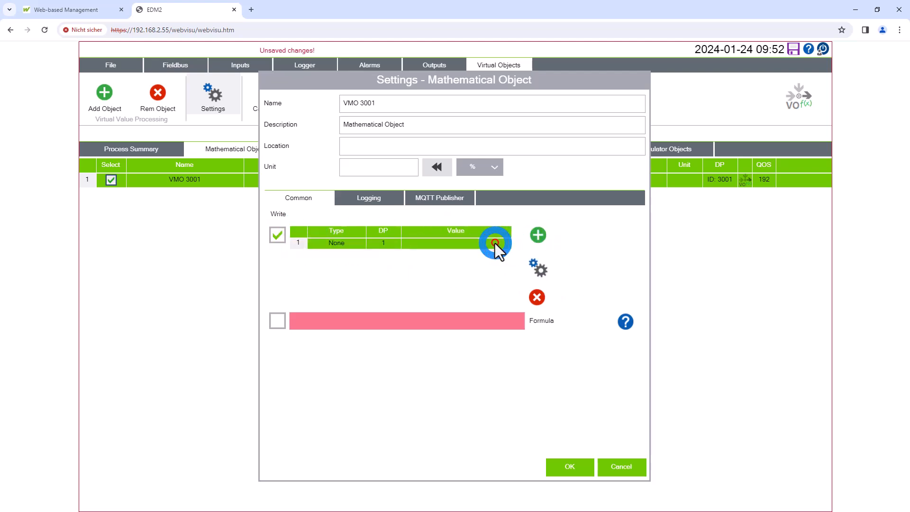
# Set the first value row to type Input with Pressure as its DP reference
pyautogui.click(537, 270)
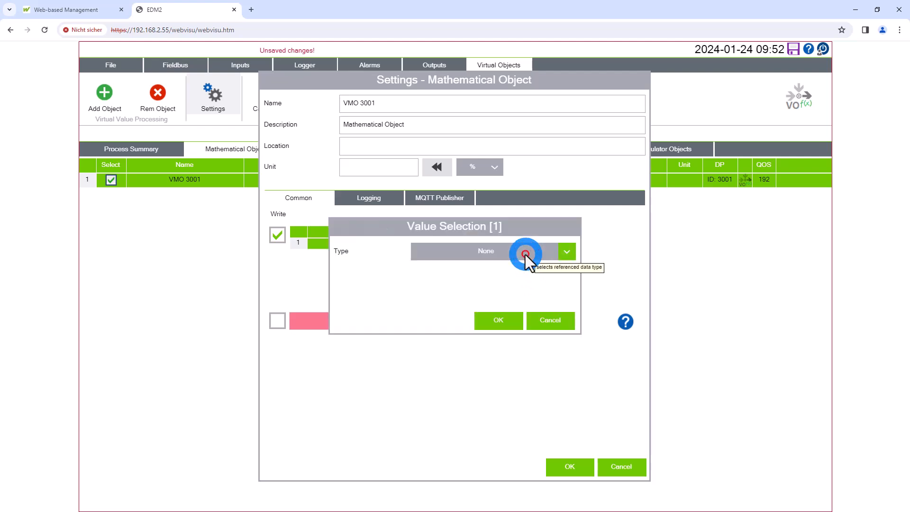
pyautogui.click(525, 254)
pyautogui.click(516, 281)
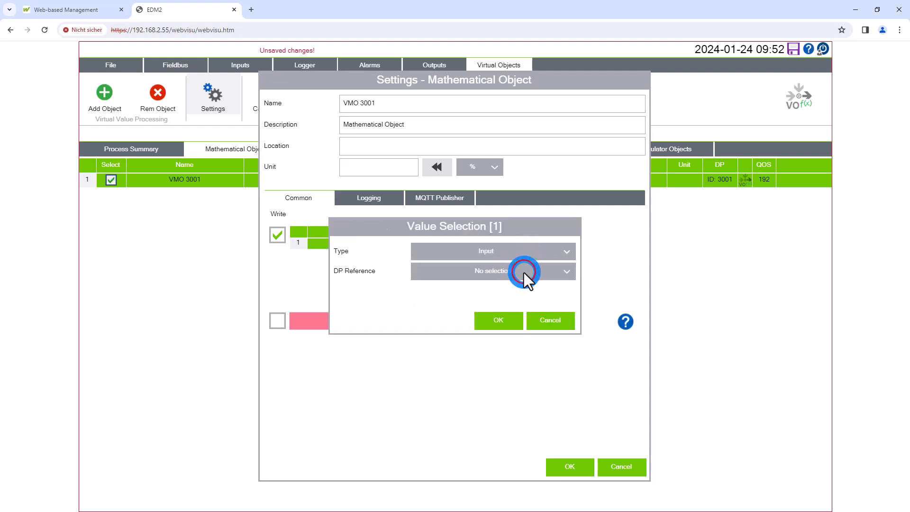
pyautogui.click(524, 272)
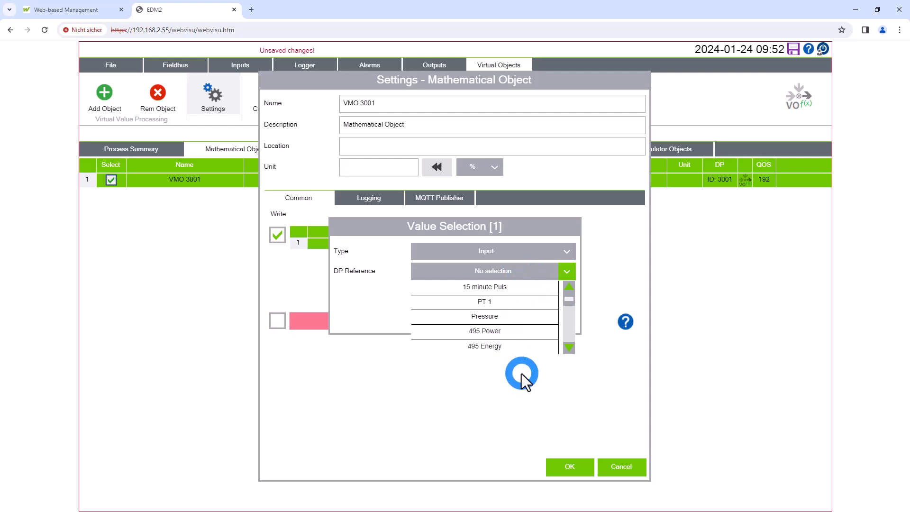
pyautogui.click(503, 316)
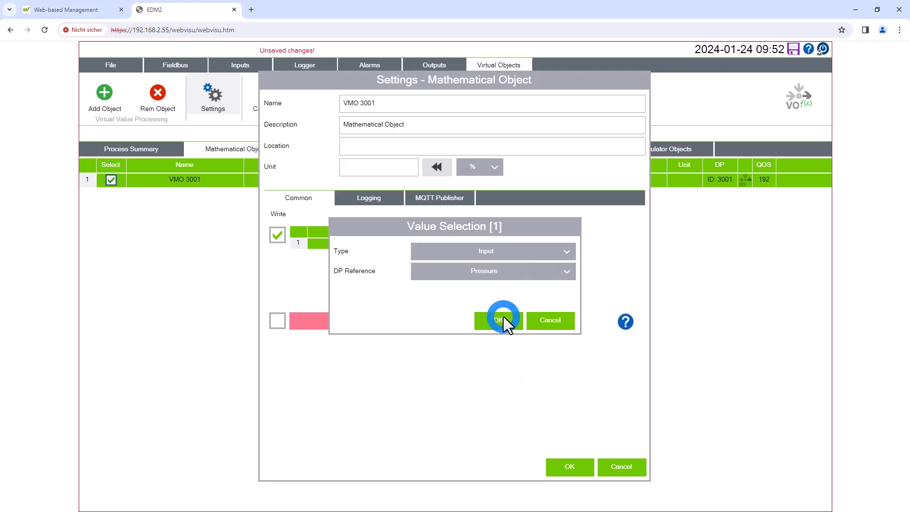
pyautogui.click(506, 327)
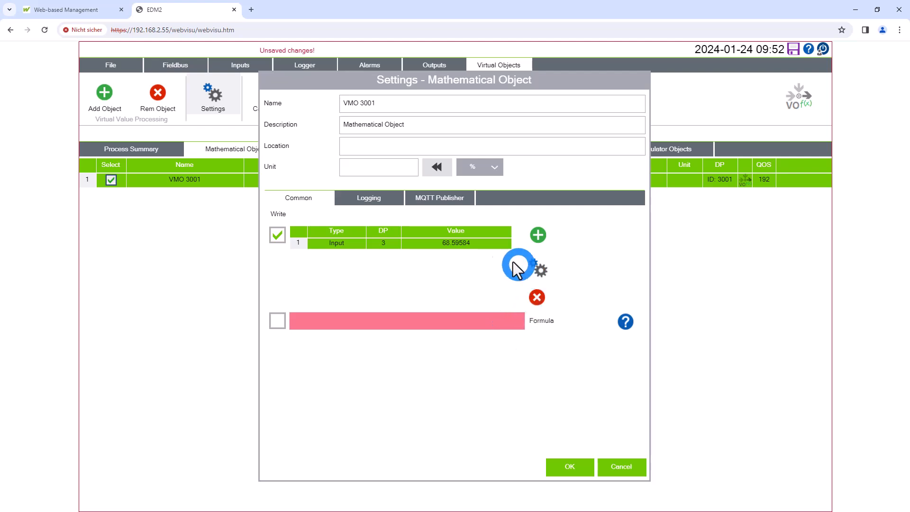
# Add a second value row of type Input with Voltage as its DP reference
pyautogui.click(536, 235)
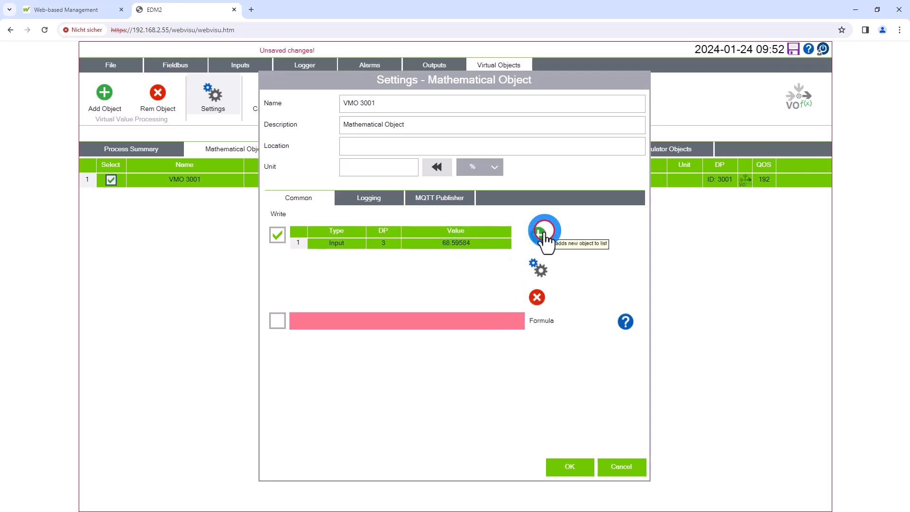
pyautogui.click(492, 255)
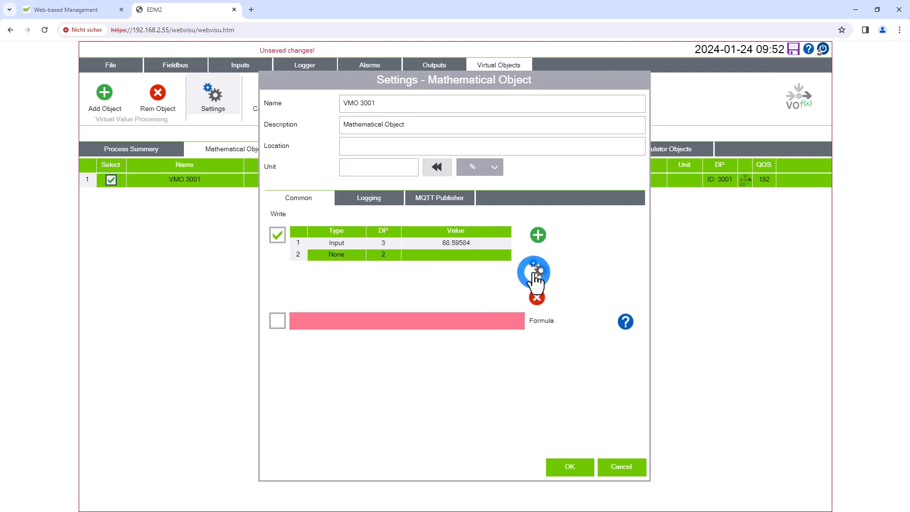
pyautogui.click(537, 269)
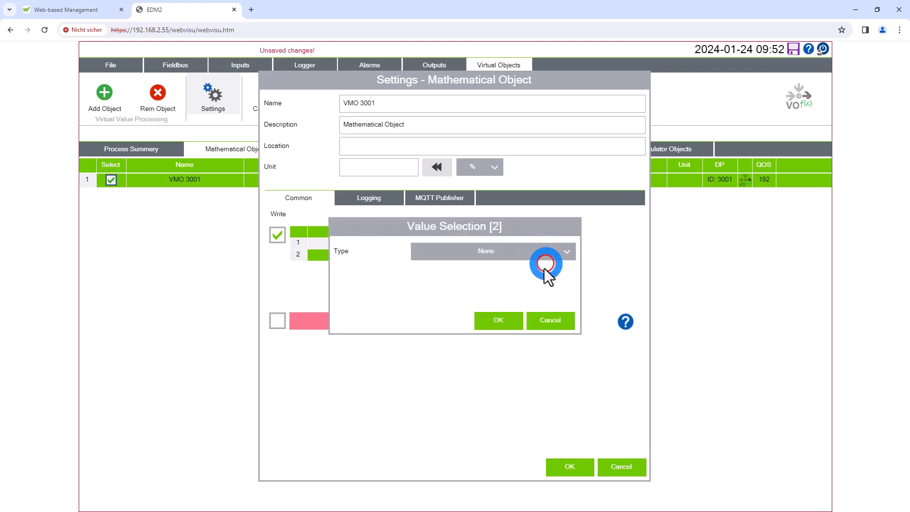
pyautogui.click(546, 258)
pyautogui.click(529, 295)
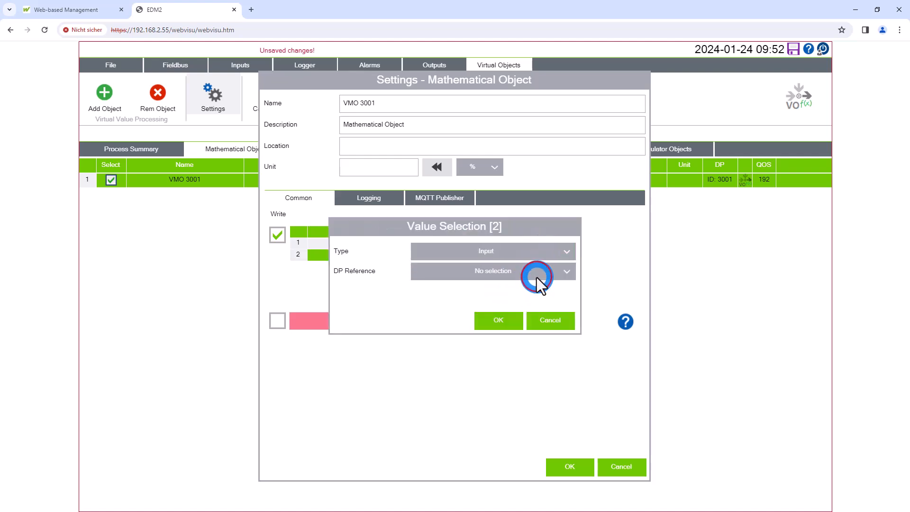
pyautogui.click(536, 276)
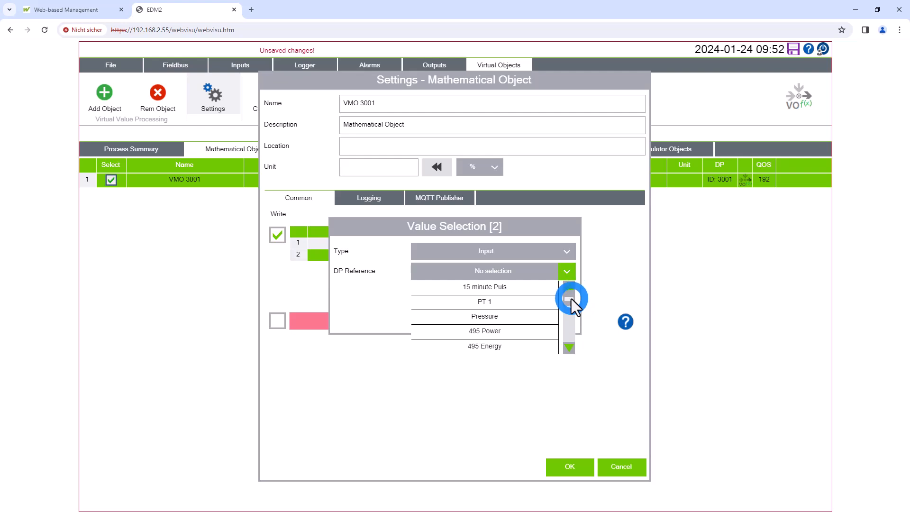
pyautogui.click(573, 311)
pyautogui.click(572, 319)
pyautogui.moveTo(570, 326); pyautogui.dragTo(569, 321)
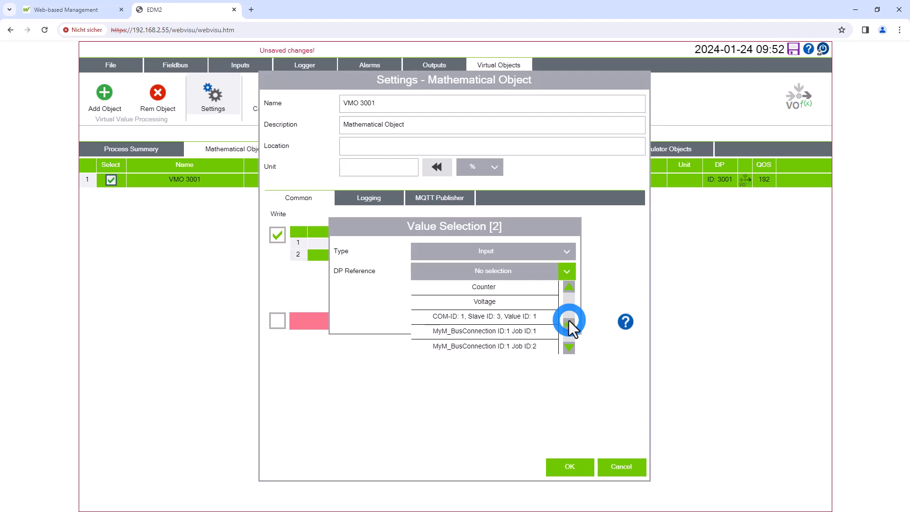
pyautogui.click(524, 303)
pyautogui.click(510, 327)
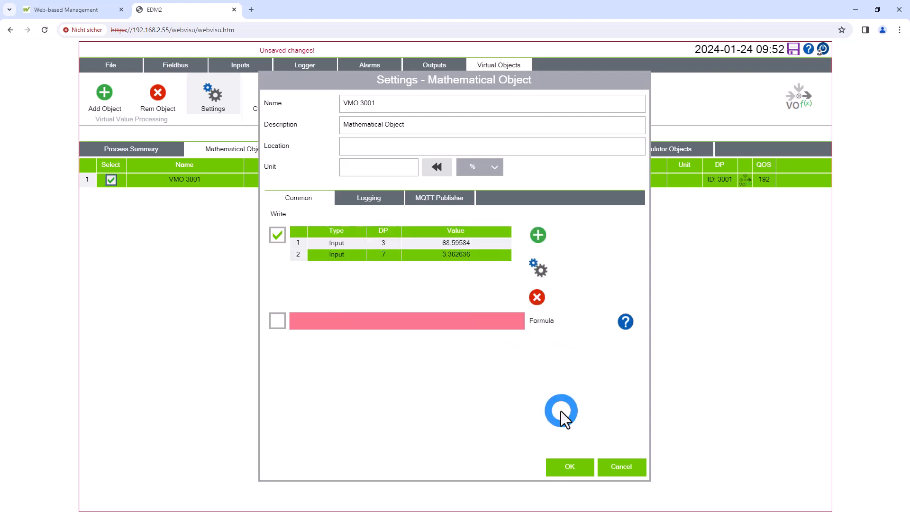
# Enable writing of the formula and set it to =$1+$2 to sum the two input values
pyautogui.click(275, 314)
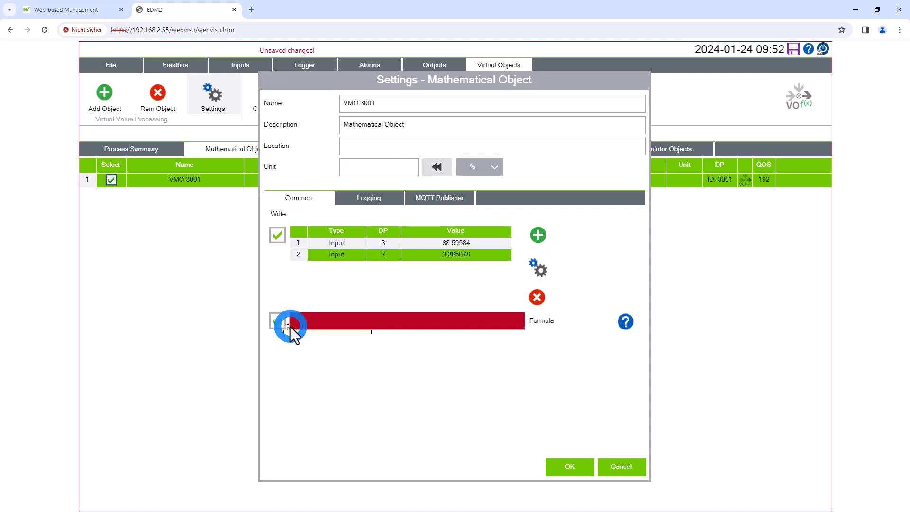
pyautogui.click(612, 317)
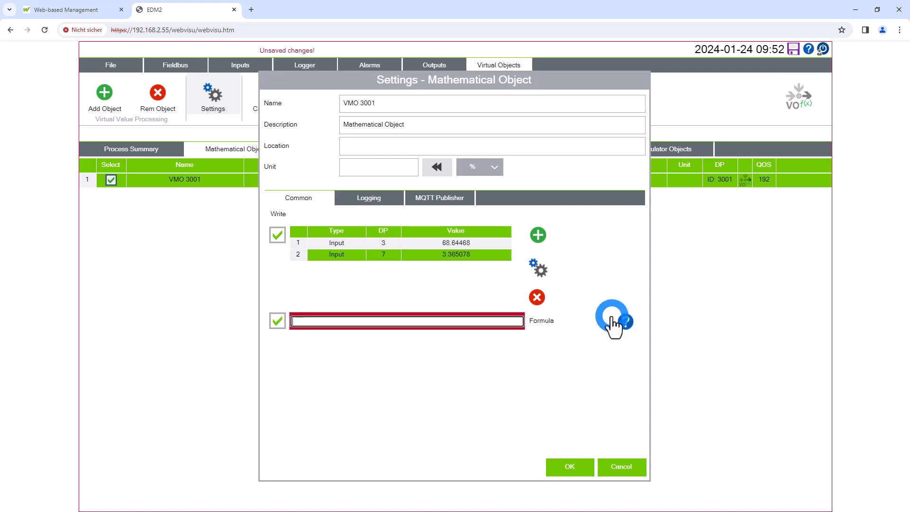
pyautogui.write('=')
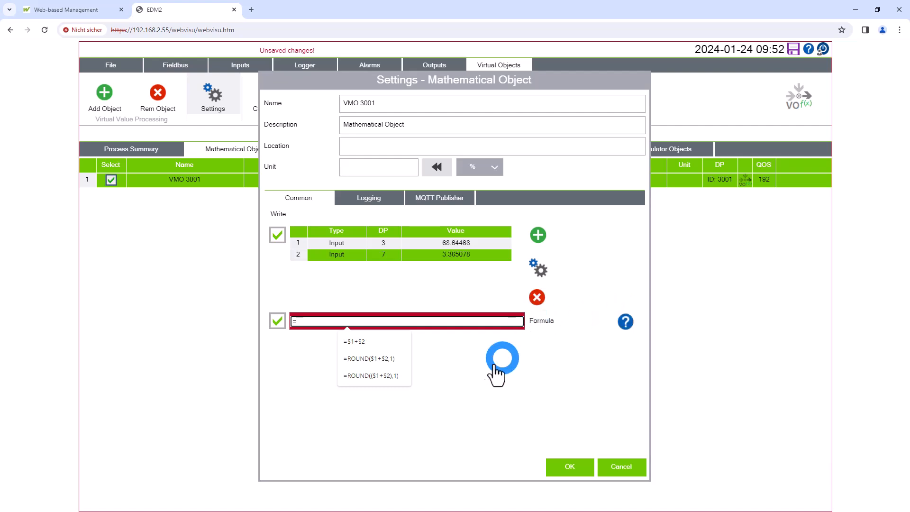
pyautogui.click(397, 376)
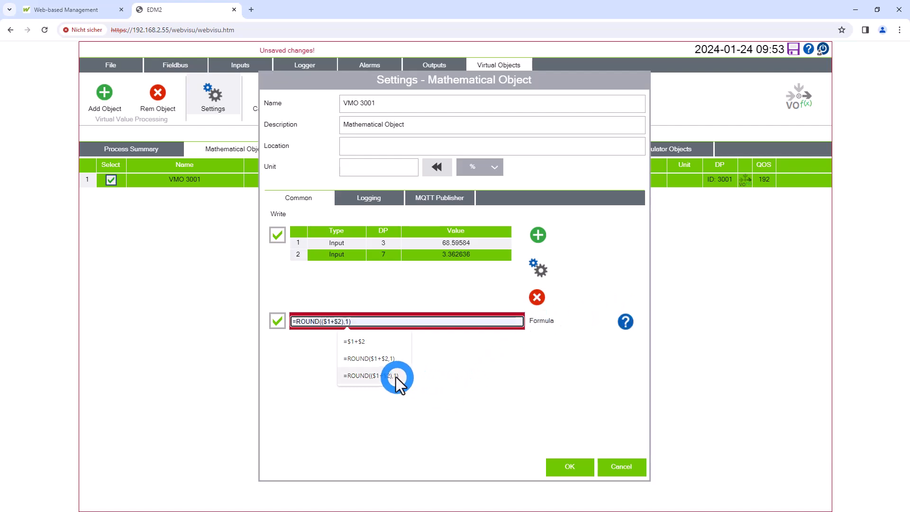
pyautogui.click(359, 342)
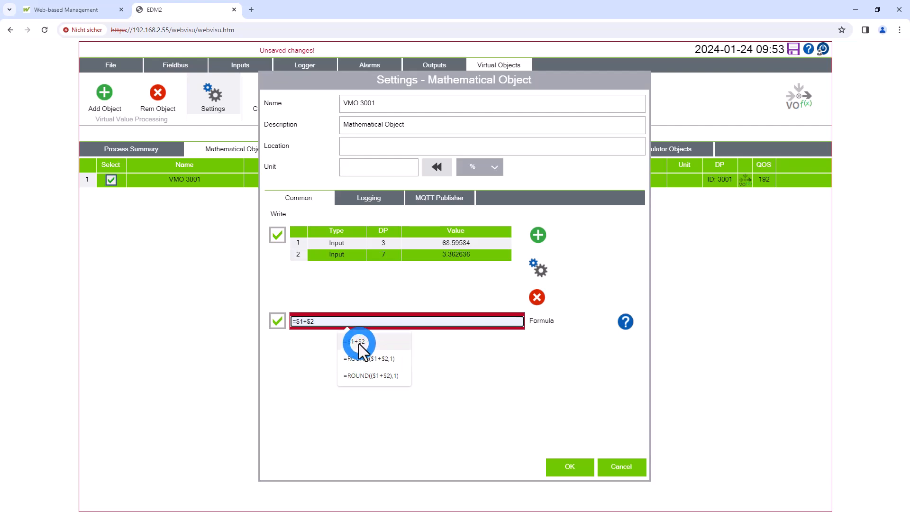
pyautogui.click(356, 352)
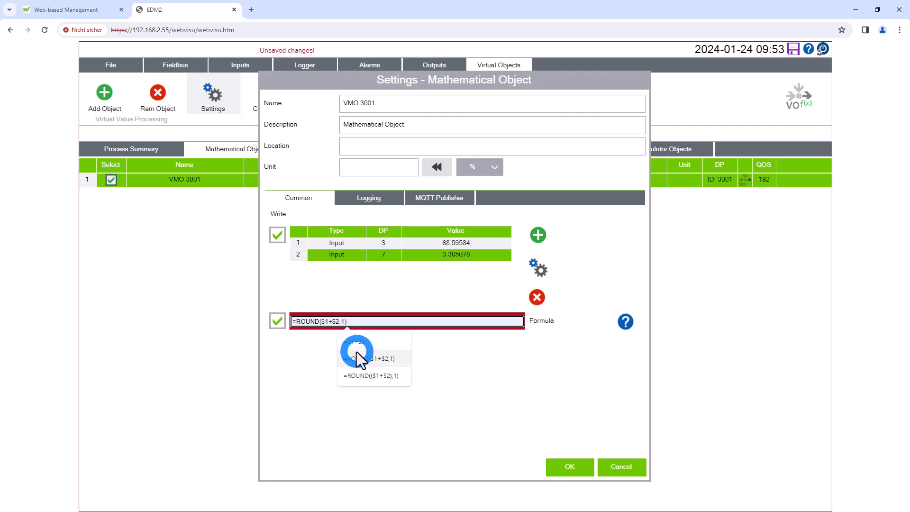
pyautogui.click(353, 347)
pyautogui.click(452, 365)
pyautogui.click(601, 388)
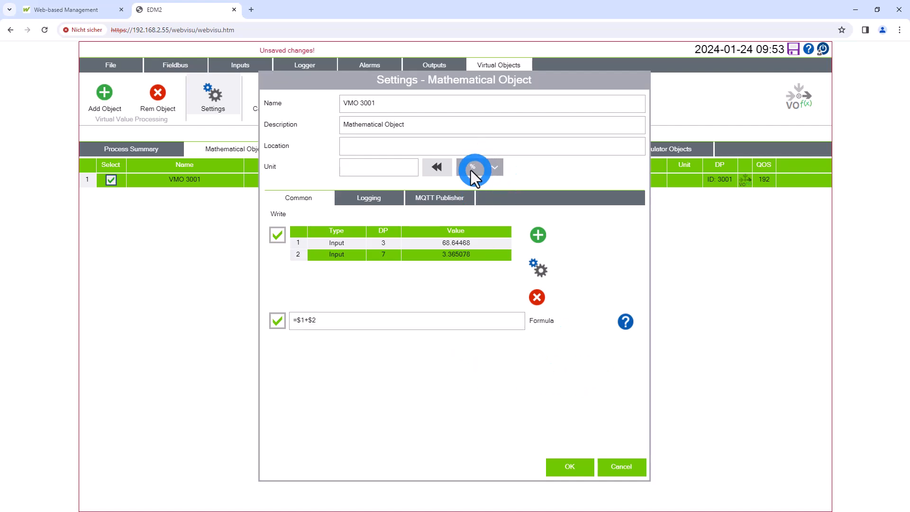
# Set the mathematical object's unit to bar and apply the settings
pyautogui.click(437, 167)
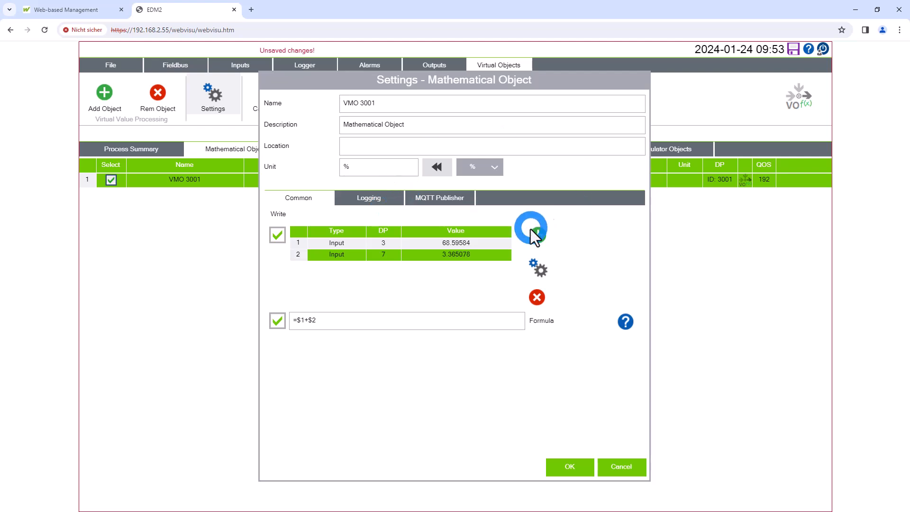
pyautogui.click(496, 168)
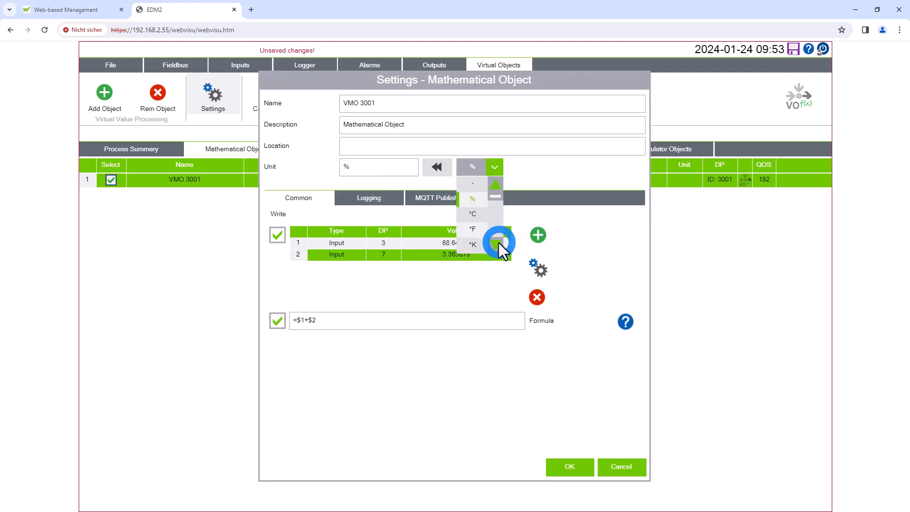
pyautogui.click(497, 243)
pyautogui.click(497, 242)
pyautogui.click(497, 243)
pyautogui.click(499, 243)
pyautogui.click(498, 243)
pyautogui.click(498, 244)
pyautogui.click(499, 243)
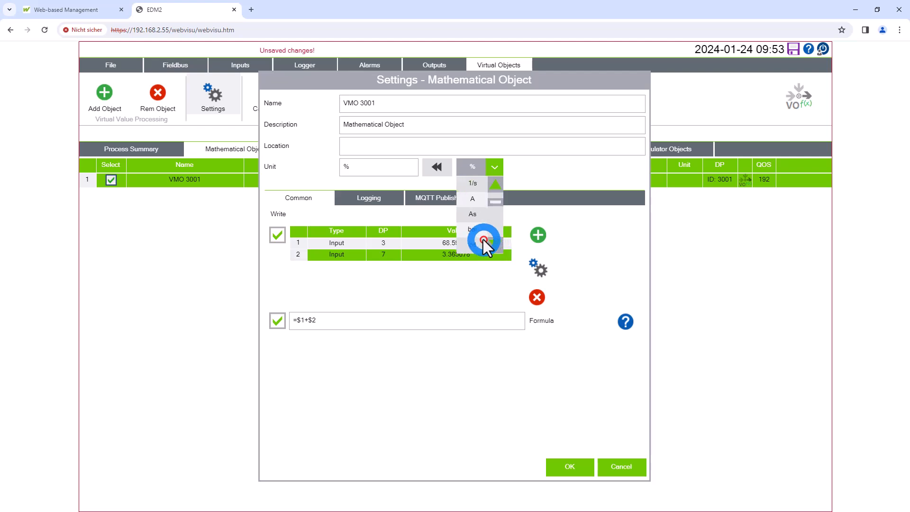
pyautogui.click(474, 230)
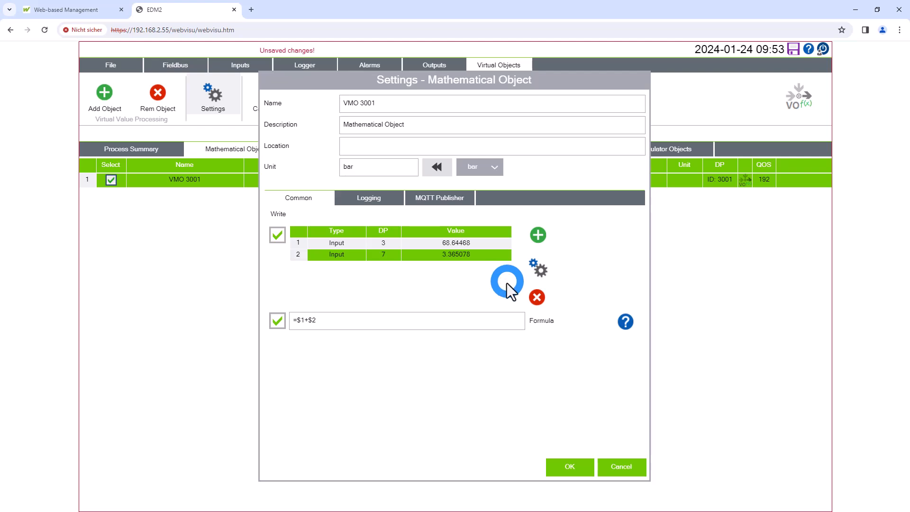
pyautogui.click(571, 469)
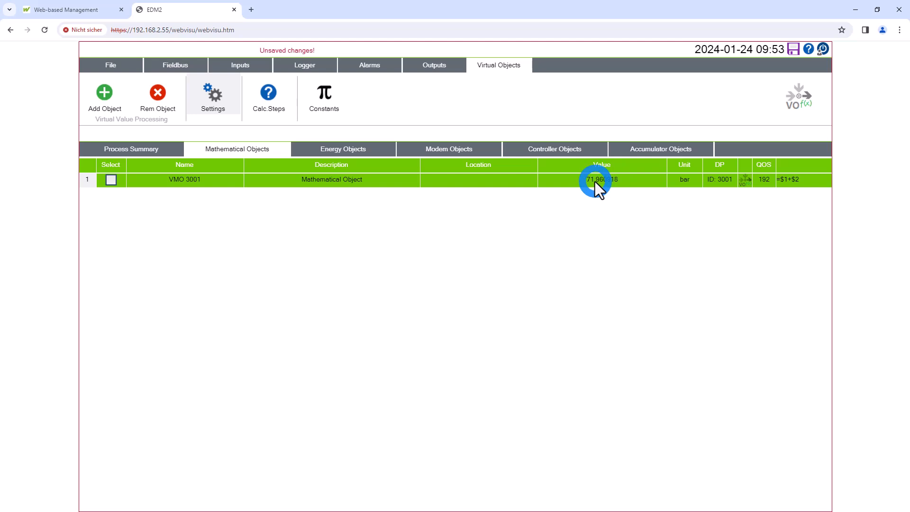
# Change the mathematical object's formula to =ROUND(($1+$2),1) and apply the settings
pyautogui.click(217, 98)
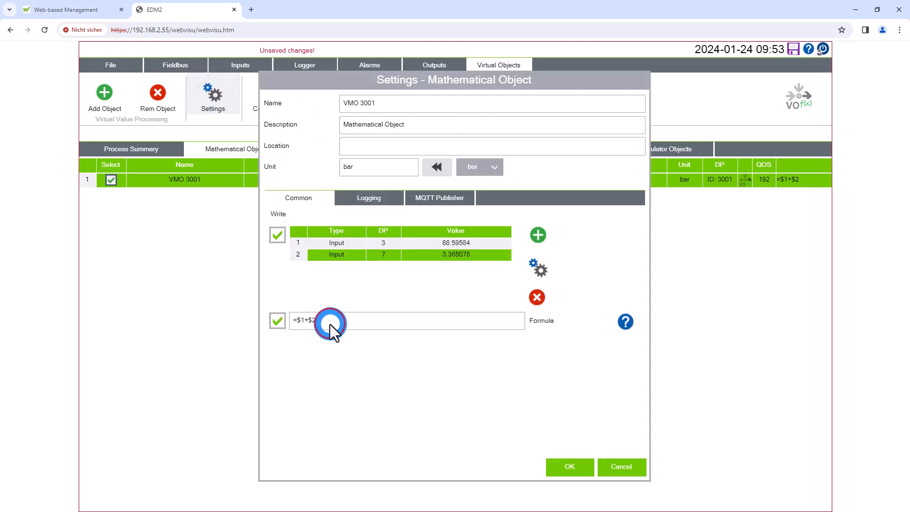
pyautogui.click(330, 325)
pyautogui.click(350, 310)
pyautogui.write('´´´')
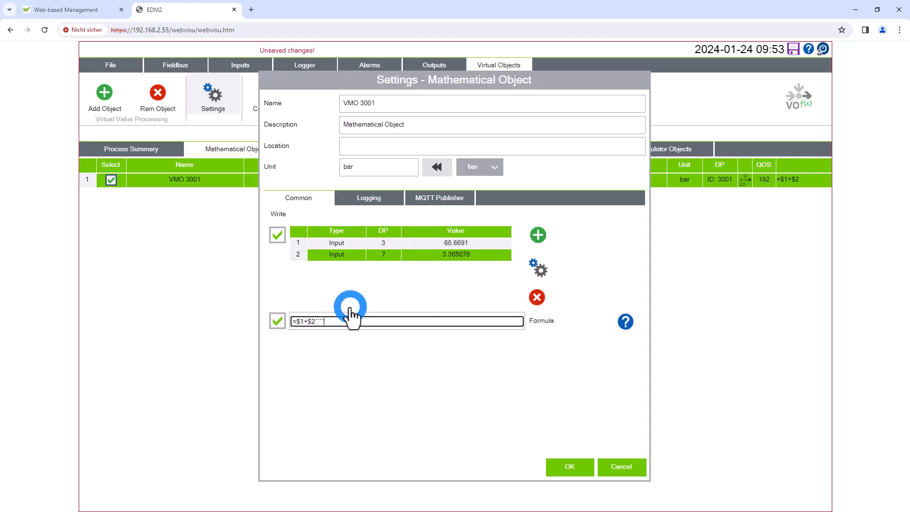
pyautogui.press('BackSpace')
pyautogui.press('BackSpace')
pyautogui.press('BackSpace')
pyautogui.press('BackSpace')
pyautogui.press('BackSpace')
pyautogui.press('BackSpace')
pyautogui.press('BackSpace')
pyautogui.press('BackSpace')
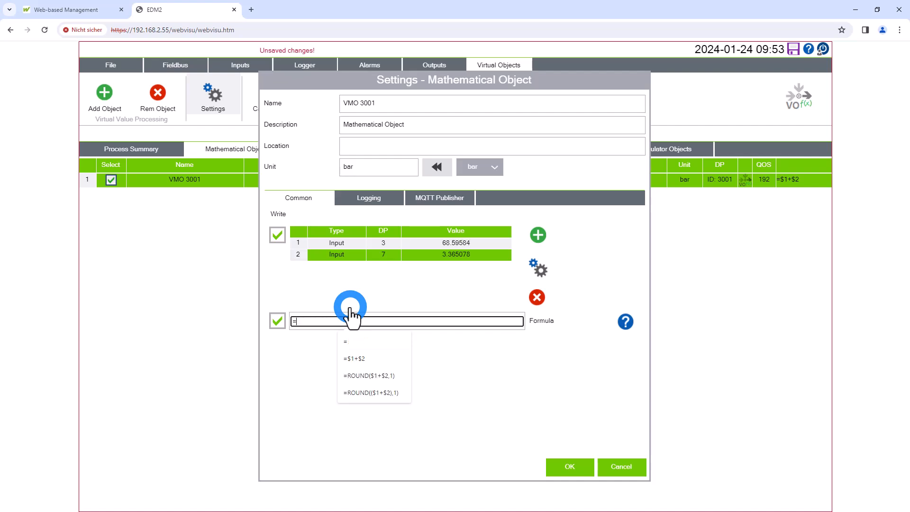
pyautogui.click(400, 392)
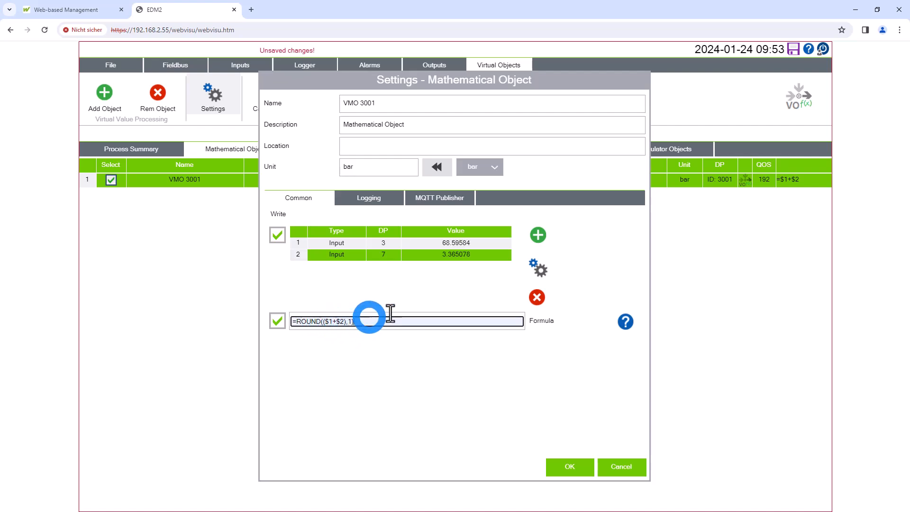
pyautogui.click(571, 467)
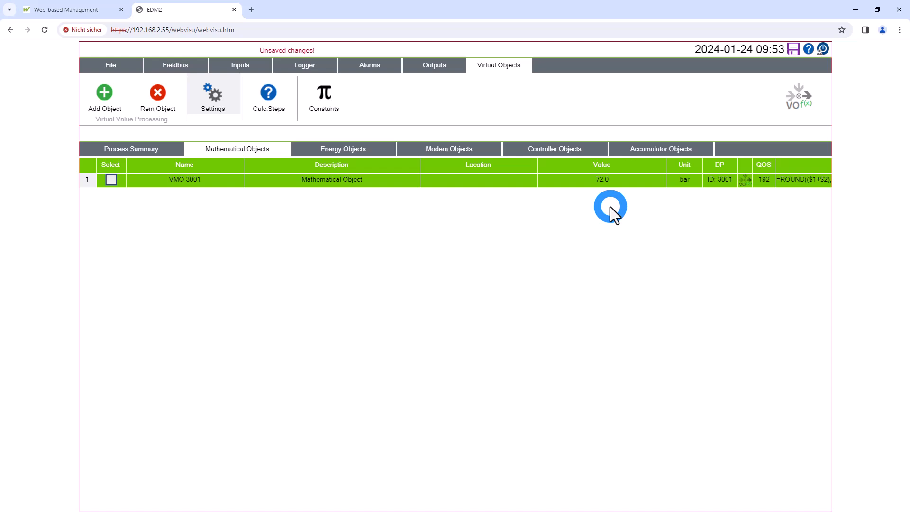
# Reopen the mathematical object's settings and consult the formula help for available operators and functions
pyautogui.click(206, 94)
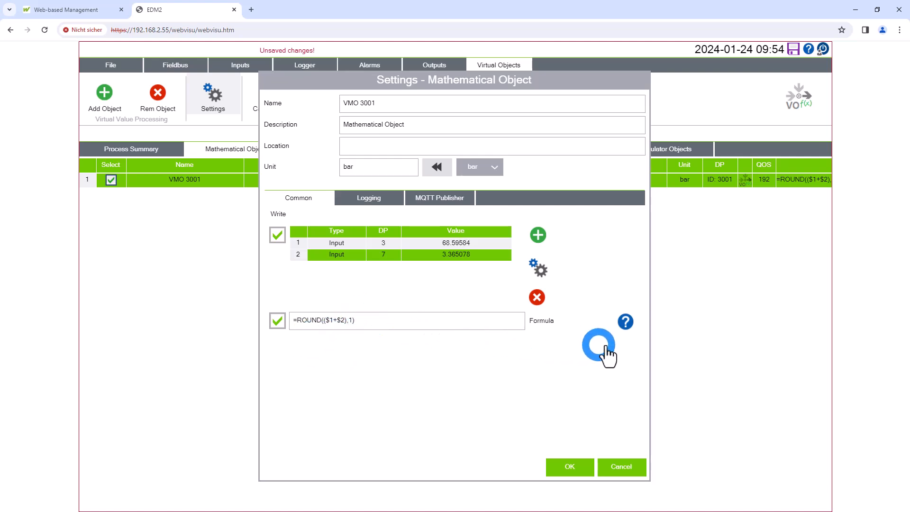
pyautogui.click(625, 322)
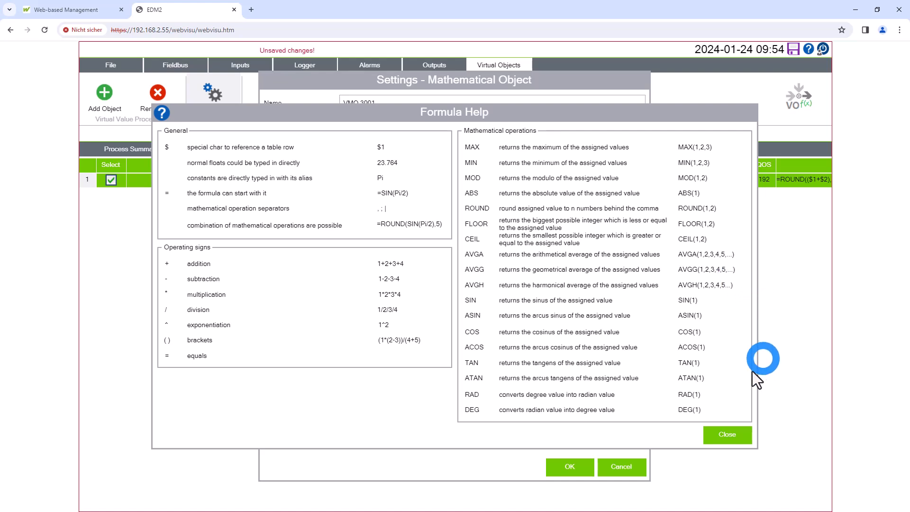
# Leave the formula help, confirm the mathematical object's settings and review its calculation steps
pyautogui.click(727, 435)
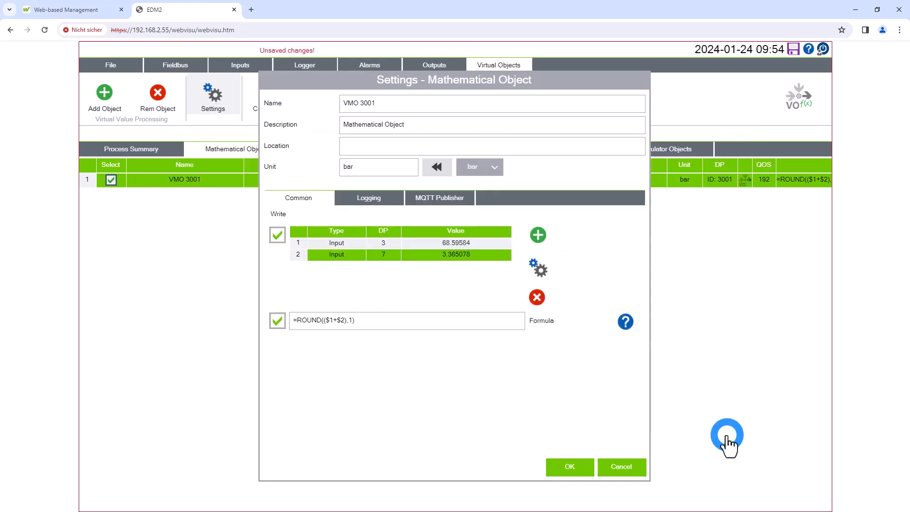
pyautogui.click(582, 467)
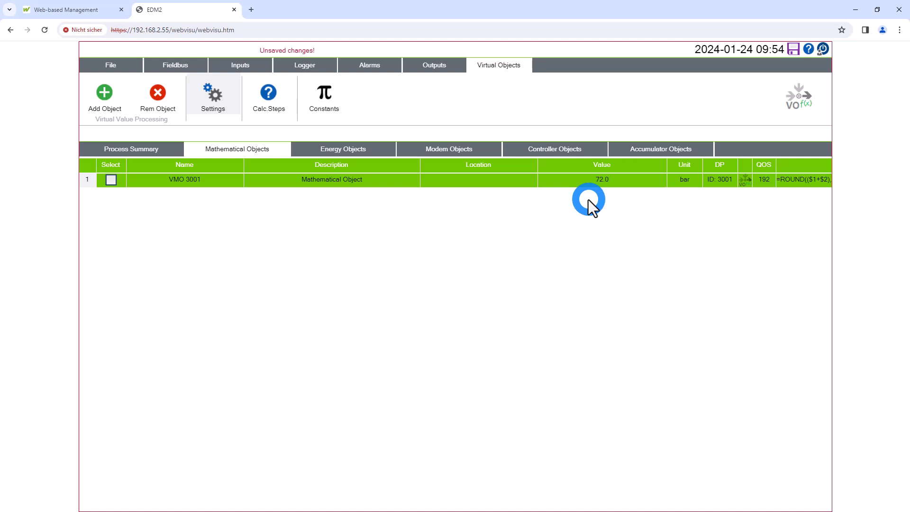
pyautogui.click(269, 108)
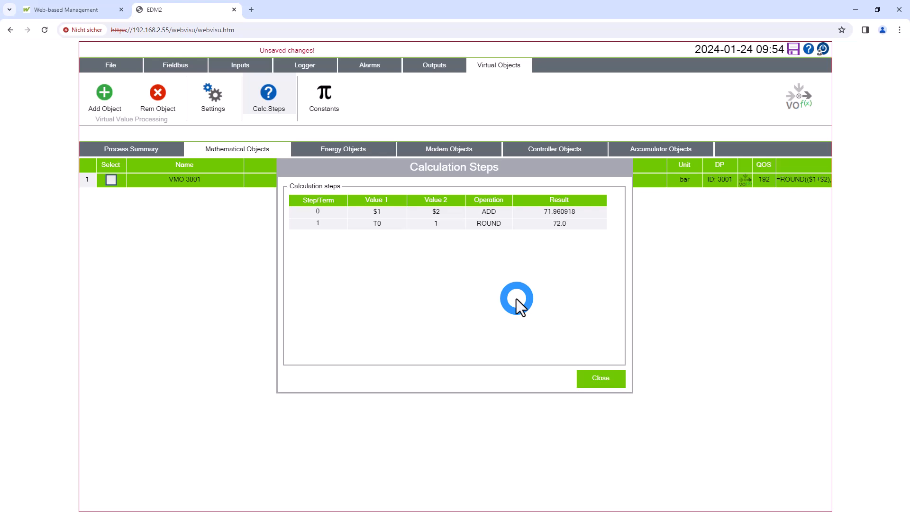
pyautogui.click(607, 385)
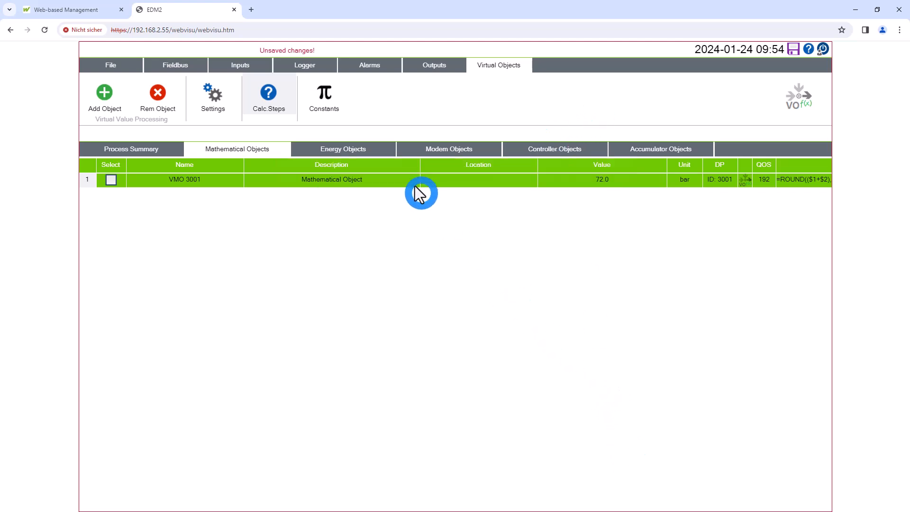
# Add a new energy object to the virtual objects
pyautogui.click(471, 308)
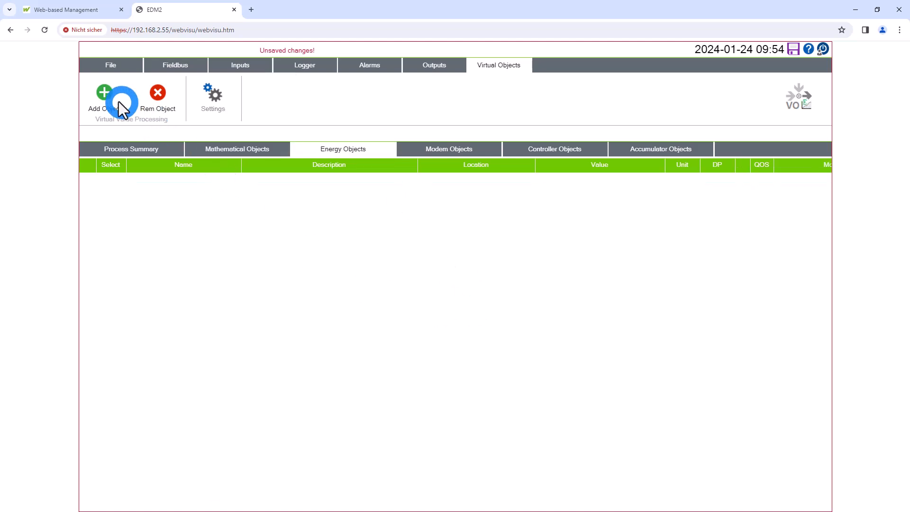
pyautogui.click(104, 102)
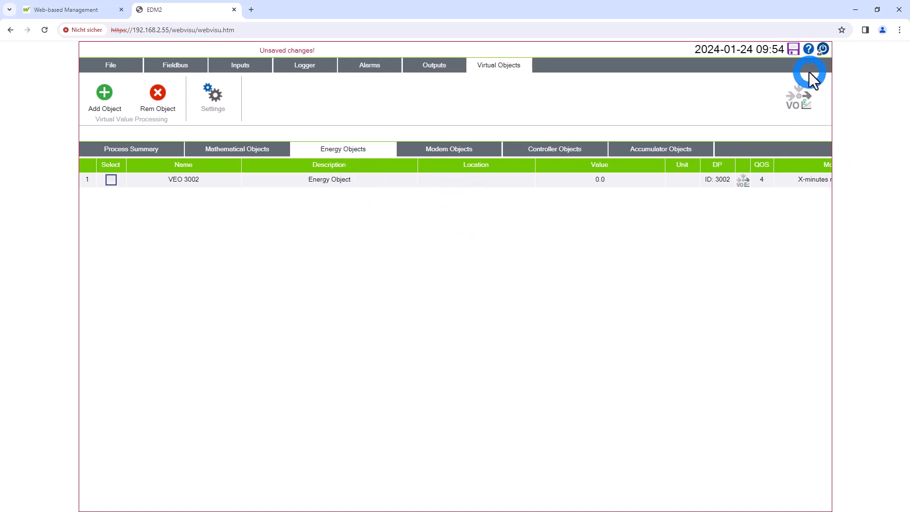
# Consult the online help on energy object settings and the available calculation modes
pyautogui.click(808, 48)
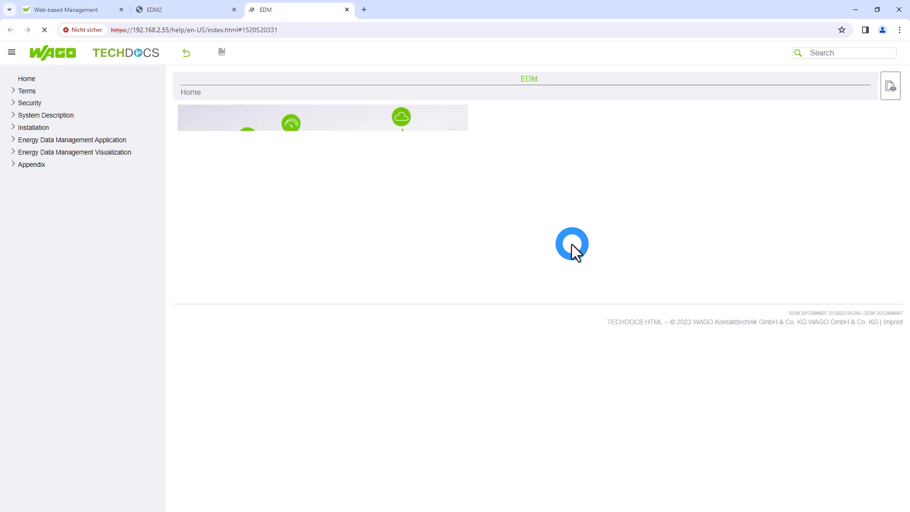
pyautogui.scroll(-2, 533, 269)
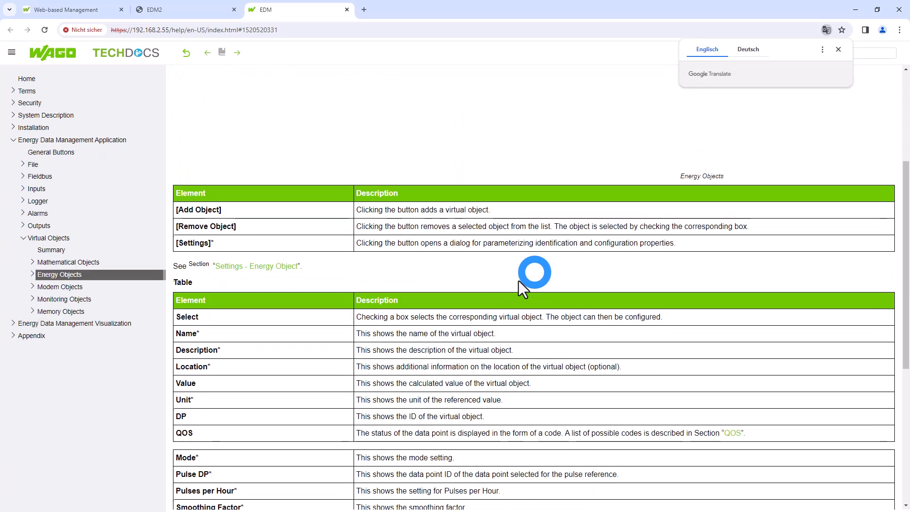
pyautogui.click(254, 271)
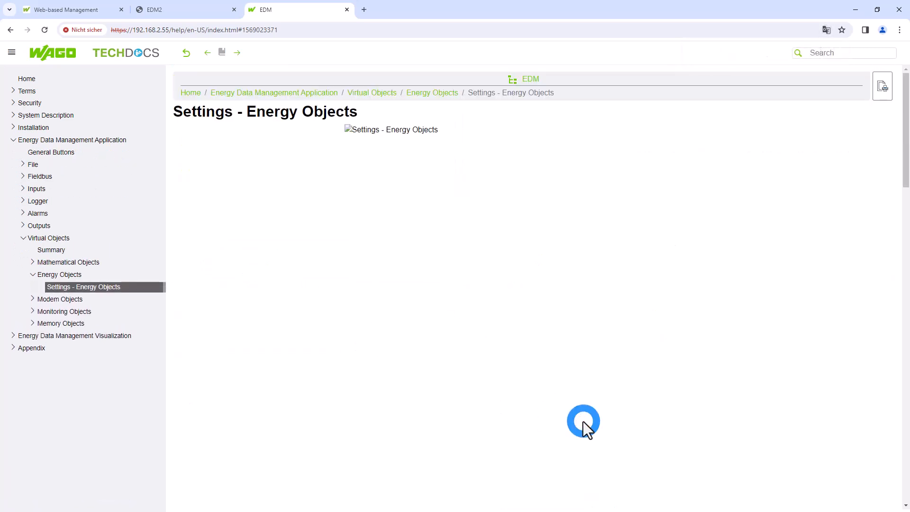
pyautogui.scroll(-6, 596, 401)
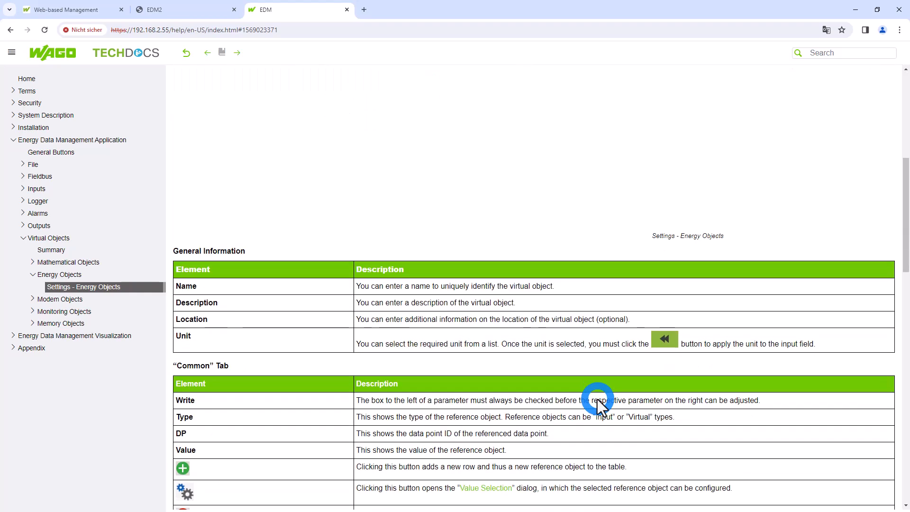
pyautogui.scroll(-6, 597, 401)
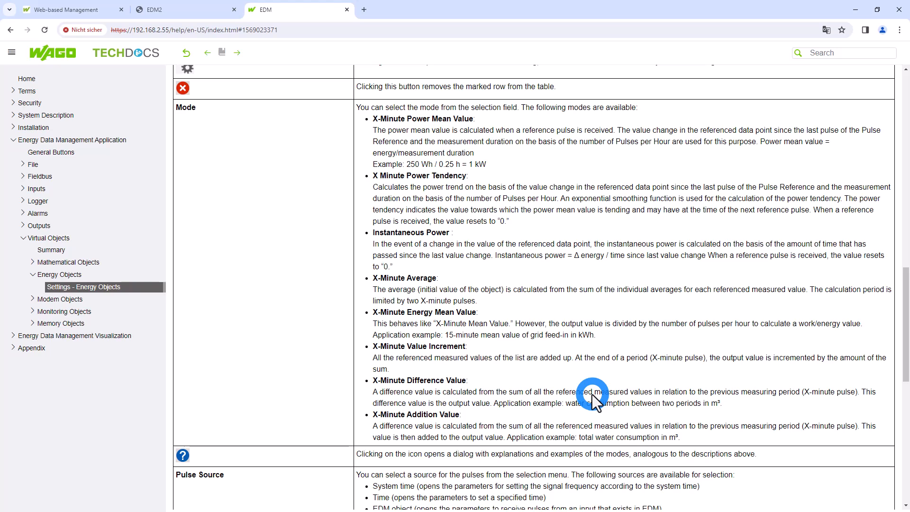
pyautogui.click(347, 10)
# Open the new energy object's settings, enable writing of its reference values and add a row to the value table
pyautogui.click(342, 182)
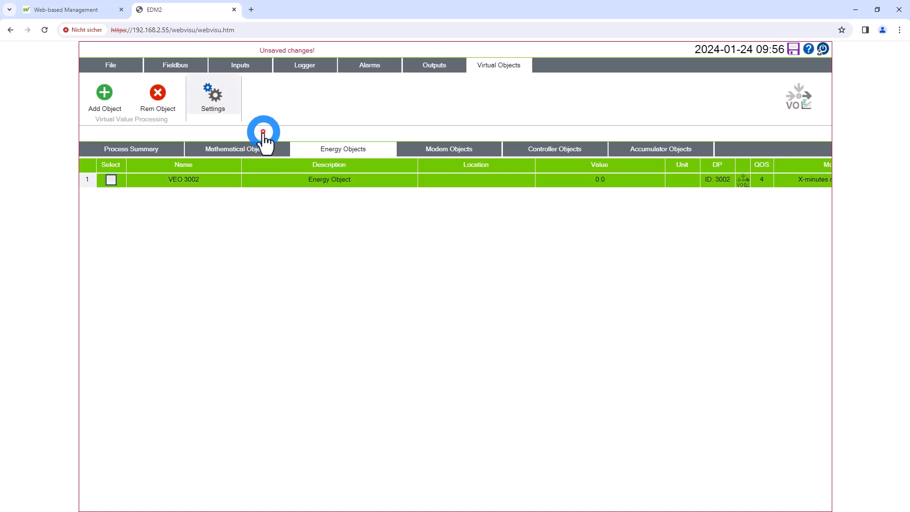
pyautogui.click(212, 99)
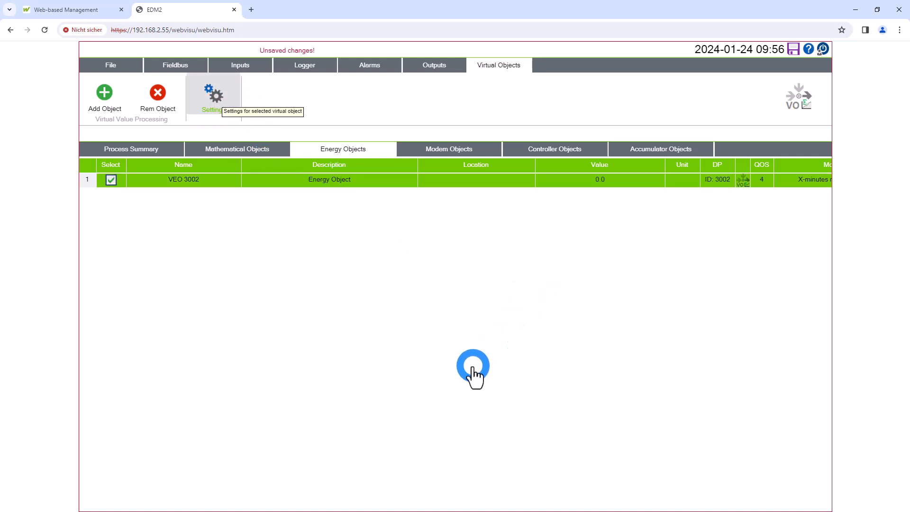
pyautogui.click(280, 215)
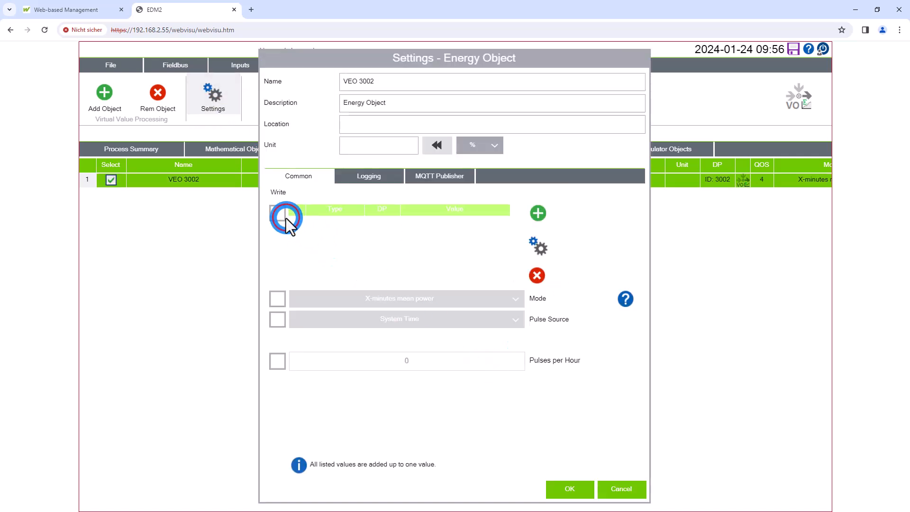
pyautogui.click(539, 214)
# Configure the energy object's first reference value as type Input with the DP reference 495 Energy
pyautogui.click(537, 247)
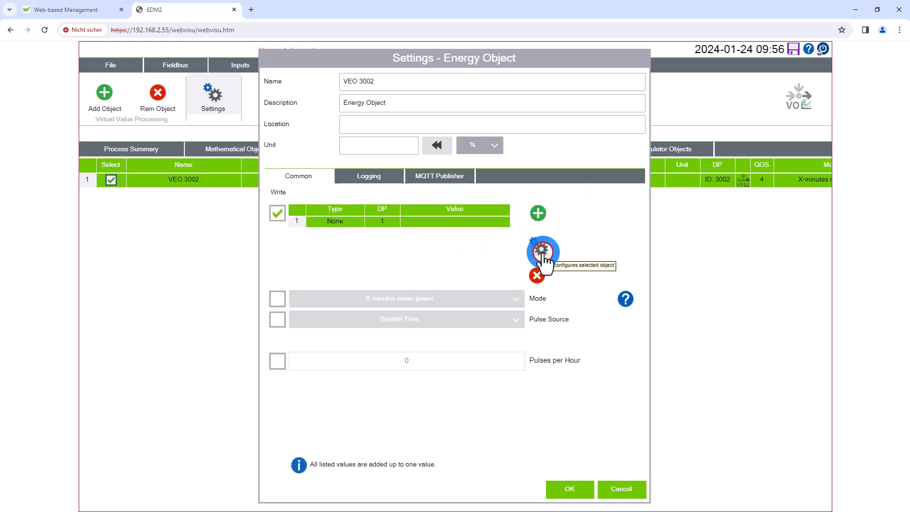
pyautogui.click(542, 252)
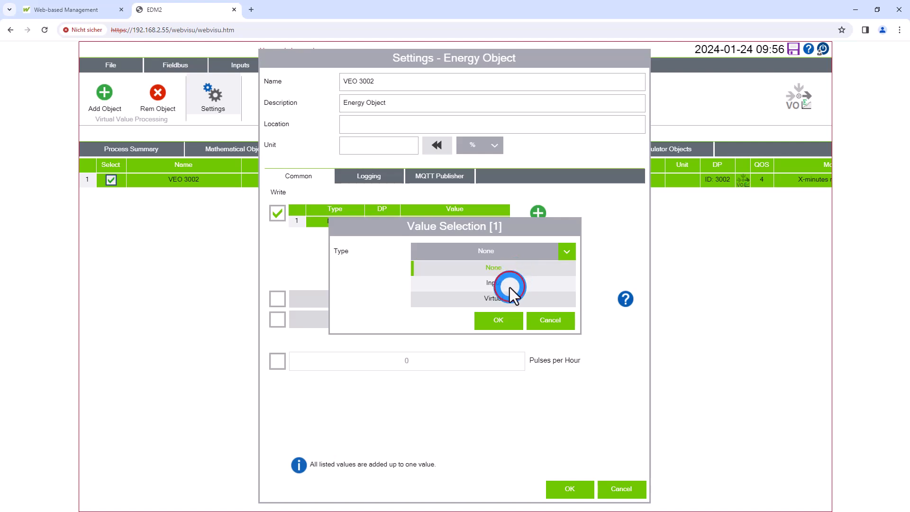
pyautogui.click(510, 287)
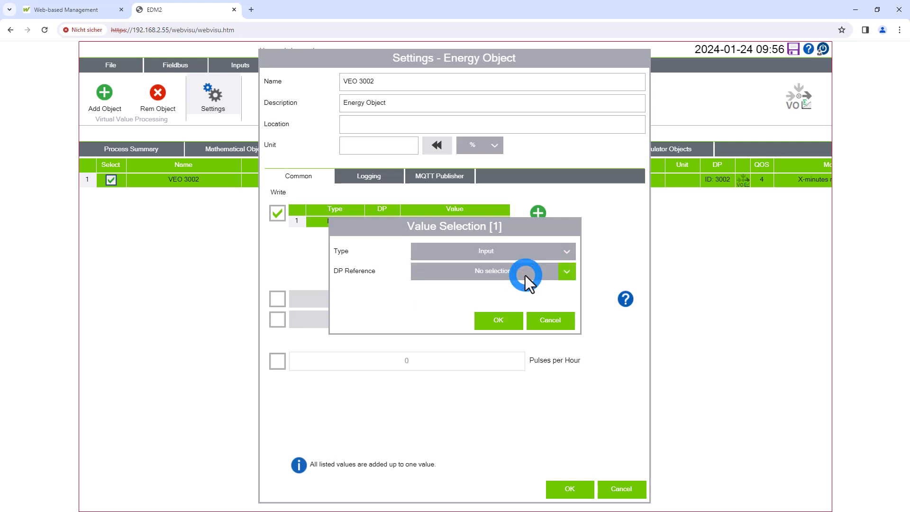
pyautogui.click(525, 275)
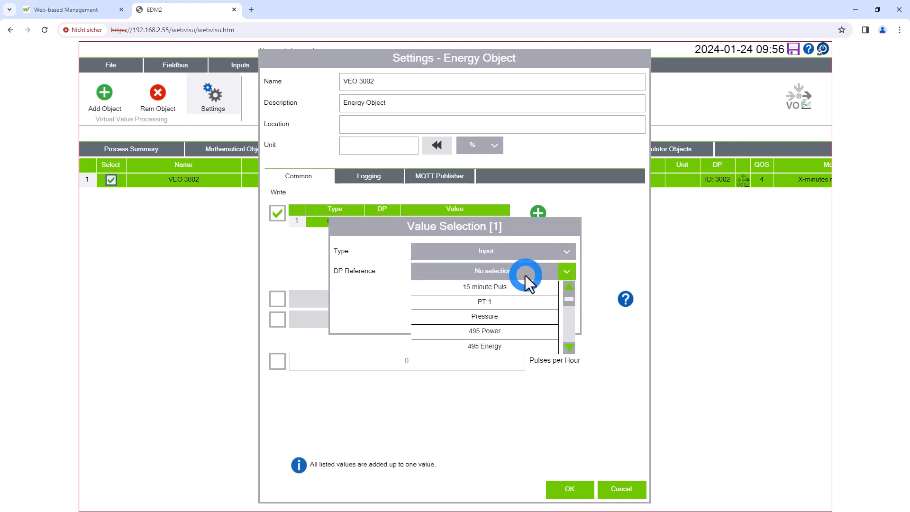
pyautogui.click(517, 349)
pyautogui.click(520, 319)
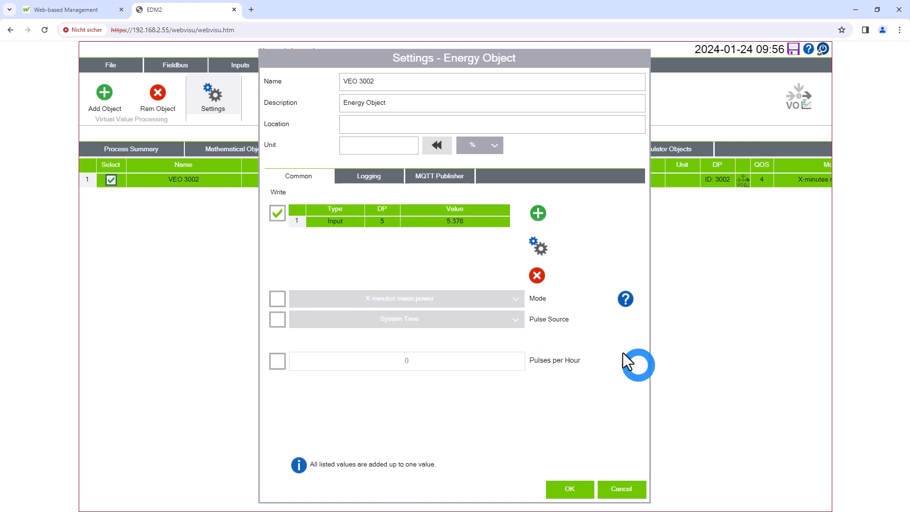
# Enable writing of the X-minutes mean power mode and set the pulse source to EDM Object
pyautogui.click(280, 296)
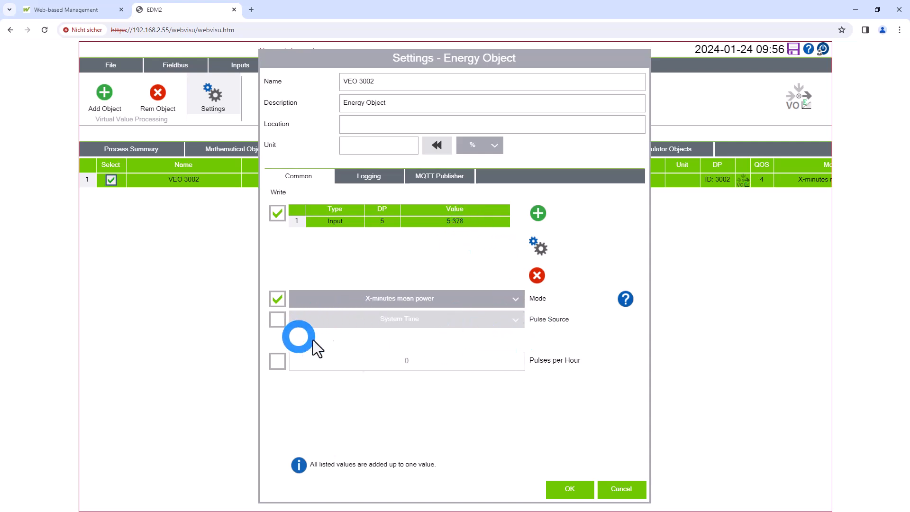
pyautogui.click(278, 322)
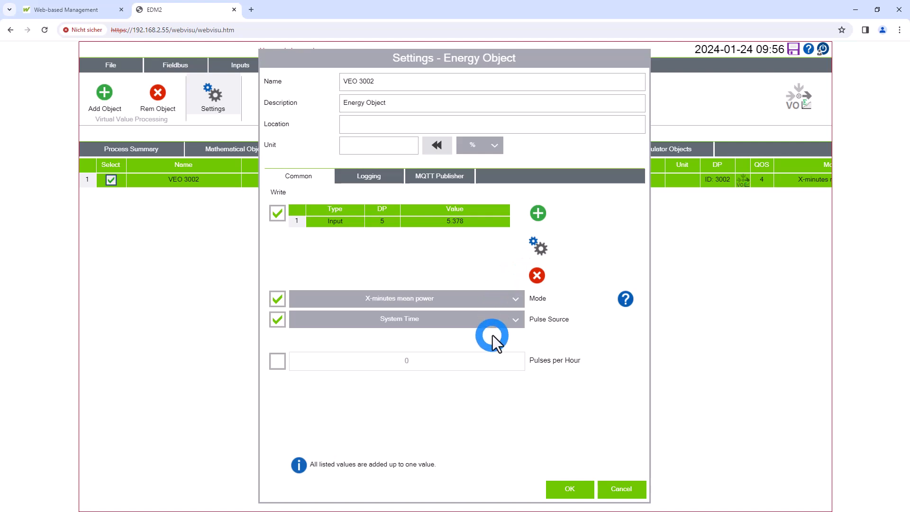
pyautogui.click(503, 320)
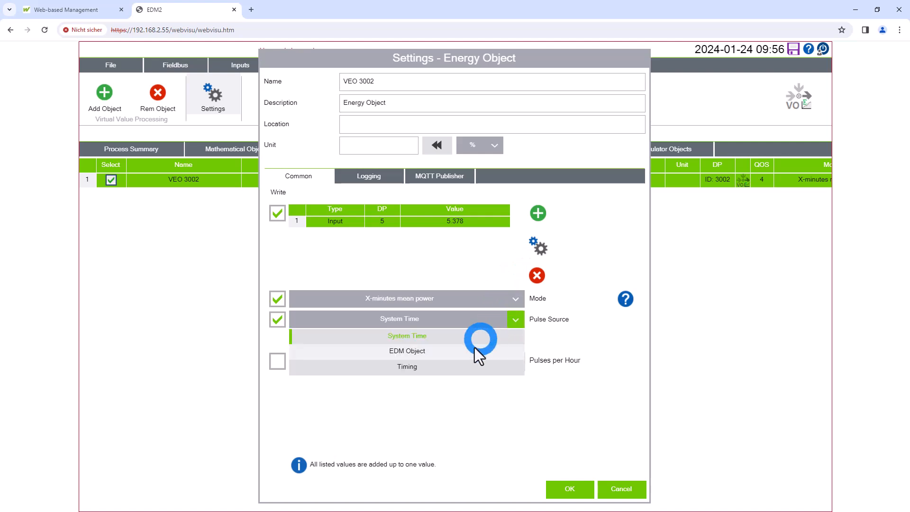
pyautogui.click(434, 355)
# Enable writing of the pulse reference and set it to 15 minute Puls
pyautogui.click(279, 340)
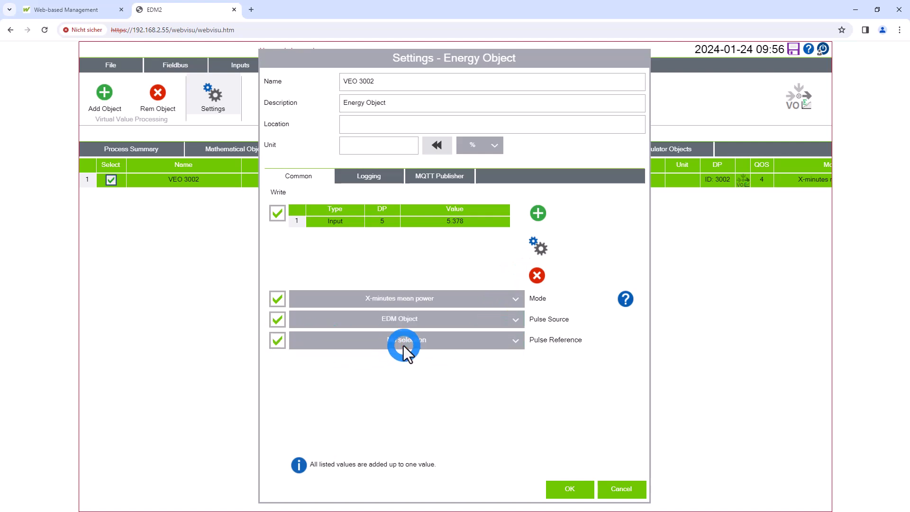
pyautogui.click(403, 345)
pyautogui.click(415, 361)
pyautogui.click(637, 425)
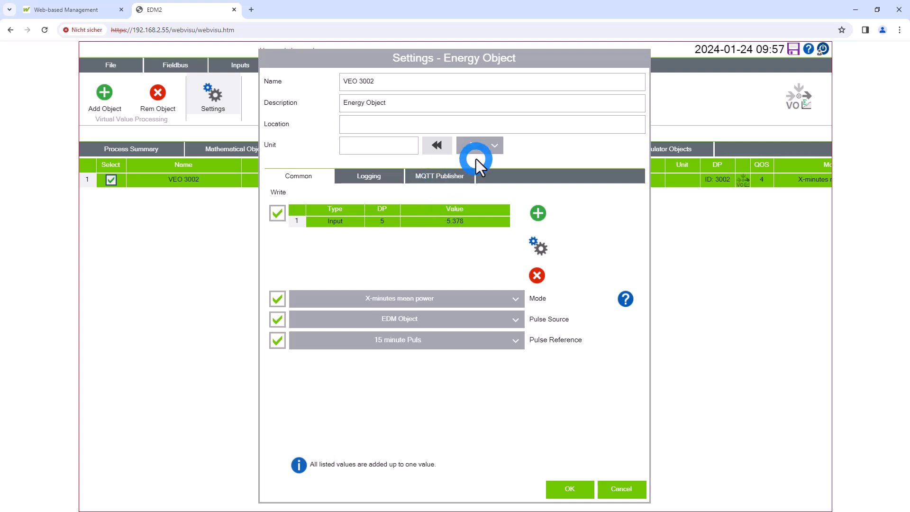
# Set the energy object's unit to kW
pyautogui.click(484, 146)
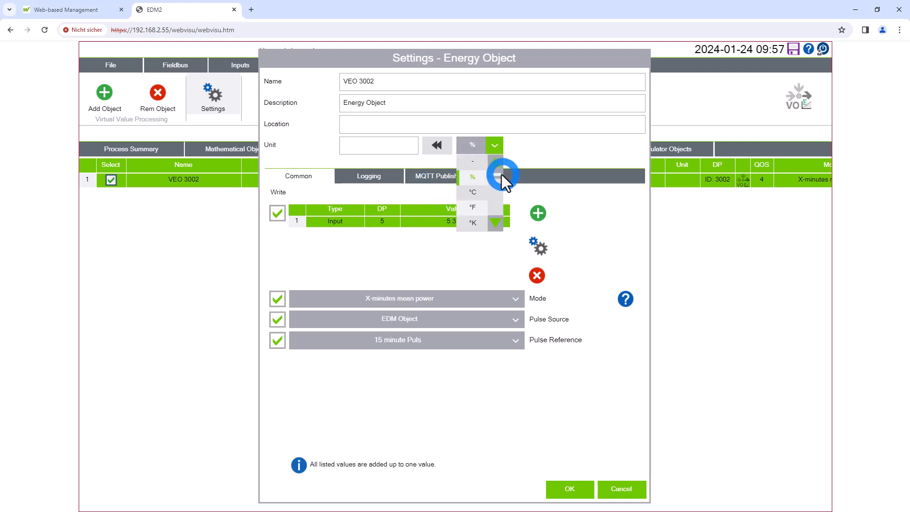
pyautogui.moveTo(498, 174); pyautogui.dragTo(502, 190)
pyautogui.click(480, 208)
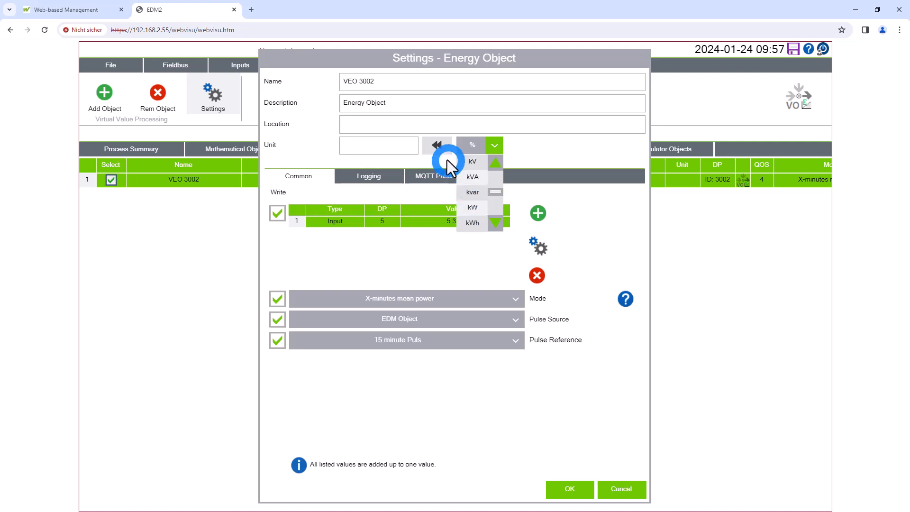
pyautogui.click(435, 147)
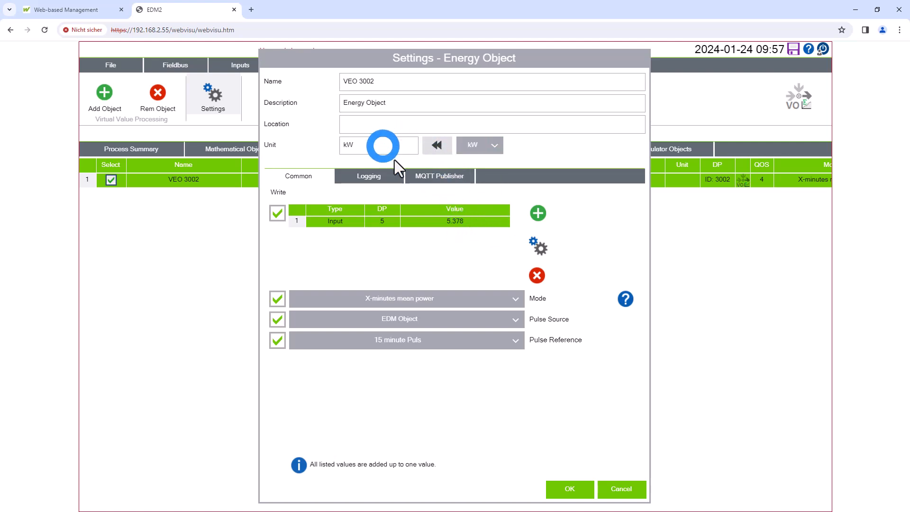
# Name the energy object Mean Power and apply its settings
pyautogui.click(544, 89)
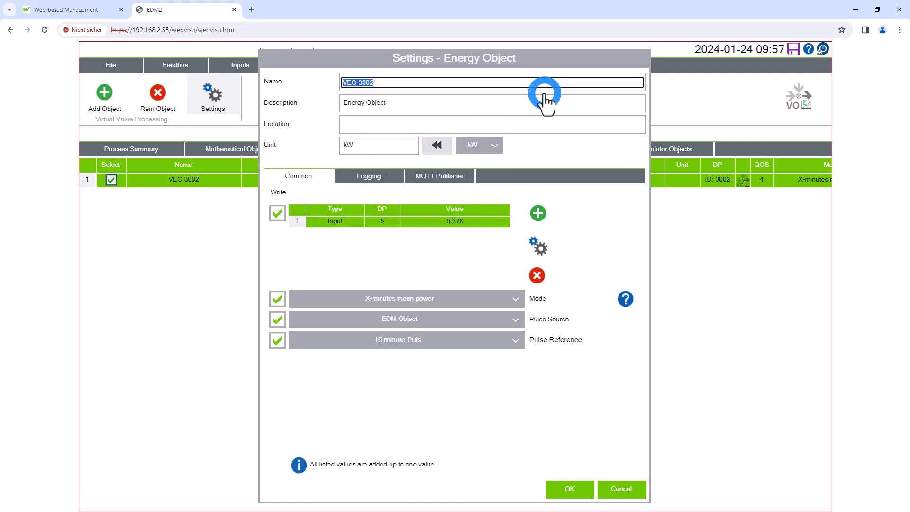
pyautogui.write('Mean Power')
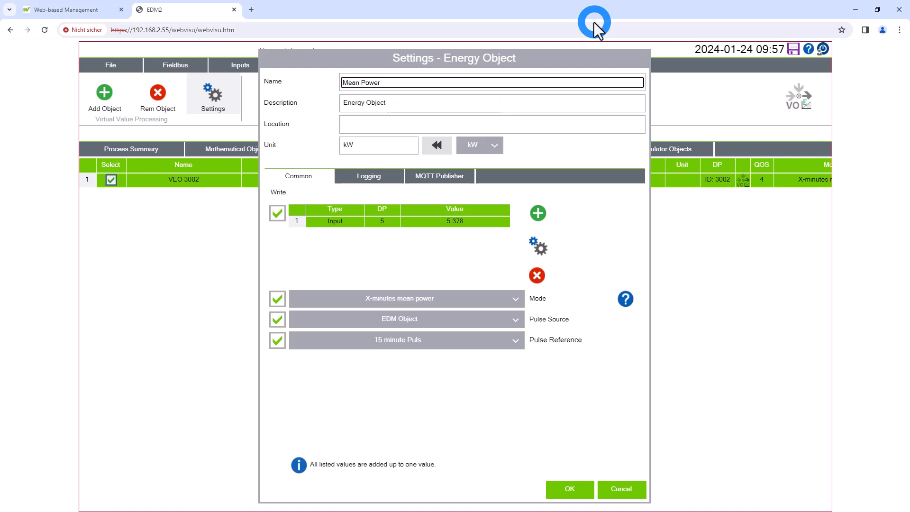
pyautogui.click(564, 124)
pyautogui.click(394, 204)
pyautogui.click(523, 394)
pyautogui.click(415, 257)
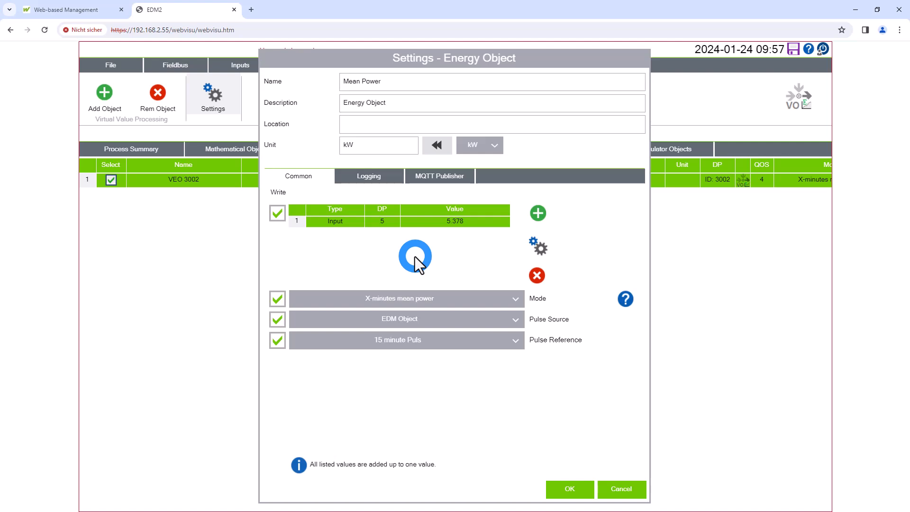
pyautogui.click(601, 480)
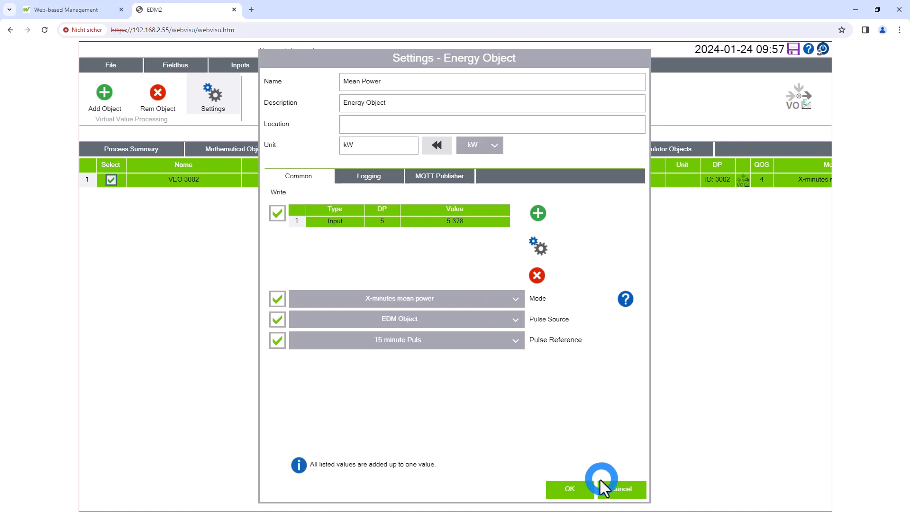
pyautogui.click(585, 490)
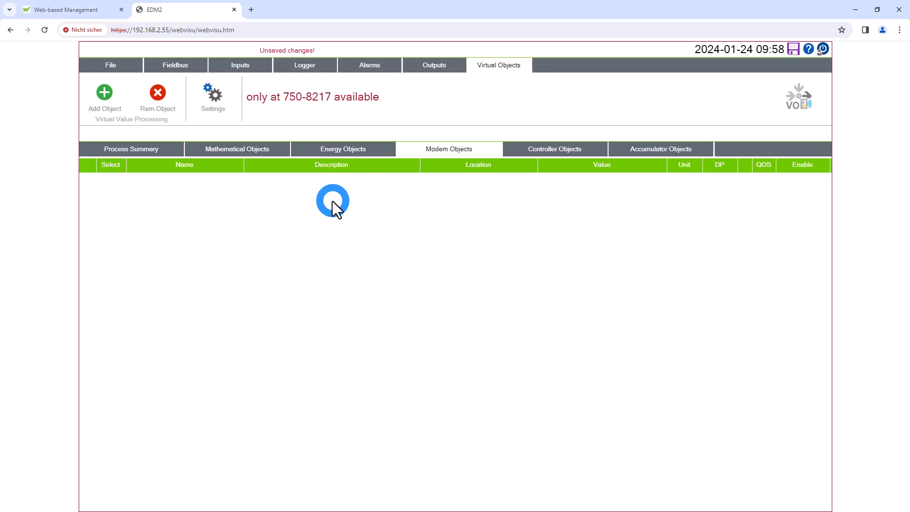
# Consult the online help on controller (monitoring) objects and their settings, including the available modes and pulse sources
pyautogui.click(565, 149)
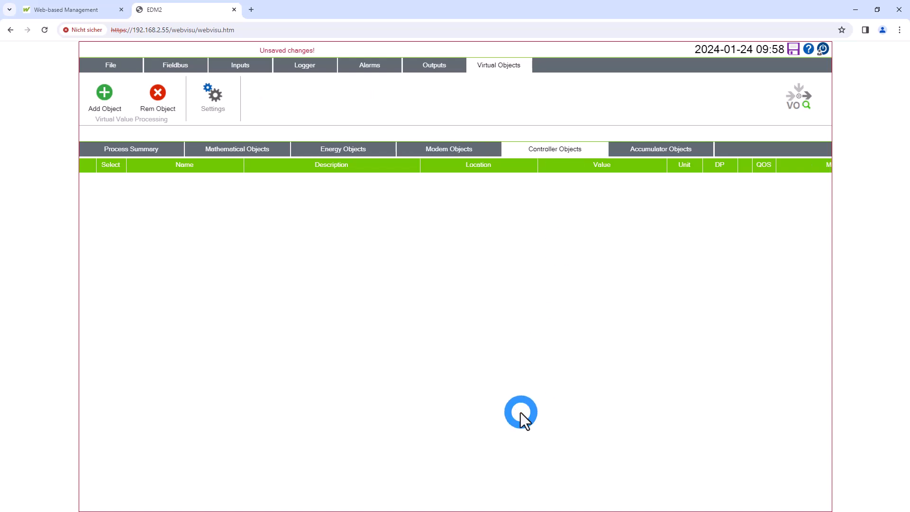
pyautogui.click(809, 48)
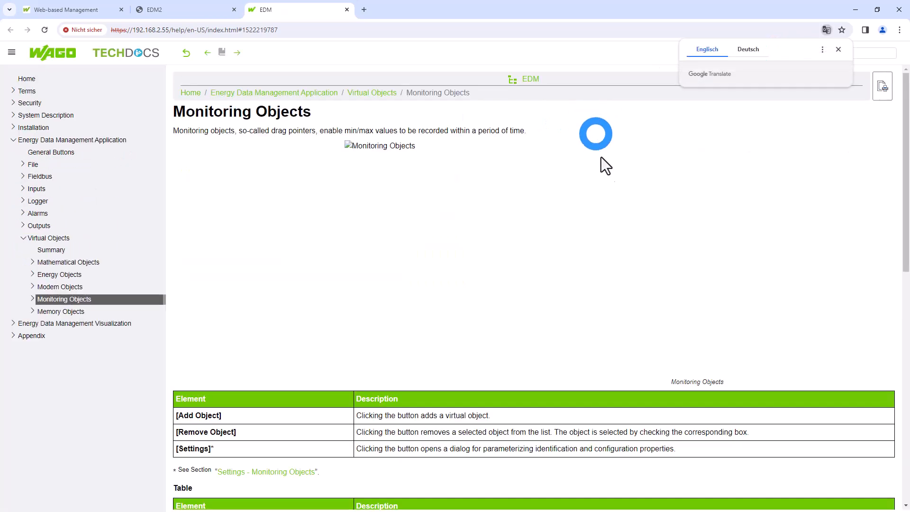
pyautogui.scroll(-2, 628, 266)
pyautogui.click(293, 379)
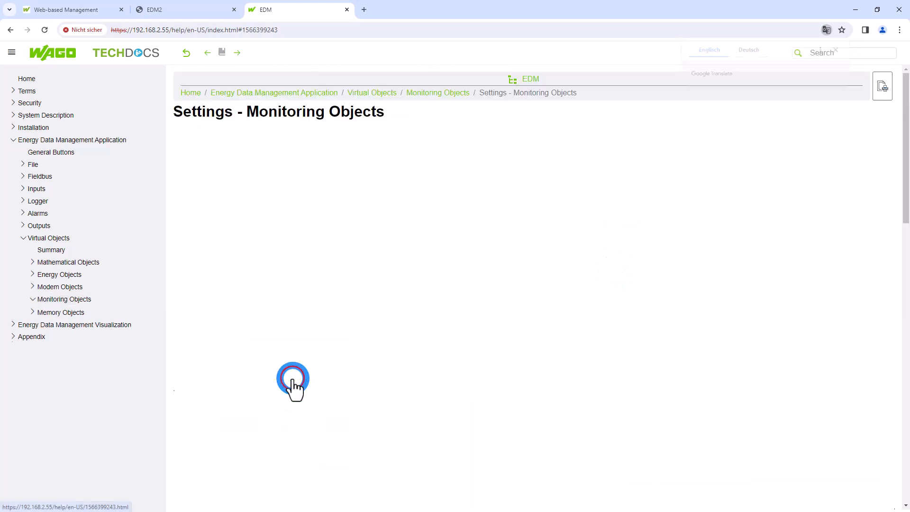
pyautogui.scroll(-5, 502, 386)
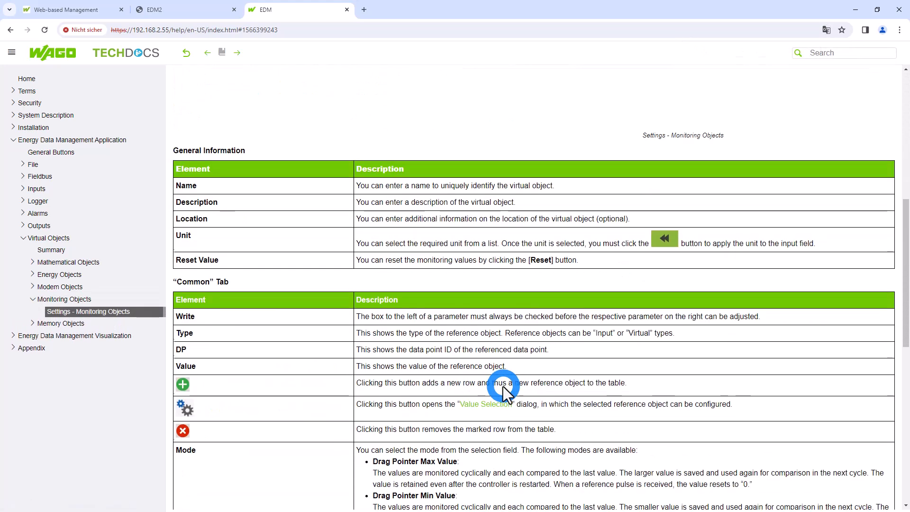
pyautogui.scroll(-4, 502, 386)
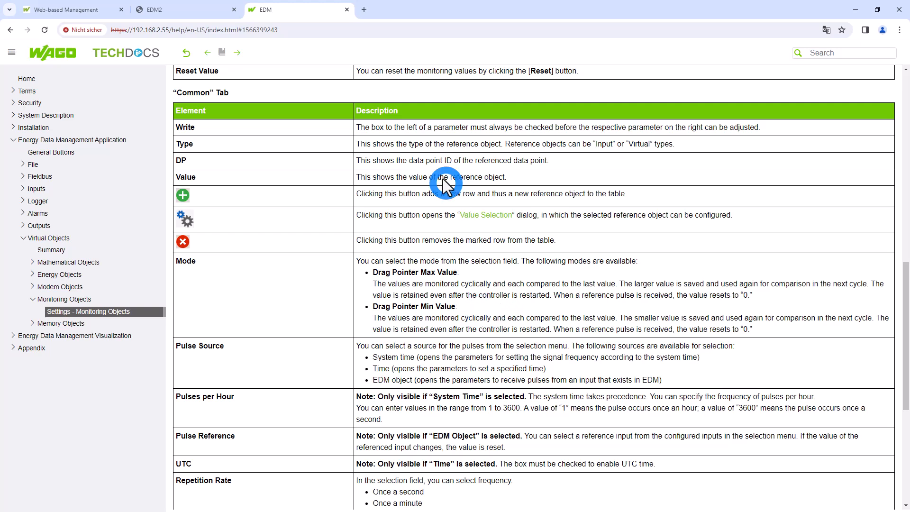
pyautogui.click(347, 10)
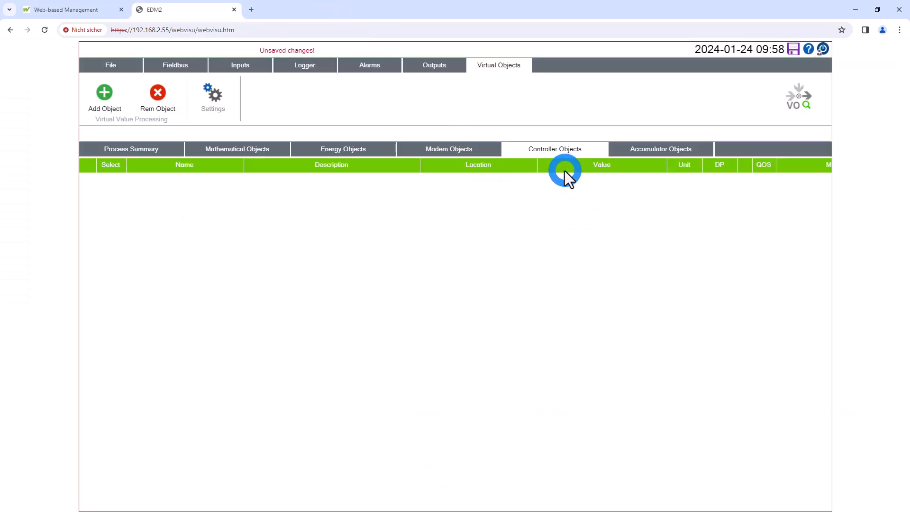
# Consult the online help on accumulator (memory) objects, examining the object table and the settings page with its calculation modes
pyautogui.click(664, 150)
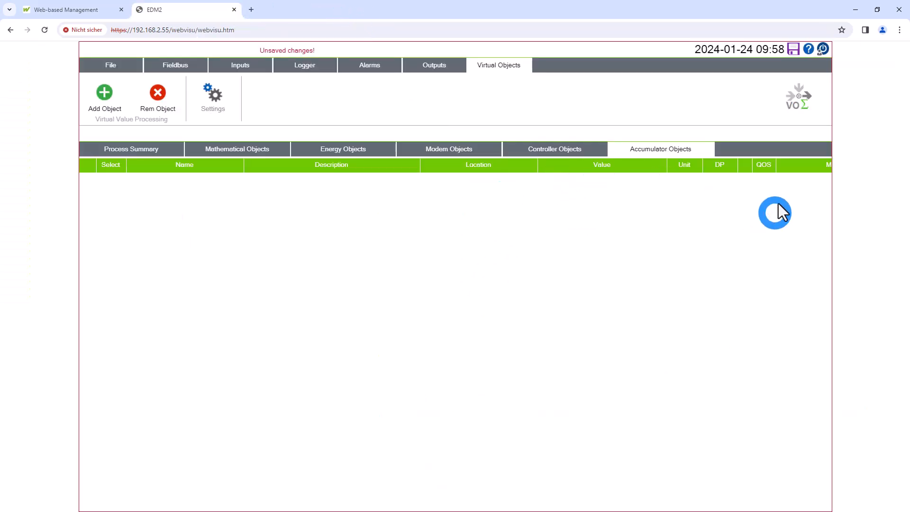
pyautogui.click(795, 94)
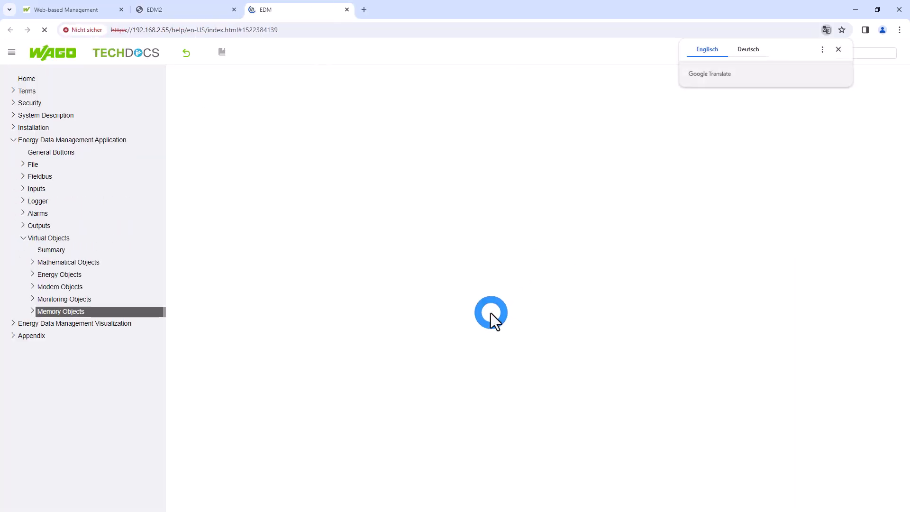
pyautogui.click(838, 50)
pyautogui.click(405, 194)
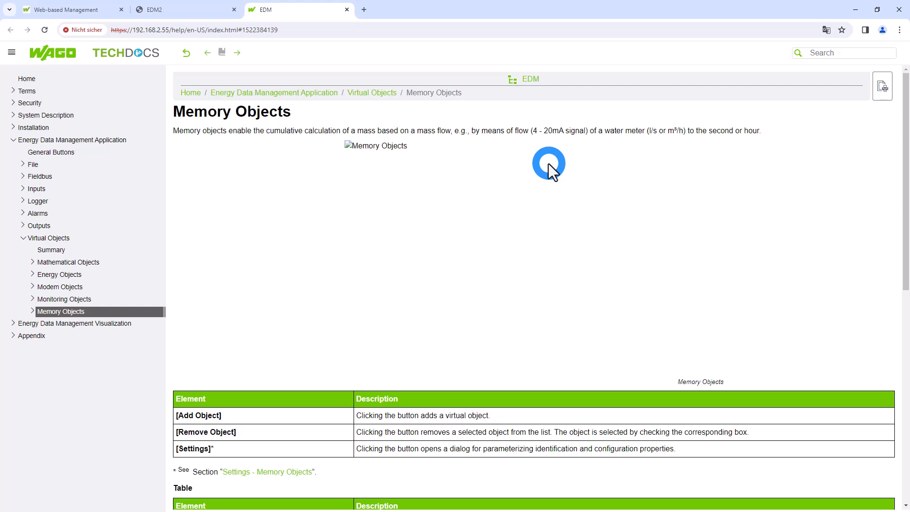
pyautogui.scroll(-9, 548, 171)
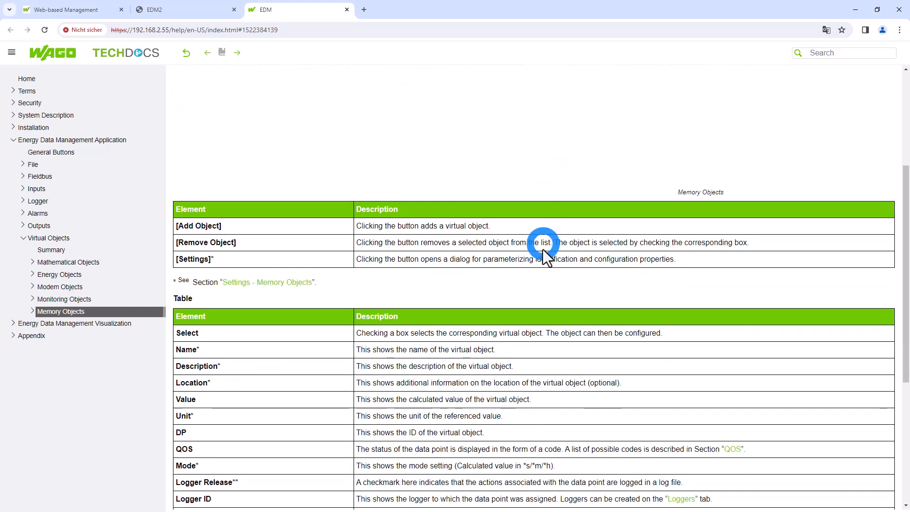
pyautogui.scroll(3, 426, 246)
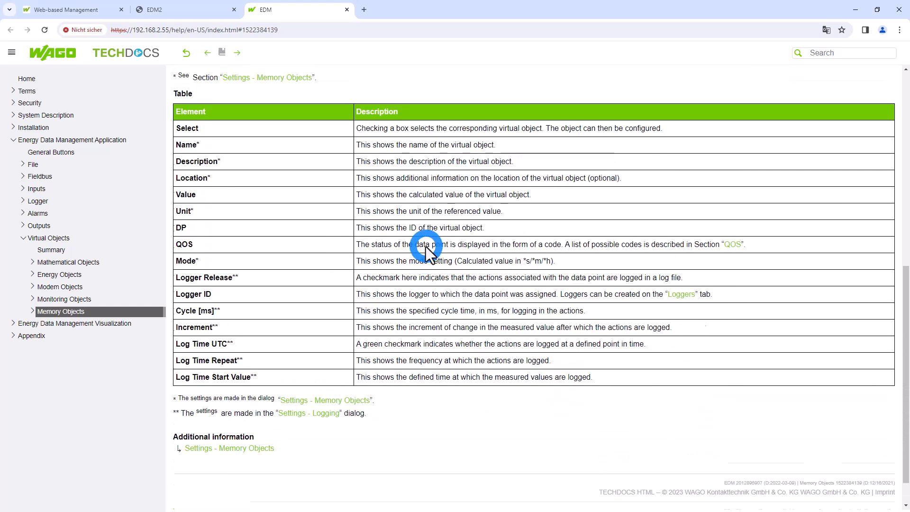
pyautogui.click(266, 182)
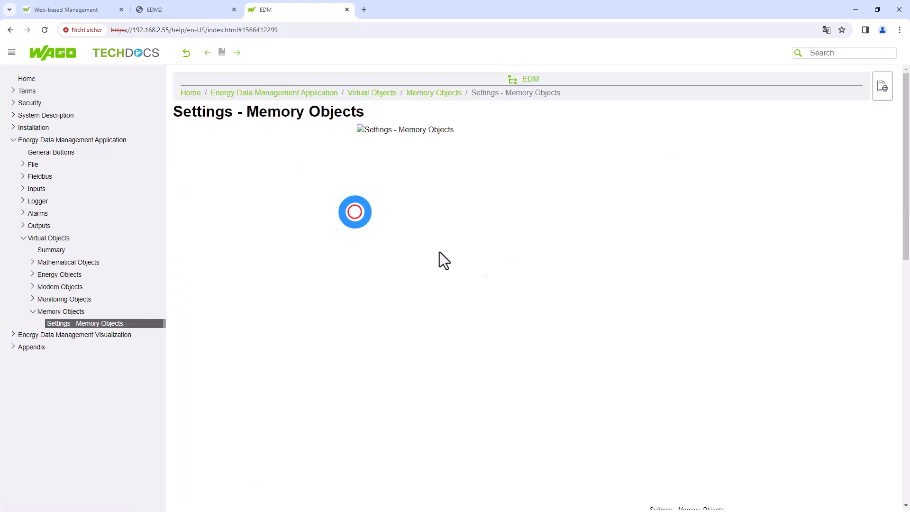
pyautogui.scroll(-3, 567, 309)
pyautogui.scroll(-7, 572, 323)
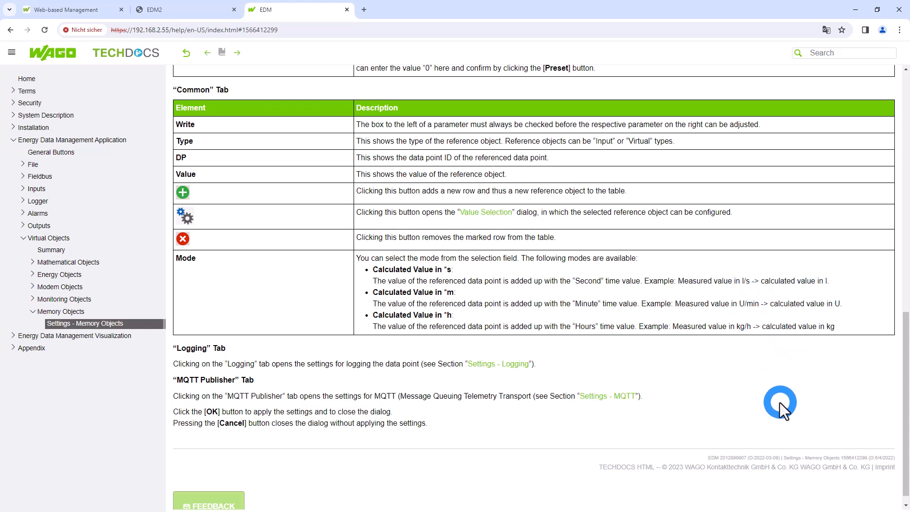
# Close the help page and save the unsaved configuration changes on the controller
pyautogui.click(347, 10)
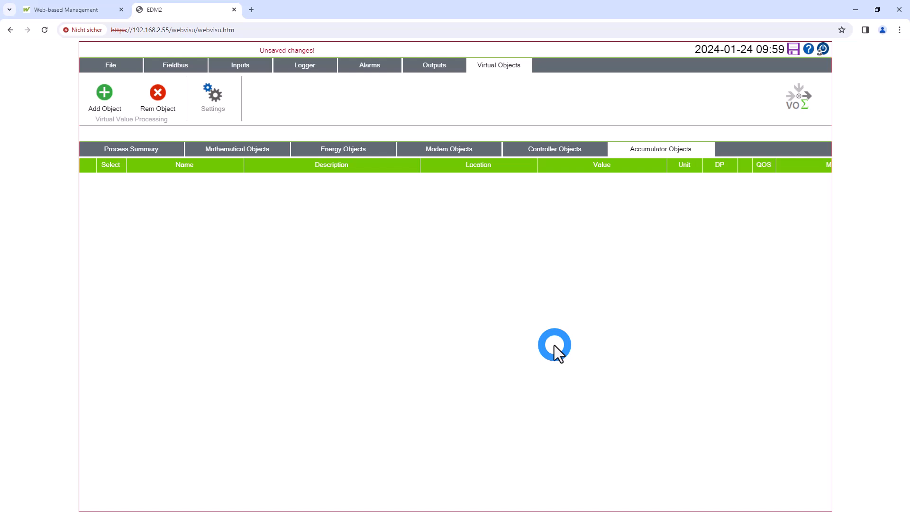
pyautogui.click(793, 50)
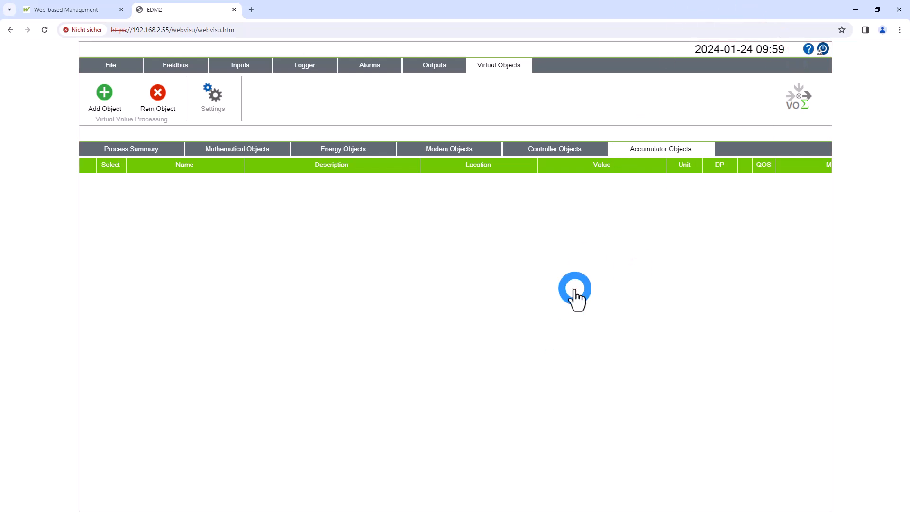
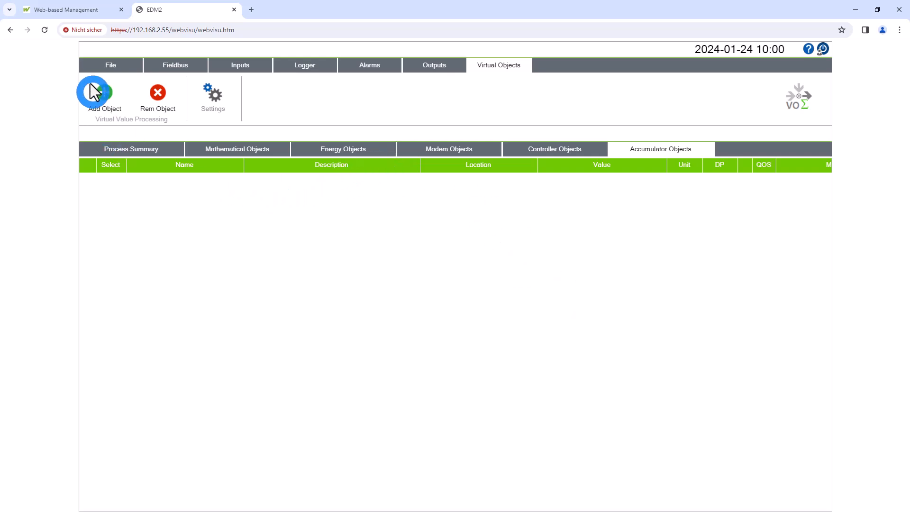
# Review the cloud connectivity settings for WAGO Cloud and the two MQTT connections
pyautogui.click(109, 65)
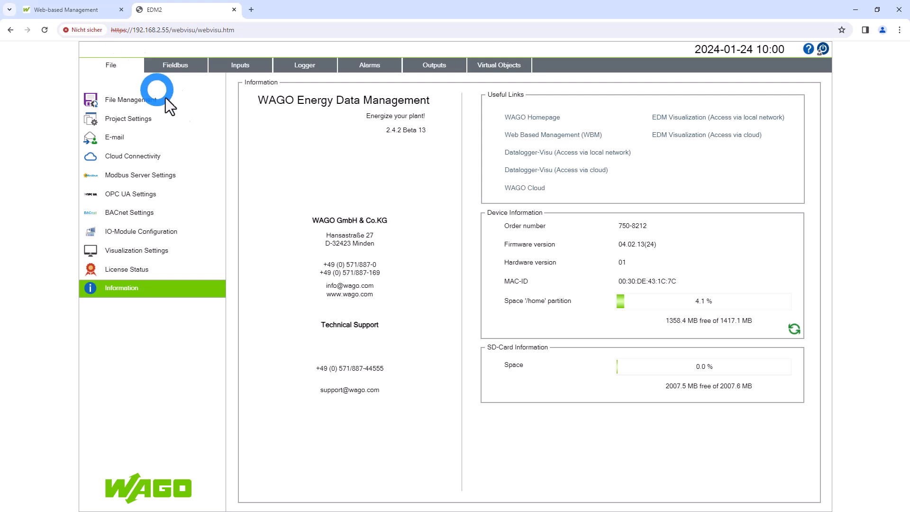
pyautogui.click(199, 162)
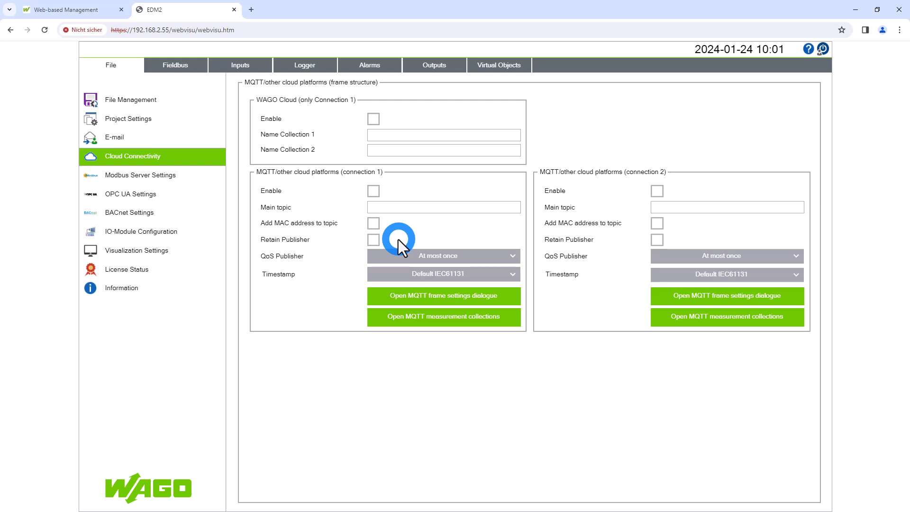
# Log in to the controller's Web-based Management as admin with the account password and dismiss the password expiry warning
pyautogui.click(91, 15)
pyautogui.click(494, 323)
pyautogui.click(473, 289)
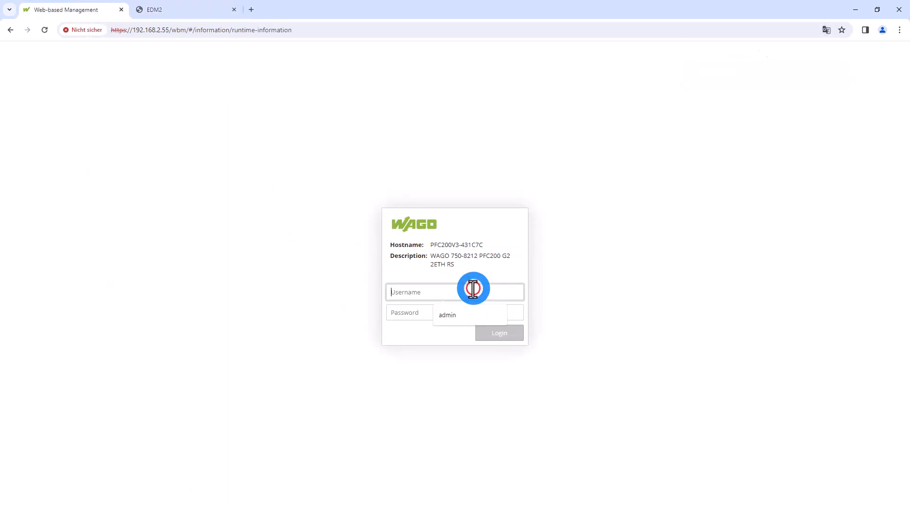
pyautogui.click(468, 315)
pyautogui.click(450, 314)
pyautogui.write('wago')
pyautogui.press('Return')
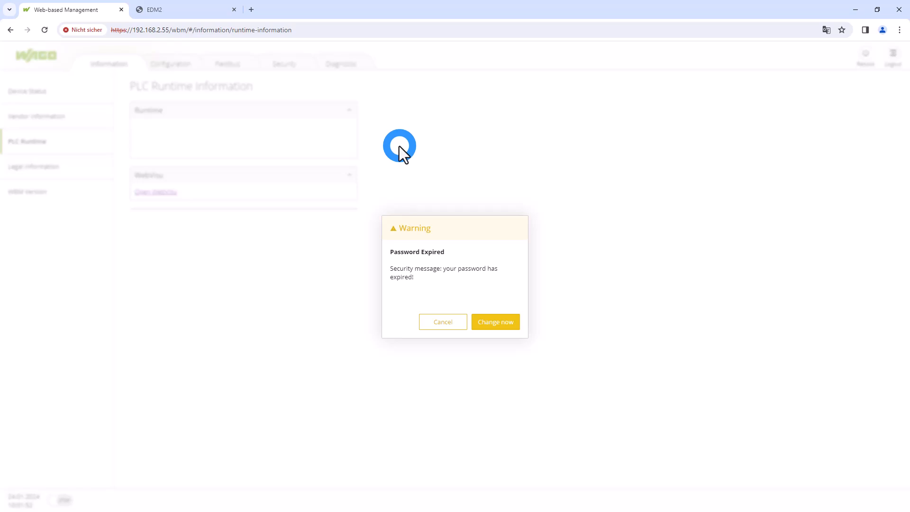
pyautogui.click(426, 322)
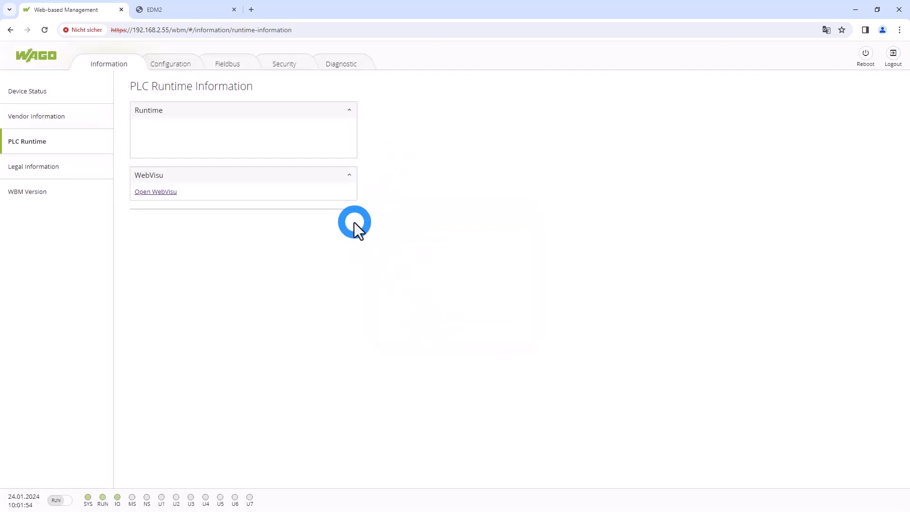
# Open the cloud connectivity configuration of Connection 1, dismissing the password expiry warnings
pyautogui.click(172, 63)
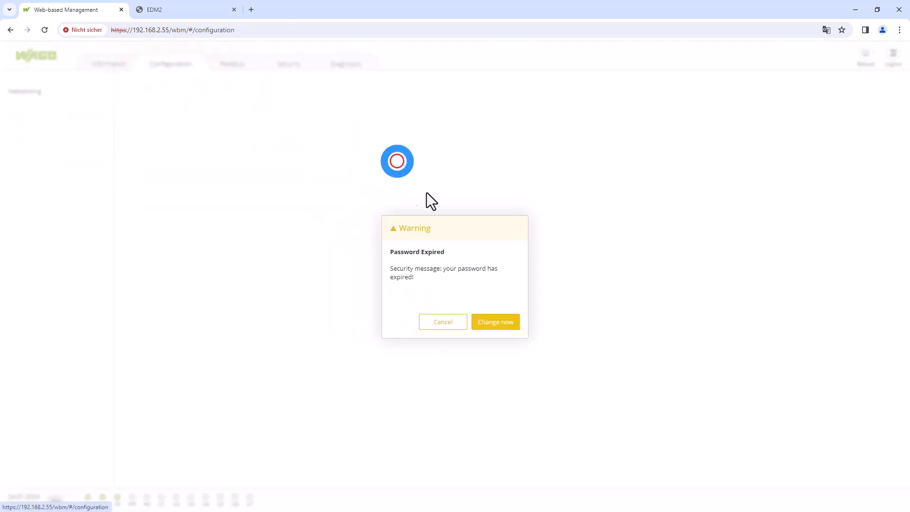
pyautogui.click(430, 323)
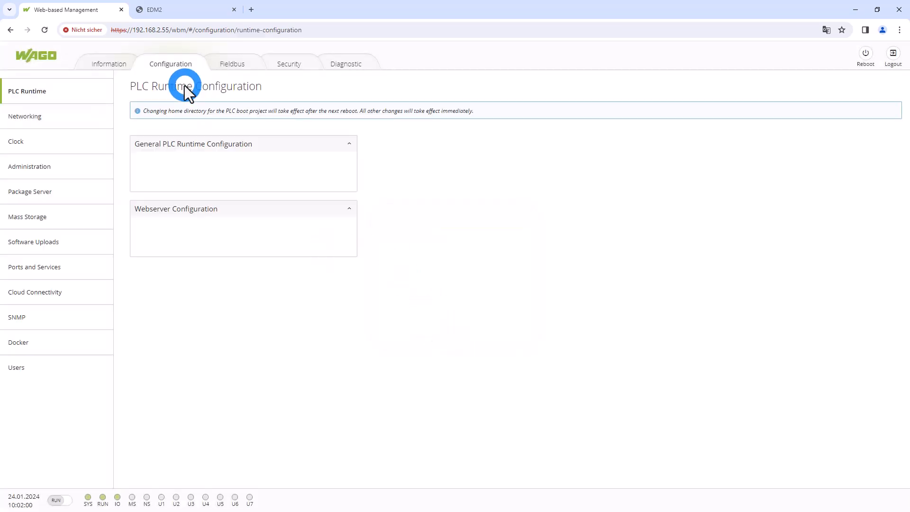
pyautogui.click(61, 293)
pyautogui.click(446, 322)
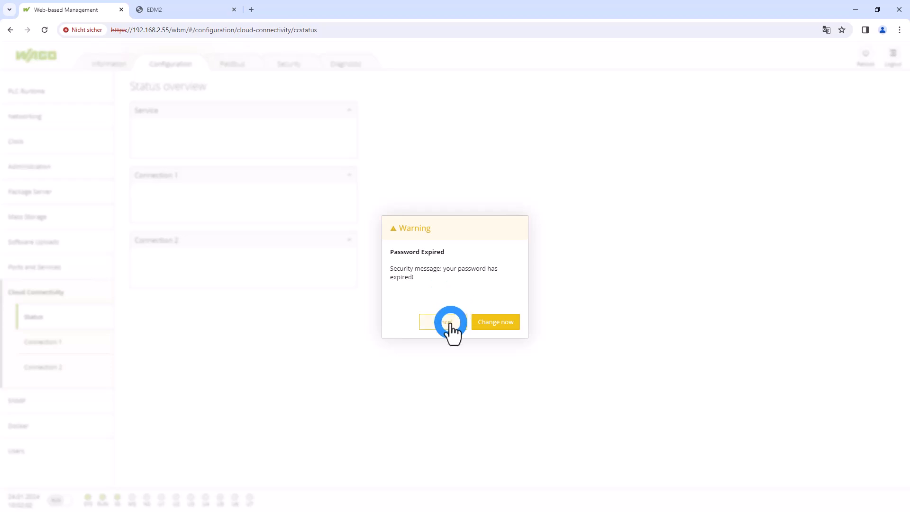
pyautogui.click(47, 343)
pyautogui.click(446, 323)
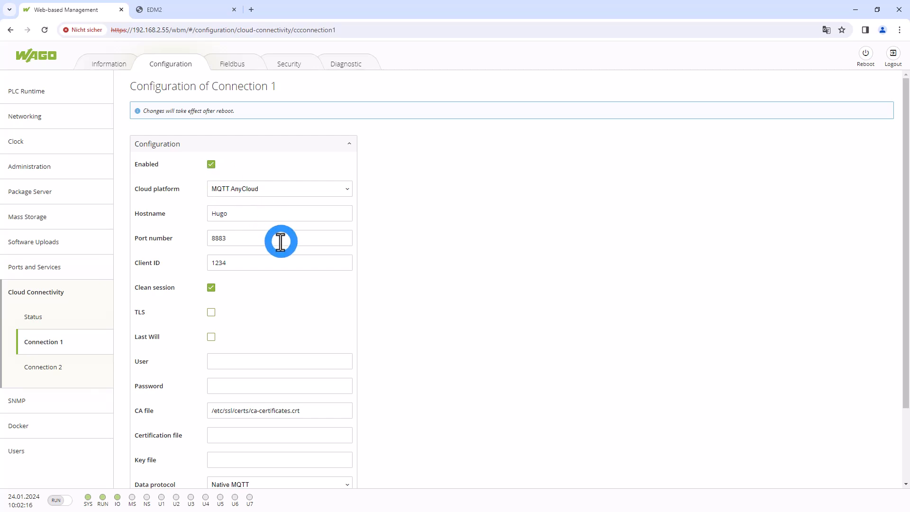
# Examine the Connection 1 settings, including the selectable cloud platforms, and check the cloud connection status overview
pyautogui.scroll(-1, 280, 241)
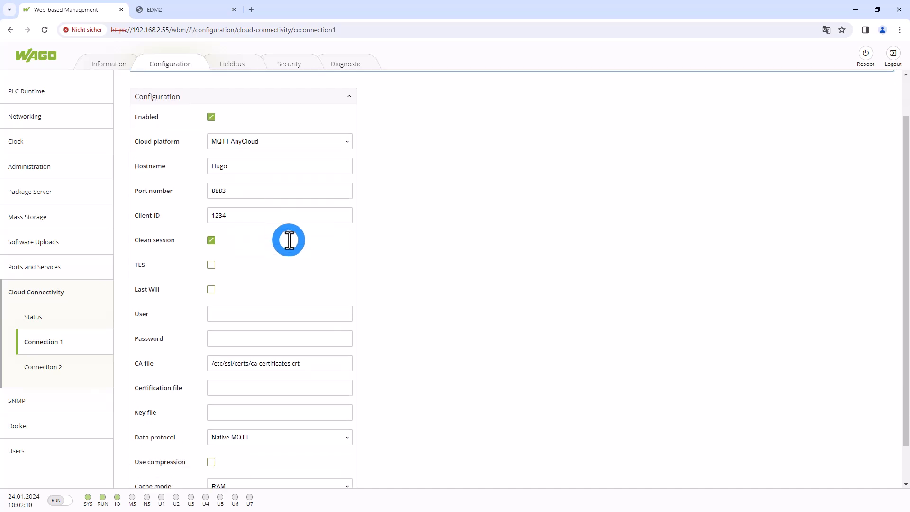
pyautogui.click(293, 143)
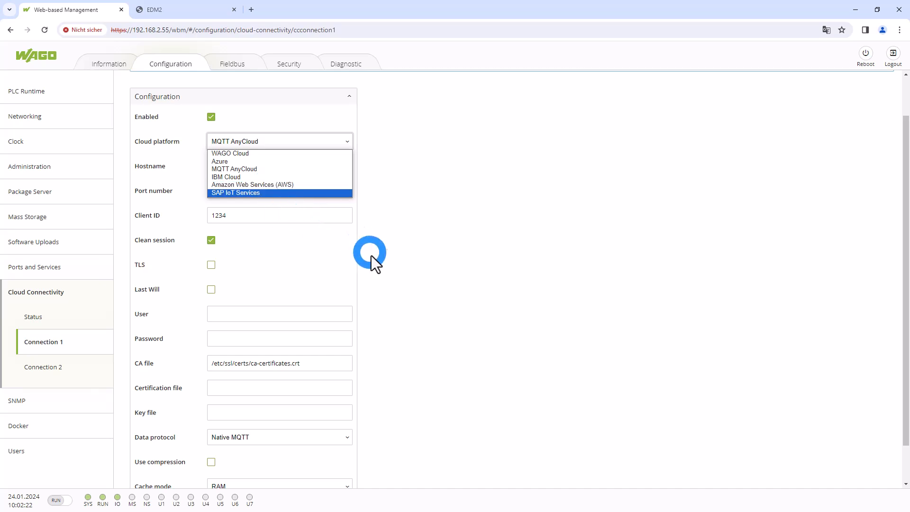
pyautogui.click(401, 283)
pyautogui.scroll(-1, 402, 289)
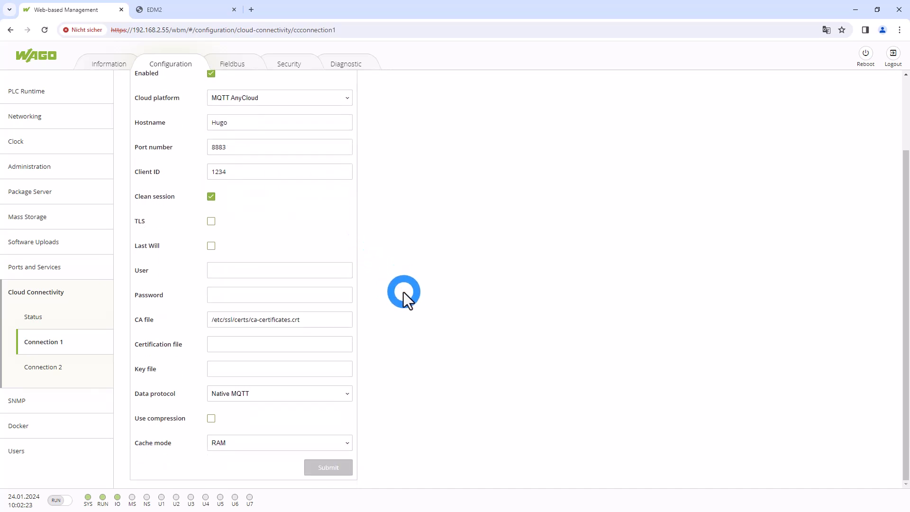
pyautogui.scroll(2, 403, 292)
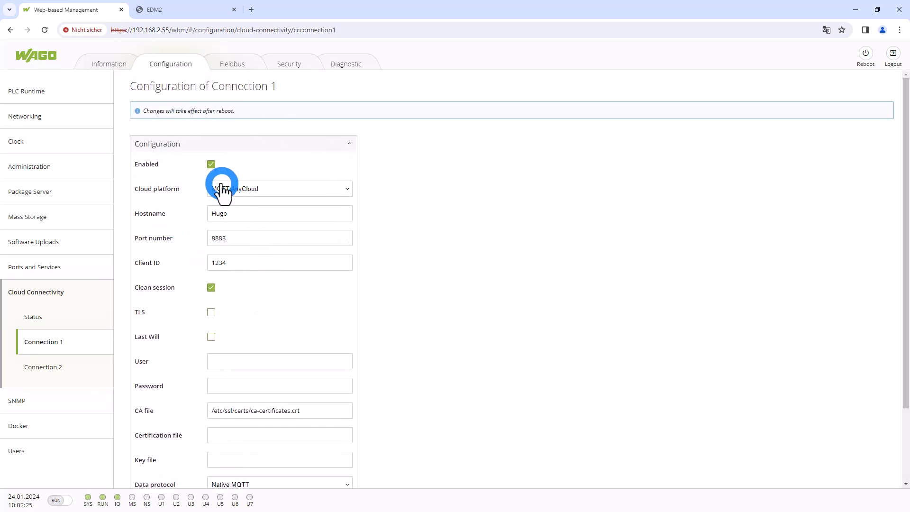
pyautogui.scroll(-2, 379, 375)
pyautogui.scroll(2, 413, 291)
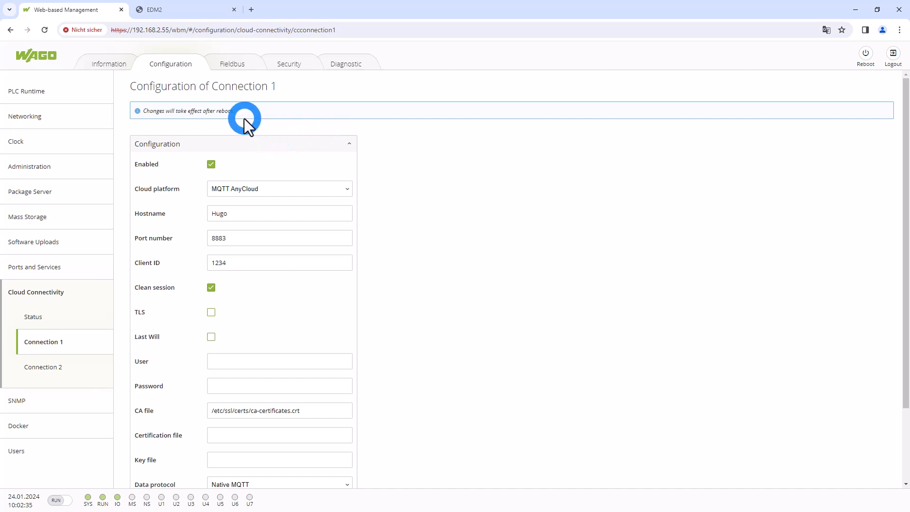
pyautogui.click(46, 317)
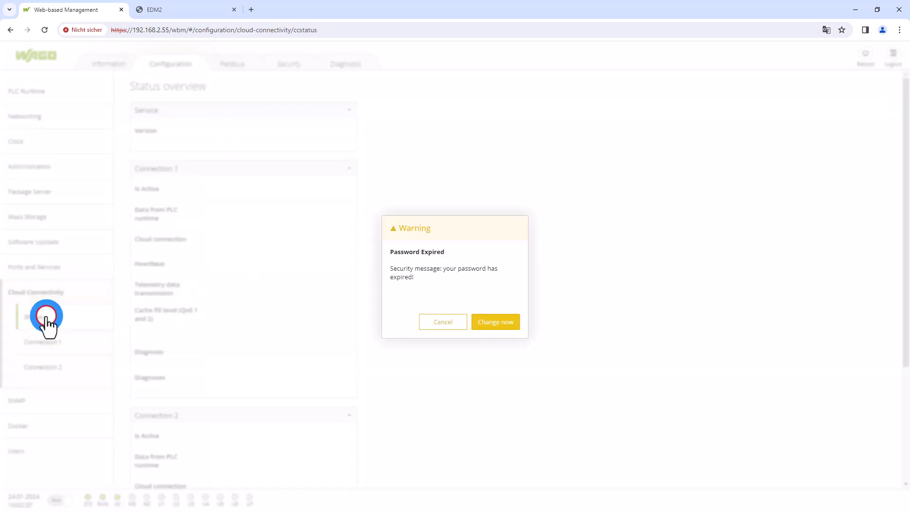
pyautogui.click(443, 323)
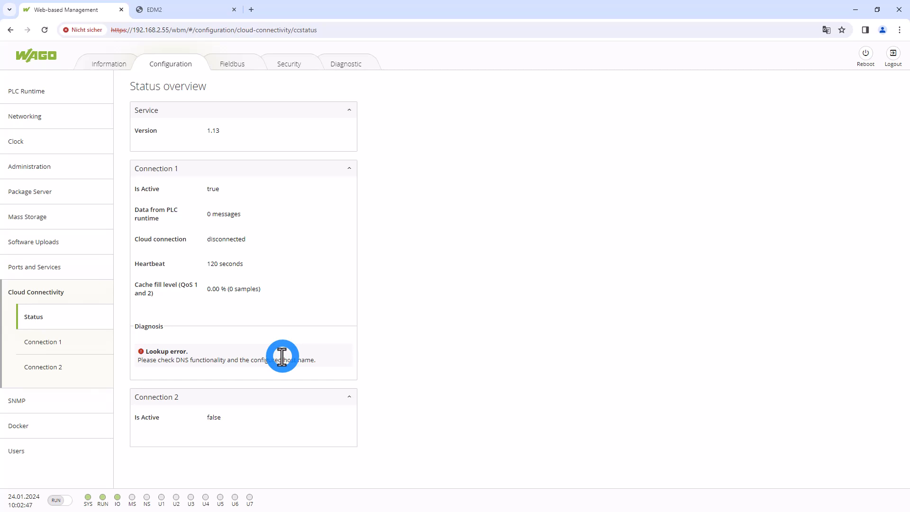
# Return to the EDM2 visualization and review the cloud outputs alongside the cloud connectivity settings
pyautogui.click(161, 9)
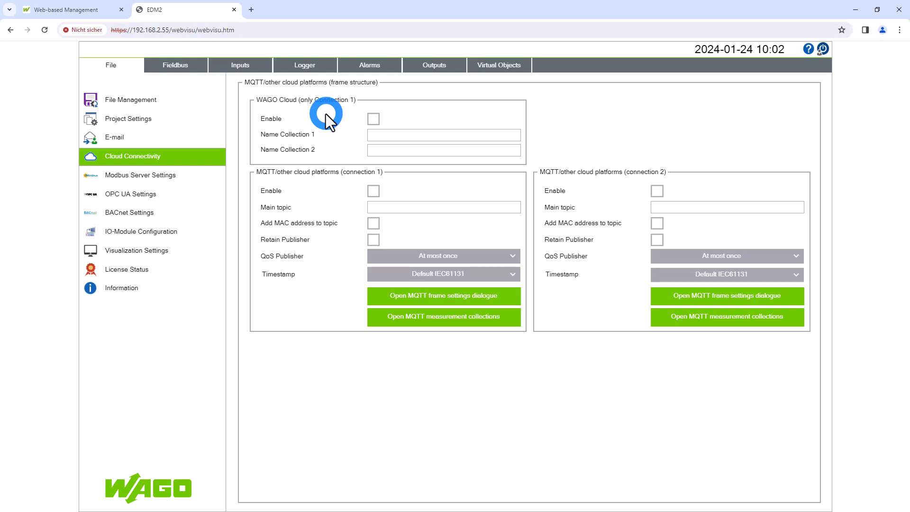
pyautogui.click(440, 67)
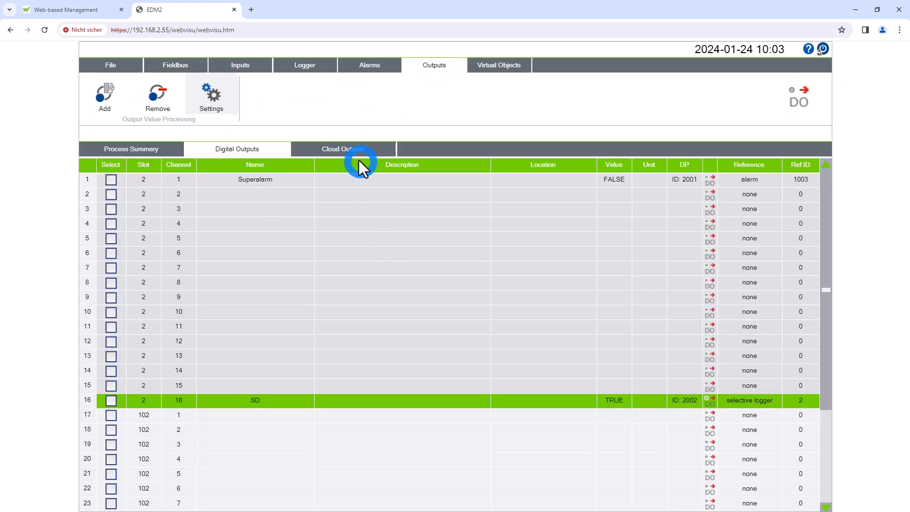
pyautogui.click(346, 149)
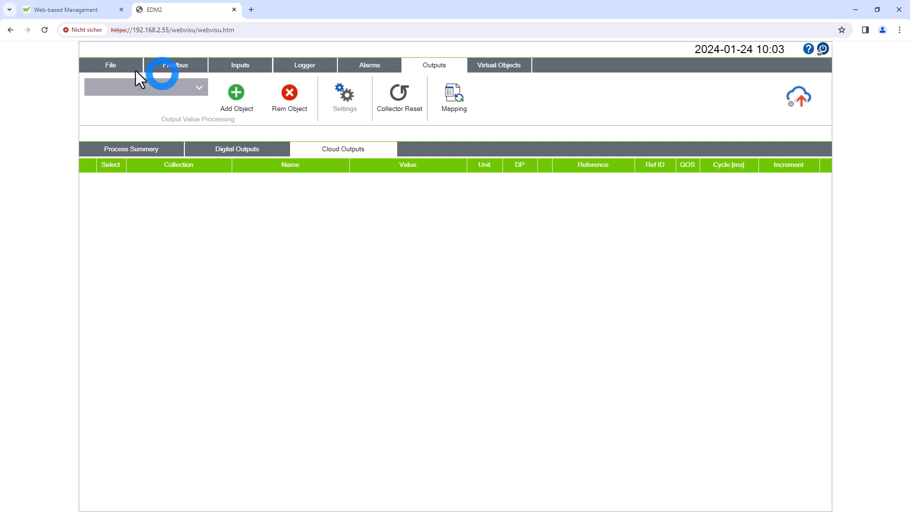
pyautogui.click(152, 153)
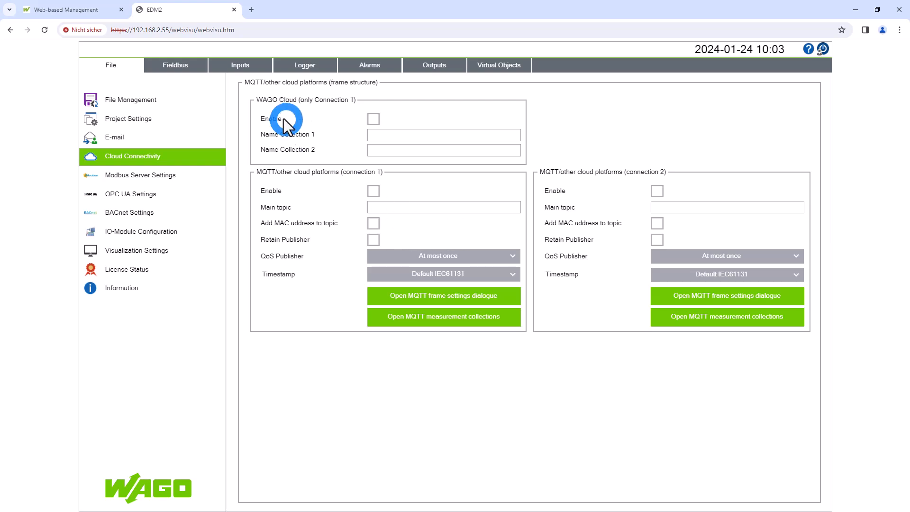
# View the MQTT Publisher settings of the M-Bus water measurement in the inputs process summary
pyautogui.click(246, 67)
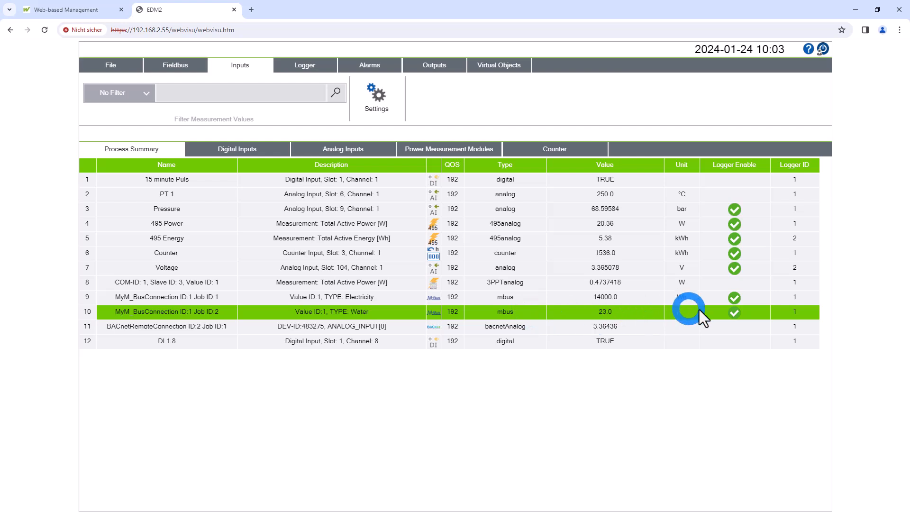
pyautogui.click(388, 95)
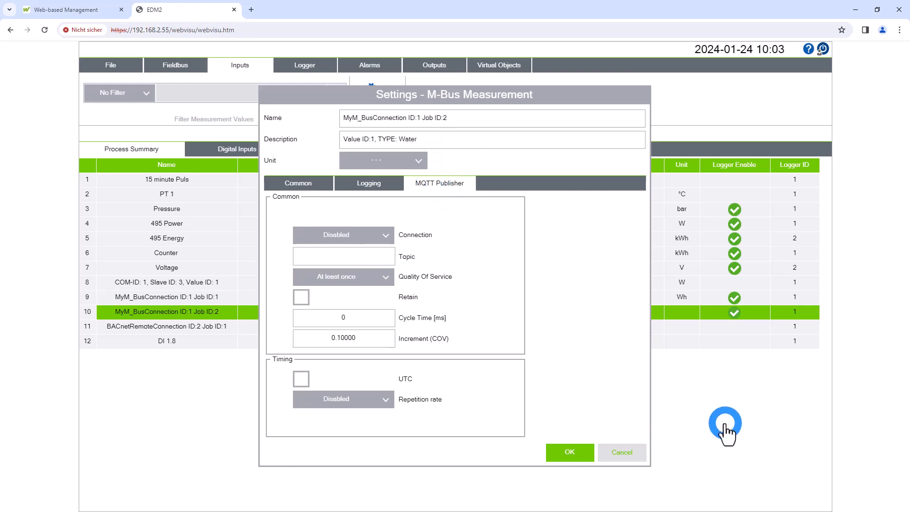
pyautogui.click(725, 429)
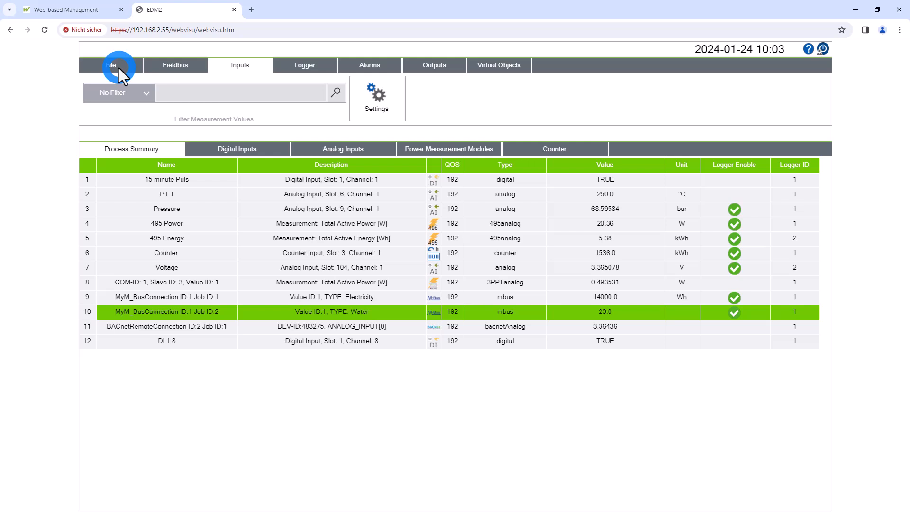
# Create and download the CSV and map files for the Modbus server's outgoing data, and inspect the inputs file
pyautogui.click(118, 67)
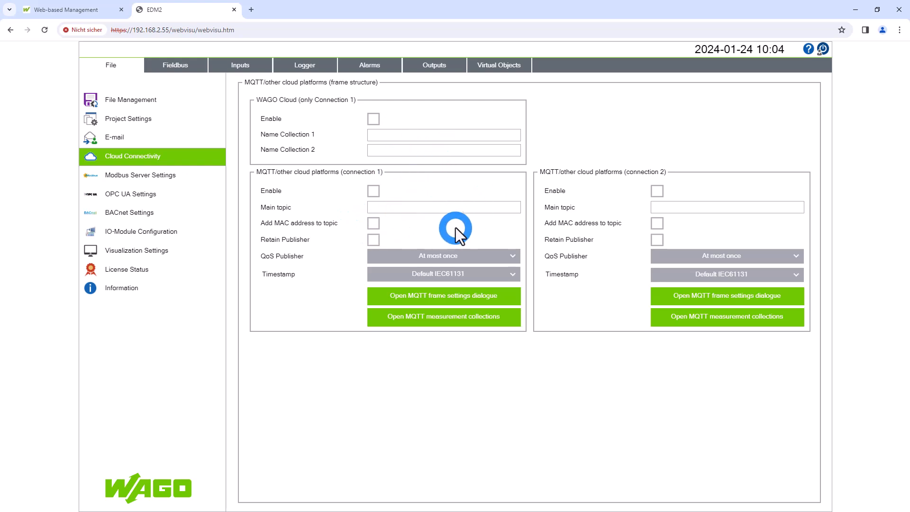
pyautogui.click(155, 180)
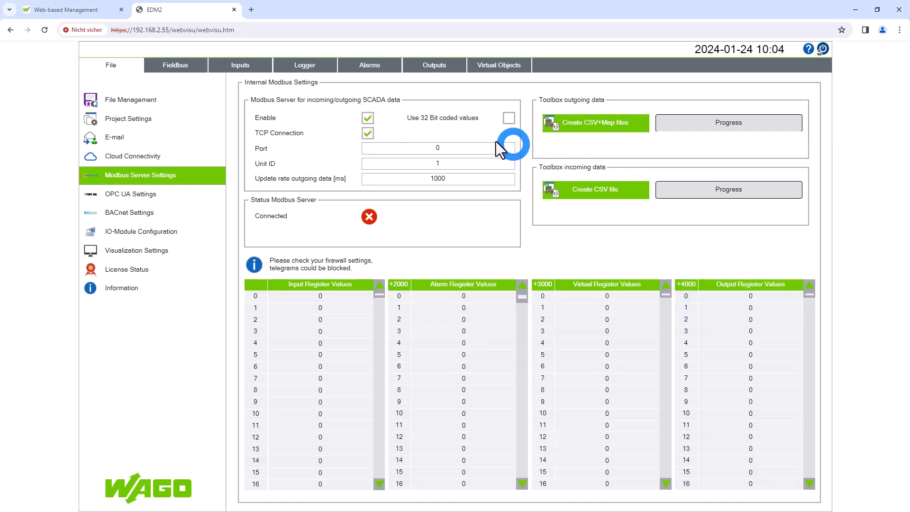
pyautogui.click(598, 123)
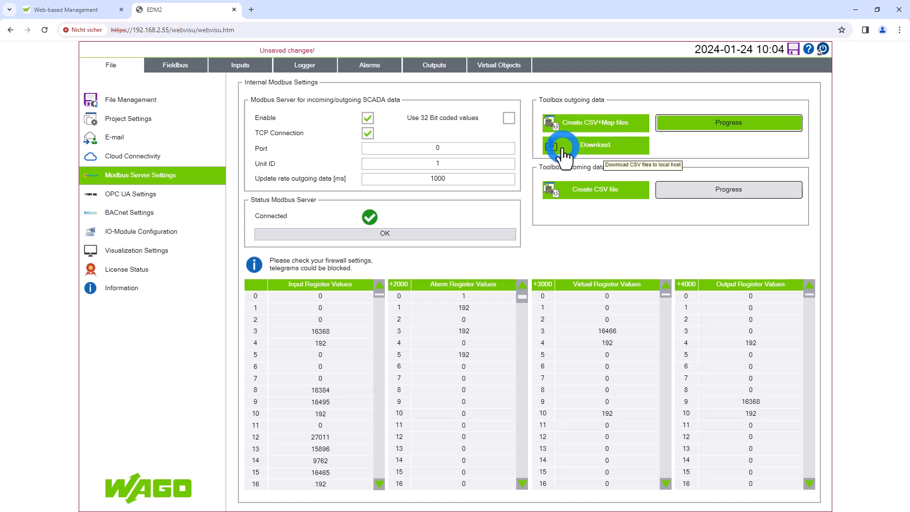
pyautogui.click(589, 148)
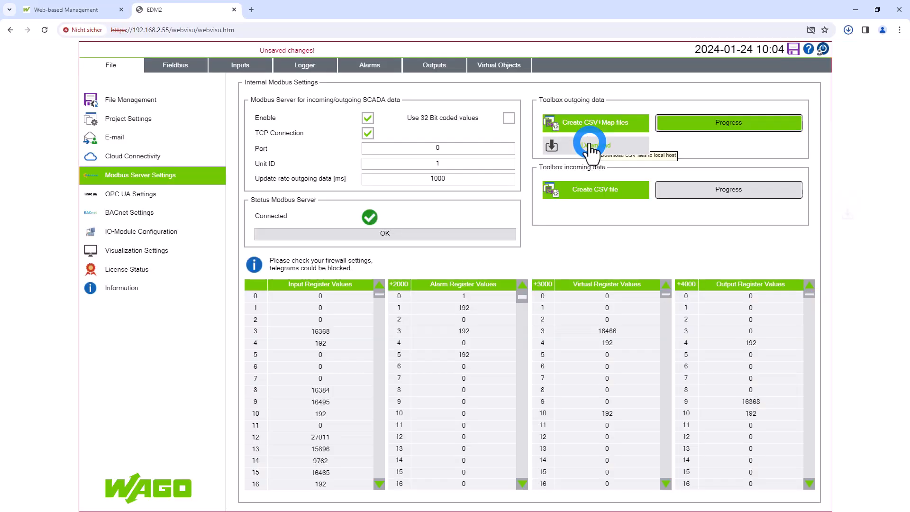
pyautogui.click(791, 56)
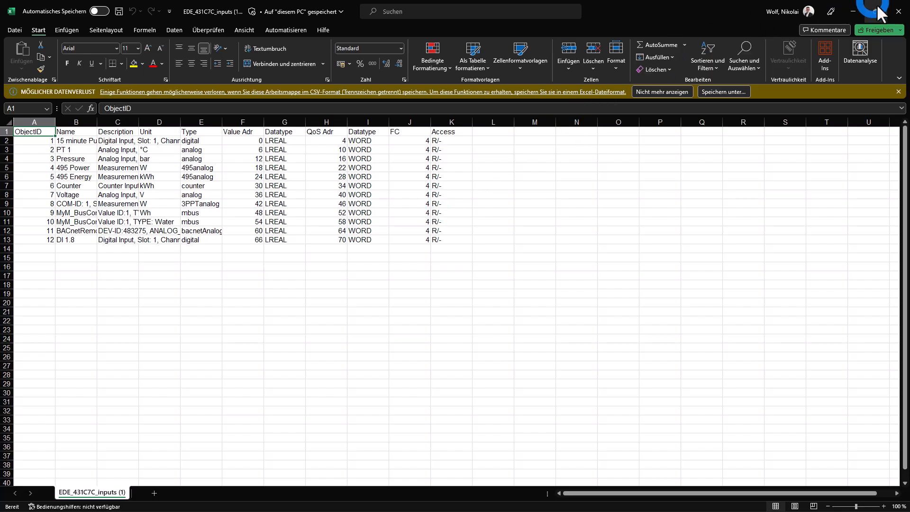
pyautogui.click(894, 10)
pyautogui.click(313, 394)
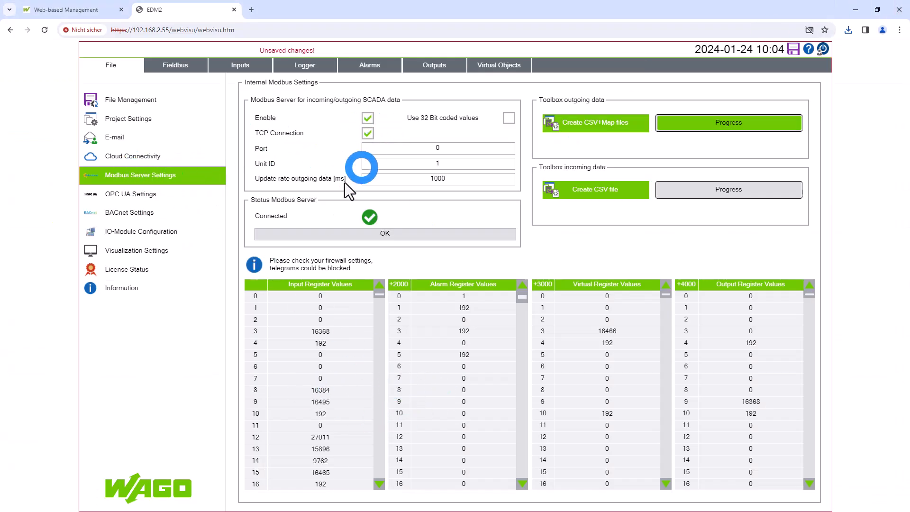
# Review the OPC UA server and security settings and the BACnet service settings
pyautogui.click(181, 195)
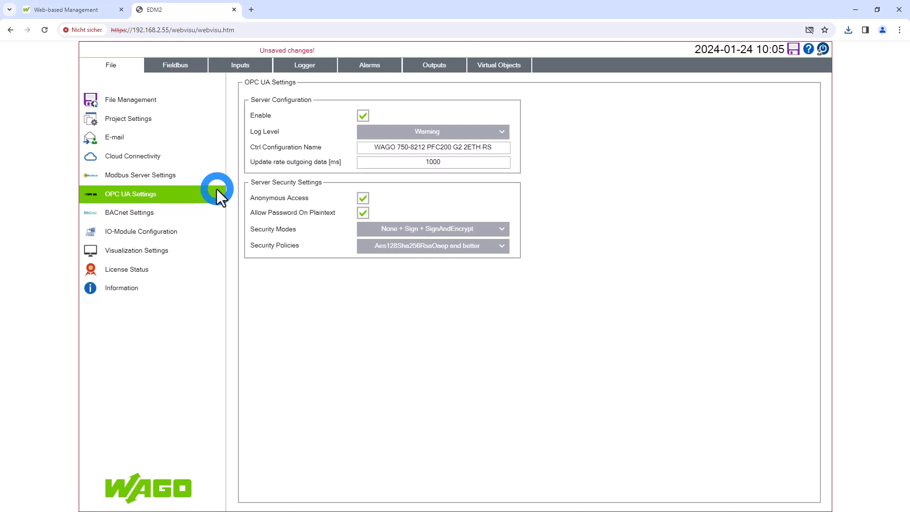
pyautogui.click(142, 212)
pyautogui.click(375, 154)
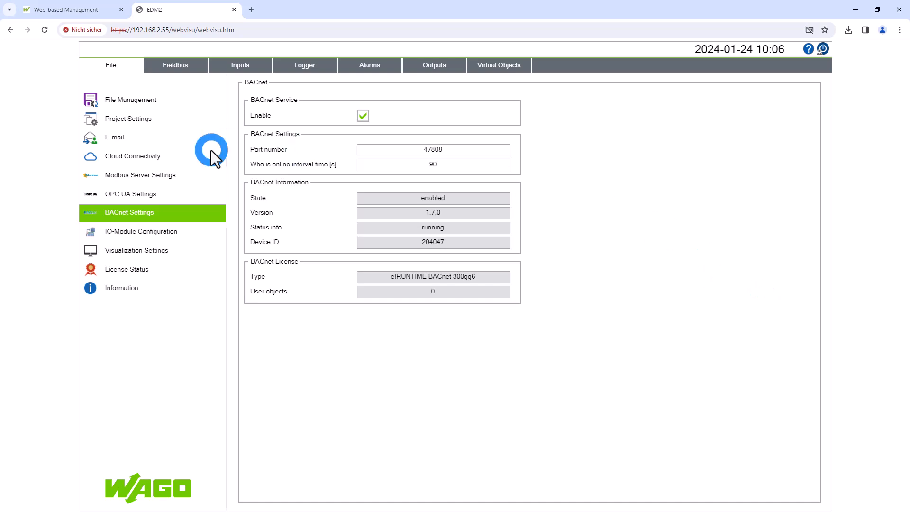
# Back up the controller configuration from the project settings as a downloaded archive
pyautogui.click(141, 120)
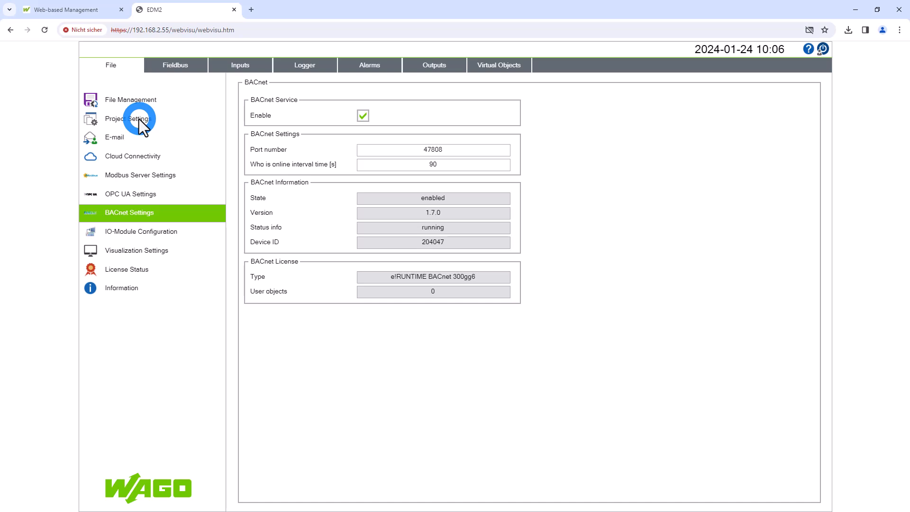
pyautogui.click(141, 119)
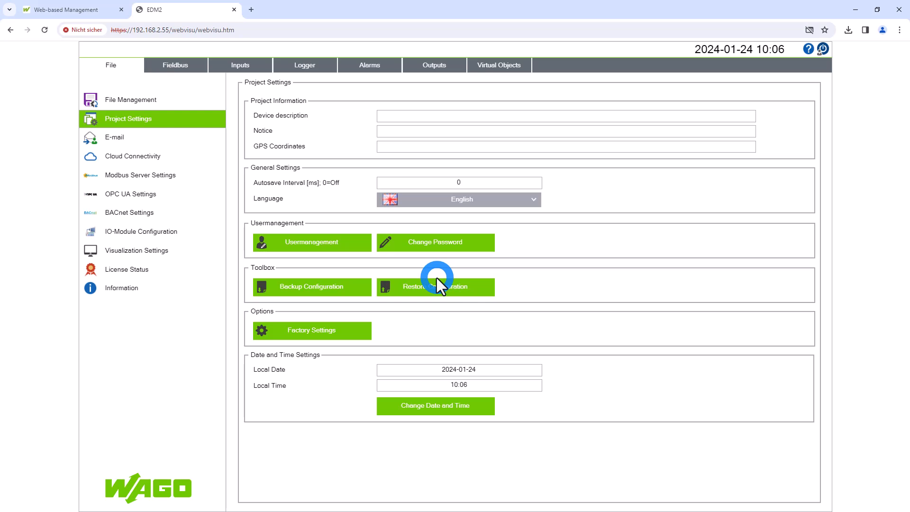
pyautogui.click(323, 289)
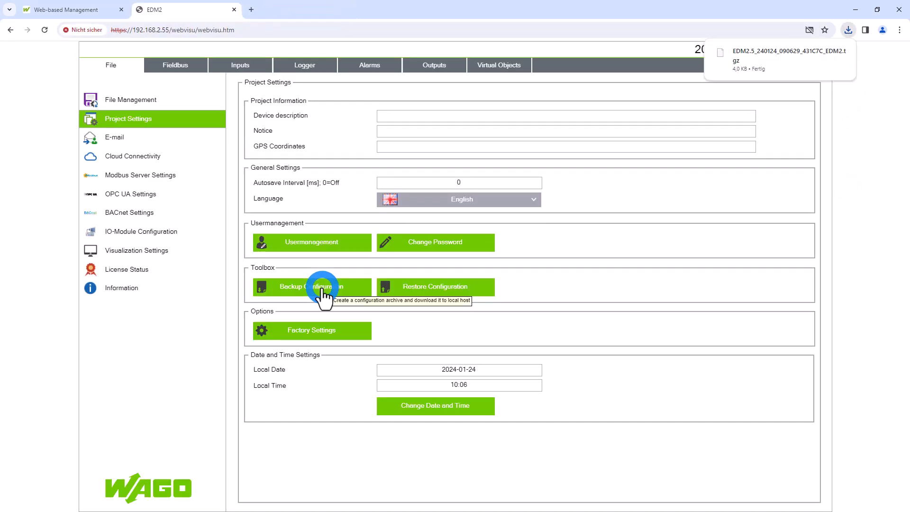
pyautogui.moveTo(752, 54)
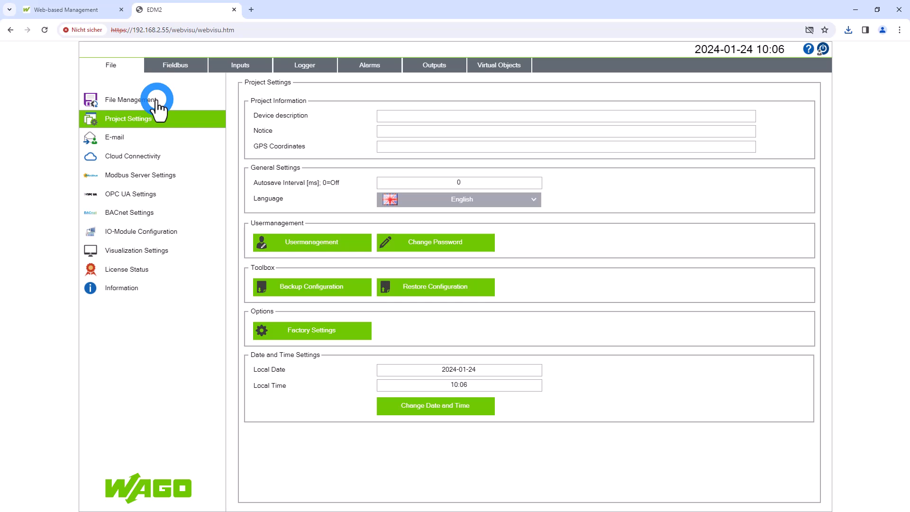
# Set the automatic cleanup in File Management to delete logger data and files older than 720 hours
pyautogui.click(157, 100)
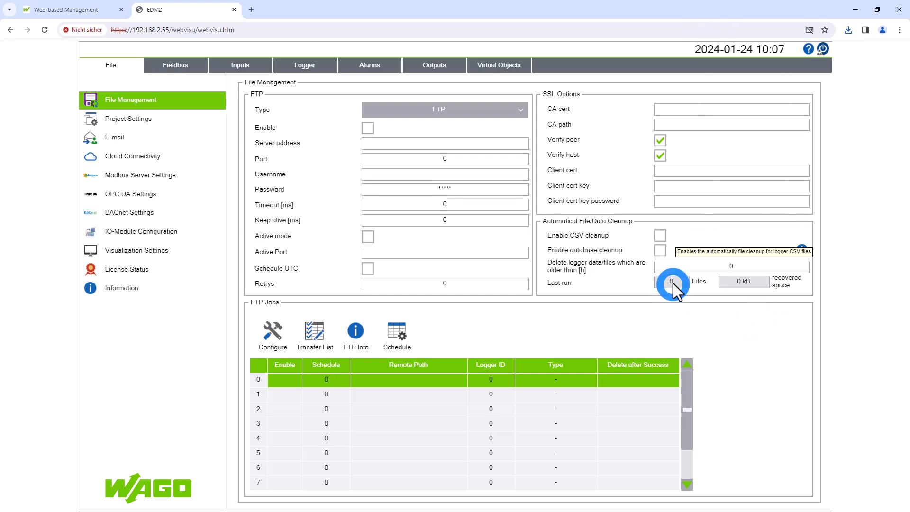
pyautogui.click(741, 268)
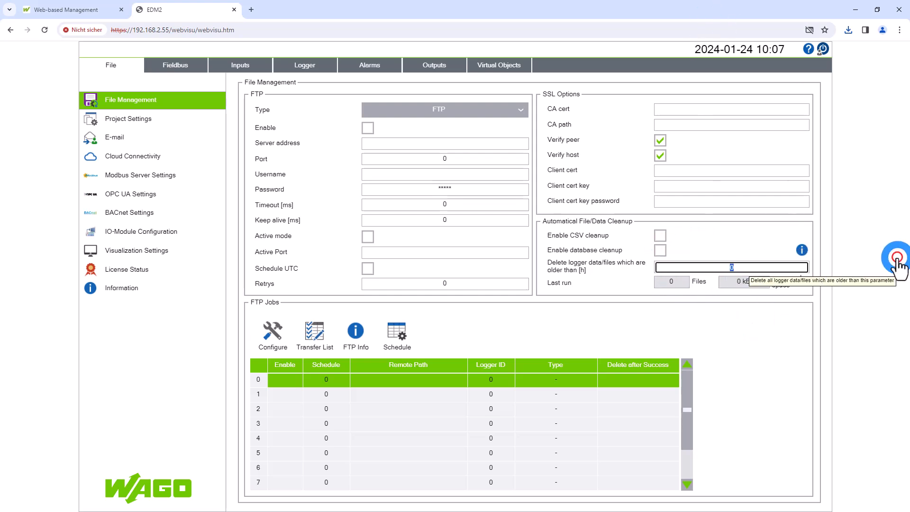
pyautogui.write('720')
pyautogui.click(897, 265)
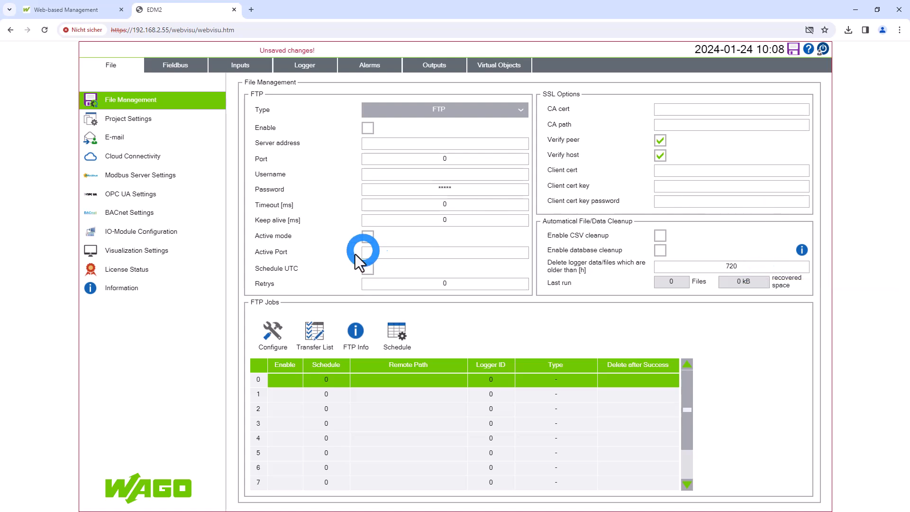
# Review the license status, the device information with its useful links, and the visualization settings
pyautogui.click(270, 383)
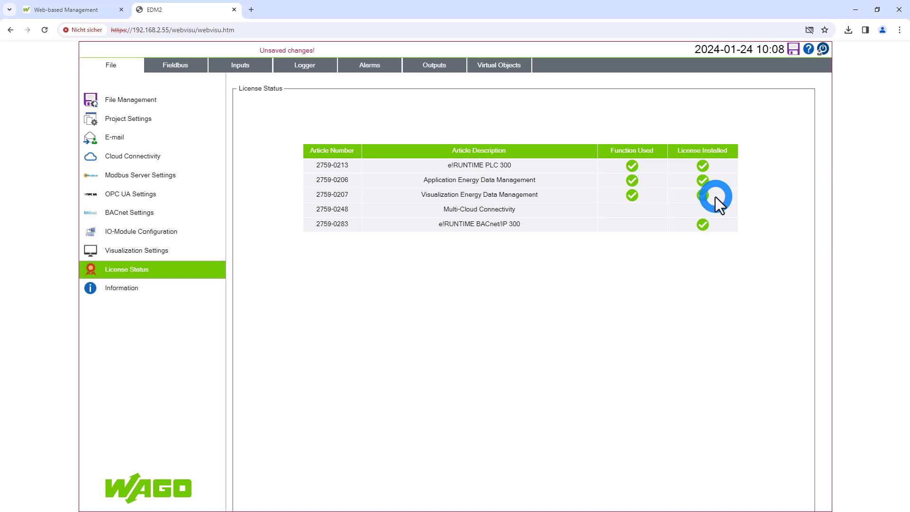
pyautogui.click(148, 289)
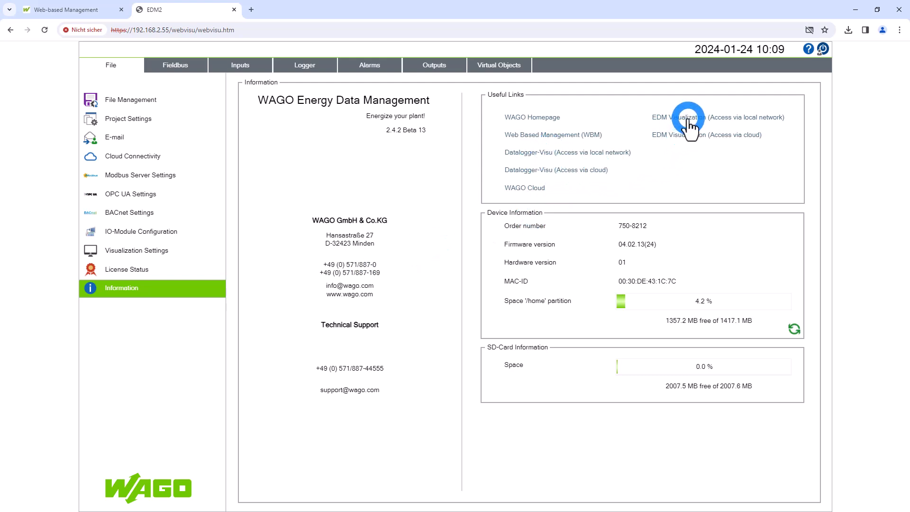
pyautogui.click(227, 377)
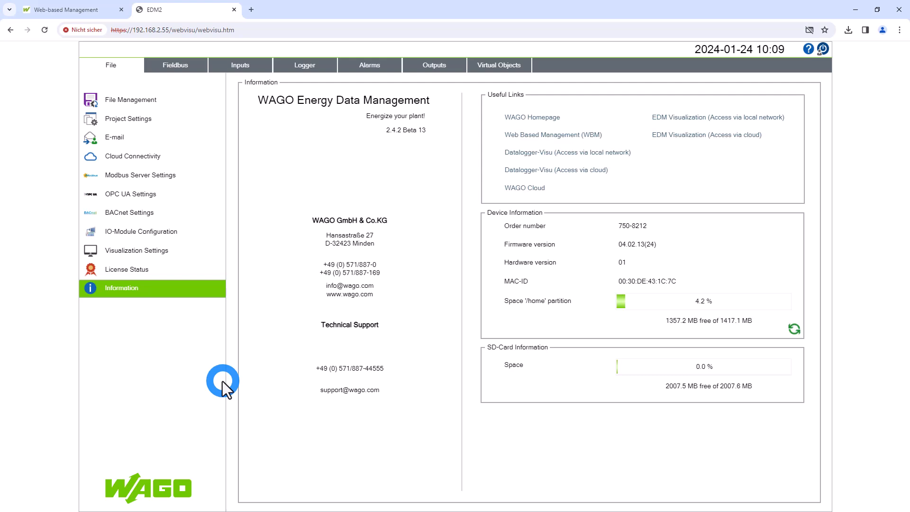
pyautogui.click(130, 250)
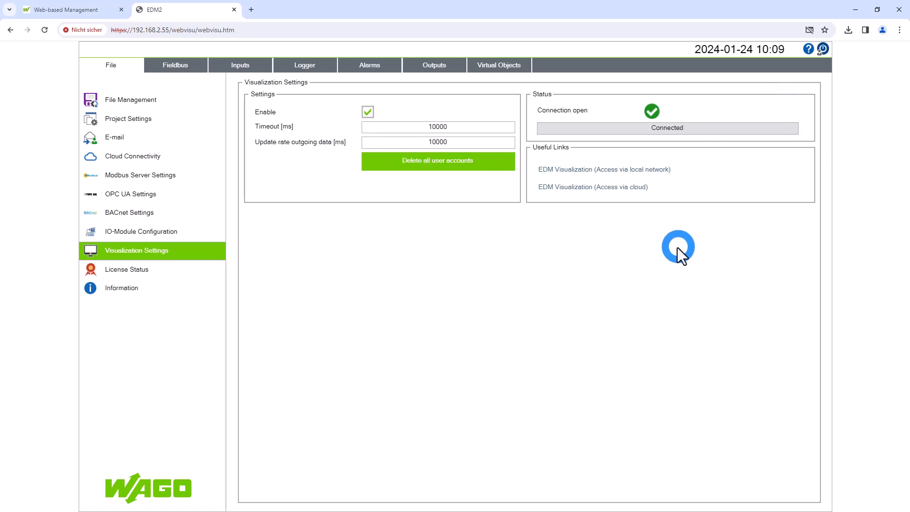
# Open the EDM Visualization via the local network and log in with the username and account password
pyautogui.click(565, 169)
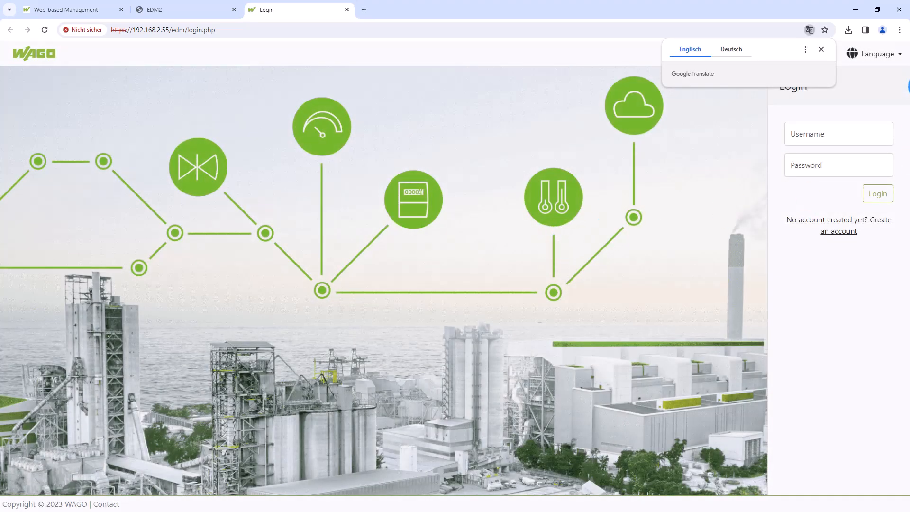
pyautogui.click(820, 139)
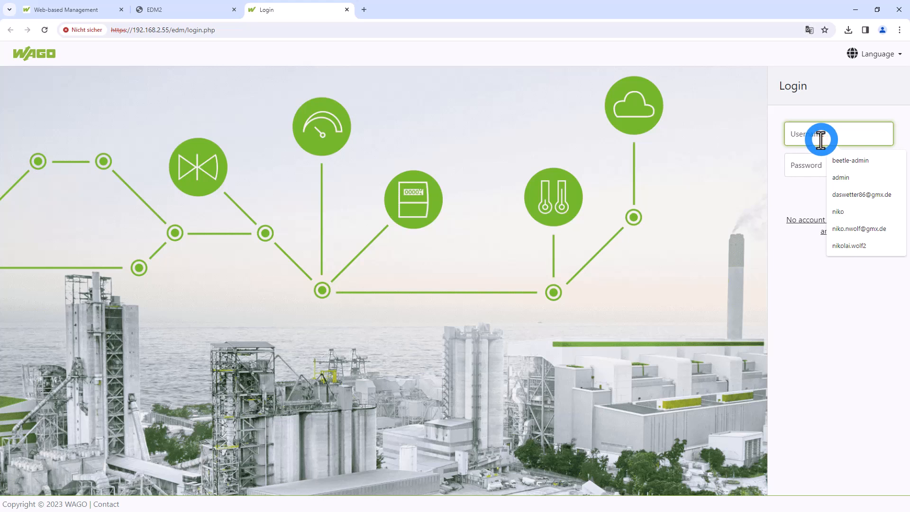
pyautogui.write('niko')
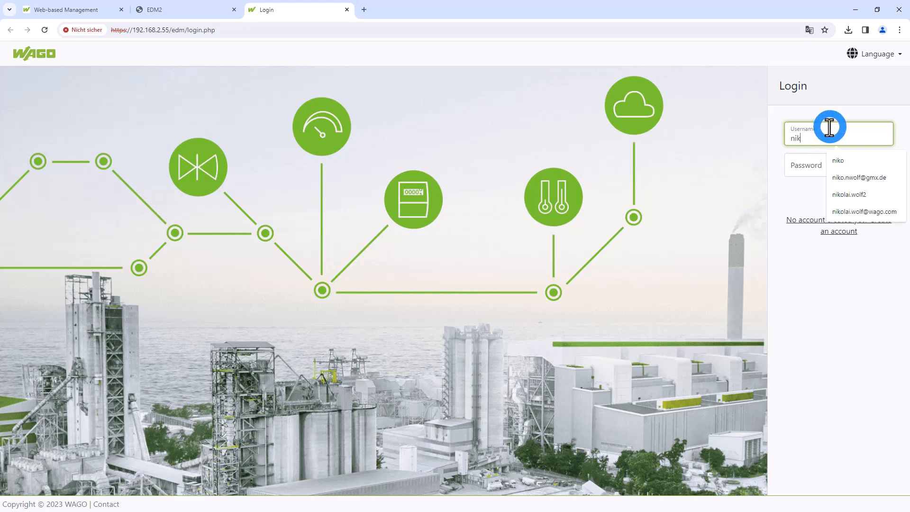
pyautogui.click(806, 161)
pyautogui.write('••')
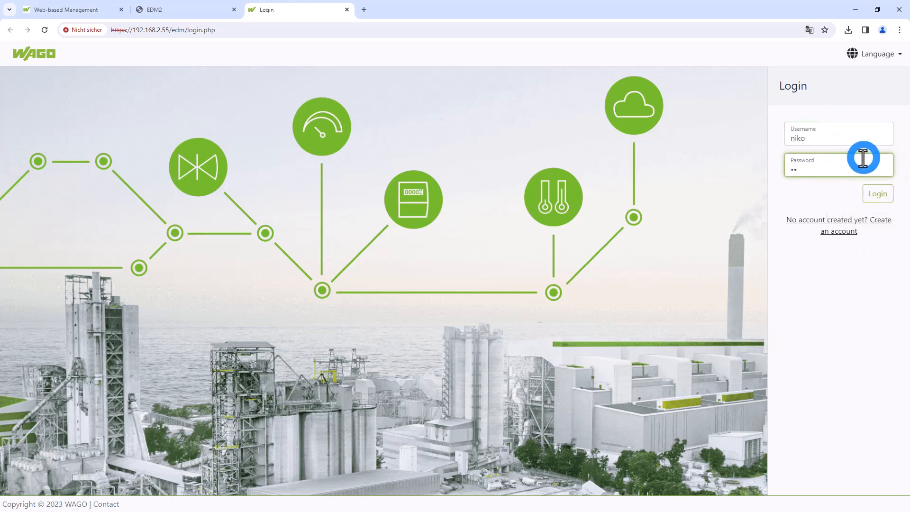
pyautogui.press('Return')
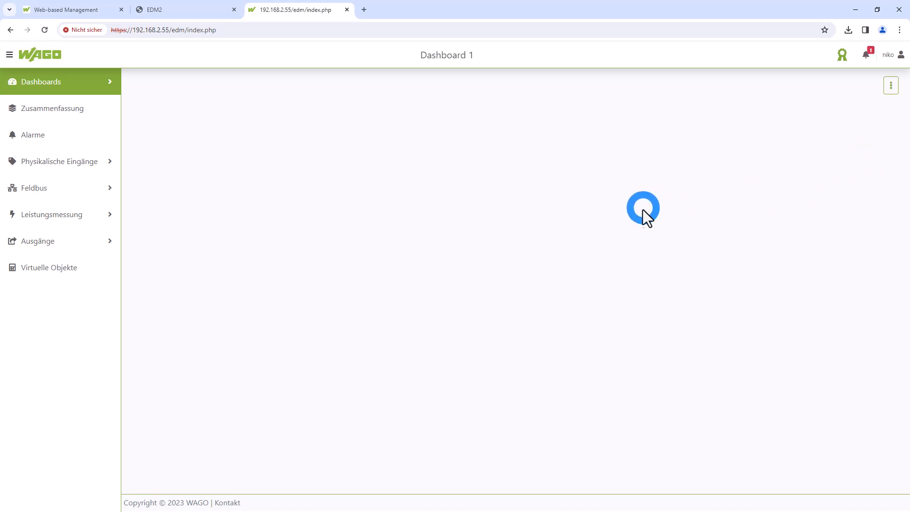
# View the full alarm list from the alarm notifications, and return to Dashboard 1
pyautogui.click(868, 55)
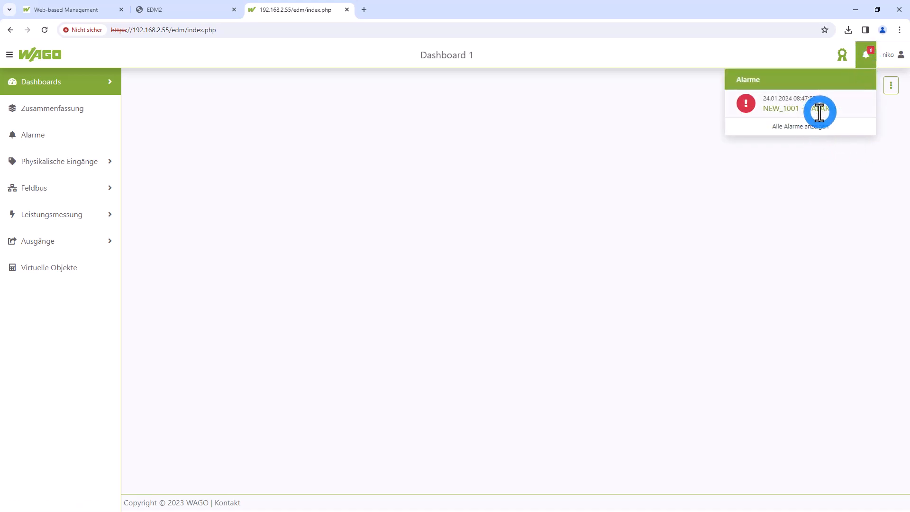
pyautogui.click(811, 133)
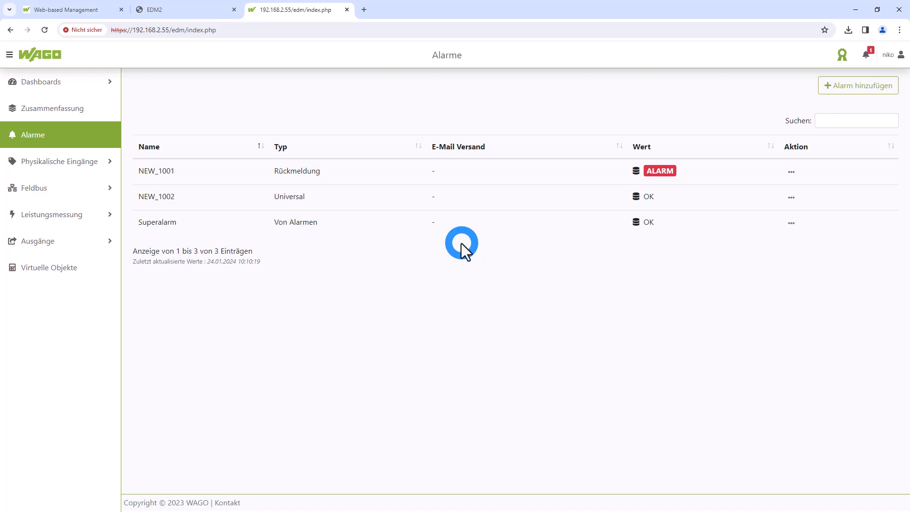
pyautogui.click(97, 85)
pyautogui.click(56, 107)
pyautogui.click(521, 347)
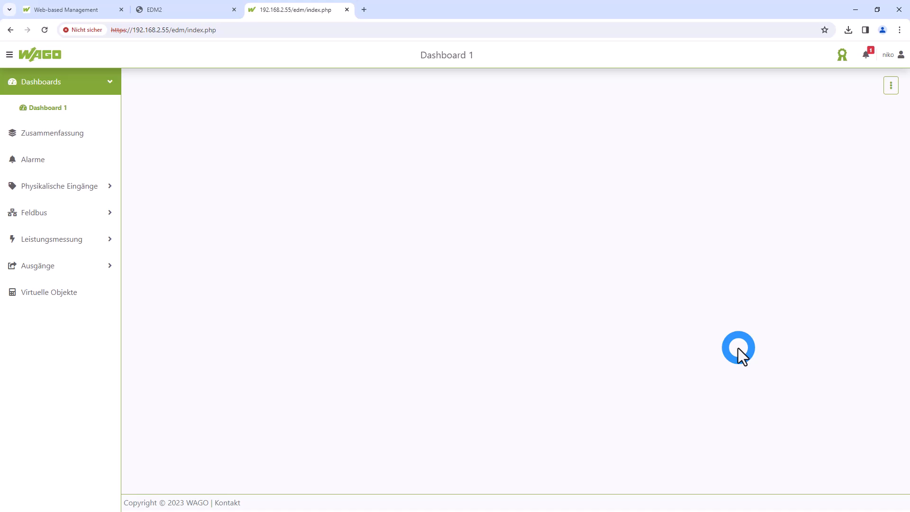
# Check the selective loggers on the EDM2 configuration page, and view the options available for Dashboard 1
pyautogui.click(225, 13)
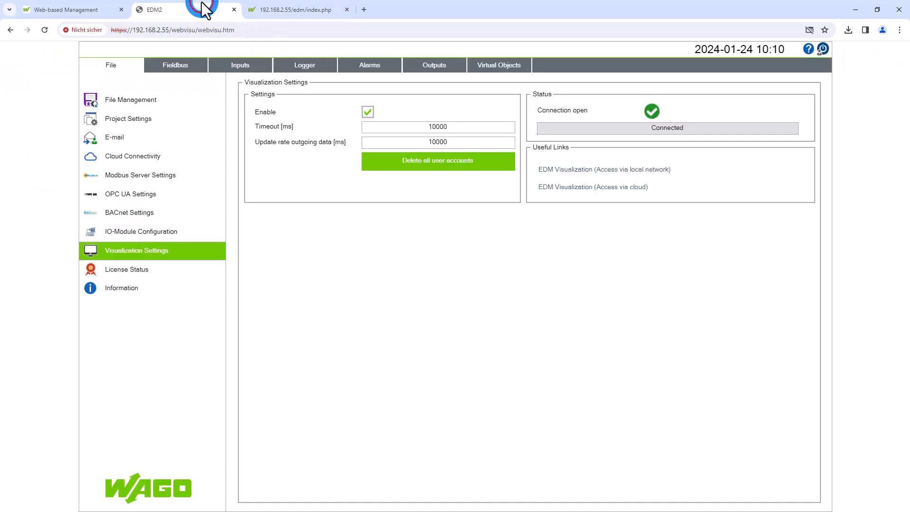
pyautogui.click(300, 65)
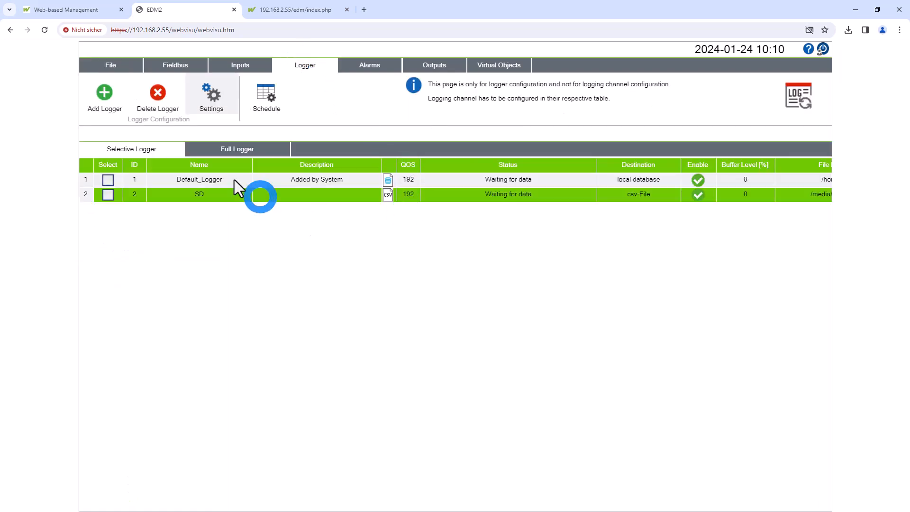
pyautogui.click(312, 11)
pyautogui.click(652, 246)
pyautogui.click(892, 87)
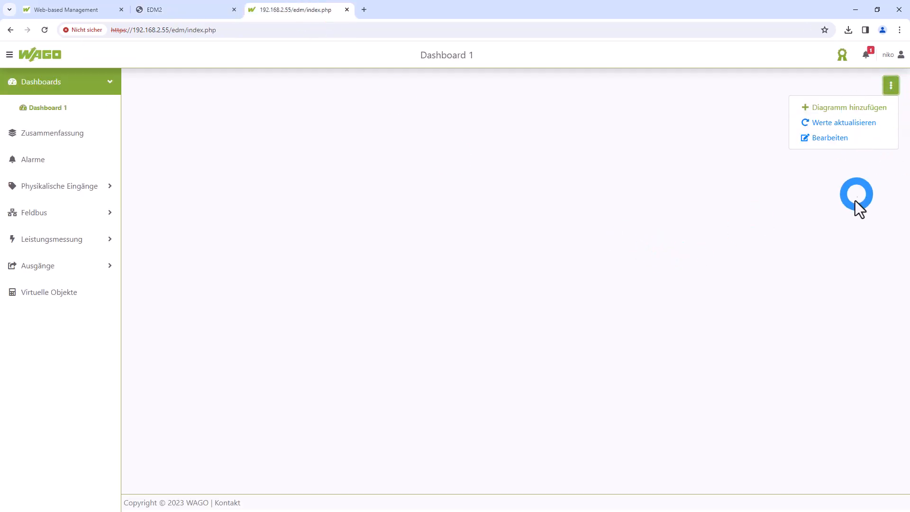
# View the general settings (Einstellungen) of the visualization, including the age limit for deleting old data
pyautogui.click(857, 190)
pyautogui.click(898, 57)
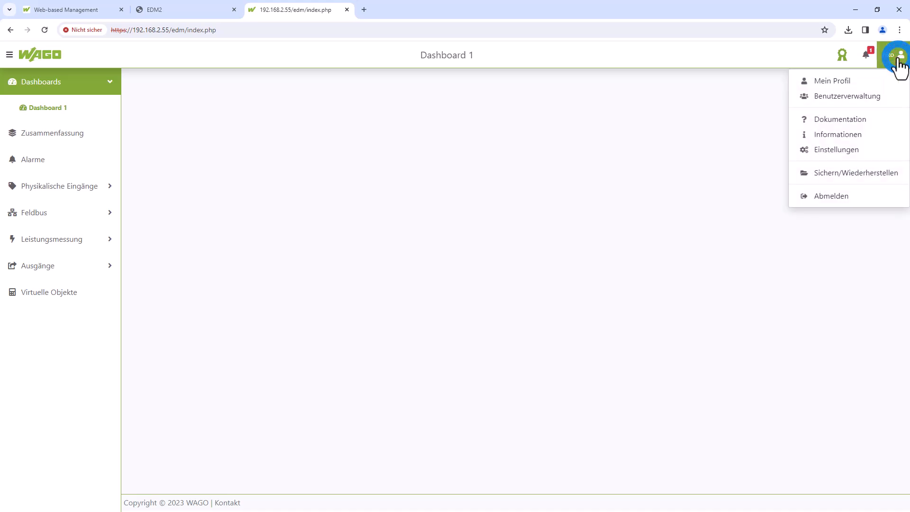
pyautogui.click(839, 150)
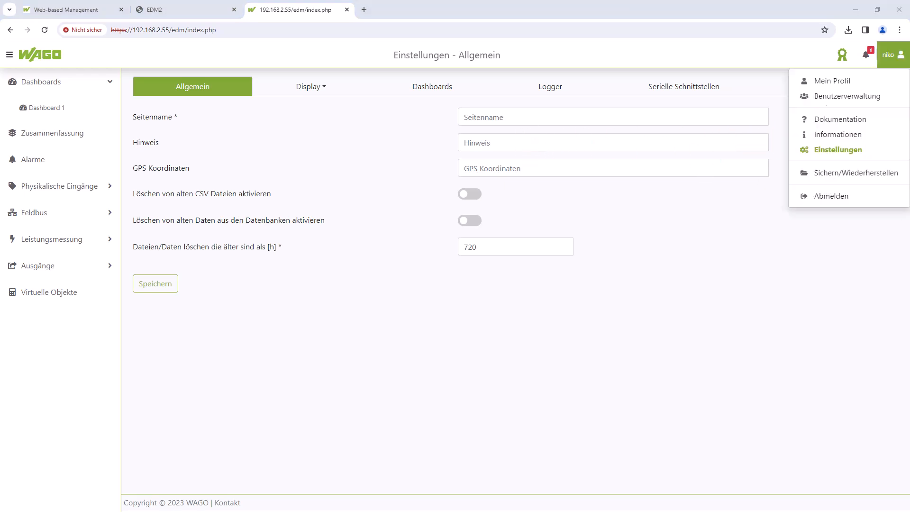
# Try to switch the visualization to English by logging out, choosing English, and logging back in with the username and account password
pyautogui.click(830, 197)
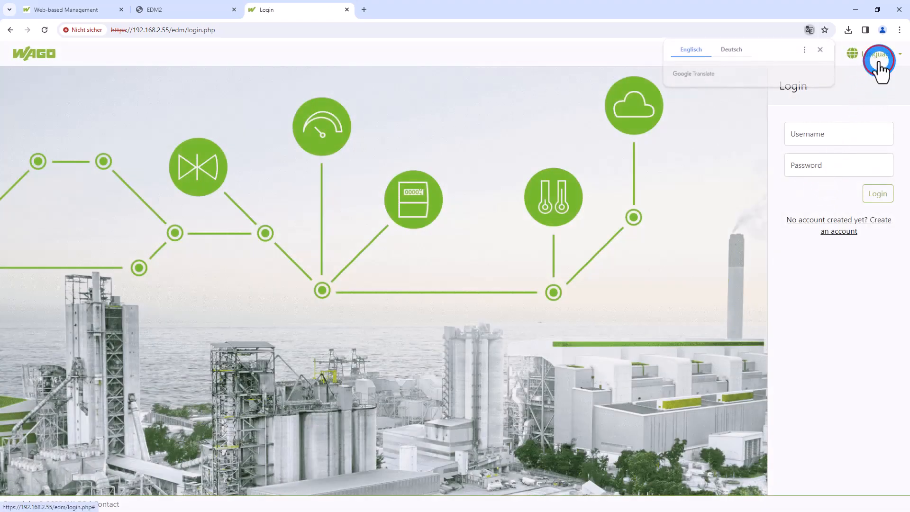
pyautogui.click(878, 54)
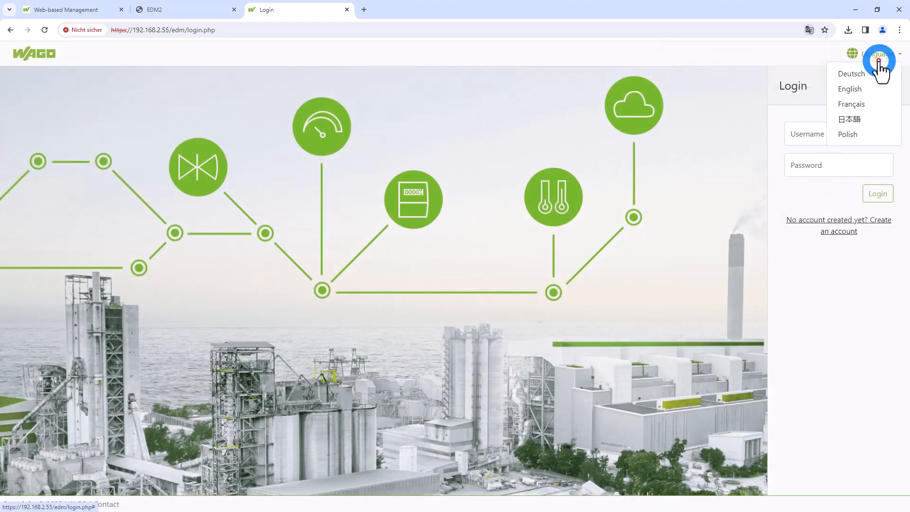
pyautogui.click(871, 92)
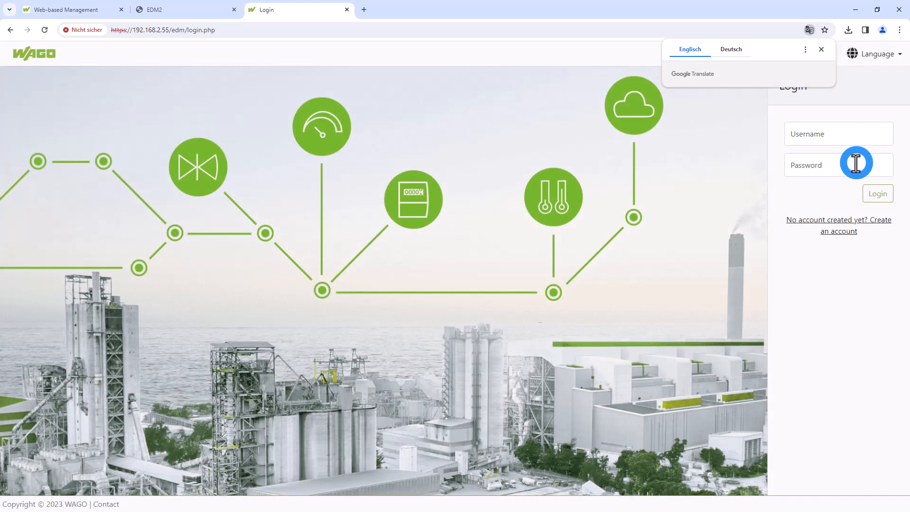
pyautogui.click(823, 134)
pyautogui.write('niko')
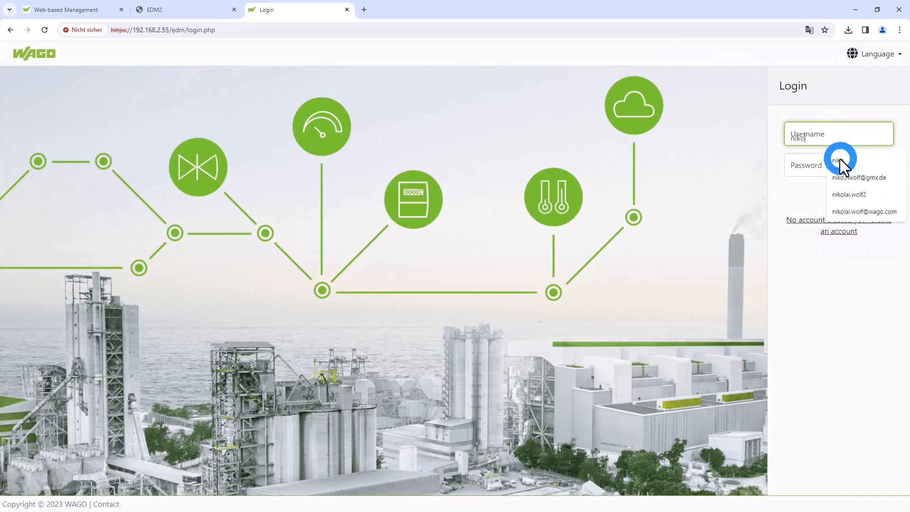
pyautogui.click(813, 164)
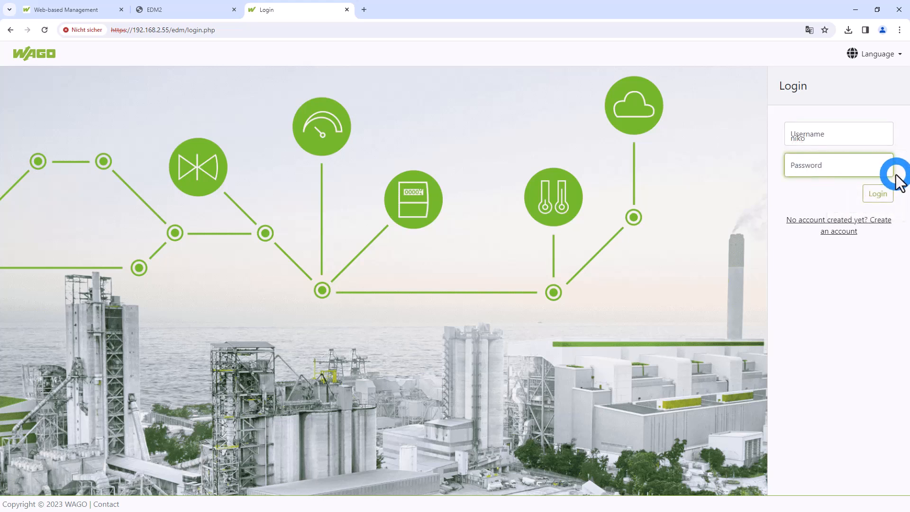
pyautogui.write('••')
pyautogui.press('Return')
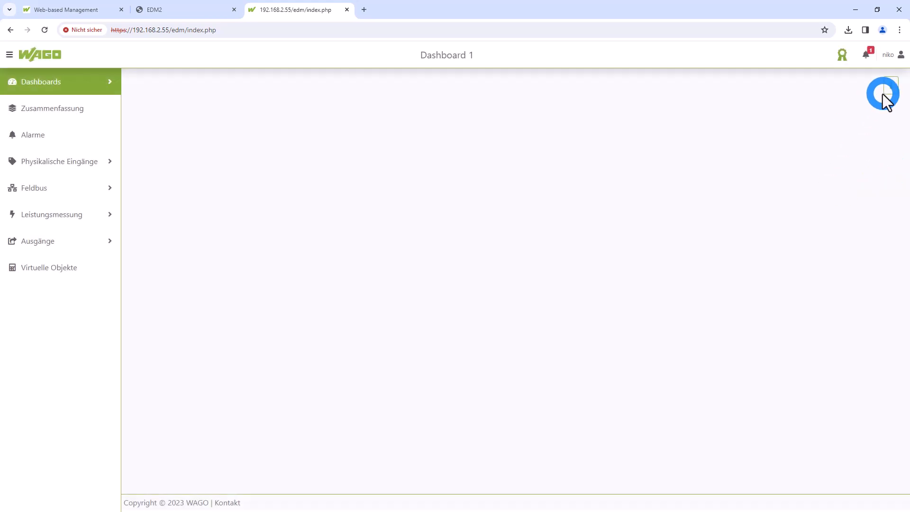
# Set the user profile's language to English and save the change, confirming it with the account password
pyautogui.click(892, 55)
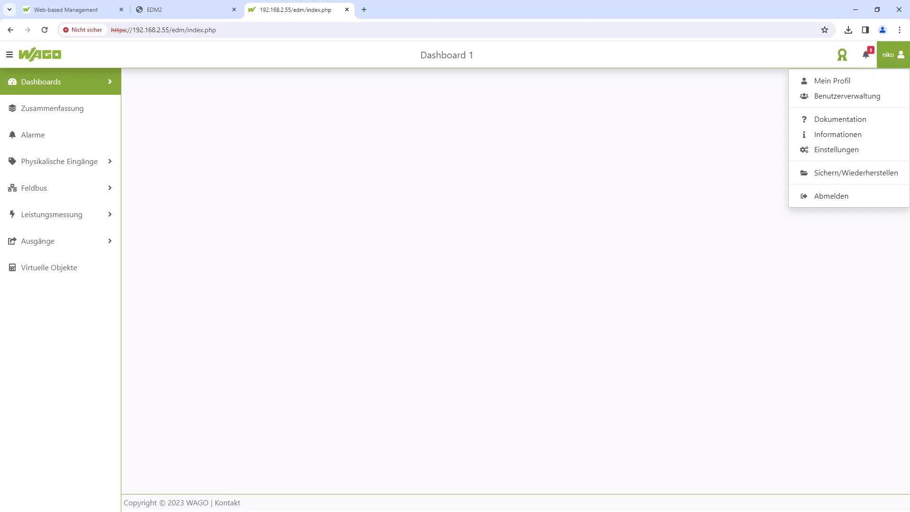
pyautogui.click(833, 81)
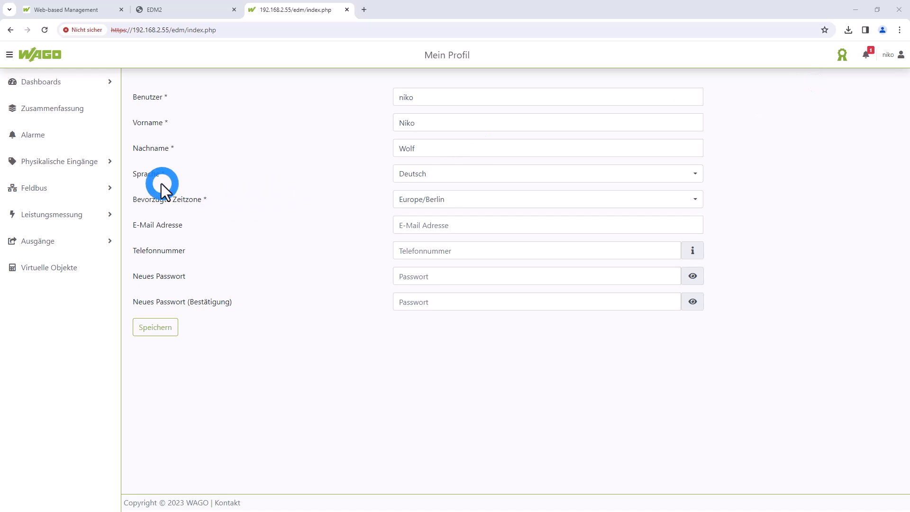
pyautogui.click(472, 177)
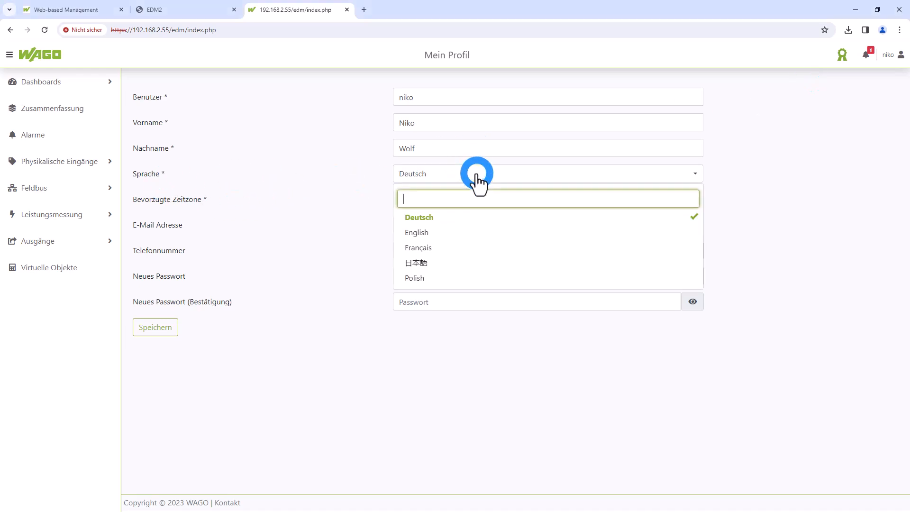
pyautogui.click(422, 232)
pyautogui.click(168, 327)
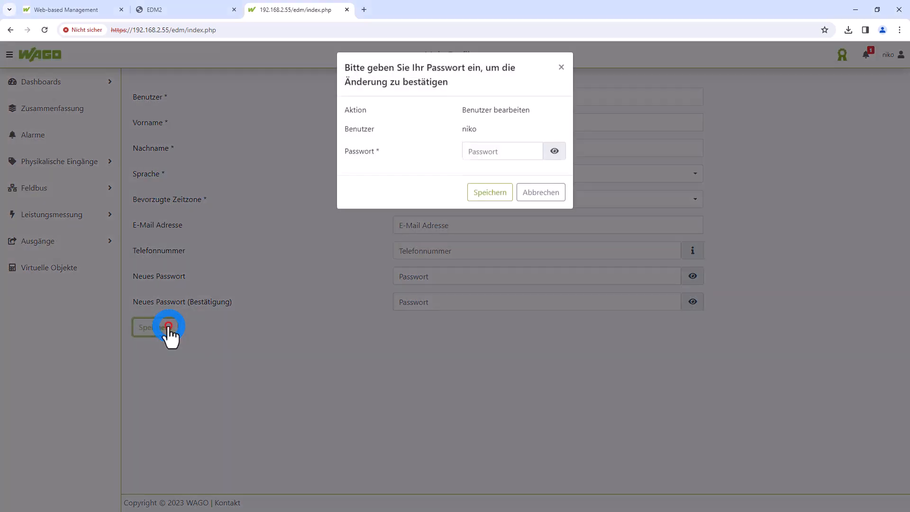
pyautogui.click(517, 159)
pyautogui.write('••••')
pyautogui.click(472, 203)
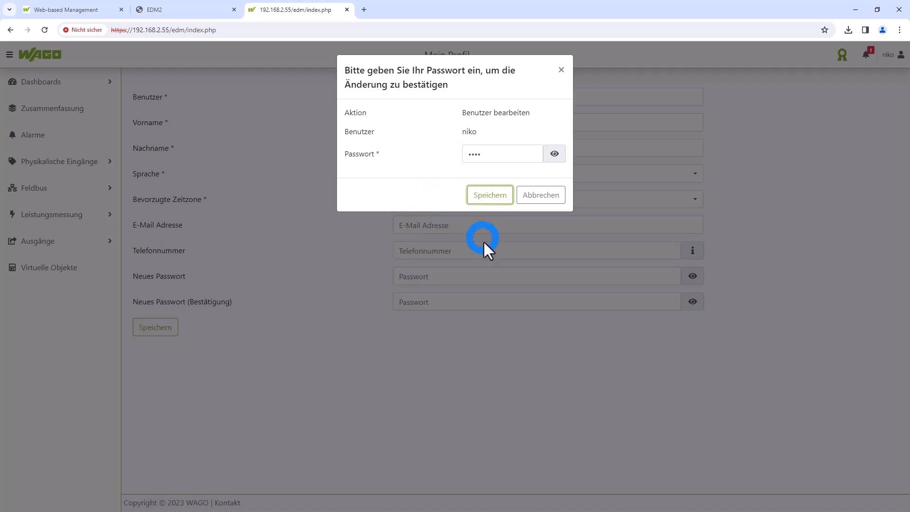
pyautogui.click(493, 195)
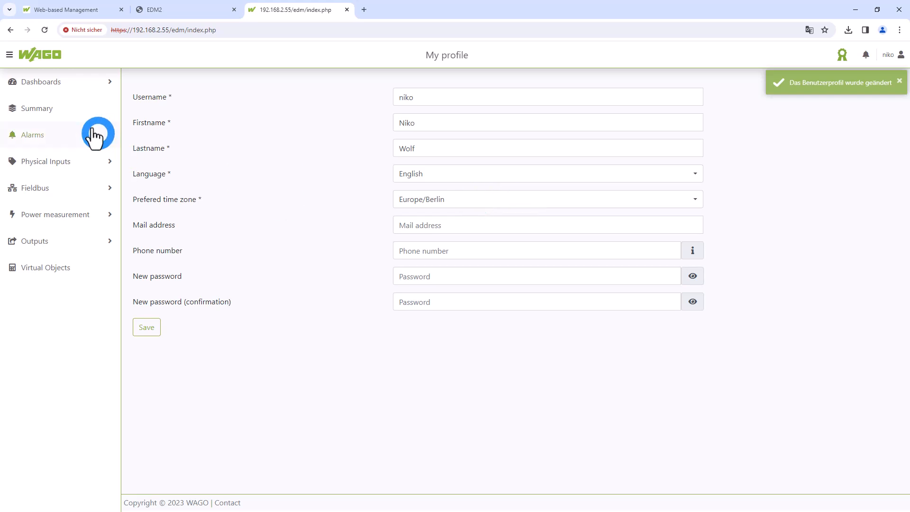
# Start a new line chart titled Pressure on Dashboard 1, with Today as the default period range
pyautogui.click(107, 88)
pyautogui.click(66, 110)
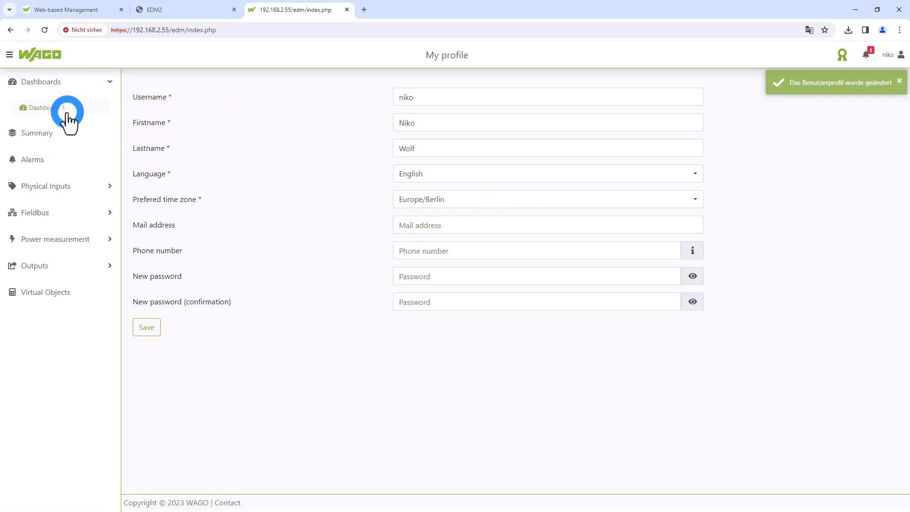
pyautogui.click(885, 98)
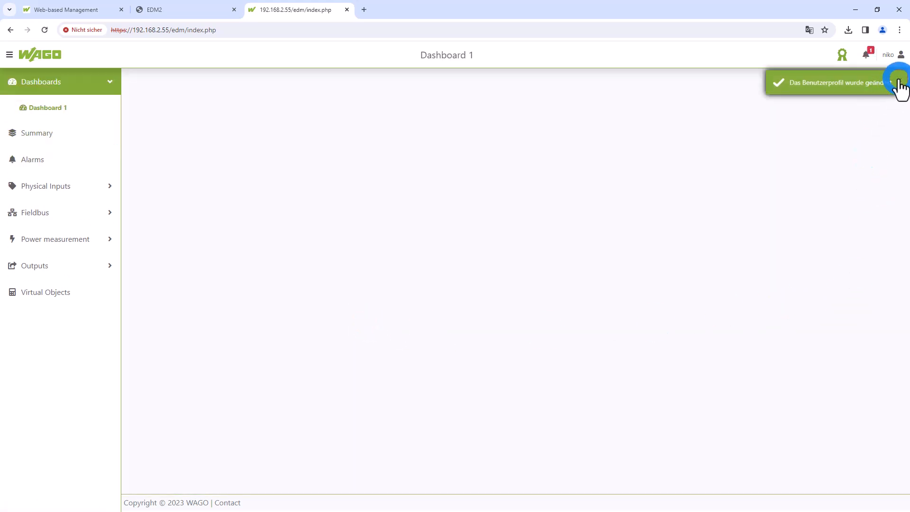
pyautogui.click(891, 88)
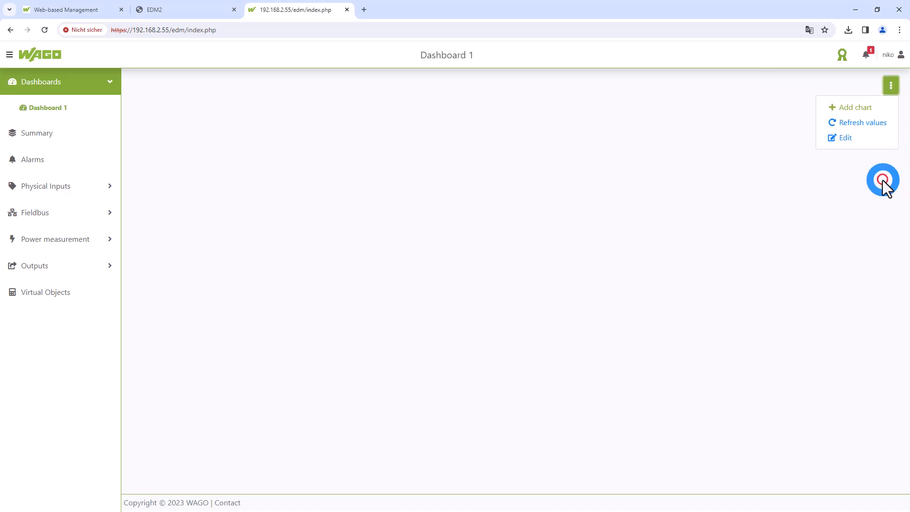
pyautogui.click(860, 109)
pyautogui.click(518, 132)
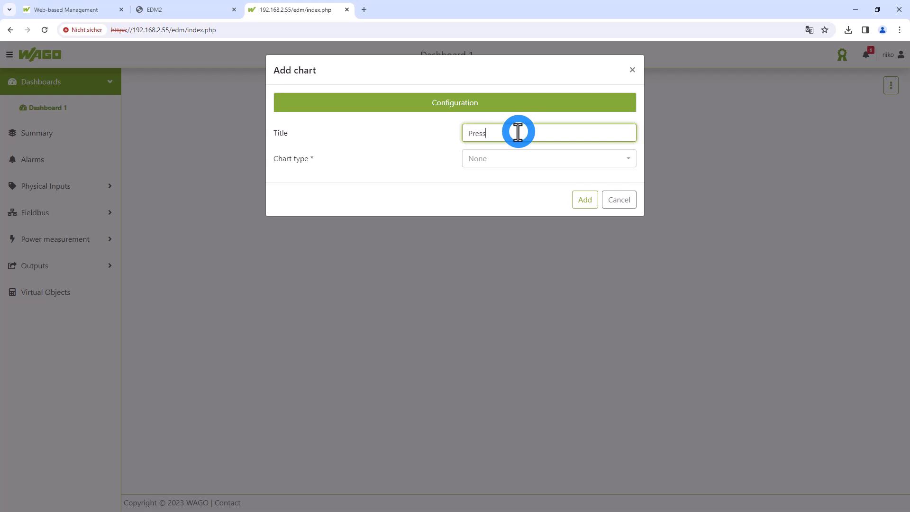
pyautogui.click(522, 159)
pyautogui.click(533, 217)
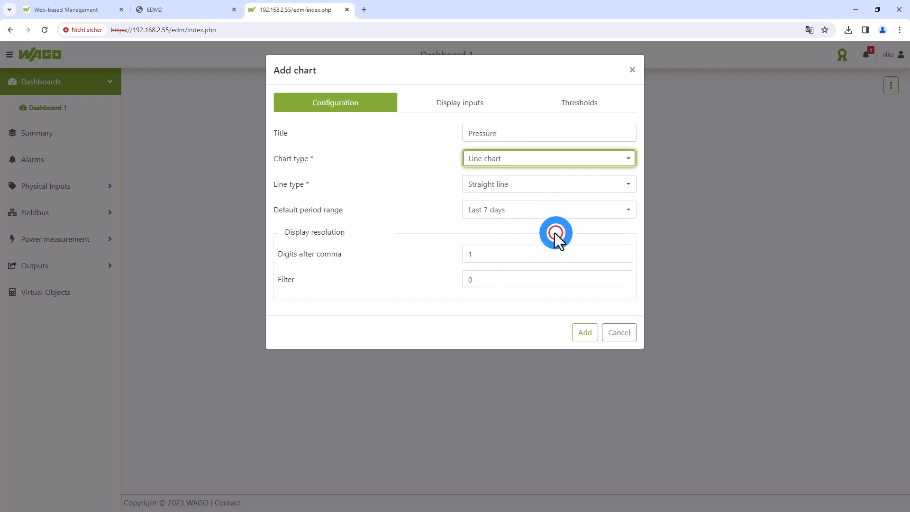
pyautogui.click(510, 212)
pyautogui.click(505, 254)
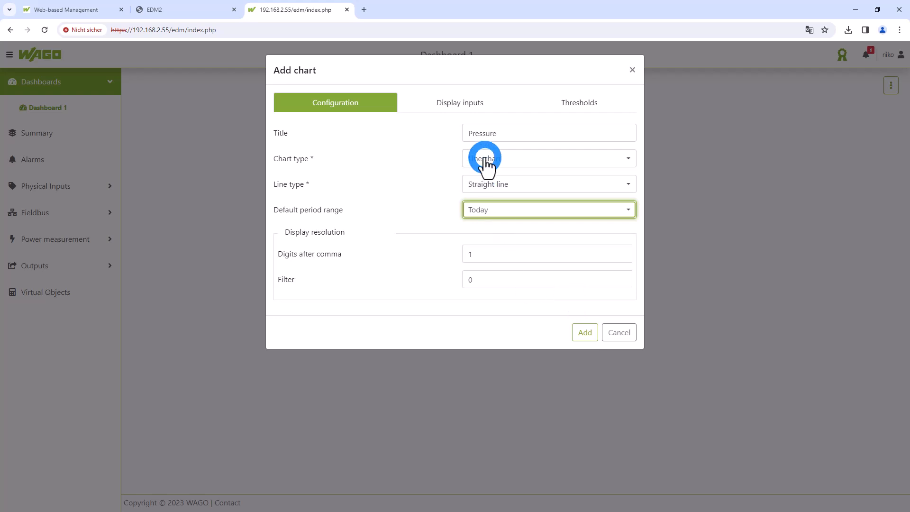
# Assign the Pressure data point to the new chart and add the chart to the dashboard
pyautogui.click(463, 115)
pyautogui.click(497, 159)
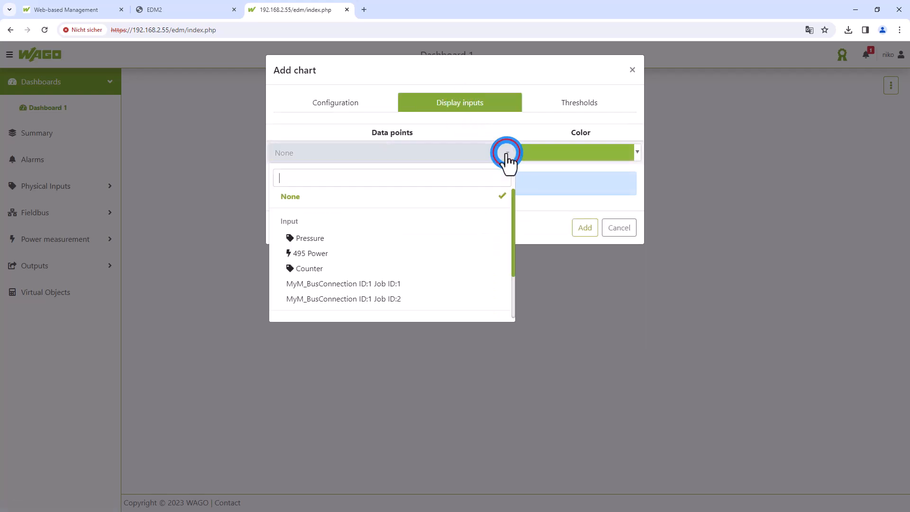
pyautogui.click(354, 243)
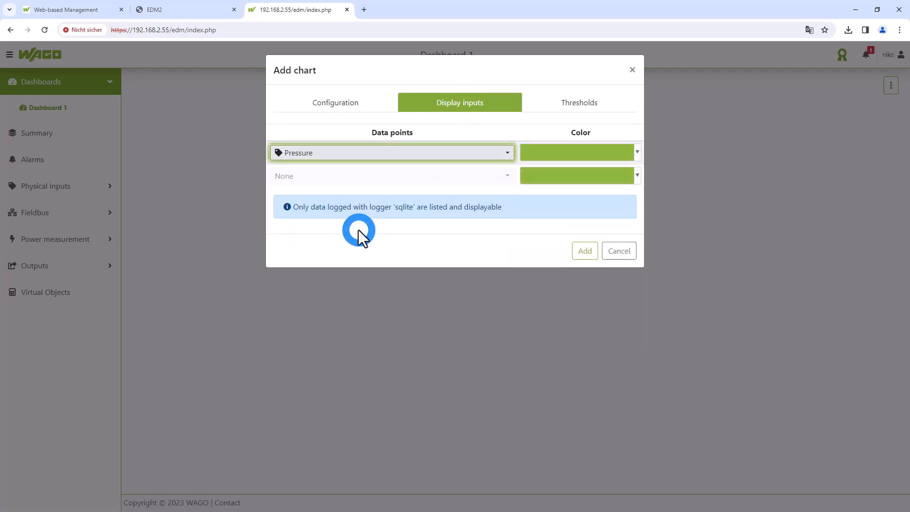
pyautogui.click(585, 250)
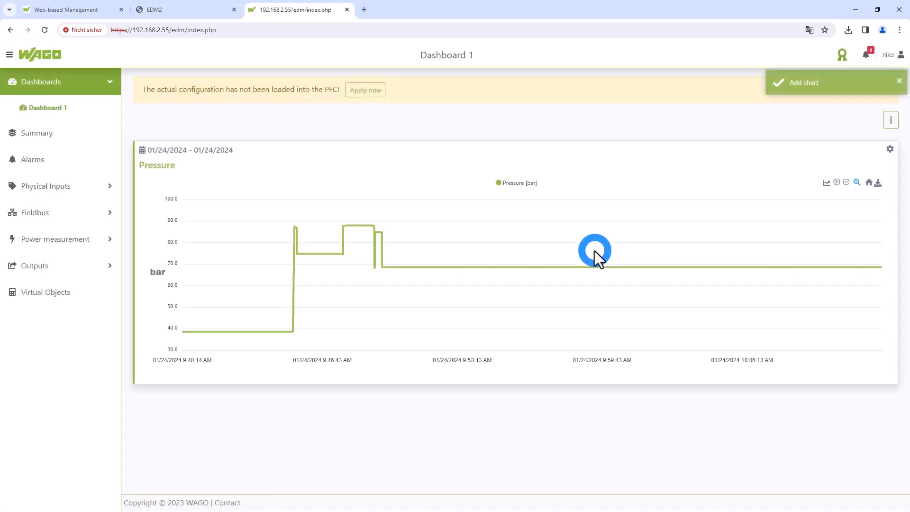
# View the period range choices, the download option and the plotted values of the Pressure chart
pyautogui.click(143, 150)
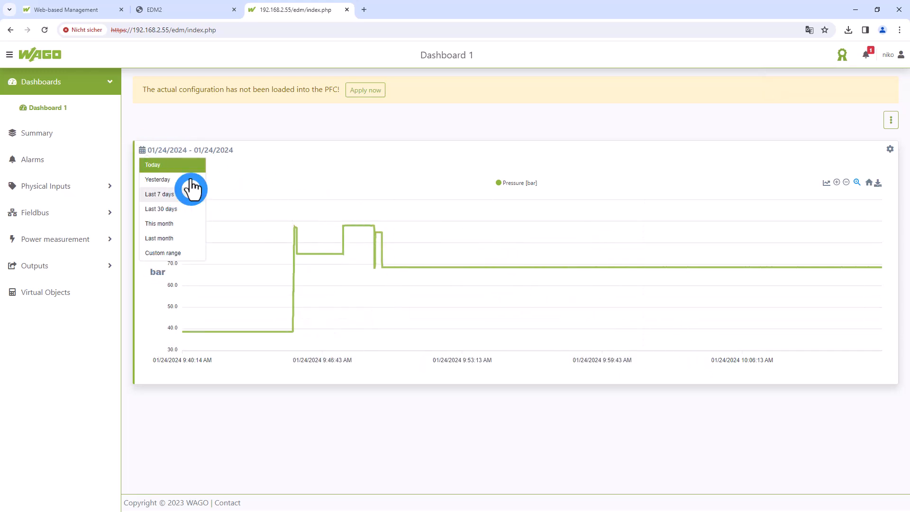
pyautogui.click(296, 181)
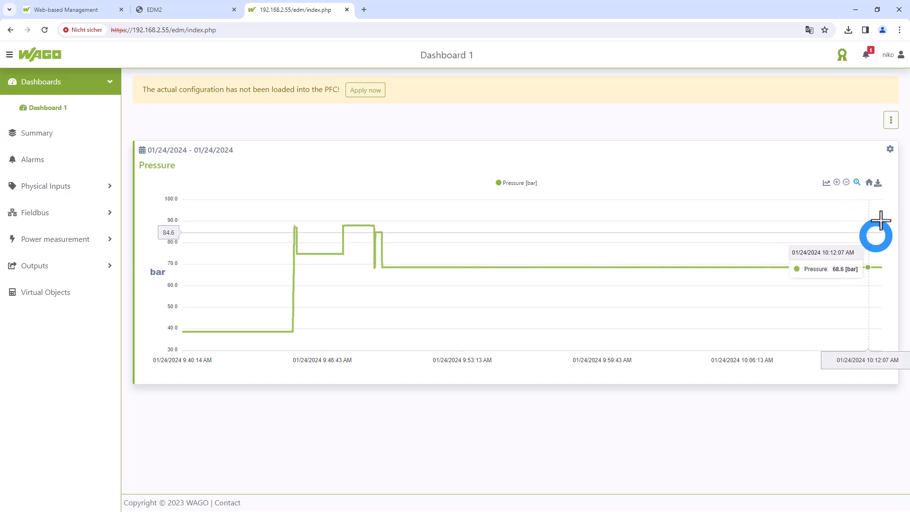
pyautogui.click(879, 183)
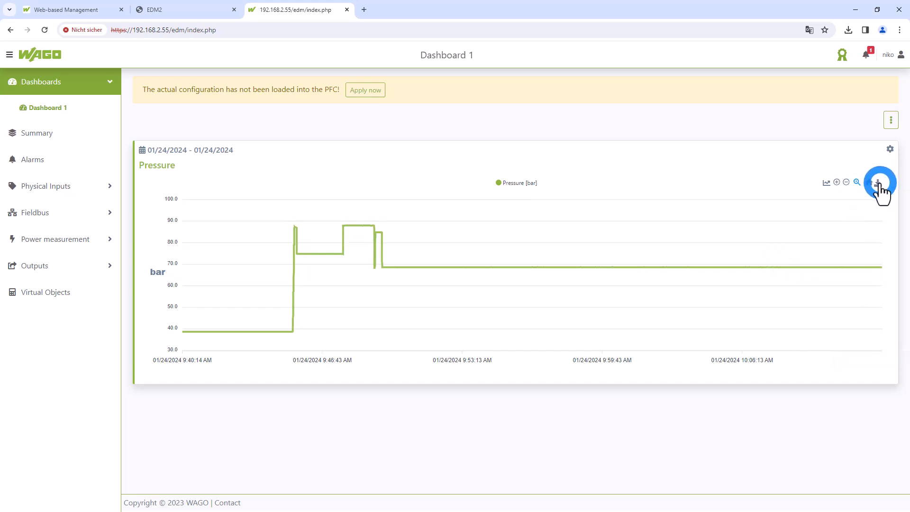
pyautogui.click(562, 70)
pyautogui.moveTo(859, 244)
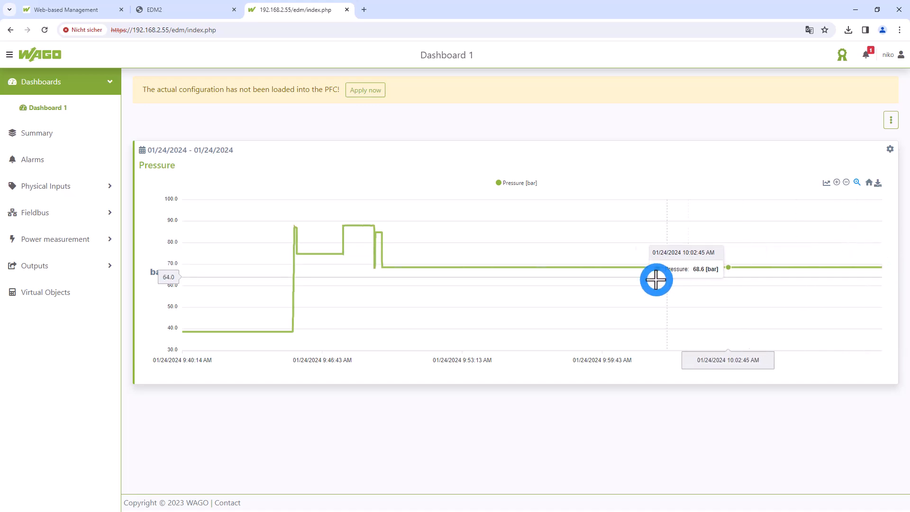
# Start another new chart on Dashboard 1, titled Energy, with Line chart as its chart type
pyautogui.click(892, 125)
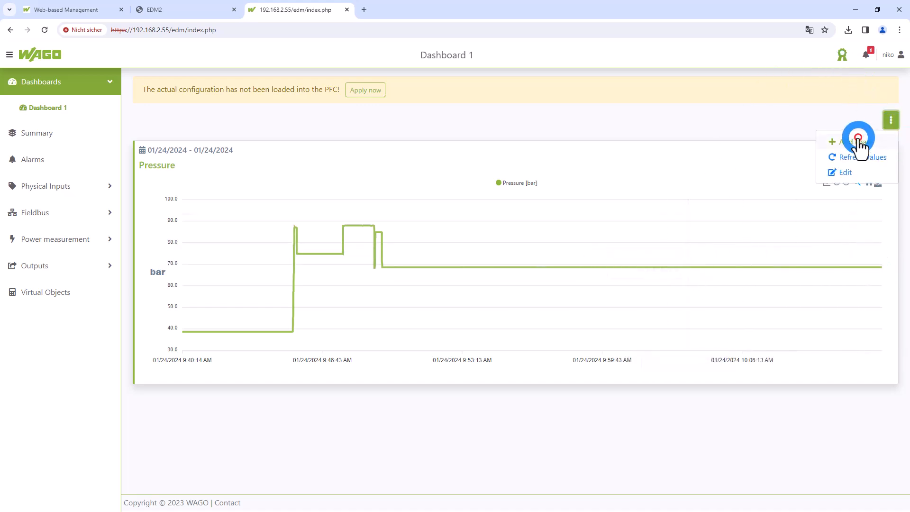
pyautogui.click(806, 157)
pyautogui.click(503, 134)
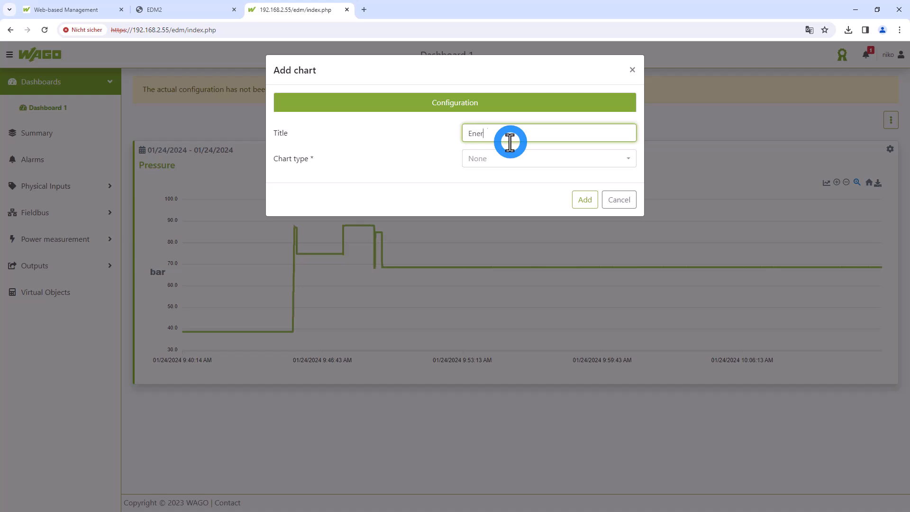
pyautogui.write('Energy')
pyautogui.click(524, 158)
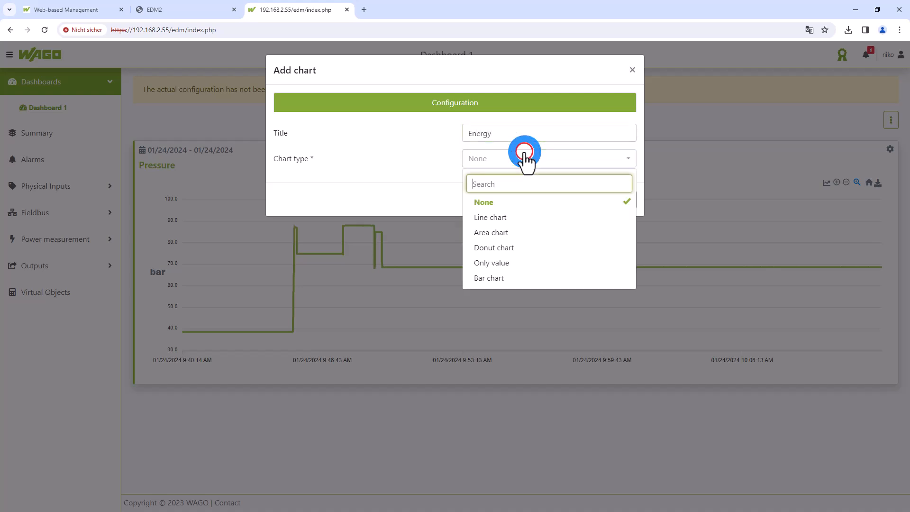
pyautogui.click(517, 221)
# Assign the 495 Power data point to the Energy chart in blue and add the chart to the dashboard
pyautogui.click(478, 112)
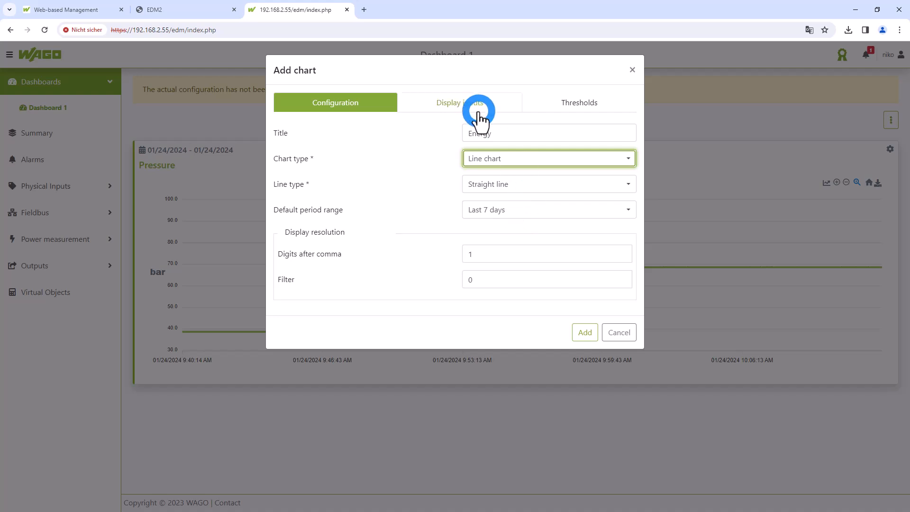
pyautogui.click(450, 155)
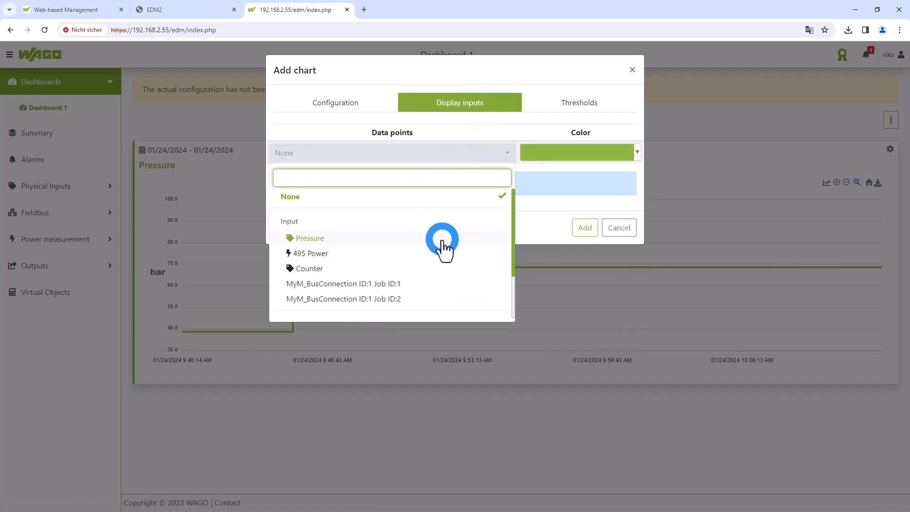
pyautogui.scroll(-3, 386, 266)
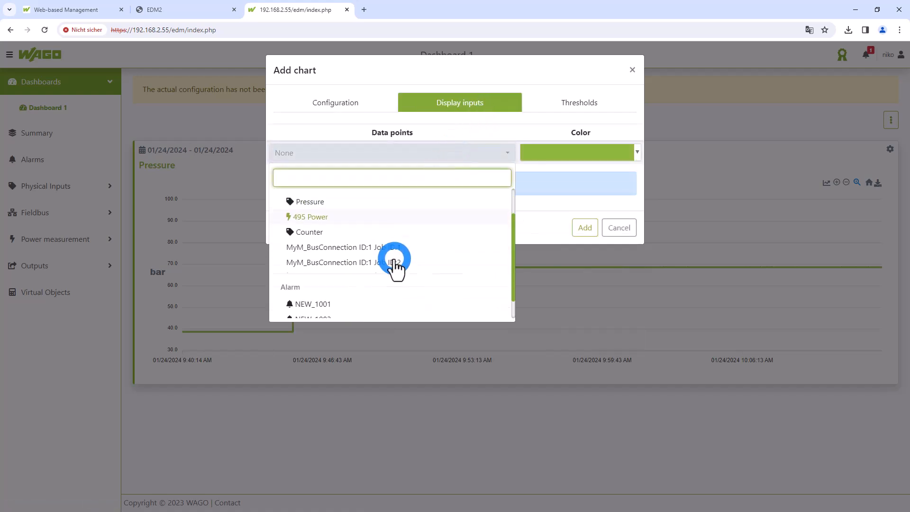
pyautogui.scroll(3, 396, 263)
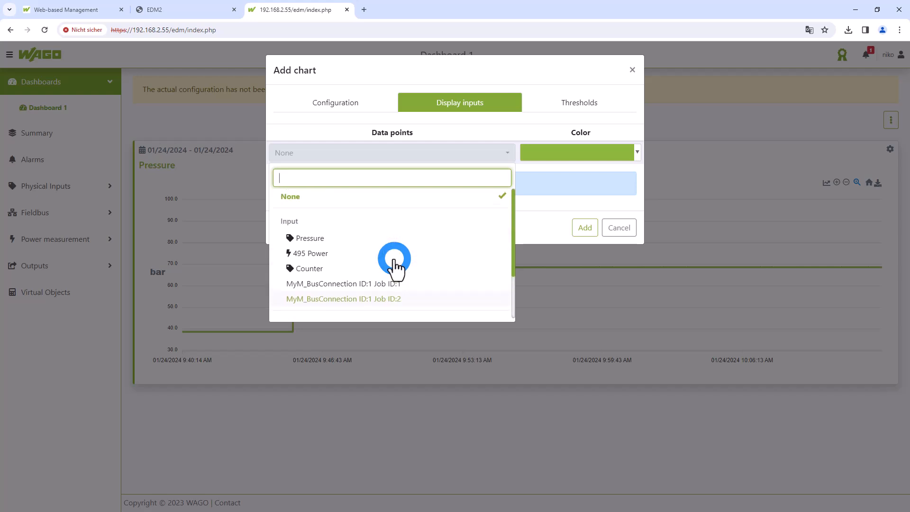
pyautogui.click(350, 251)
pyautogui.click(590, 153)
pyautogui.click(616, 216)
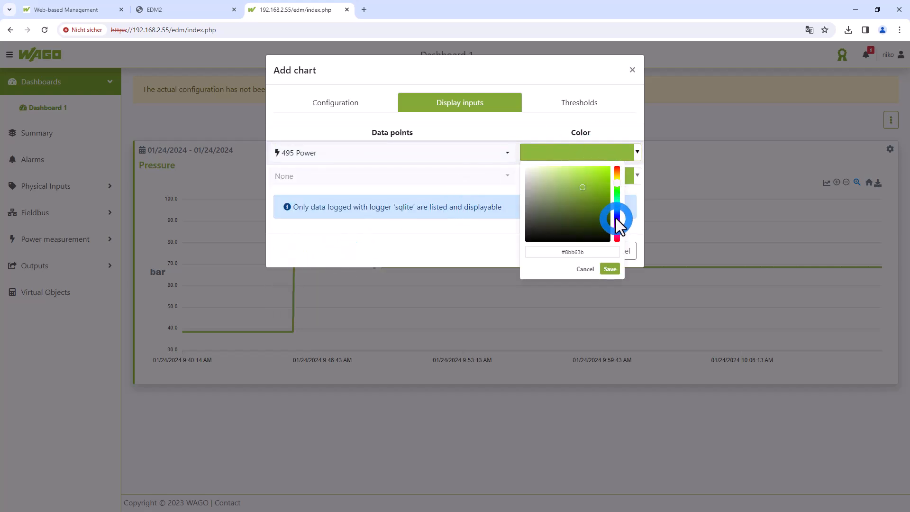
pyautogui.click(610, 268)
pyautogui.click(593, 252)
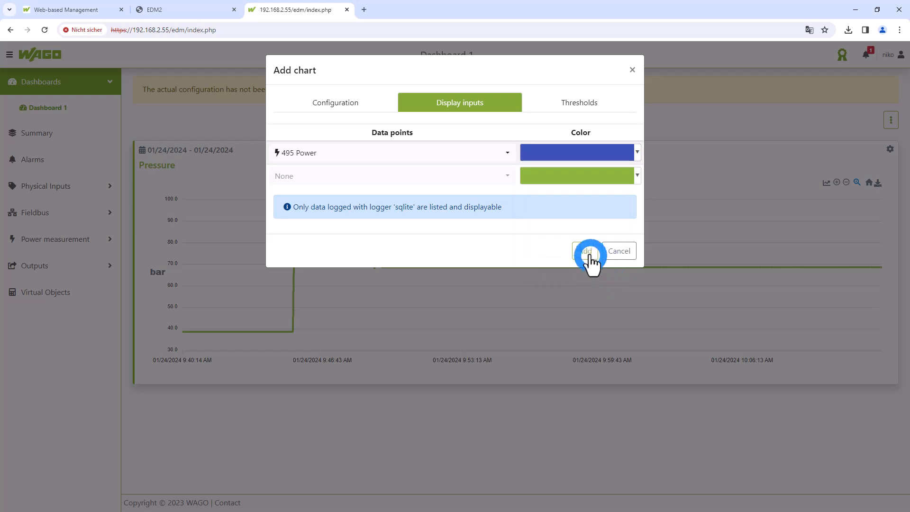
# Edit the Energy chart to include the Superalarm alarm as its second data point
pyautogui.scroll(-3, 683, 314)
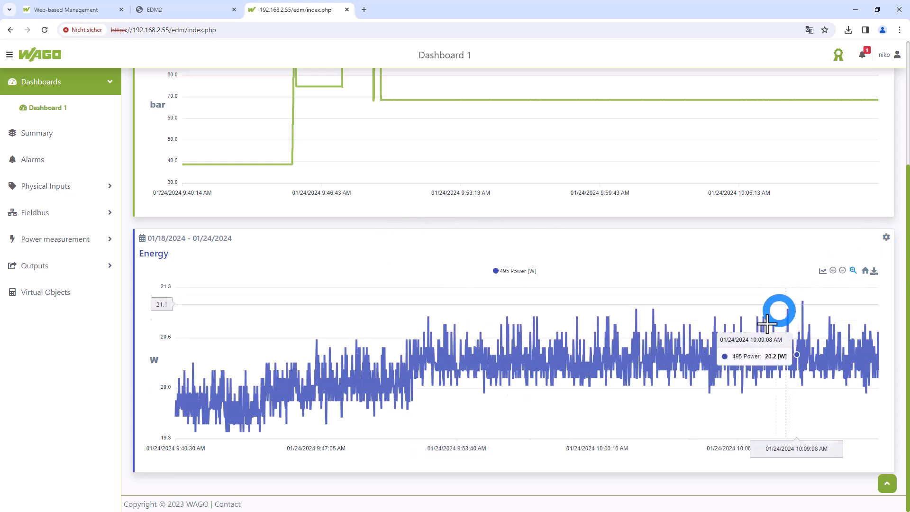
pyautogui.scroll(1, 538, 218)
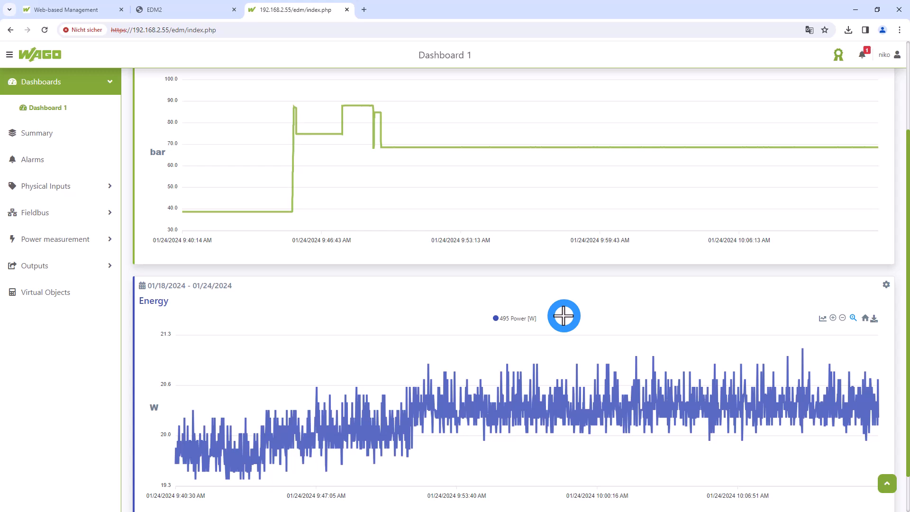
pyautogui.click(887, 285)
pyautogui.click(861, 302)
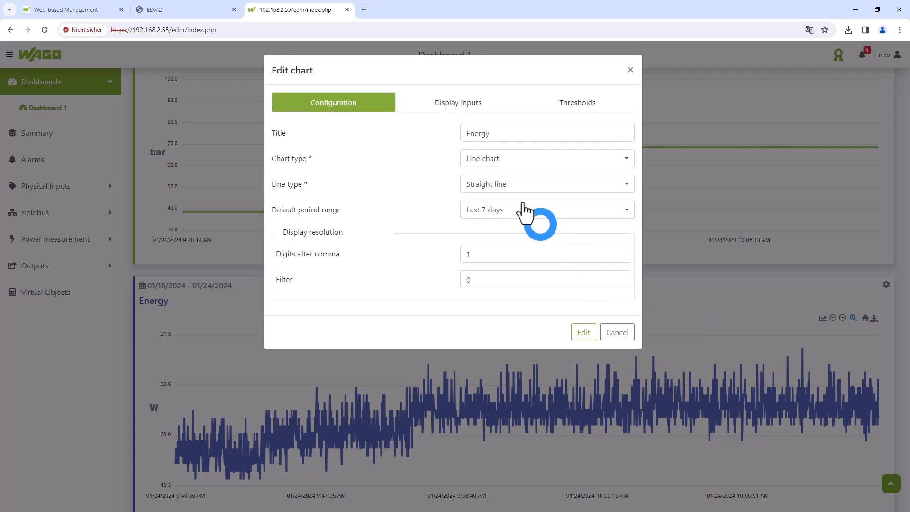
pyautogui.click(482, 106)
pyautogui.click(497, 176)
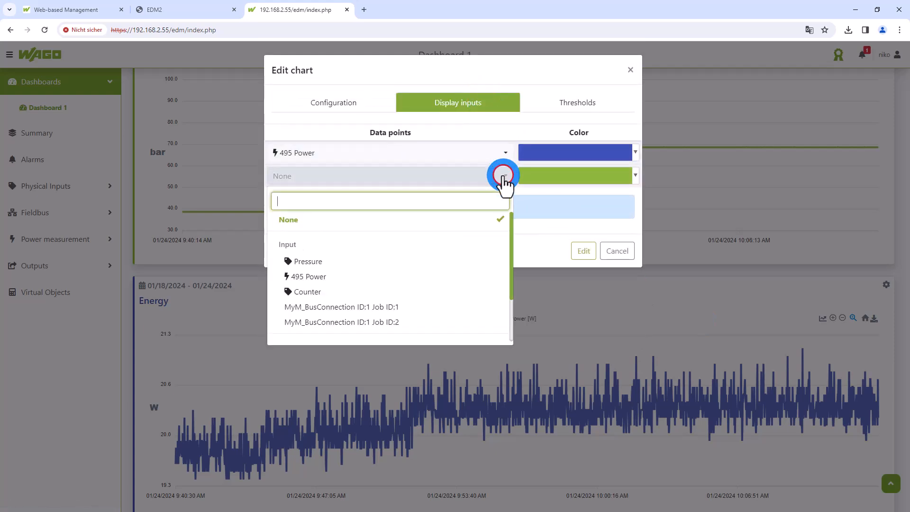
pyautogui.scroll(-2, 487, 285)
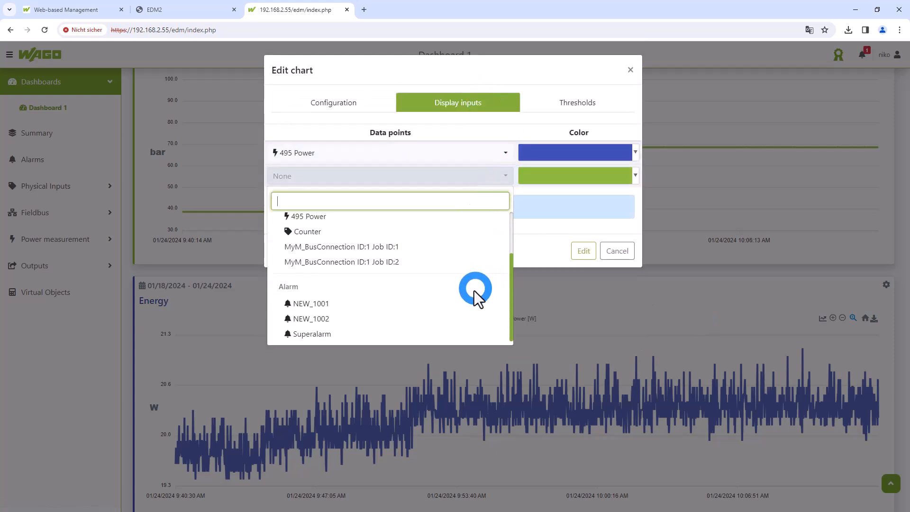
pyautogui.click(356, 331)
# Set the Superalarm data point's color to red (#b64e3b) and save the Energy chart
pyautogui.click(584, 177)
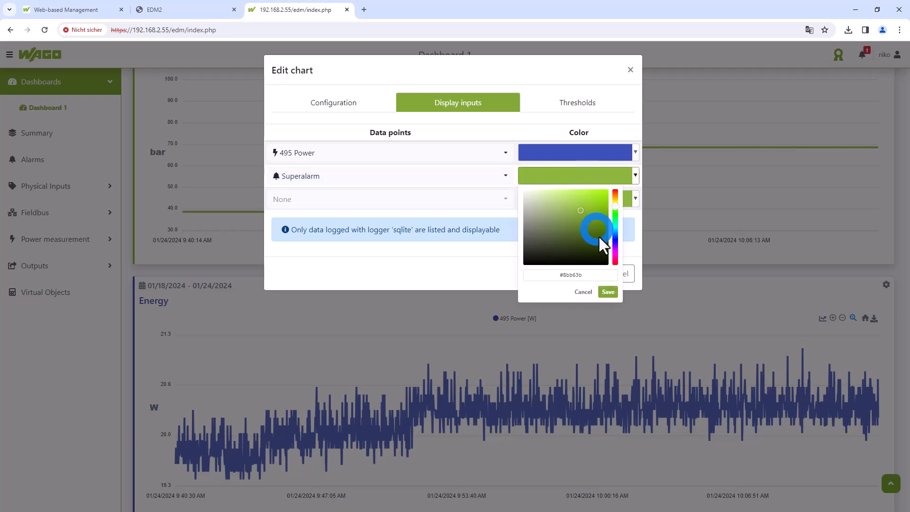
pyautogui.click(616, 262)
pyautogui.click(618, 189)
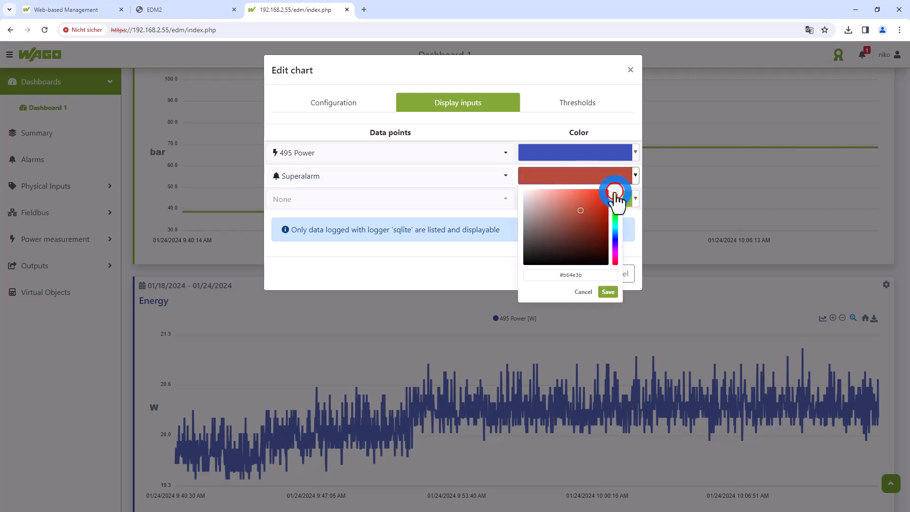
pyautogui.click(605, 295)
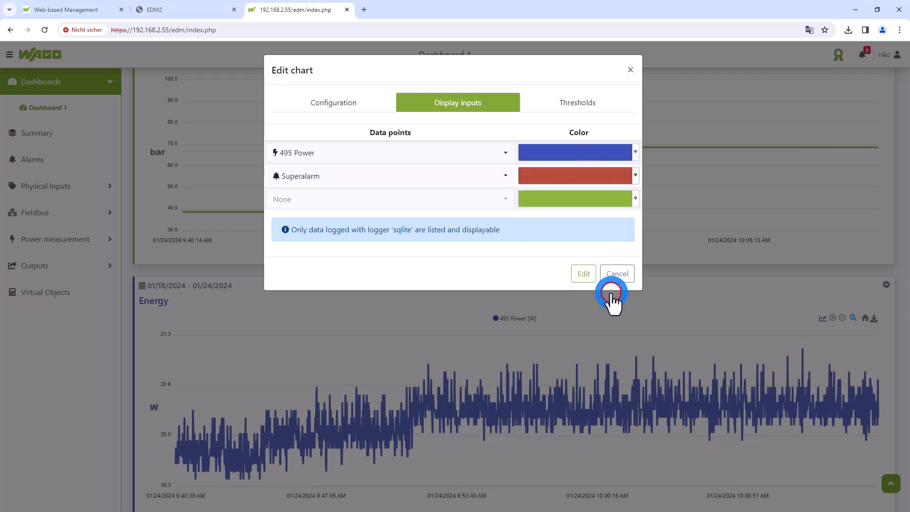
pyautogui.click(583, 274)
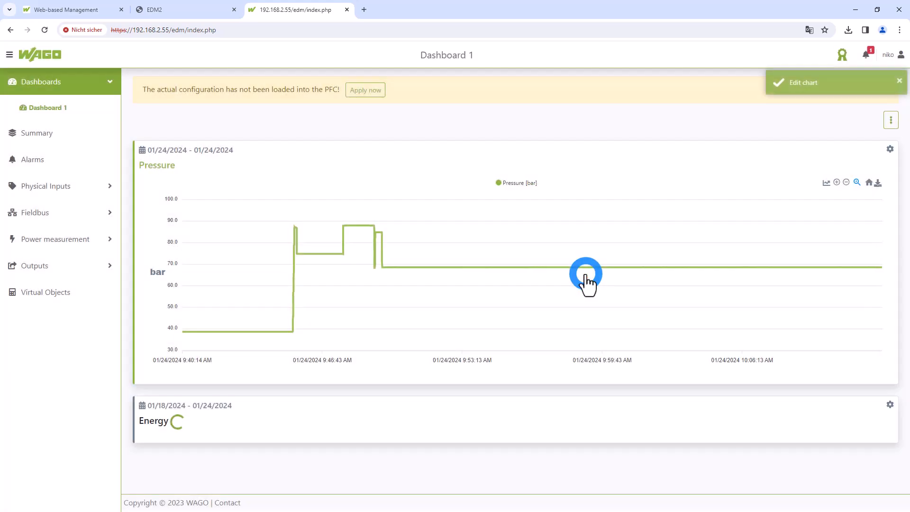
# Examine the power and alarm curves in the Energy chart, and open the visualization's general settings
pyautogui.scroll(-4, 580, 285)
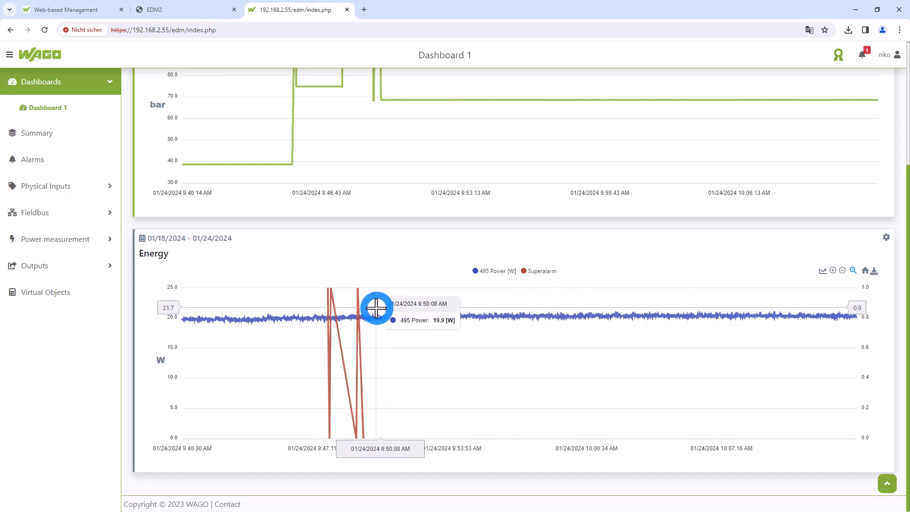
pyautogui.scroll(2, 481, 302)
pyautogui.scroll(2, 481, 304)
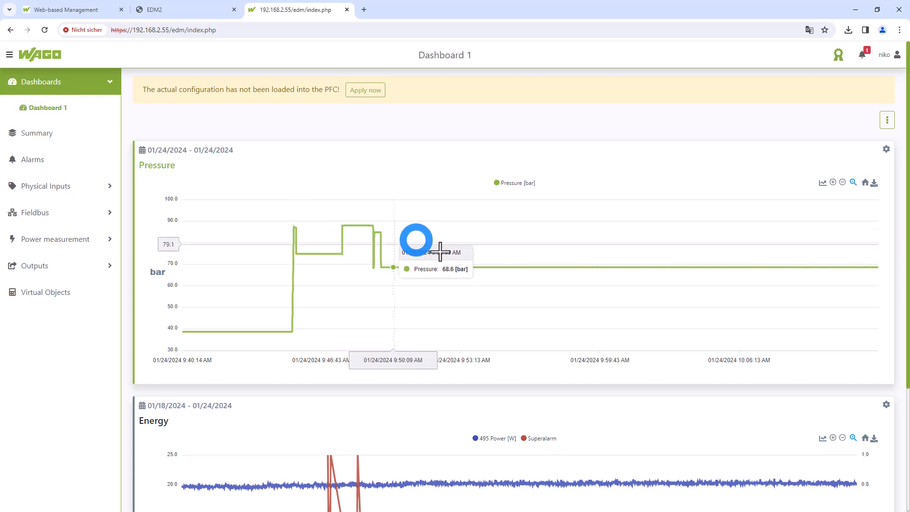
pyautogui.click(897, 55)
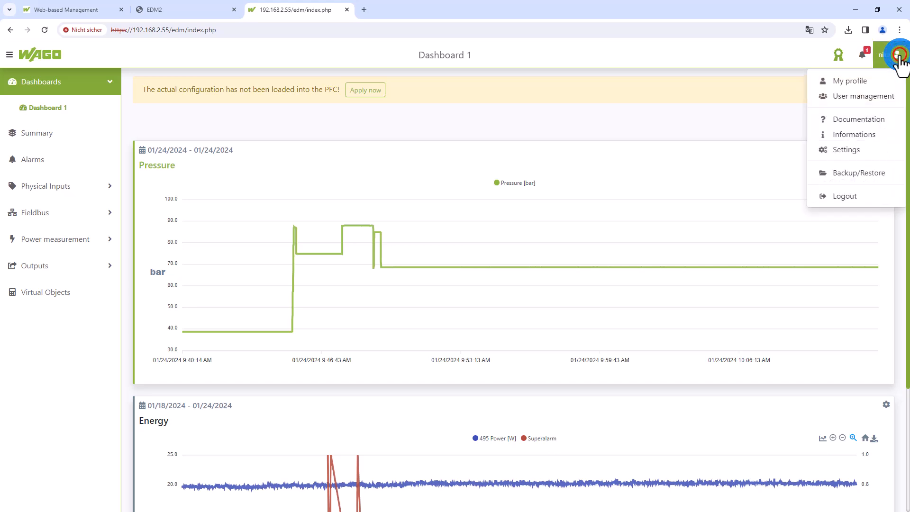
pyautogui.click(841, 151)
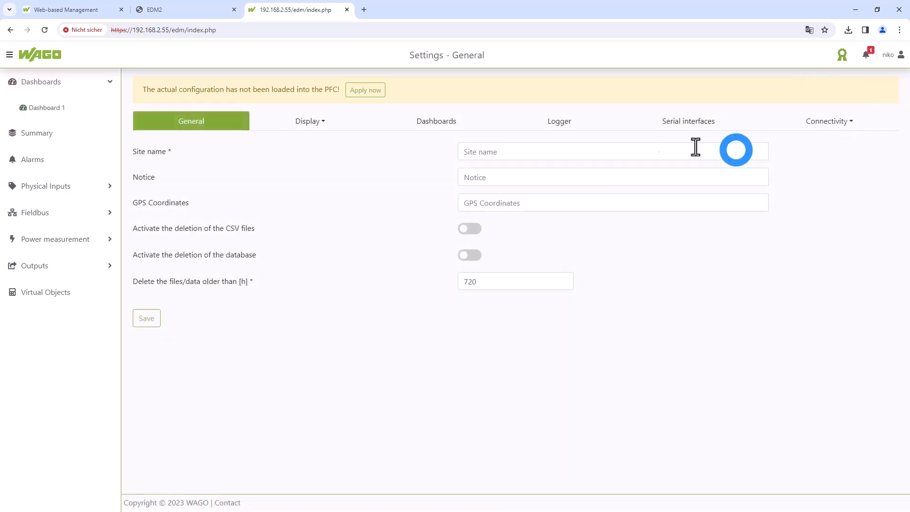
# Add a new dashboard named "Dash 2" in the dashboard settings and save it
pyautogui.click(461, 125)
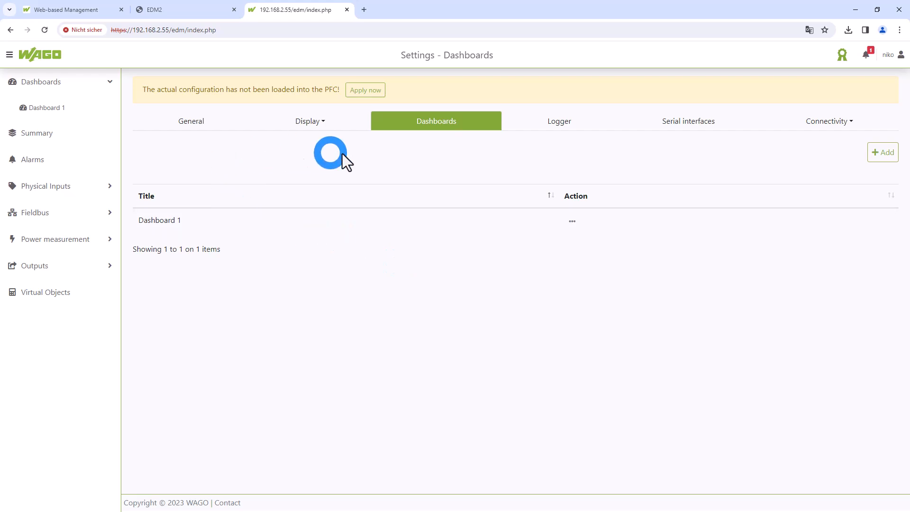
pyautogui.click(883, 153)
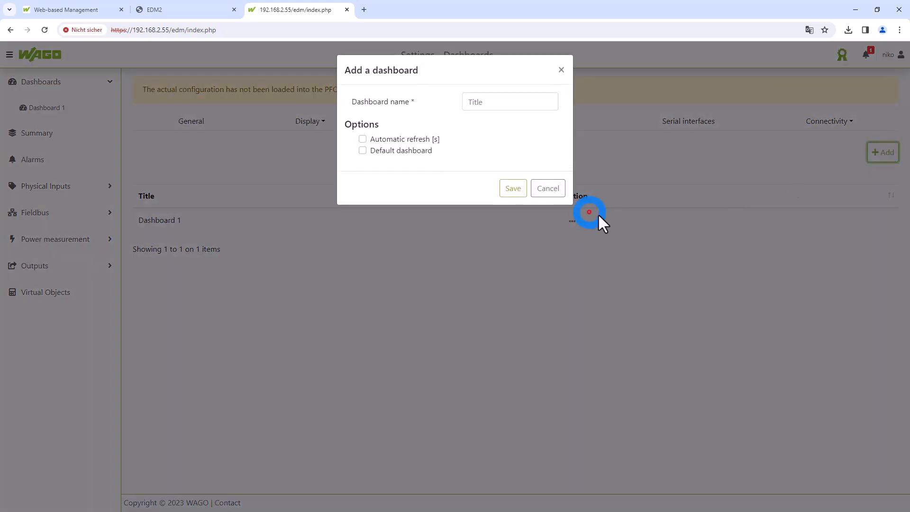
pyautogui.click(489, 102)
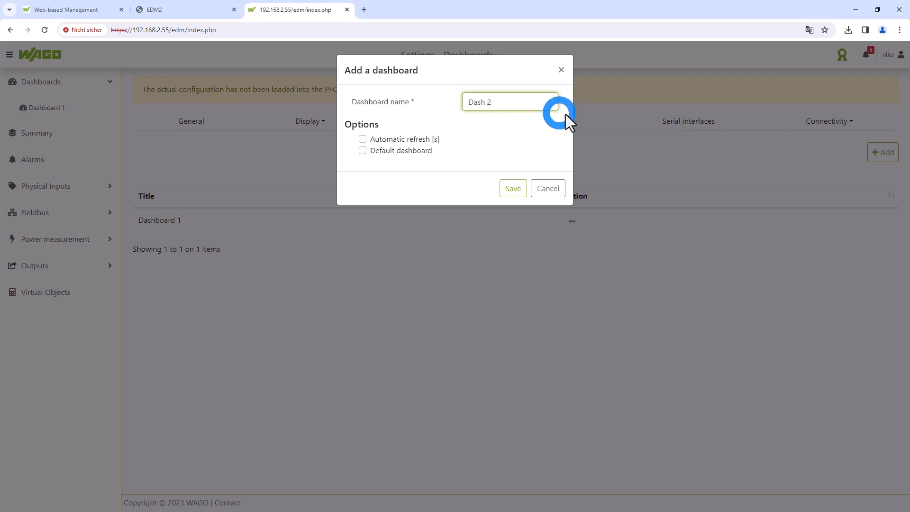
pyautogui.click(515, 193)
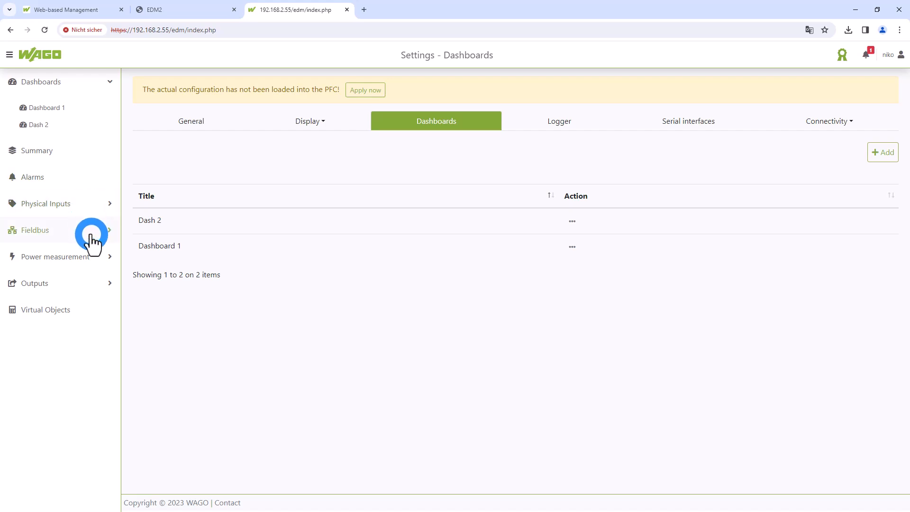
# Review both pages of the data point summary, then view the 495 Energy chart and close it
pyautogui.click(57, 155)
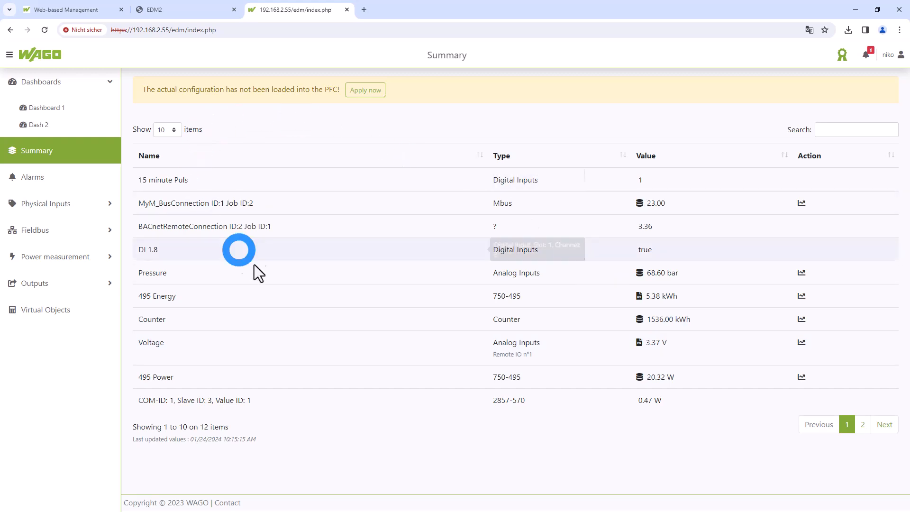
pyautogui.click(890, 427)
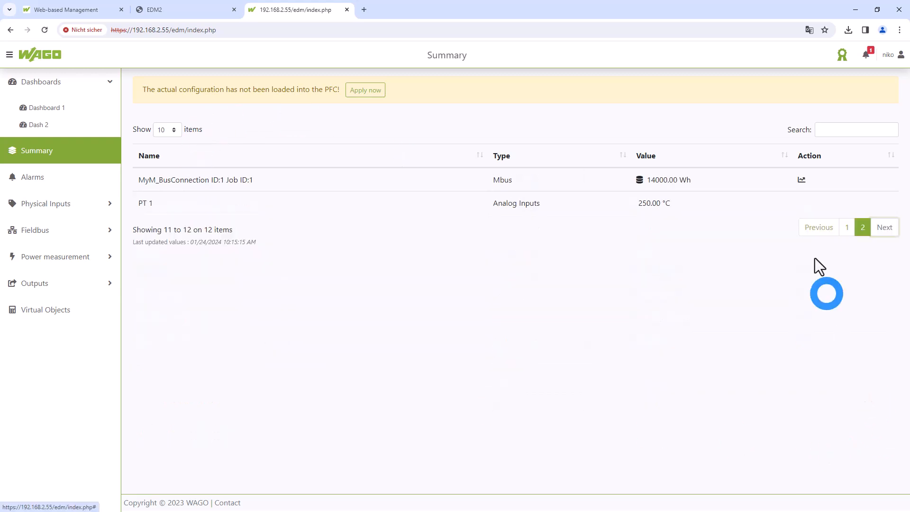
pyautogui.click(820, 229)
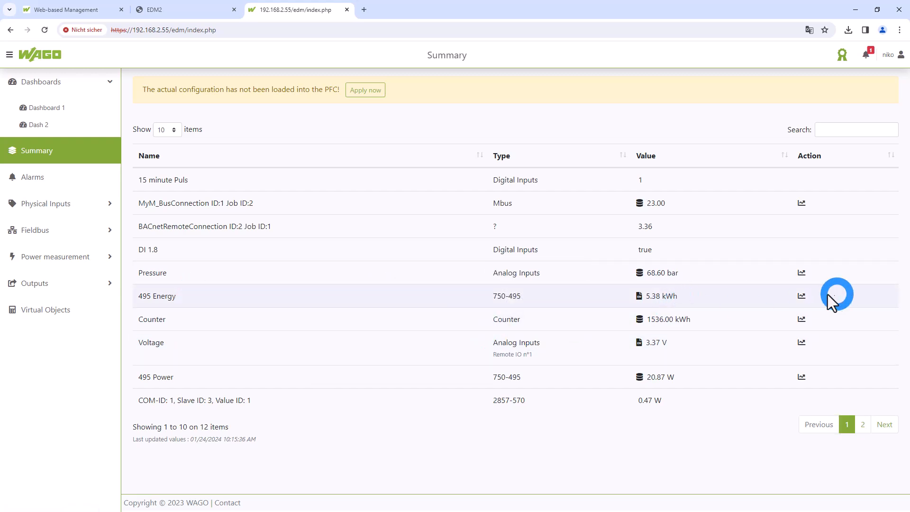
pyautogui.click(801, 297)
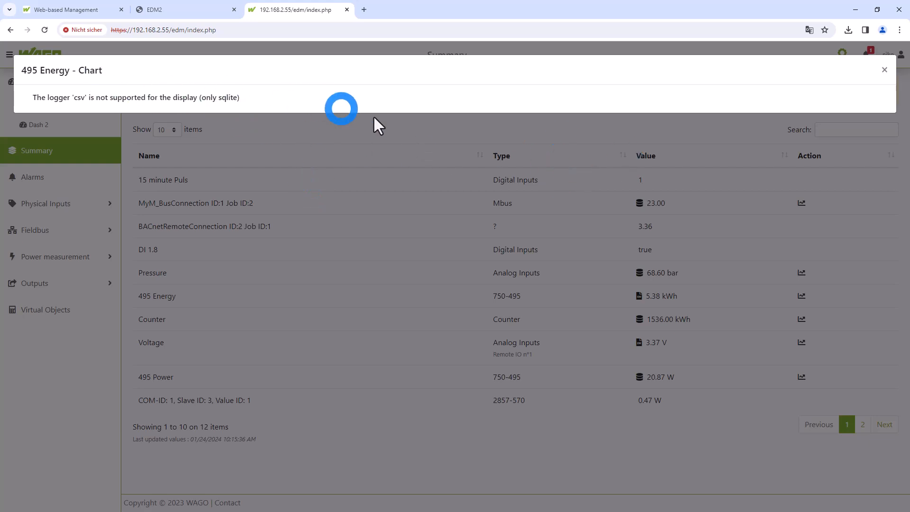
pyautogui.click(884, 70)
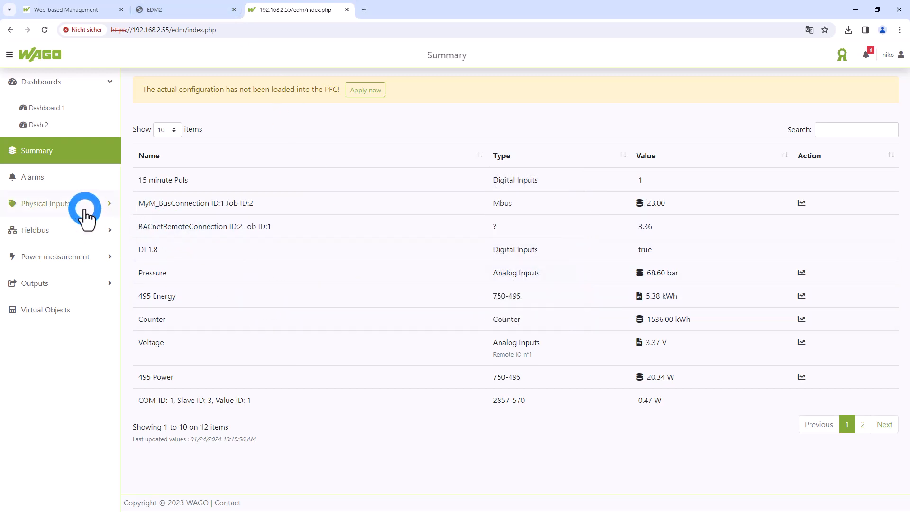
# Inspect the configuration of the 495 Energy input under the 750-495 power measurement and close it without saving
pyautogui.click(100, 259)
pyautogui.click(67, 260)
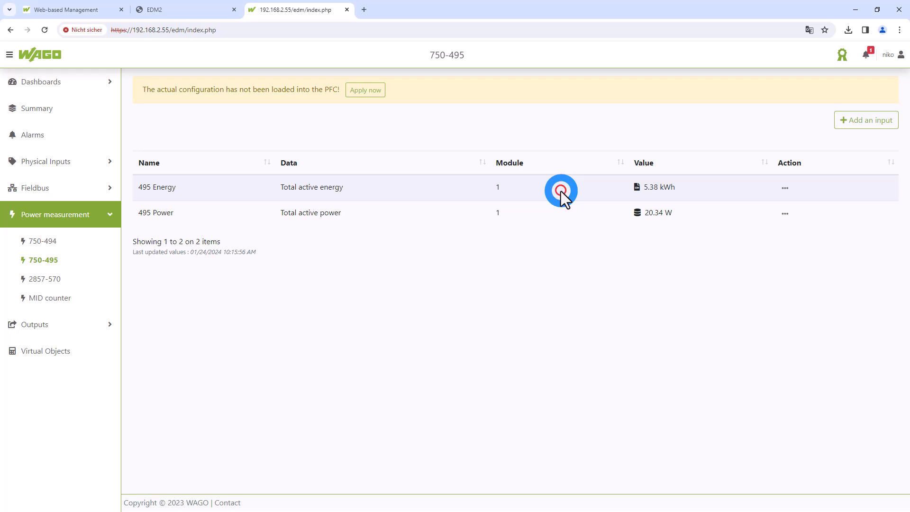
pyautogui.click(784, 189)
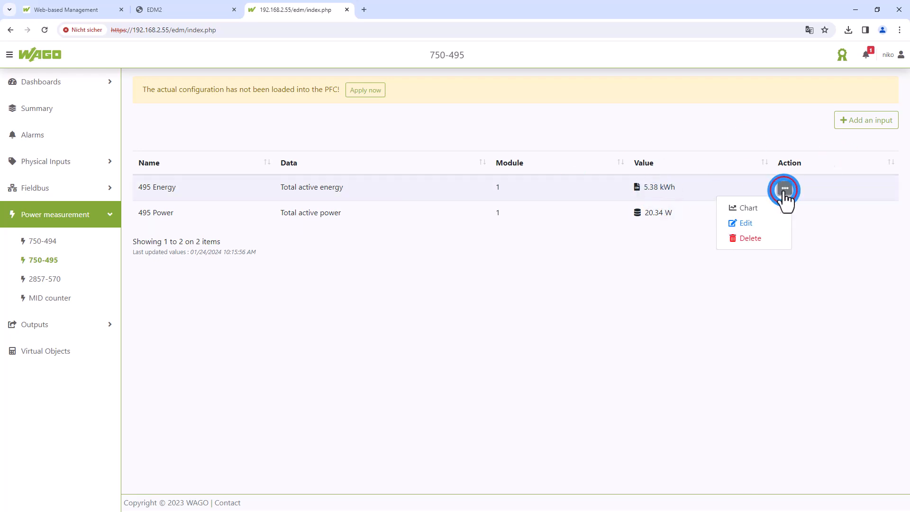
pyautogui.click(758, 224)
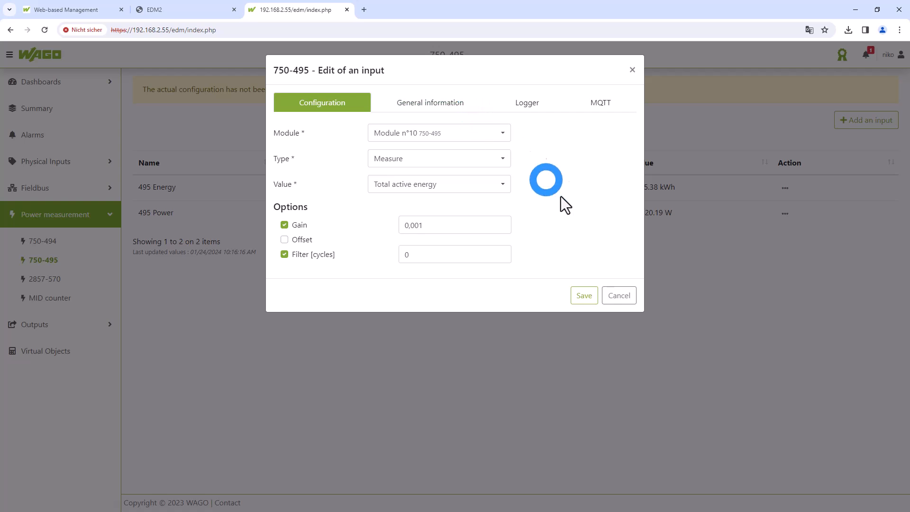
pyautogui.click(613, 296)
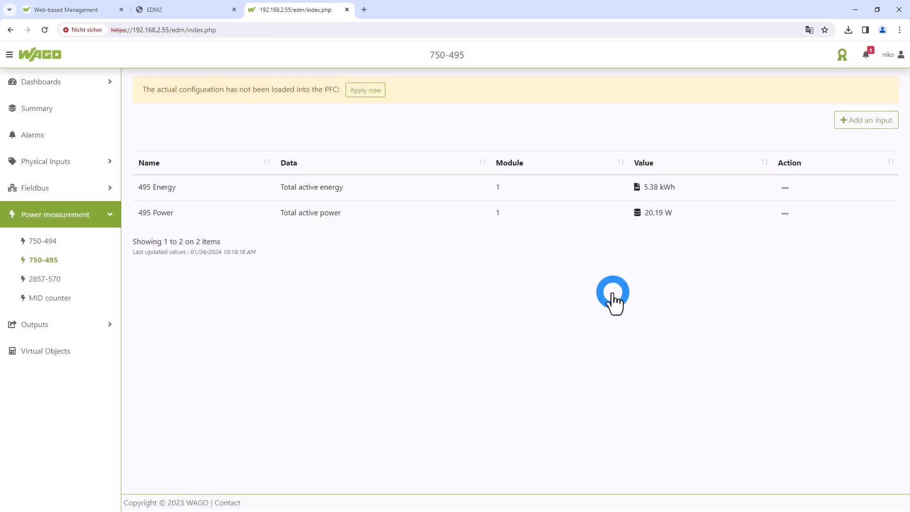
# Switch to the EDM2 web visualization to view the selective logger list
pyautogui.click(67, 83)
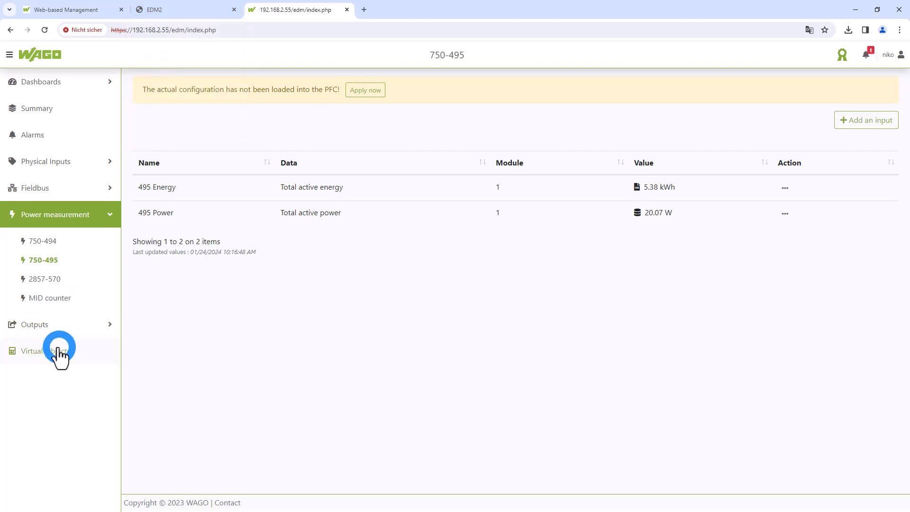
pyautogui.click(176, 9)
pyautogui.click(278, 12)
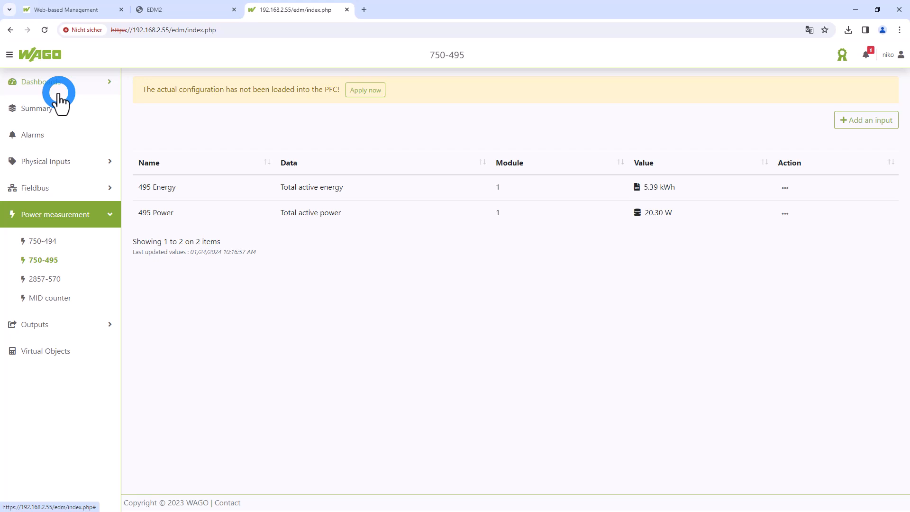
pyautogui.click(212, 11)
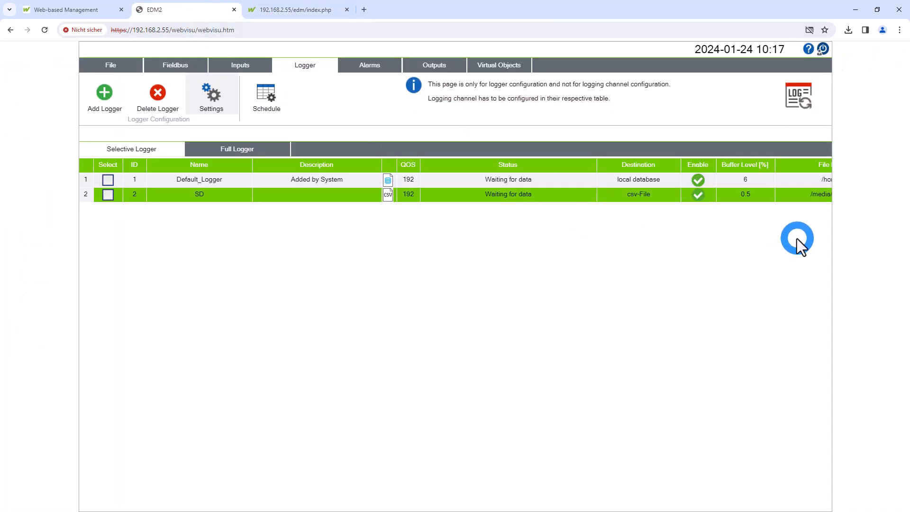